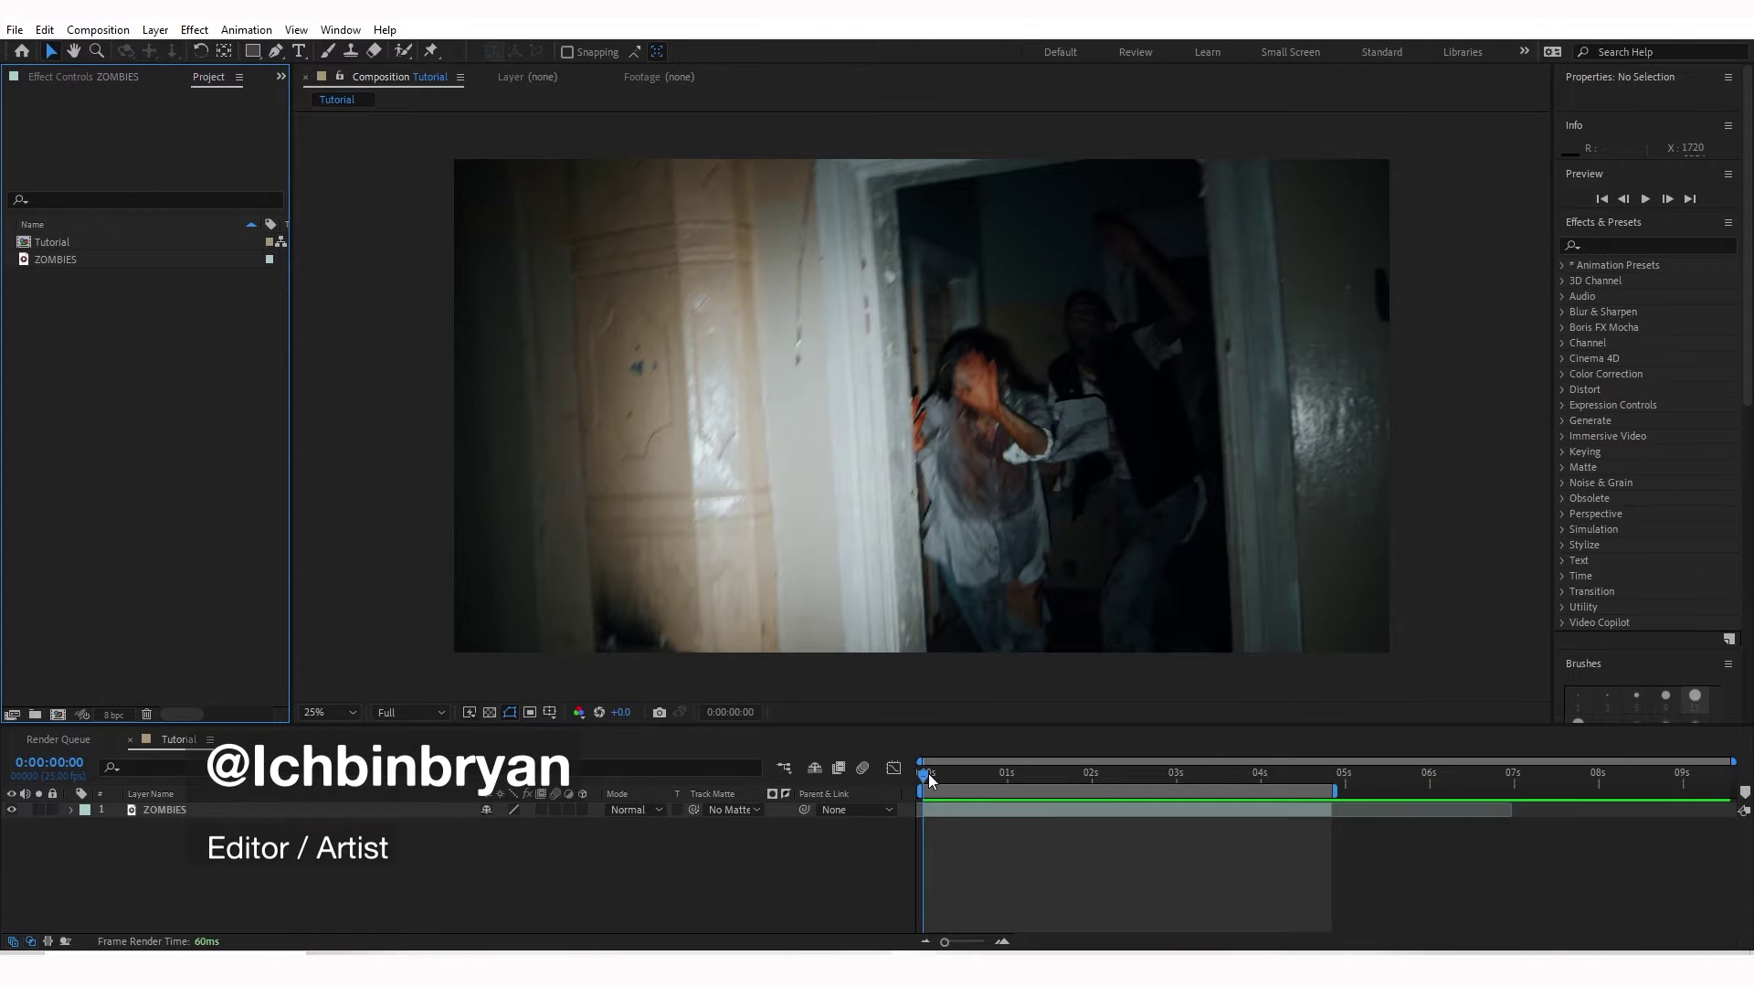
# Step: Apply the Night Vision preset to the ZOMBIES footage and preview it
pyautogui.moveTo(929, 773); pyautogui.dragTo(1057, 798)
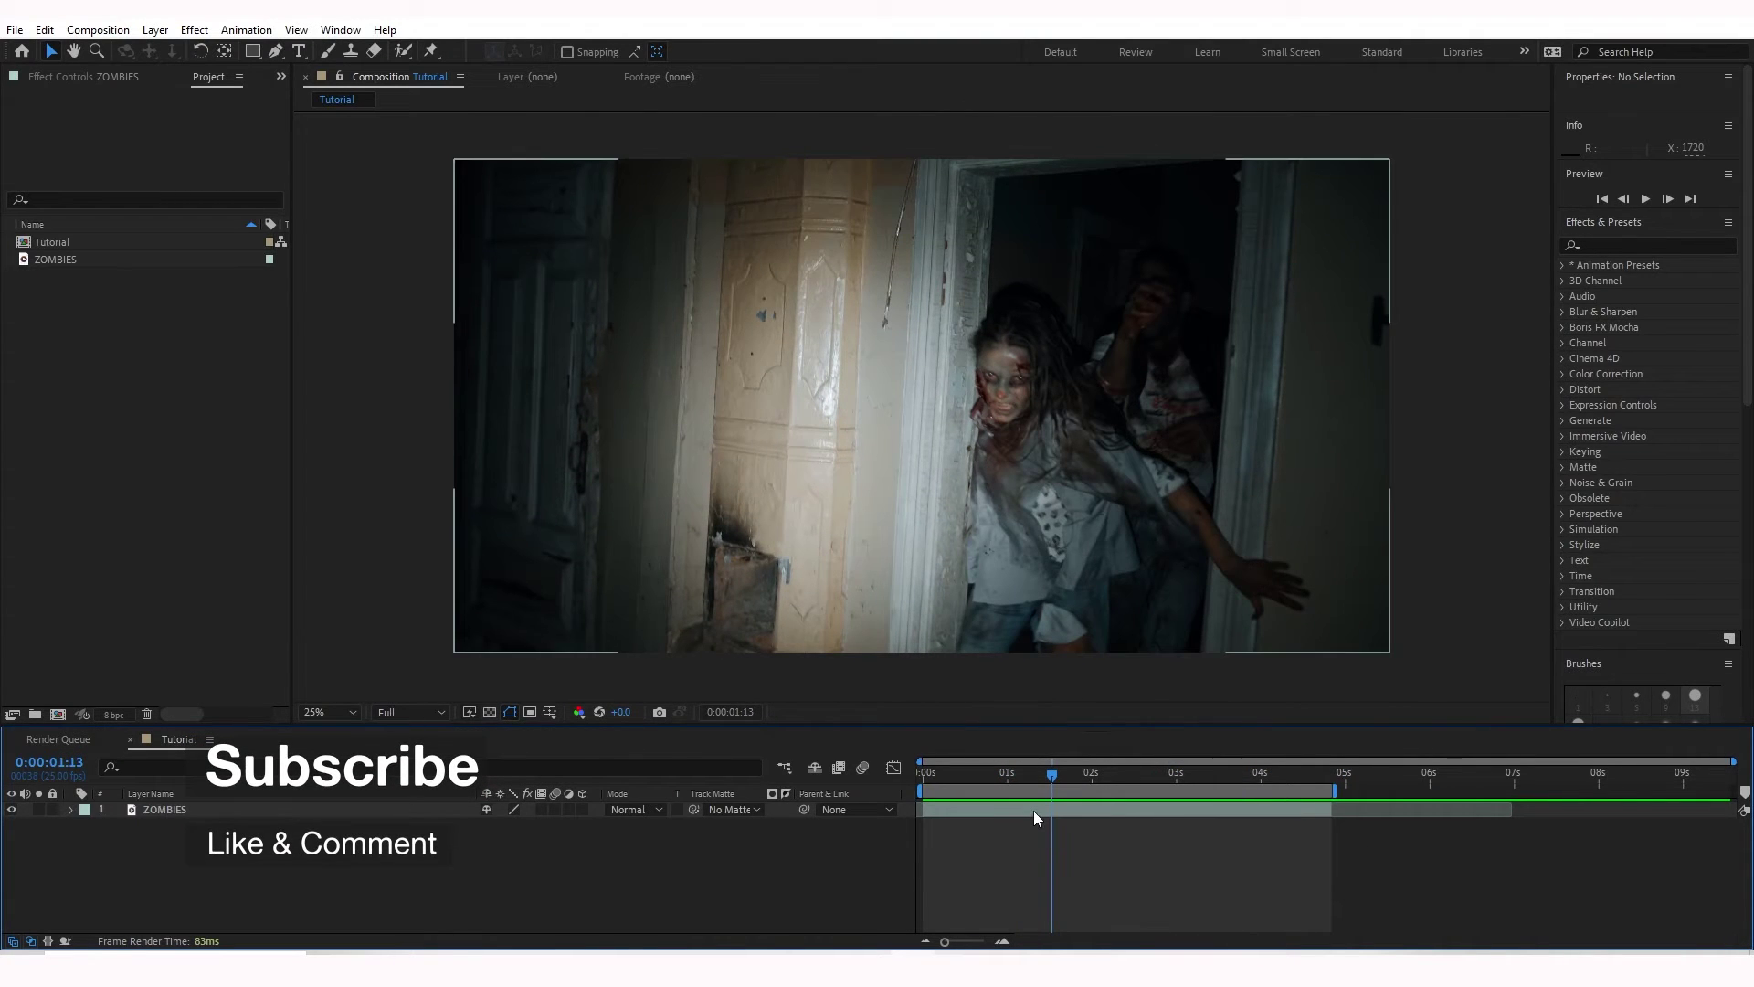
pyautogui.click(1034, 809)
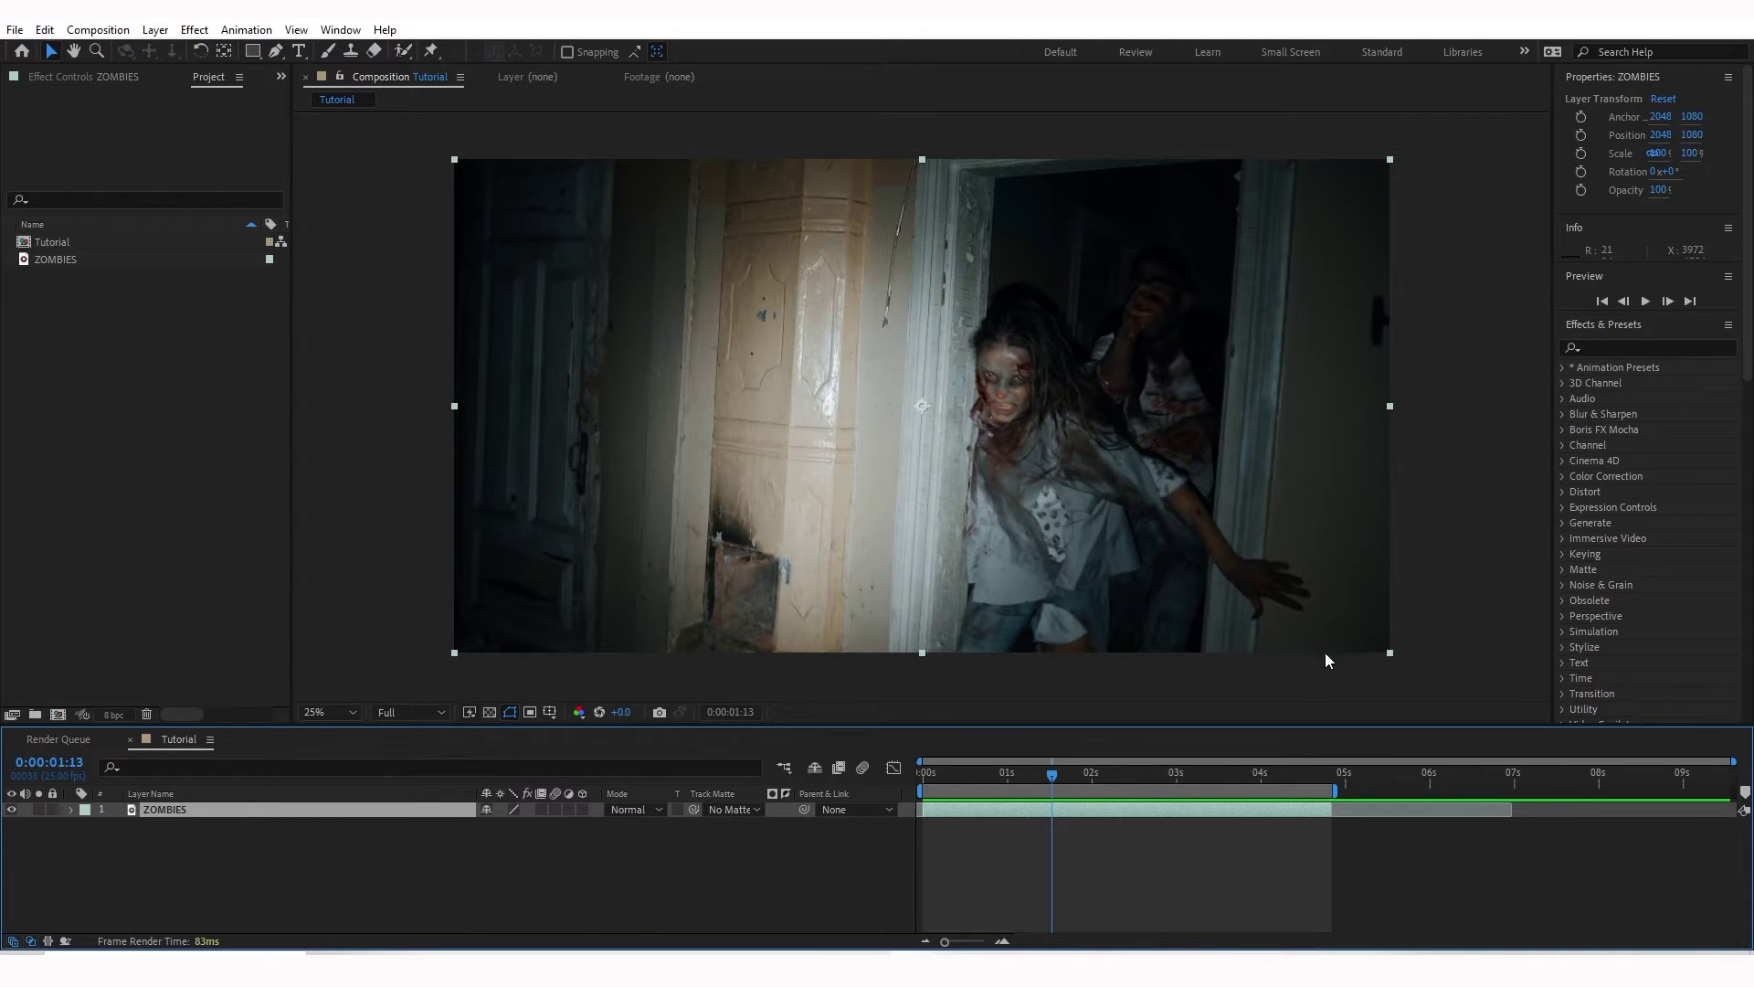
pyautogui.click(1613, 347)
pyautogui.write('night visio')
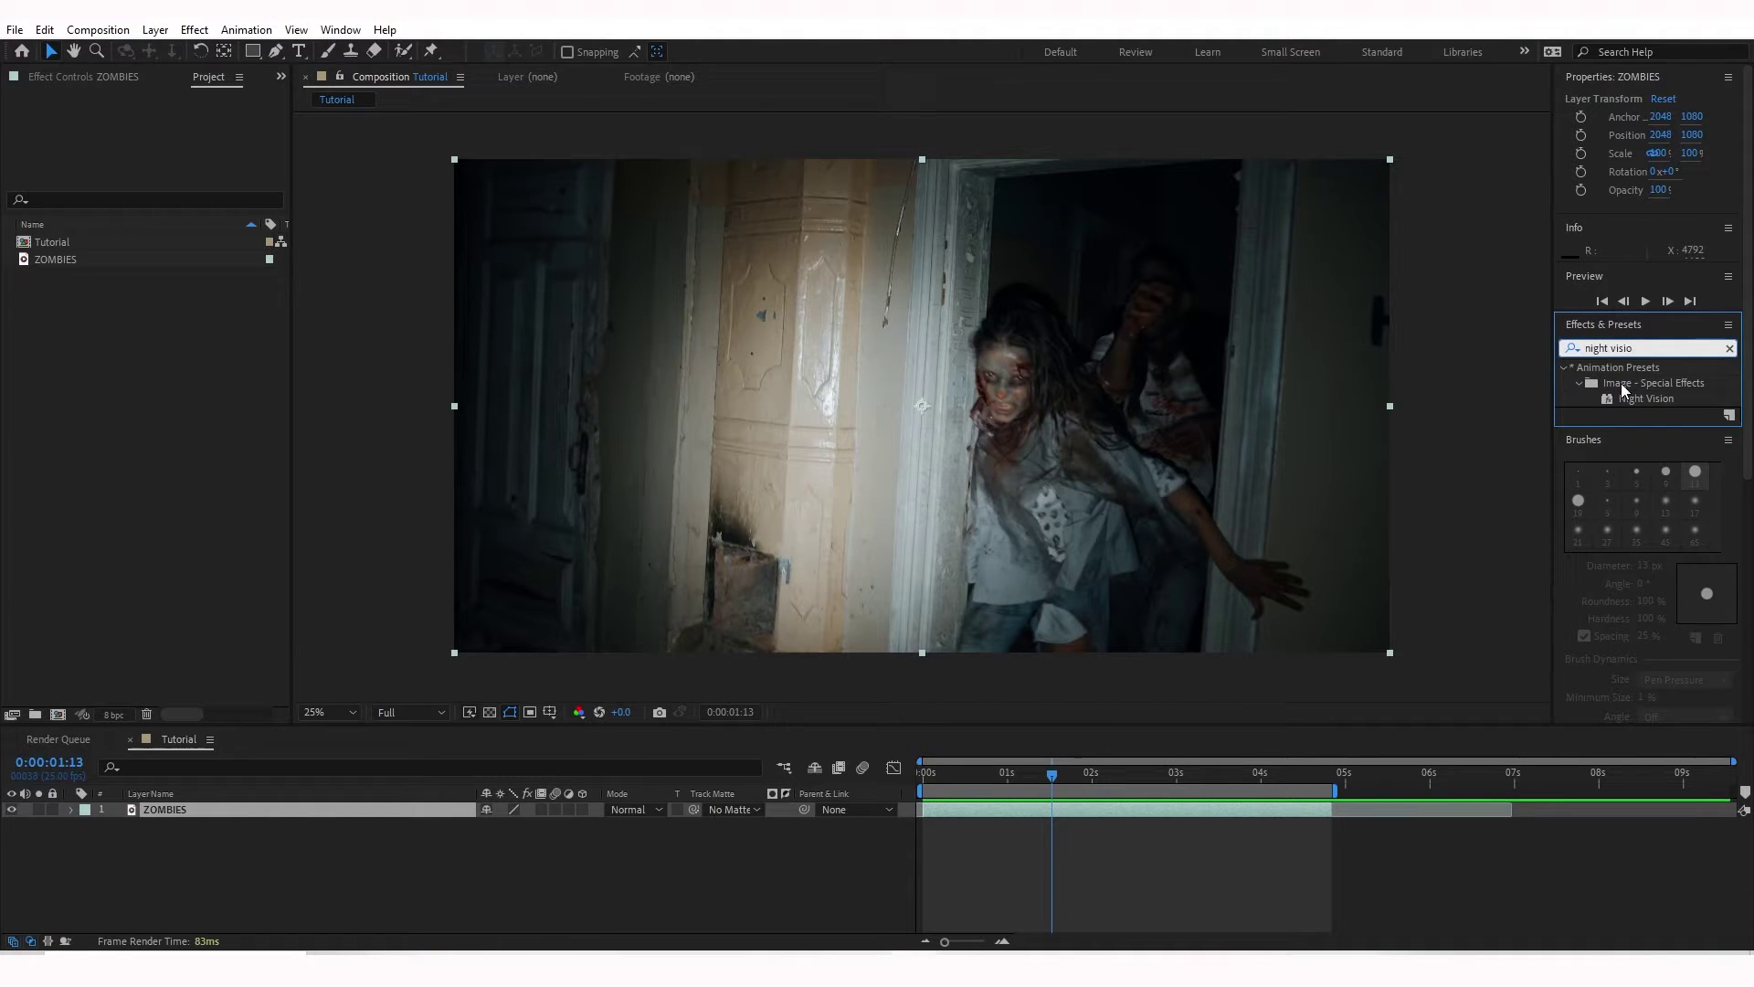
pyautogui.moveTo(1634, 398); pyautogui.dragTo(1053, 809)
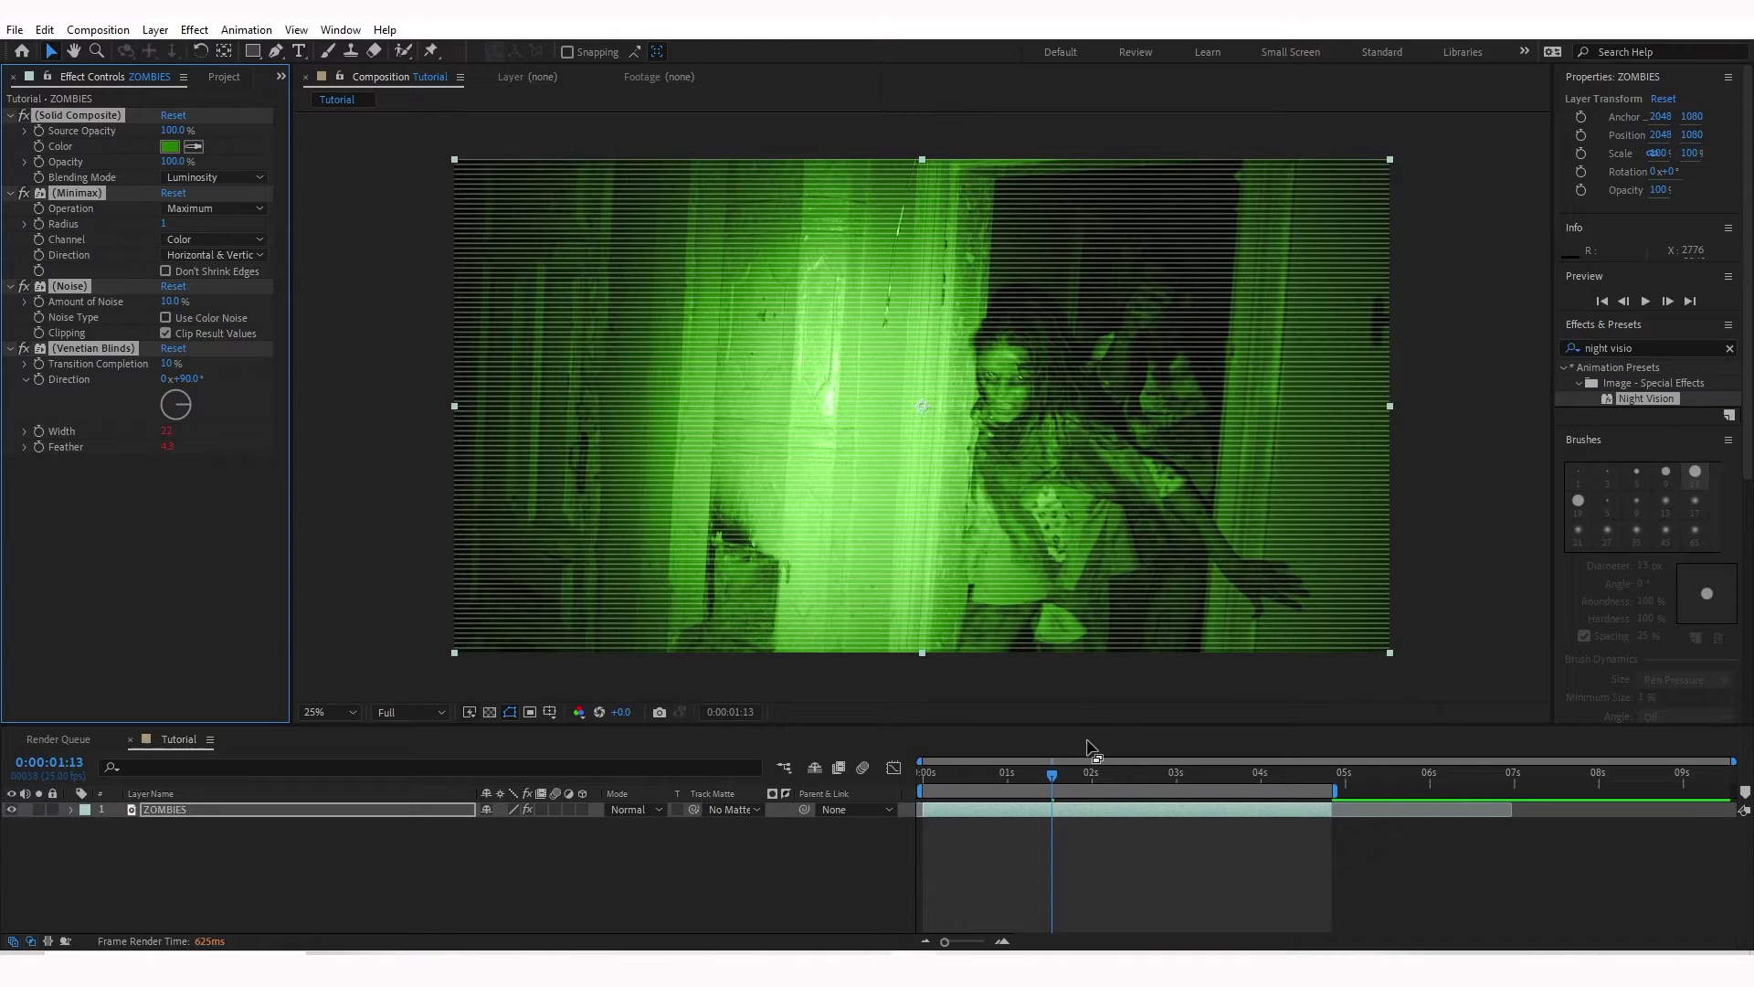
pyautogui.press('space')
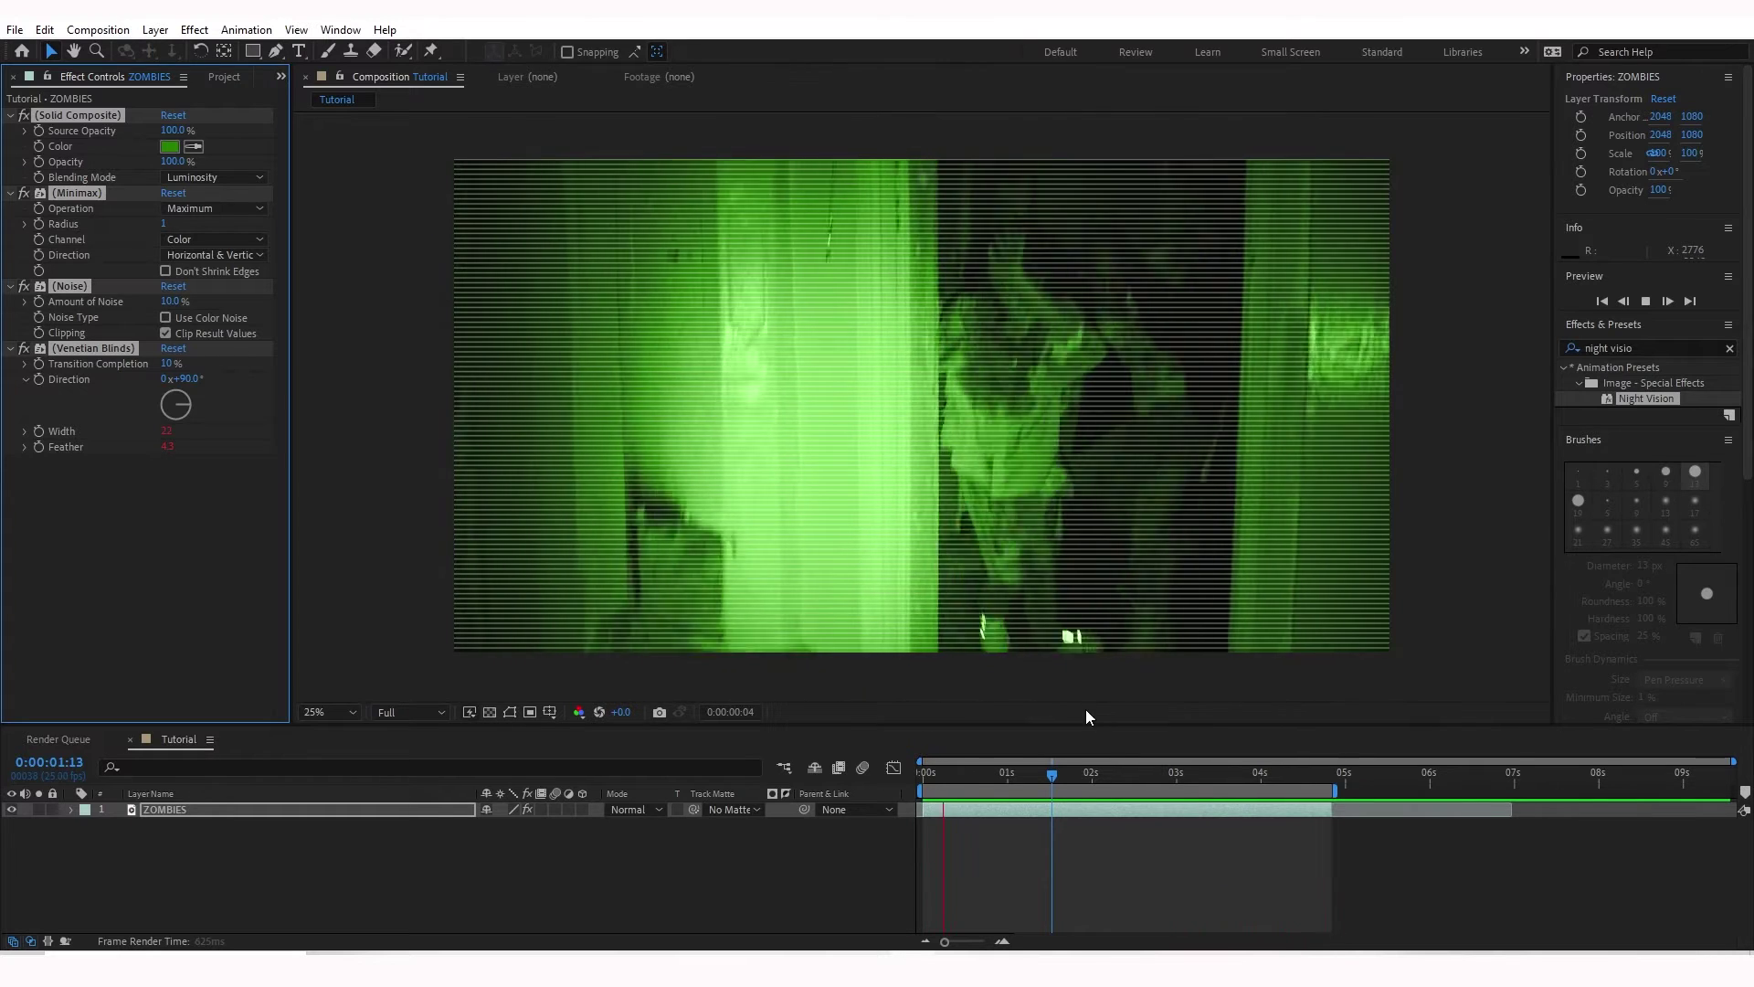
pyautogui.press('space')
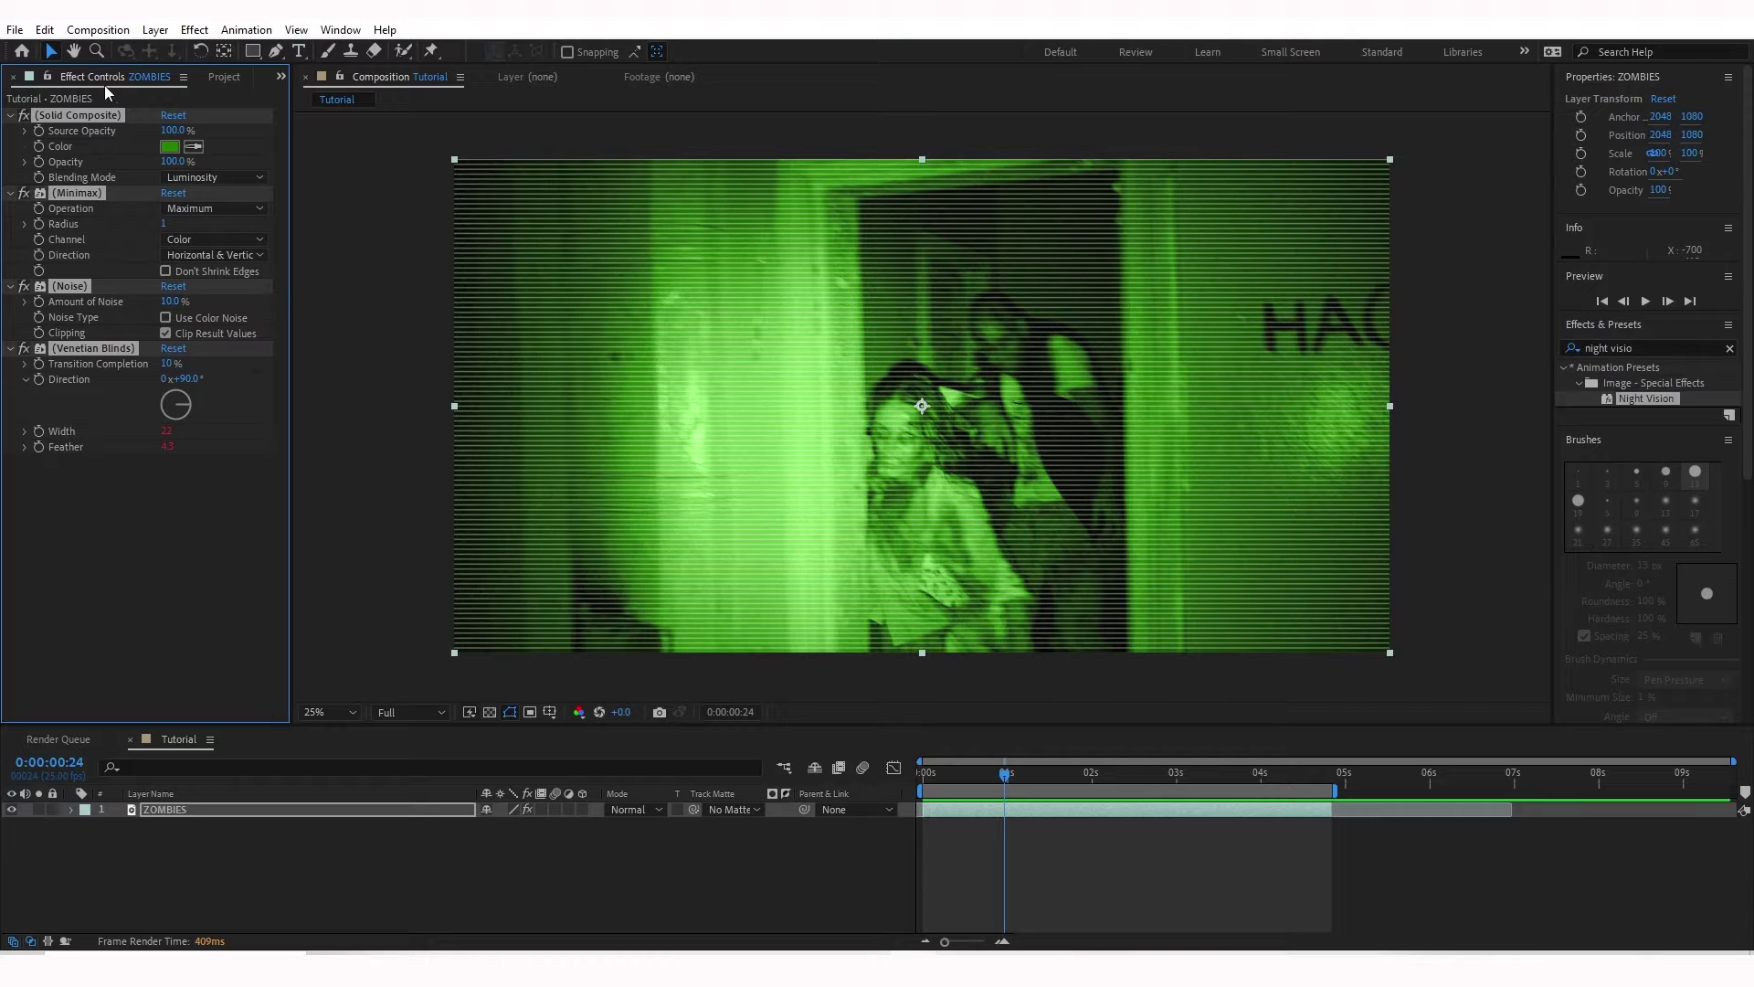
# Step: Lower the Venetian Blinds Transition Completion to 4%
pyautogui.click(281, 79)
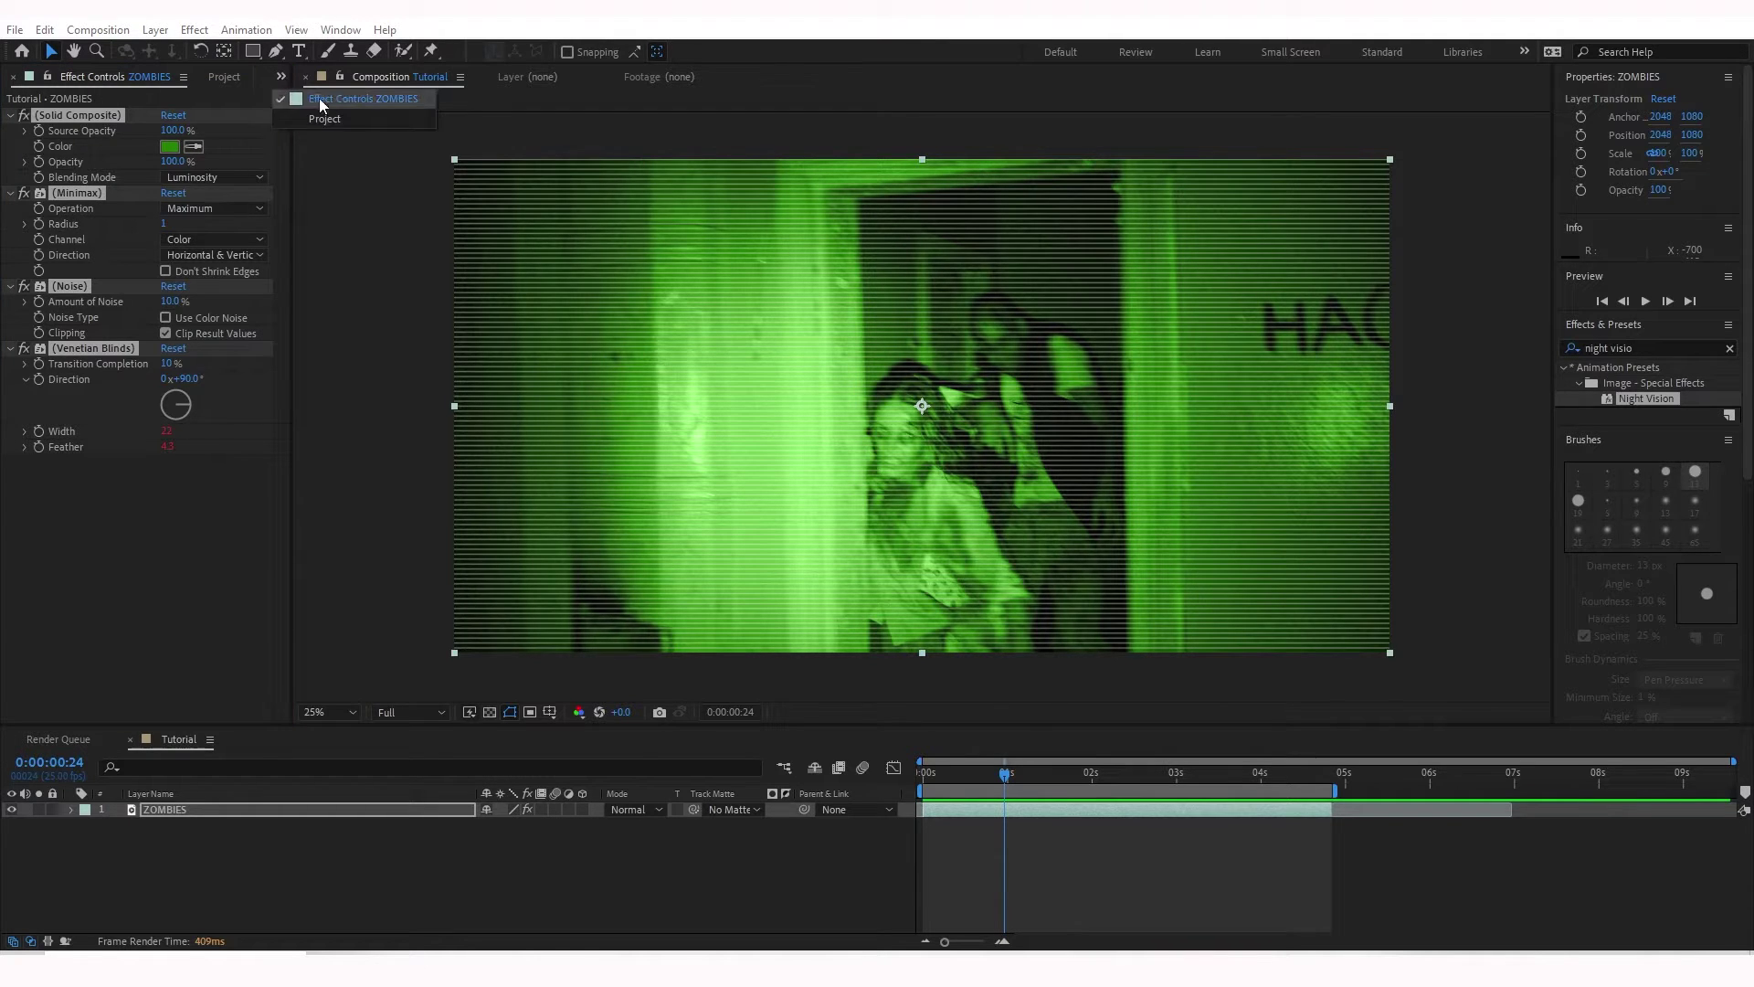
pyautogui.click(167, 363)
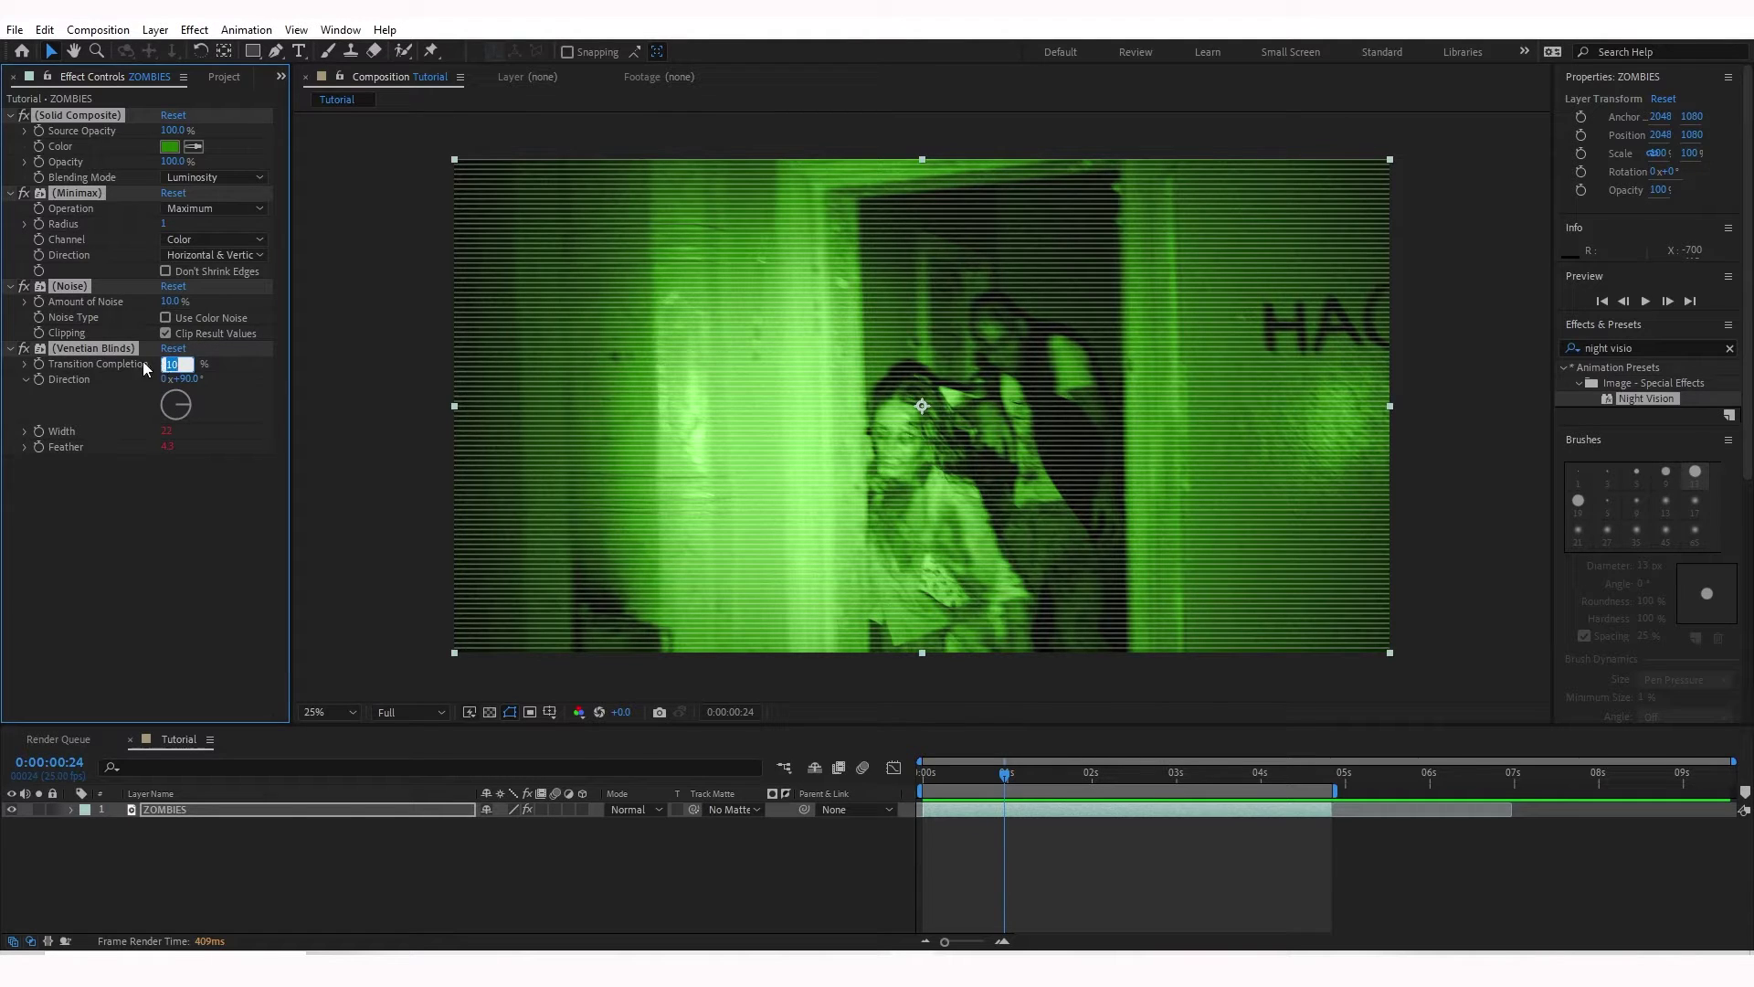
pyautogui.write('4')
pyautogui.press('Return')
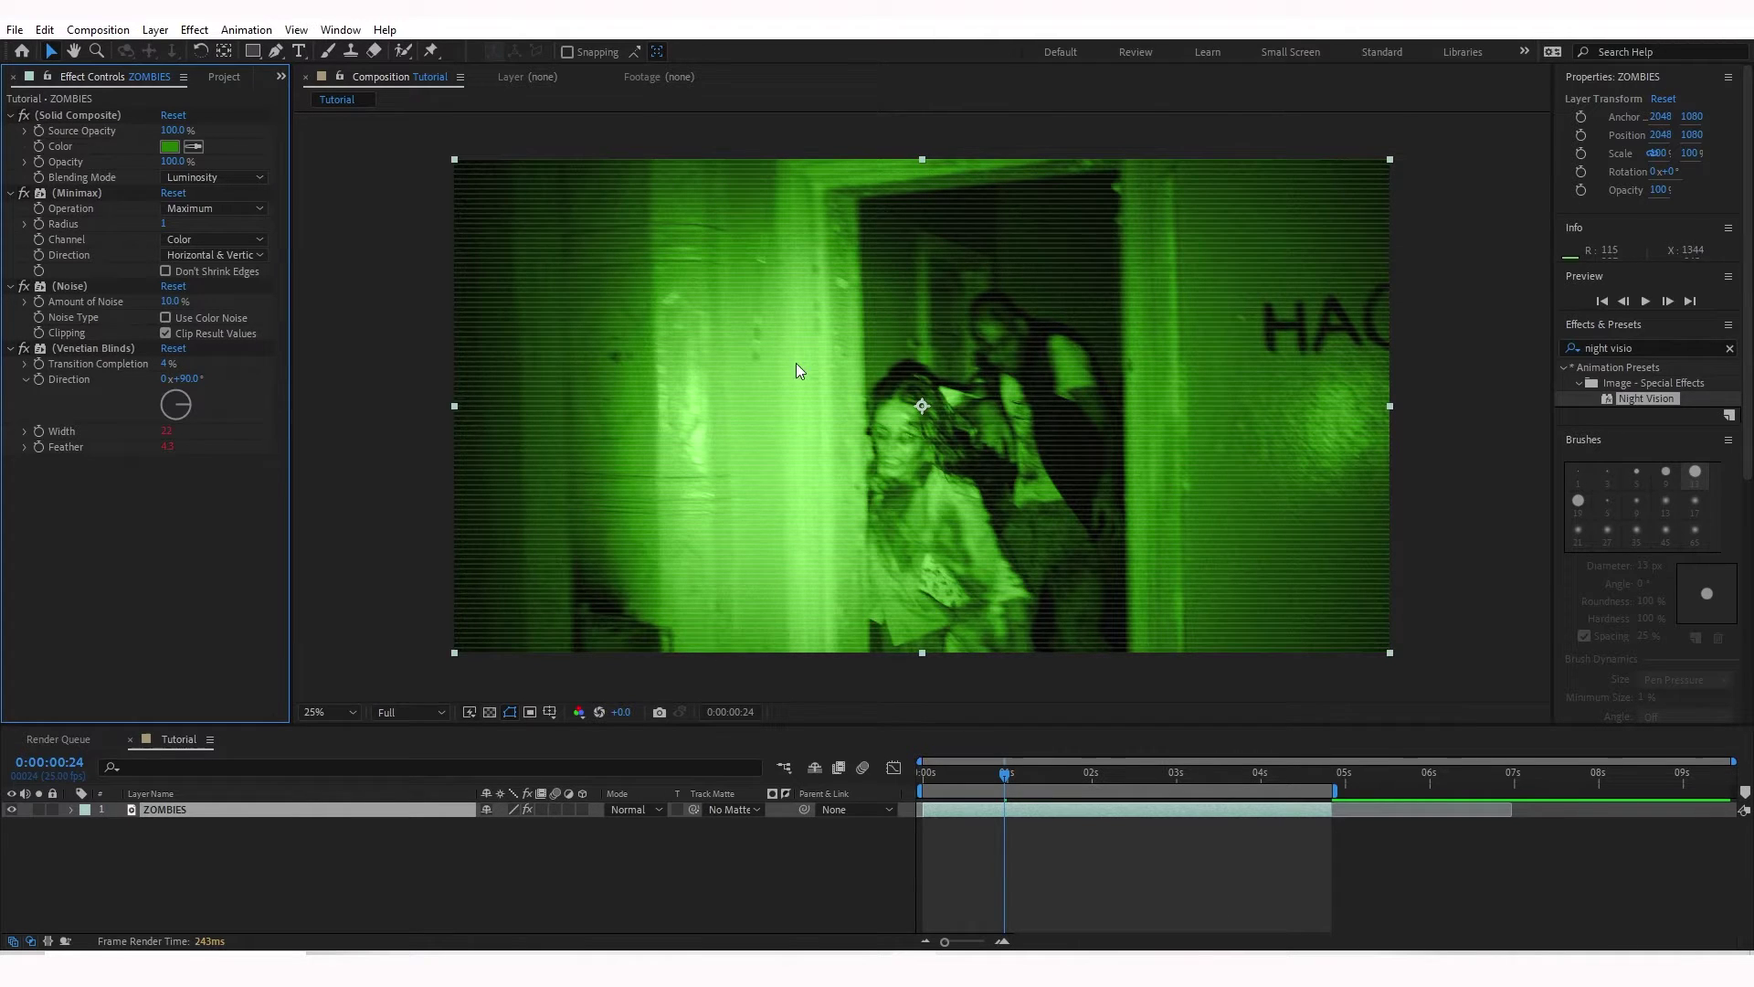
pyautogui.moveTo(1005, 776); pyautogui.dragTo(1010, 776)
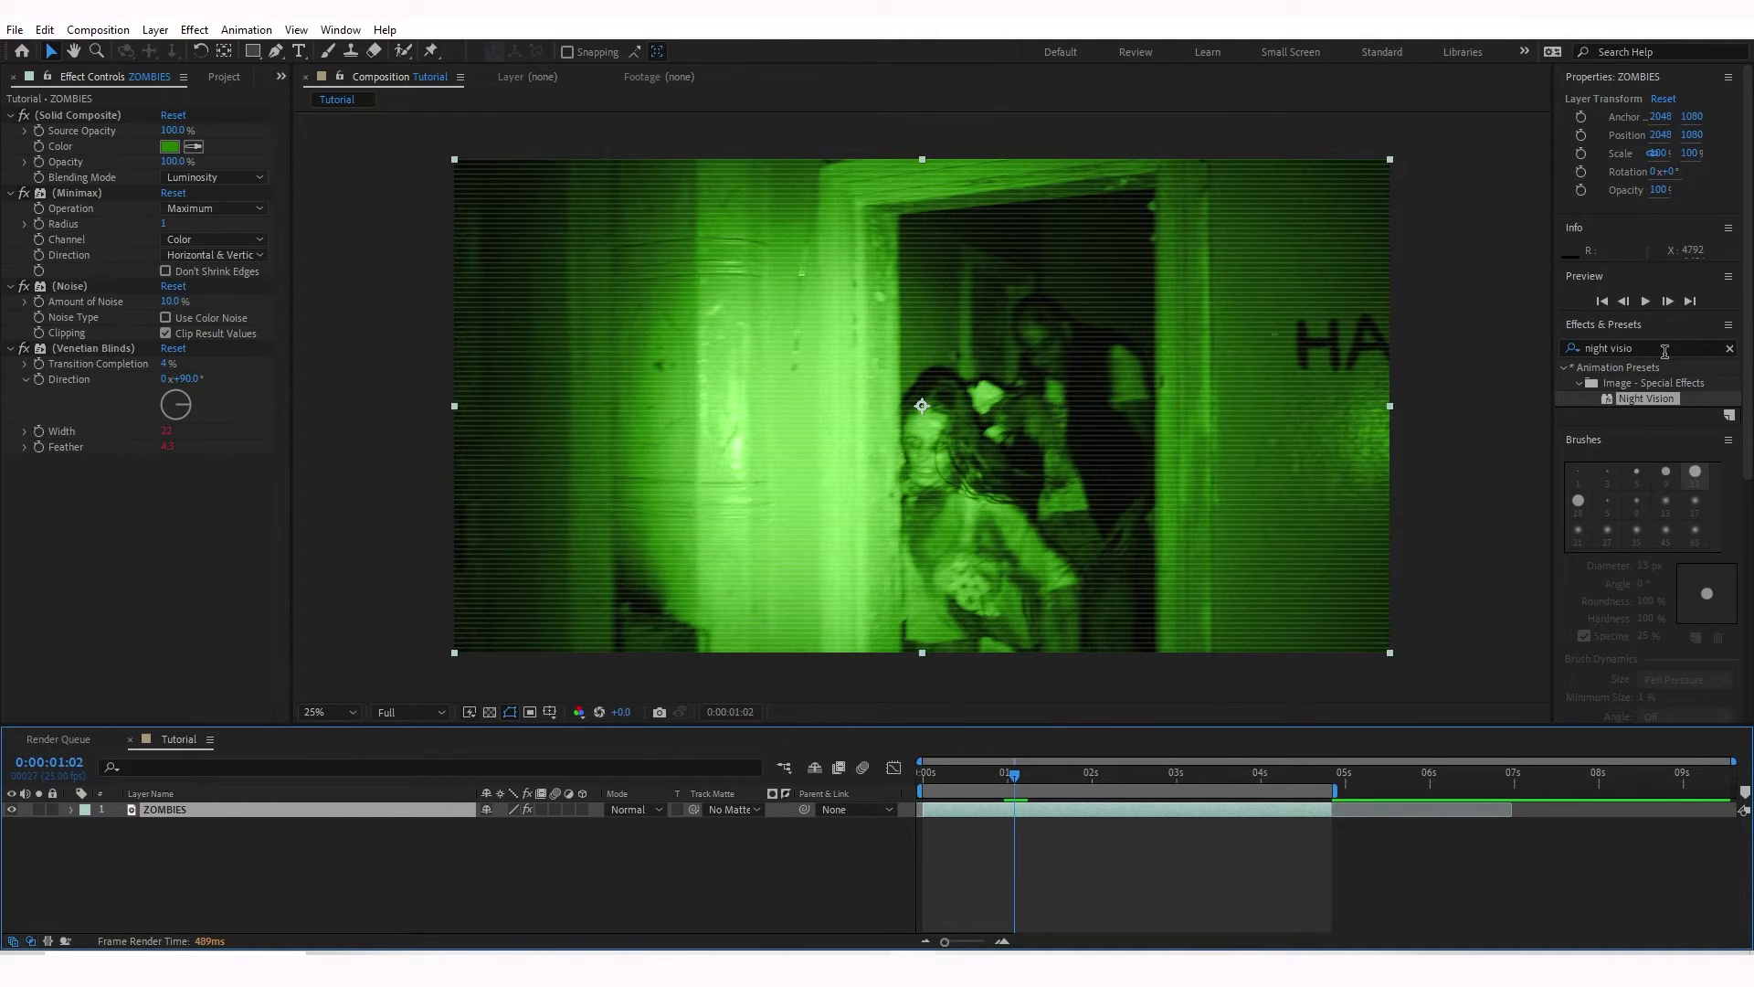
# Step: Apply the Bad TV 3 - weak preset to the ZOMBIES layer
pyautogui.moveTo(1661, 348); pyautogui.dragTo(1493, 336)
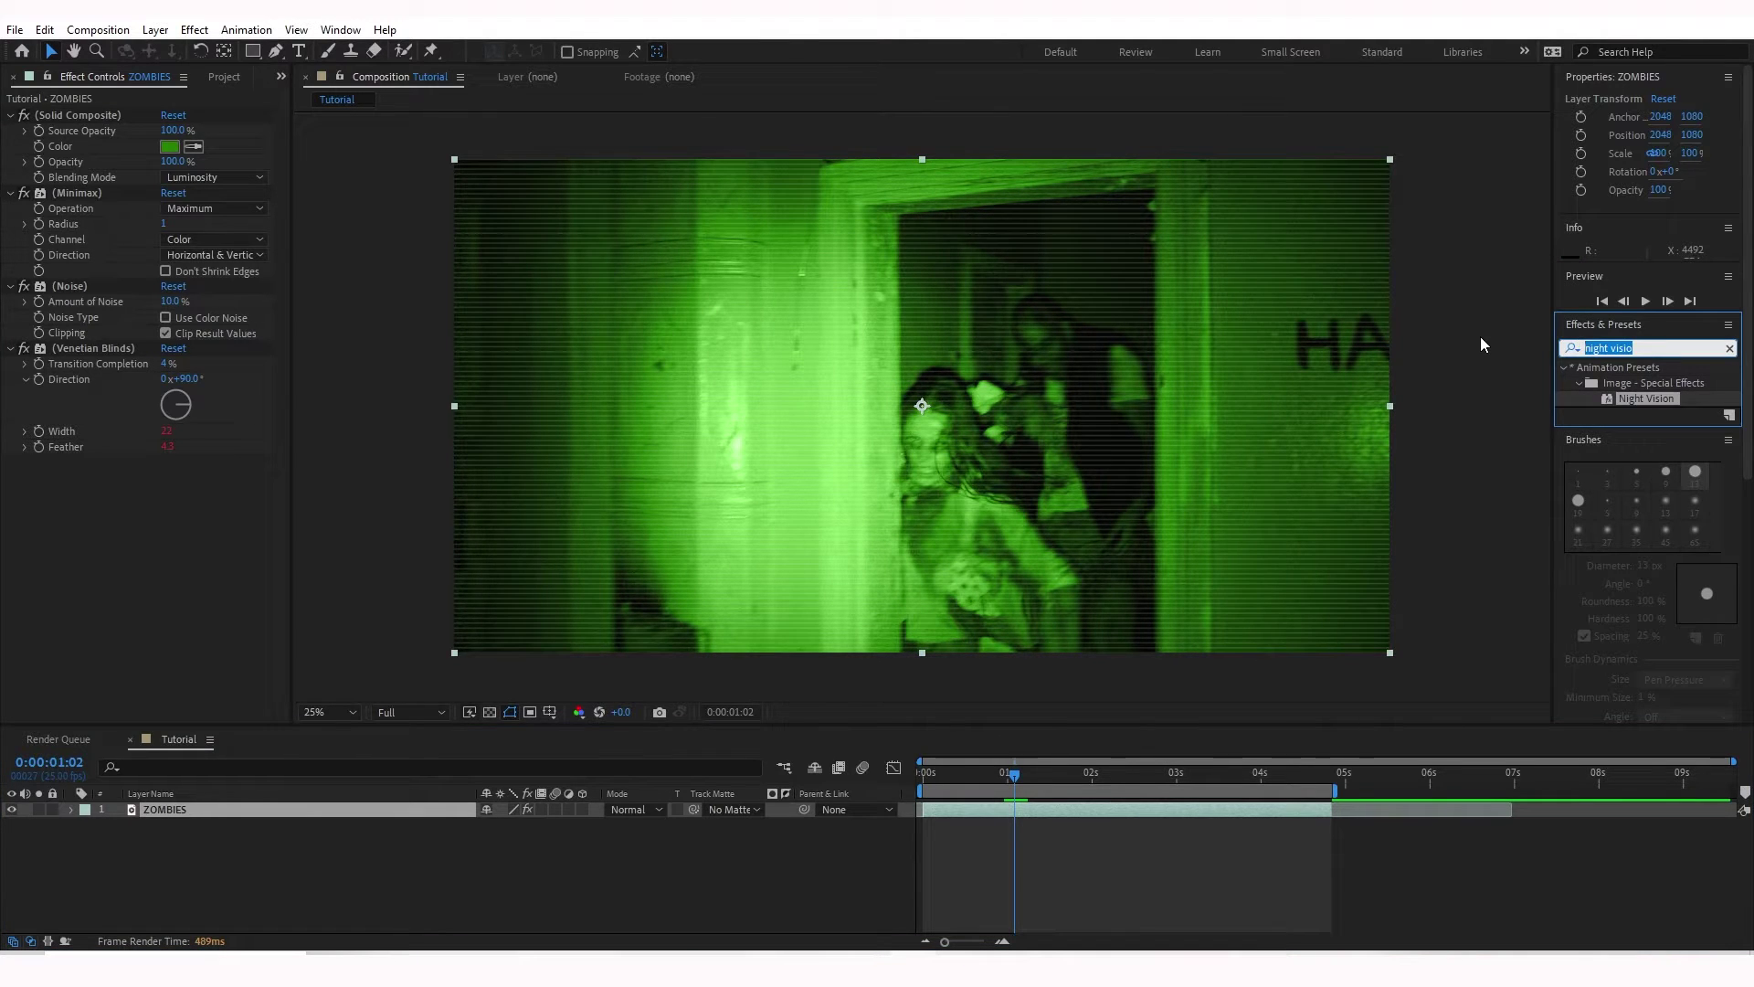
pyautogui.write('tv')
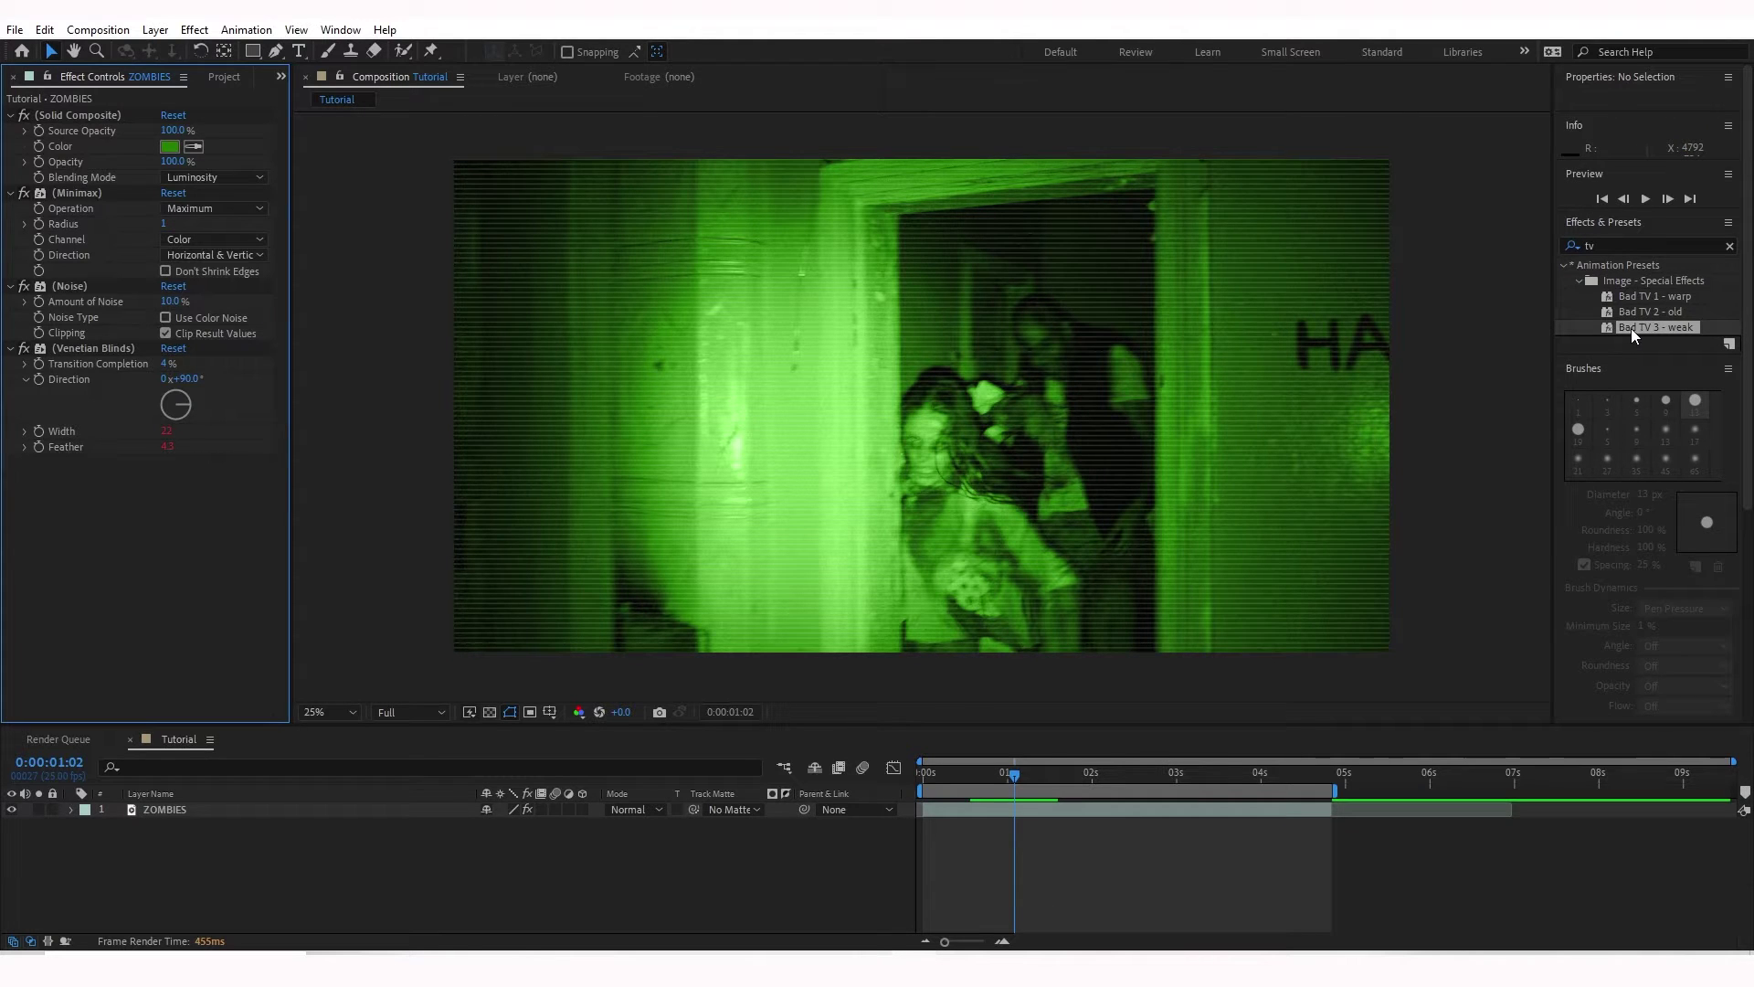
pyautogui.moveTo(1637, 327); pyautogui.dragTo(1009, 811)
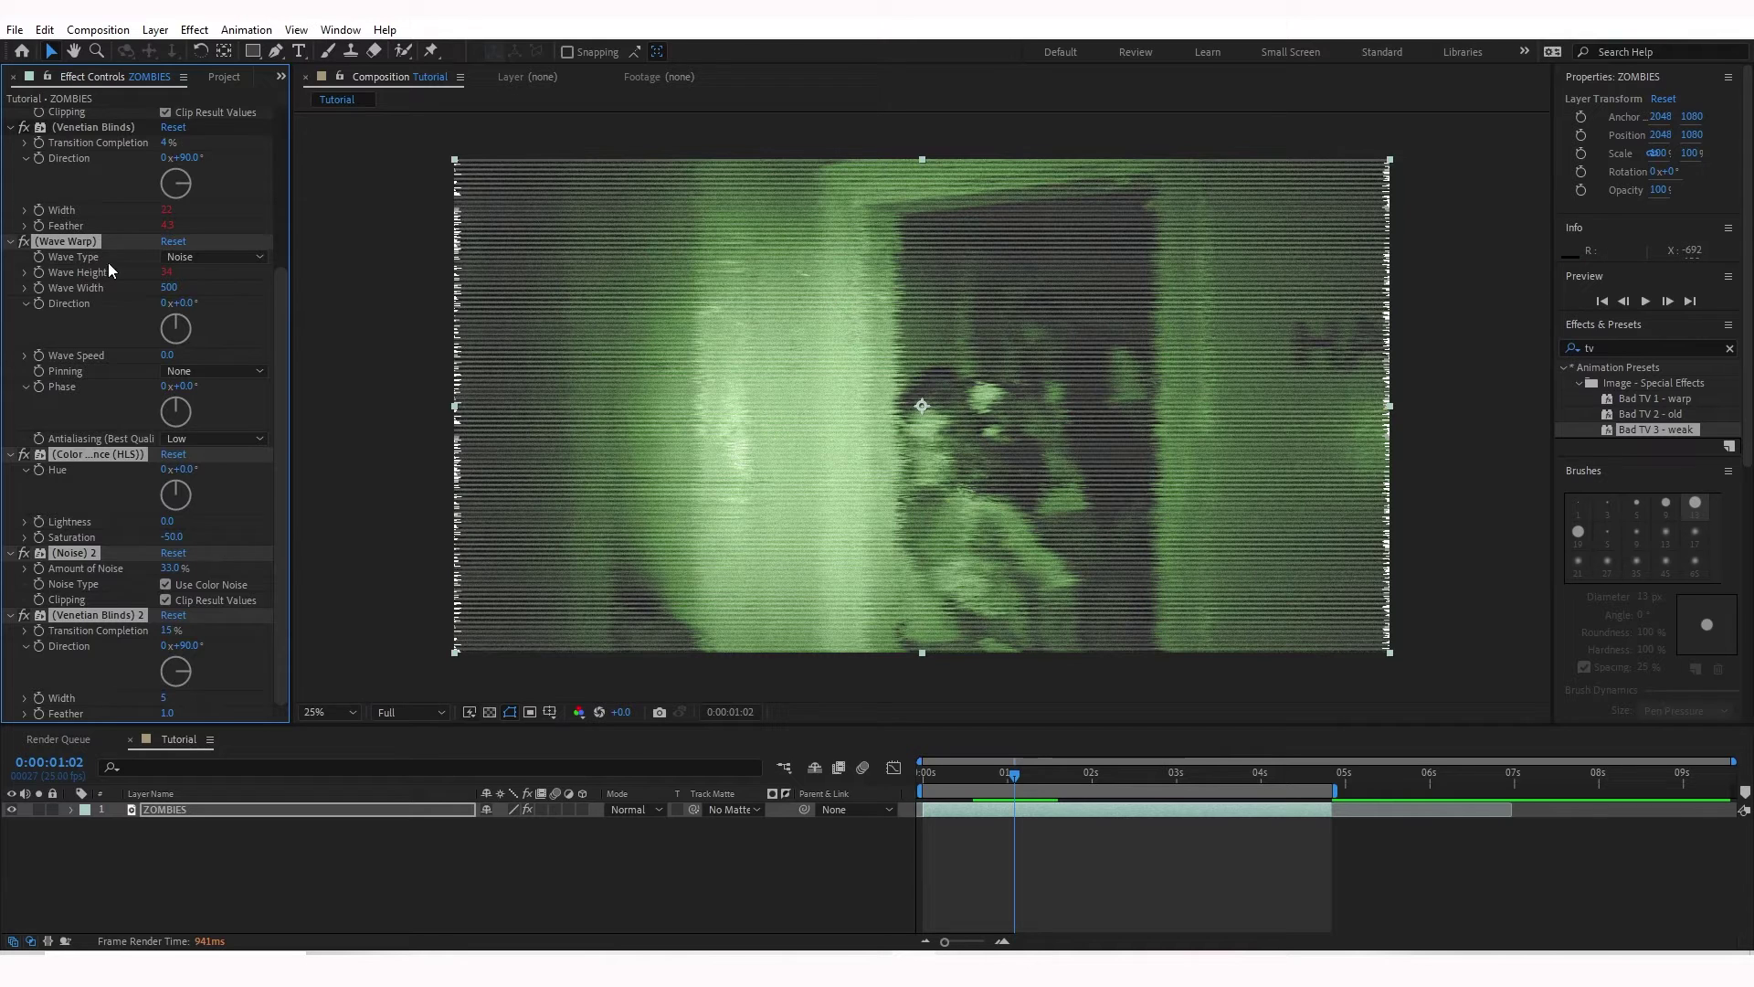
# Step: Delete the preset's Wave Warp effect and preview the result
pyautogui.scroll(5, 108, 261)
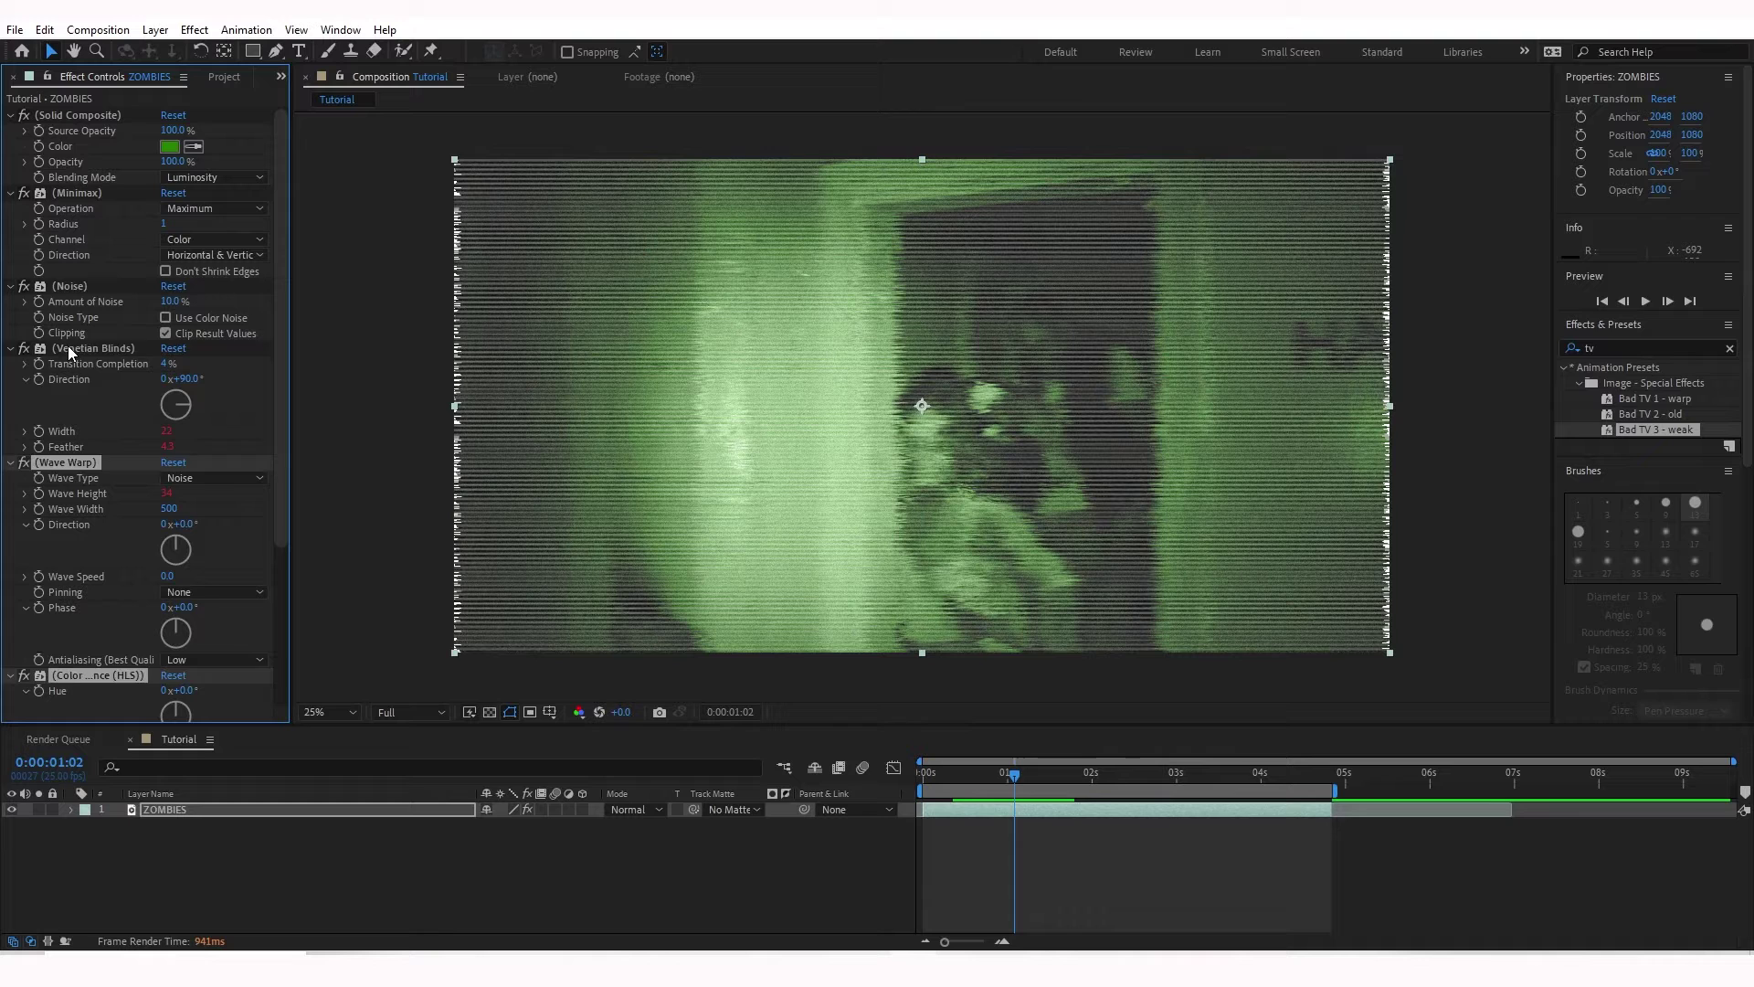
pyautogui.click(69, 349)
pyautogui.click(71, 460)
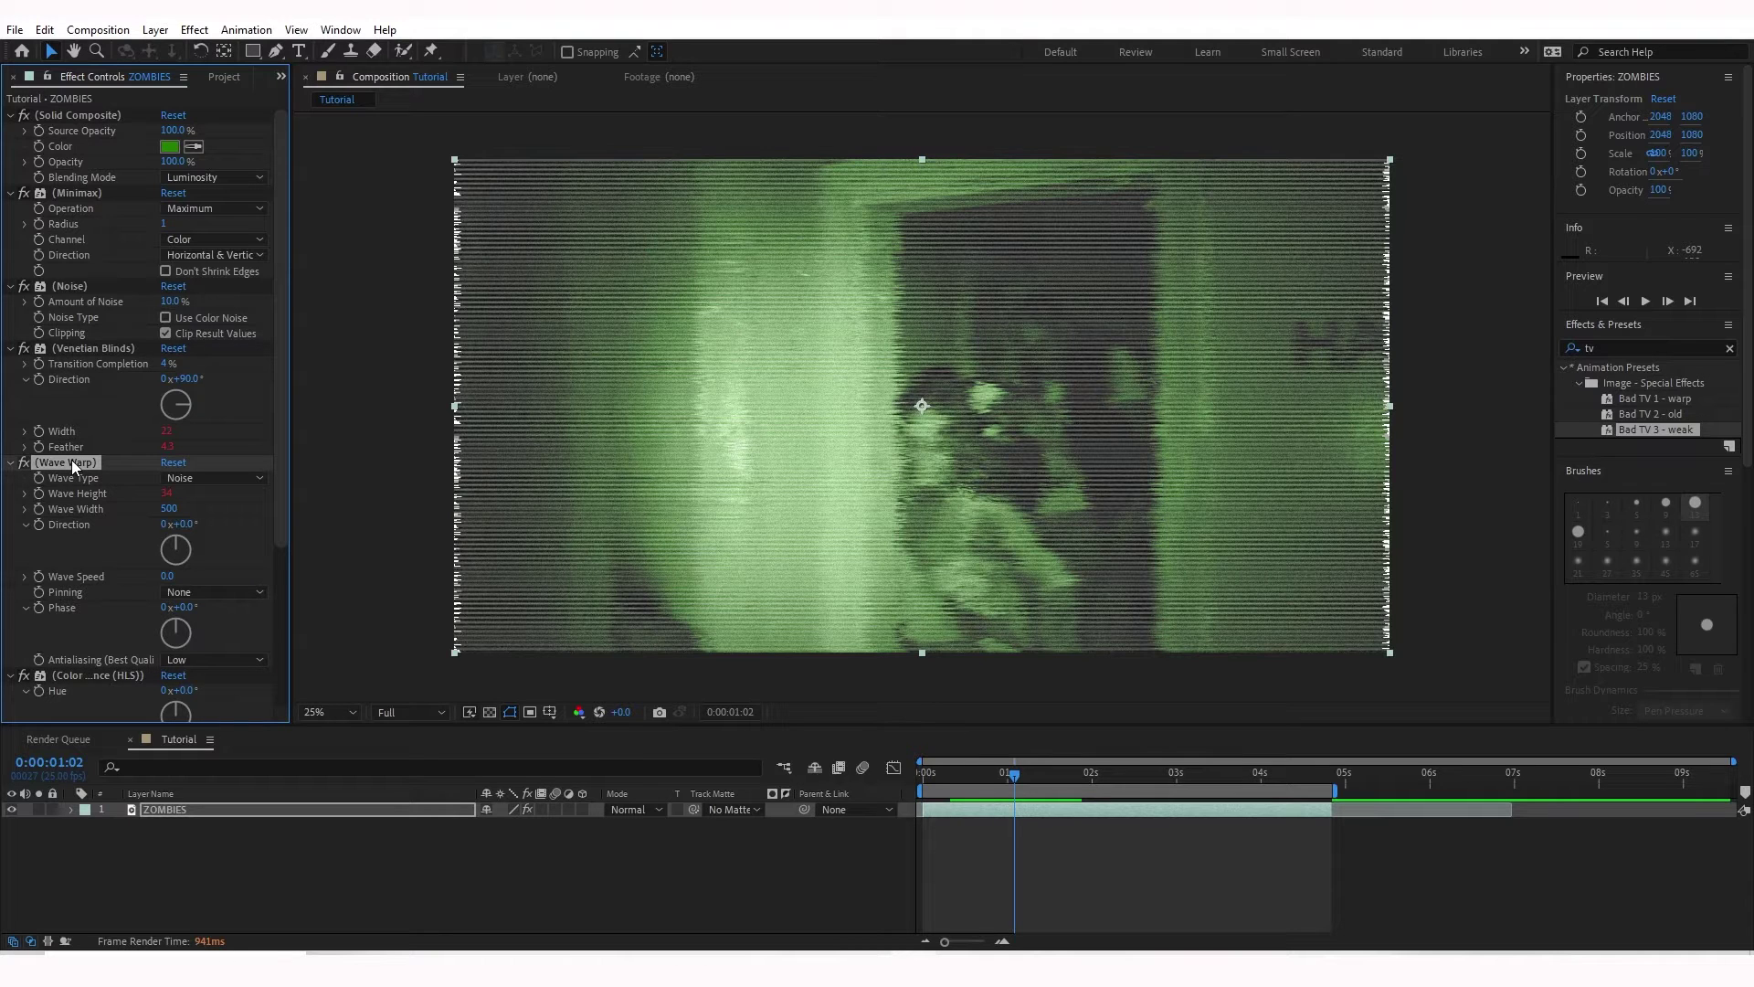
pyautogui.press('Delete')
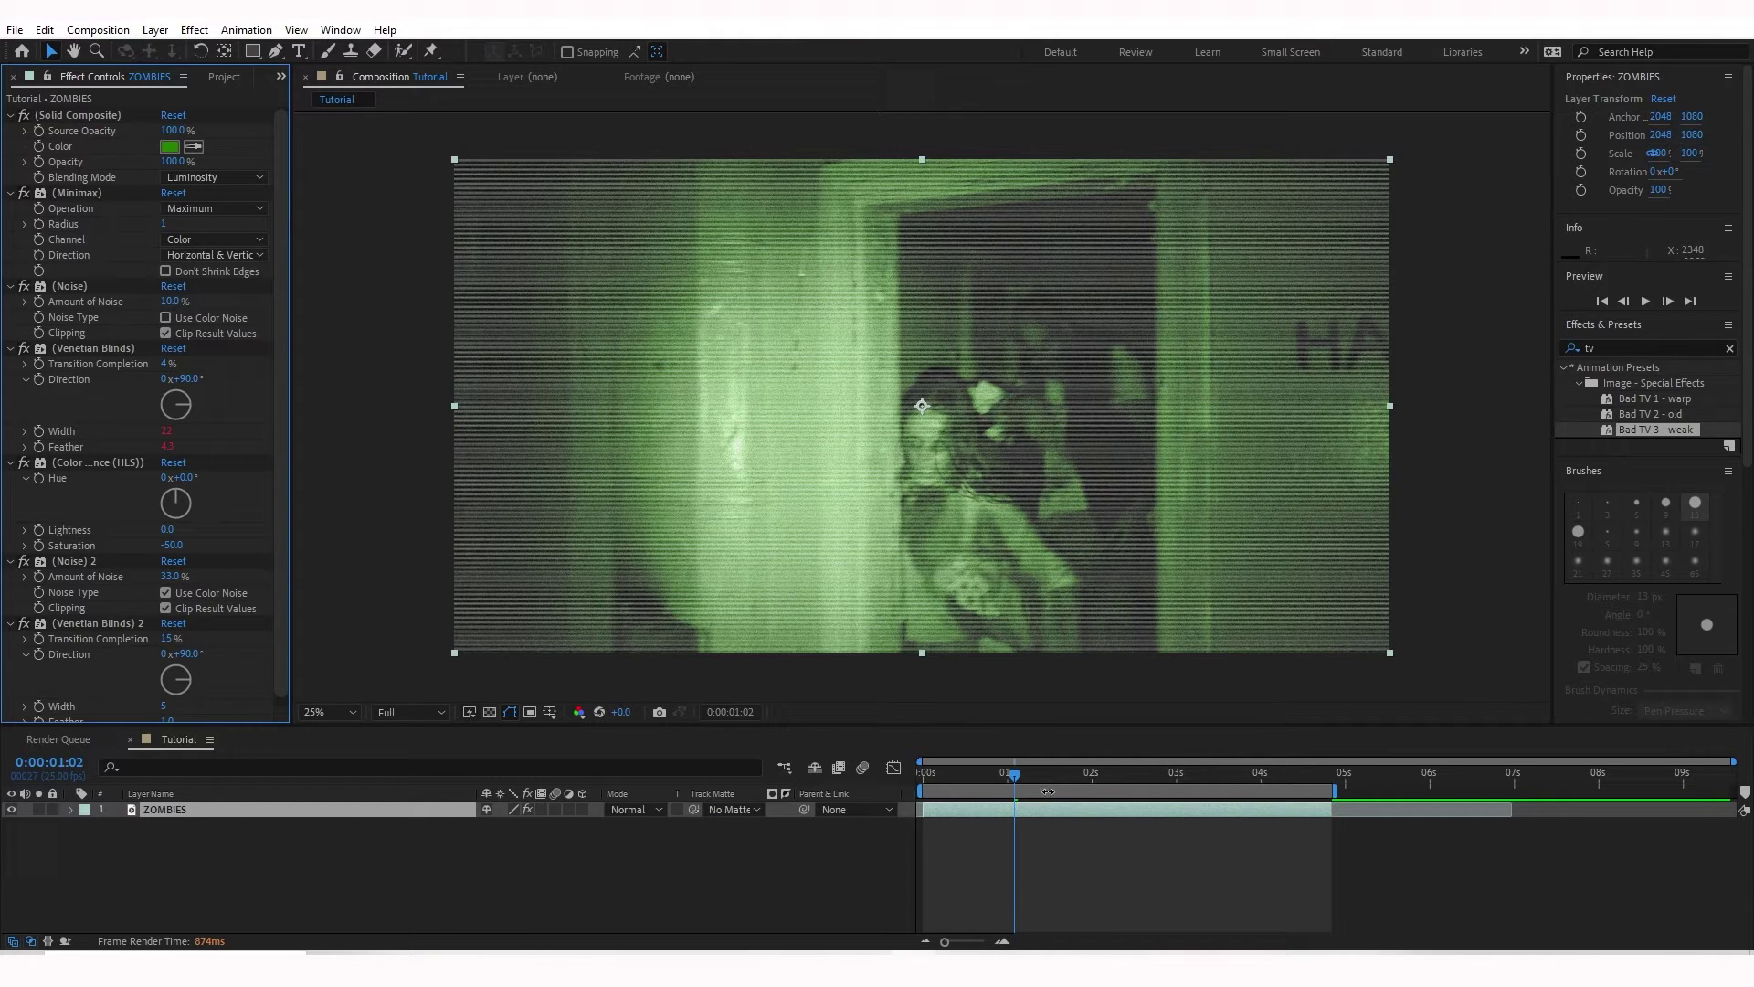
pyautogui.moveTo(1011, 775); pyautogui.dragTo(1025, 775)
pyautogui.press('space')
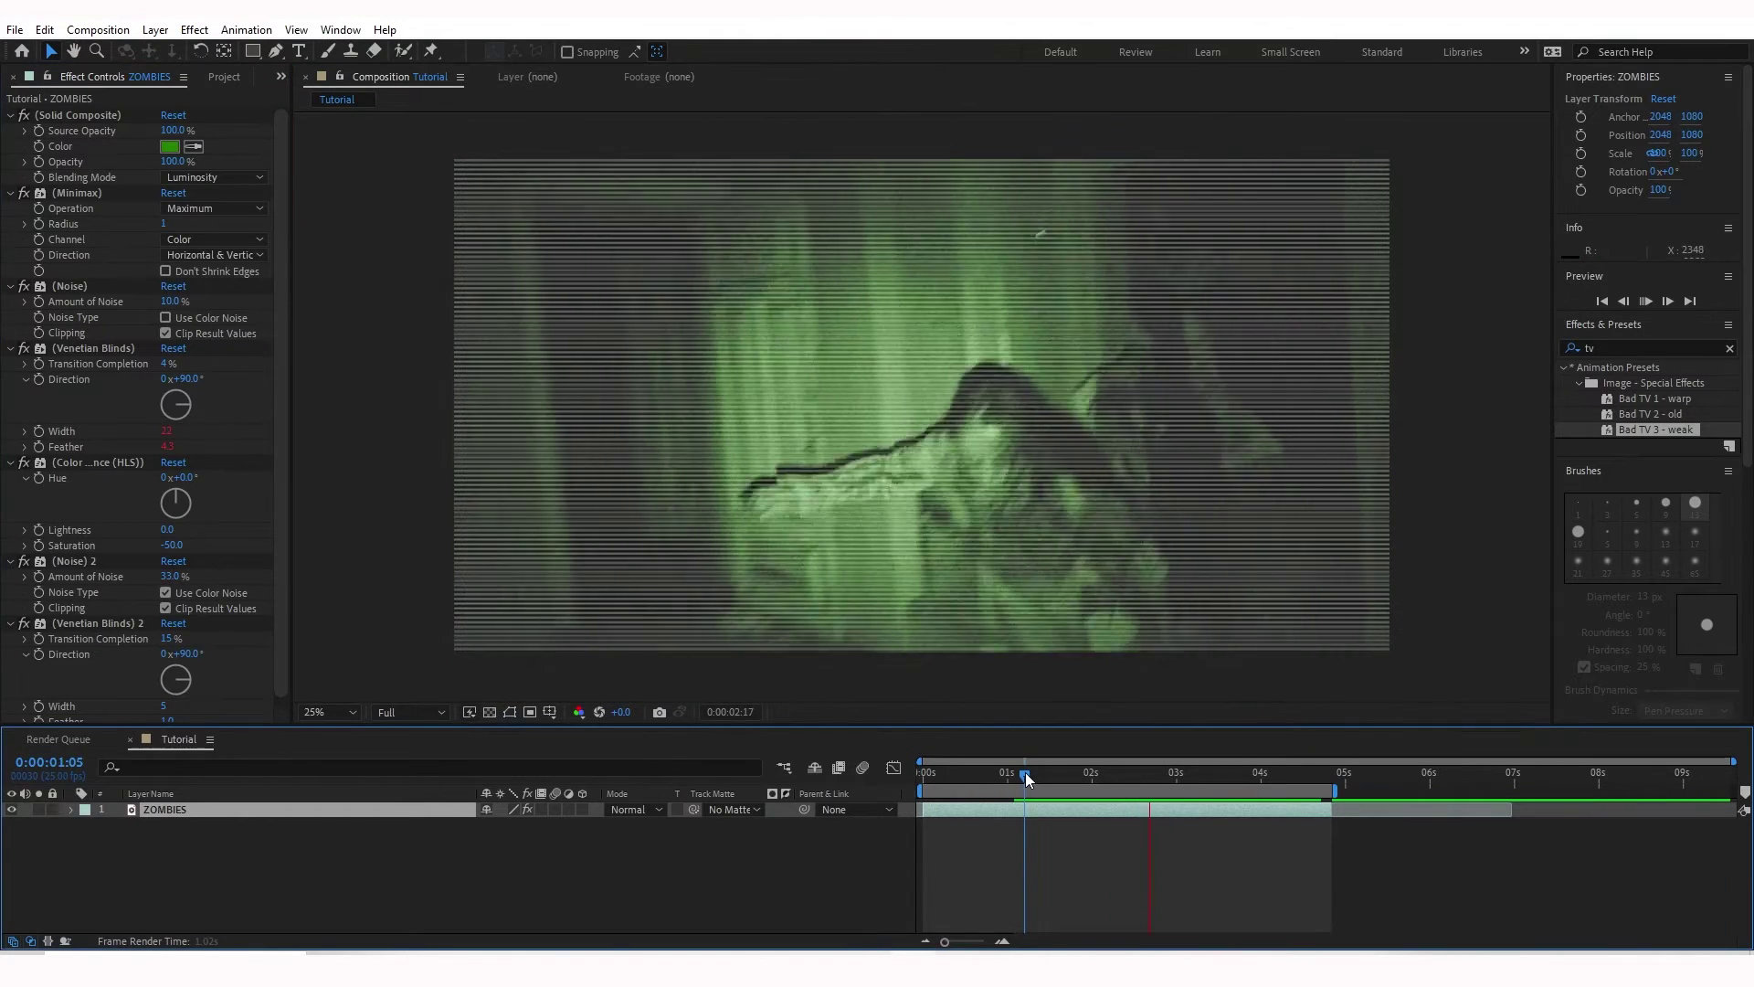
pyautogui.press('space')
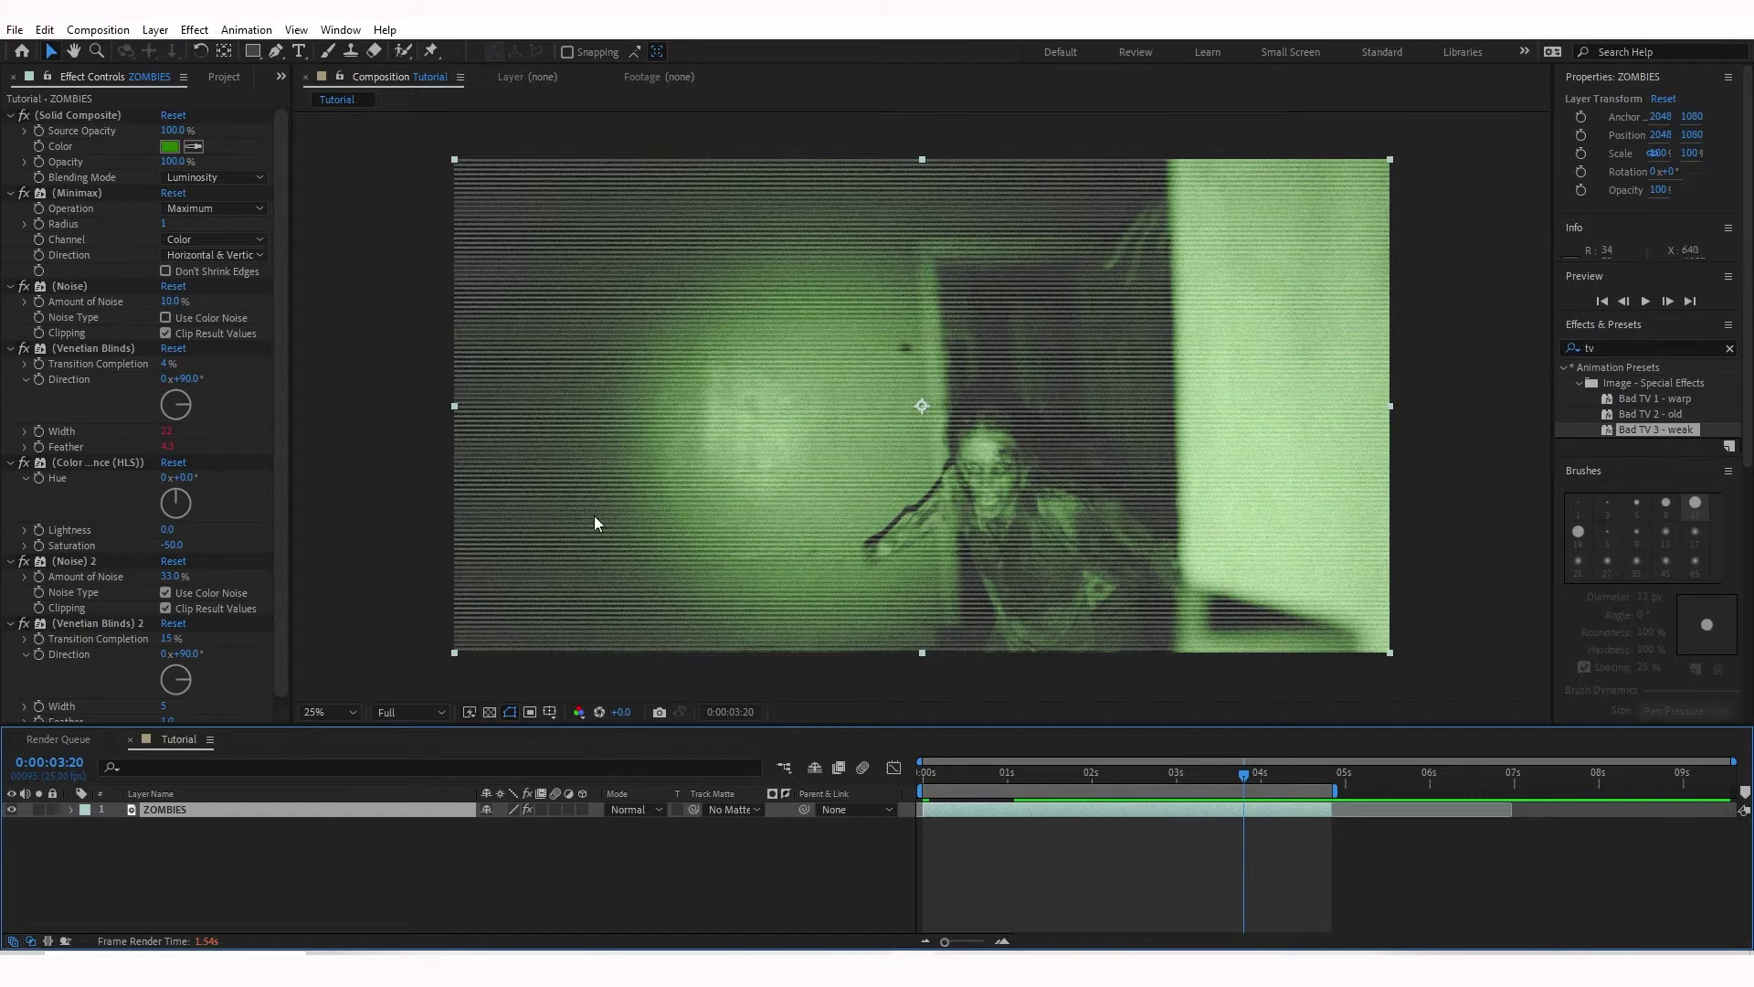
# Step: Set Venetian Blinds 2 Width to 4 and Venetian Blinds Transition Completion to 2%, then preview
pyautogui.scroll(-1, 84, 649)
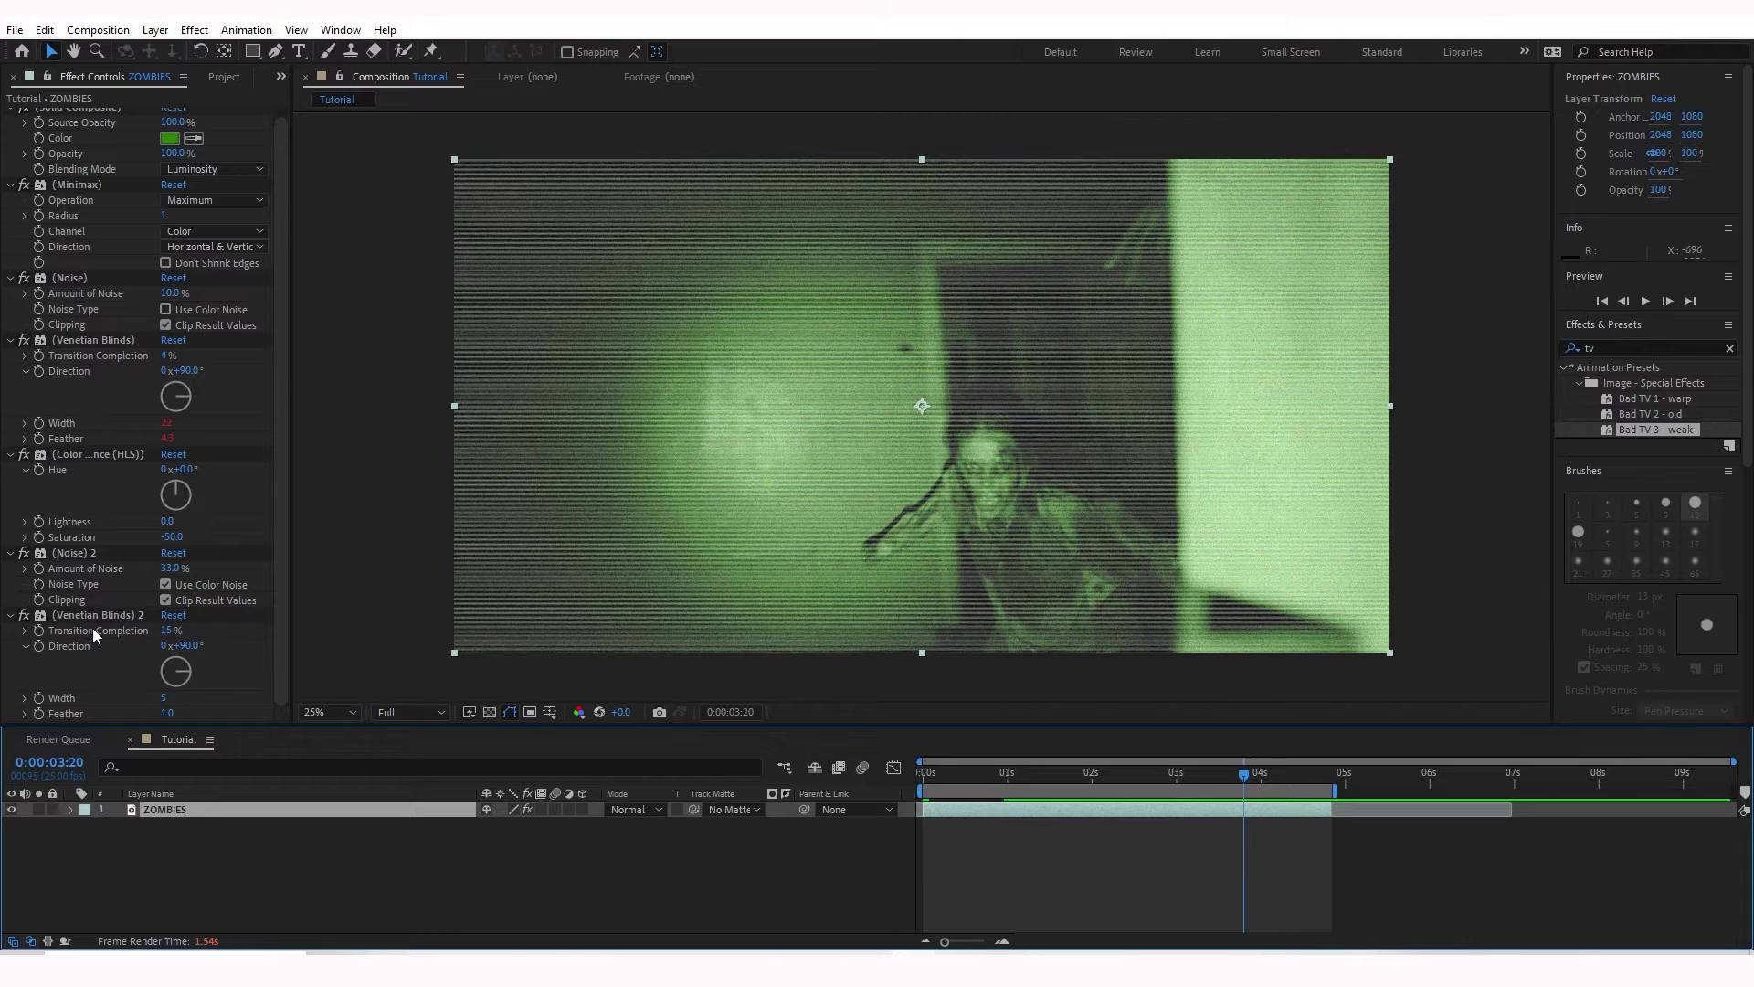
pyautogui.click(165, 698)
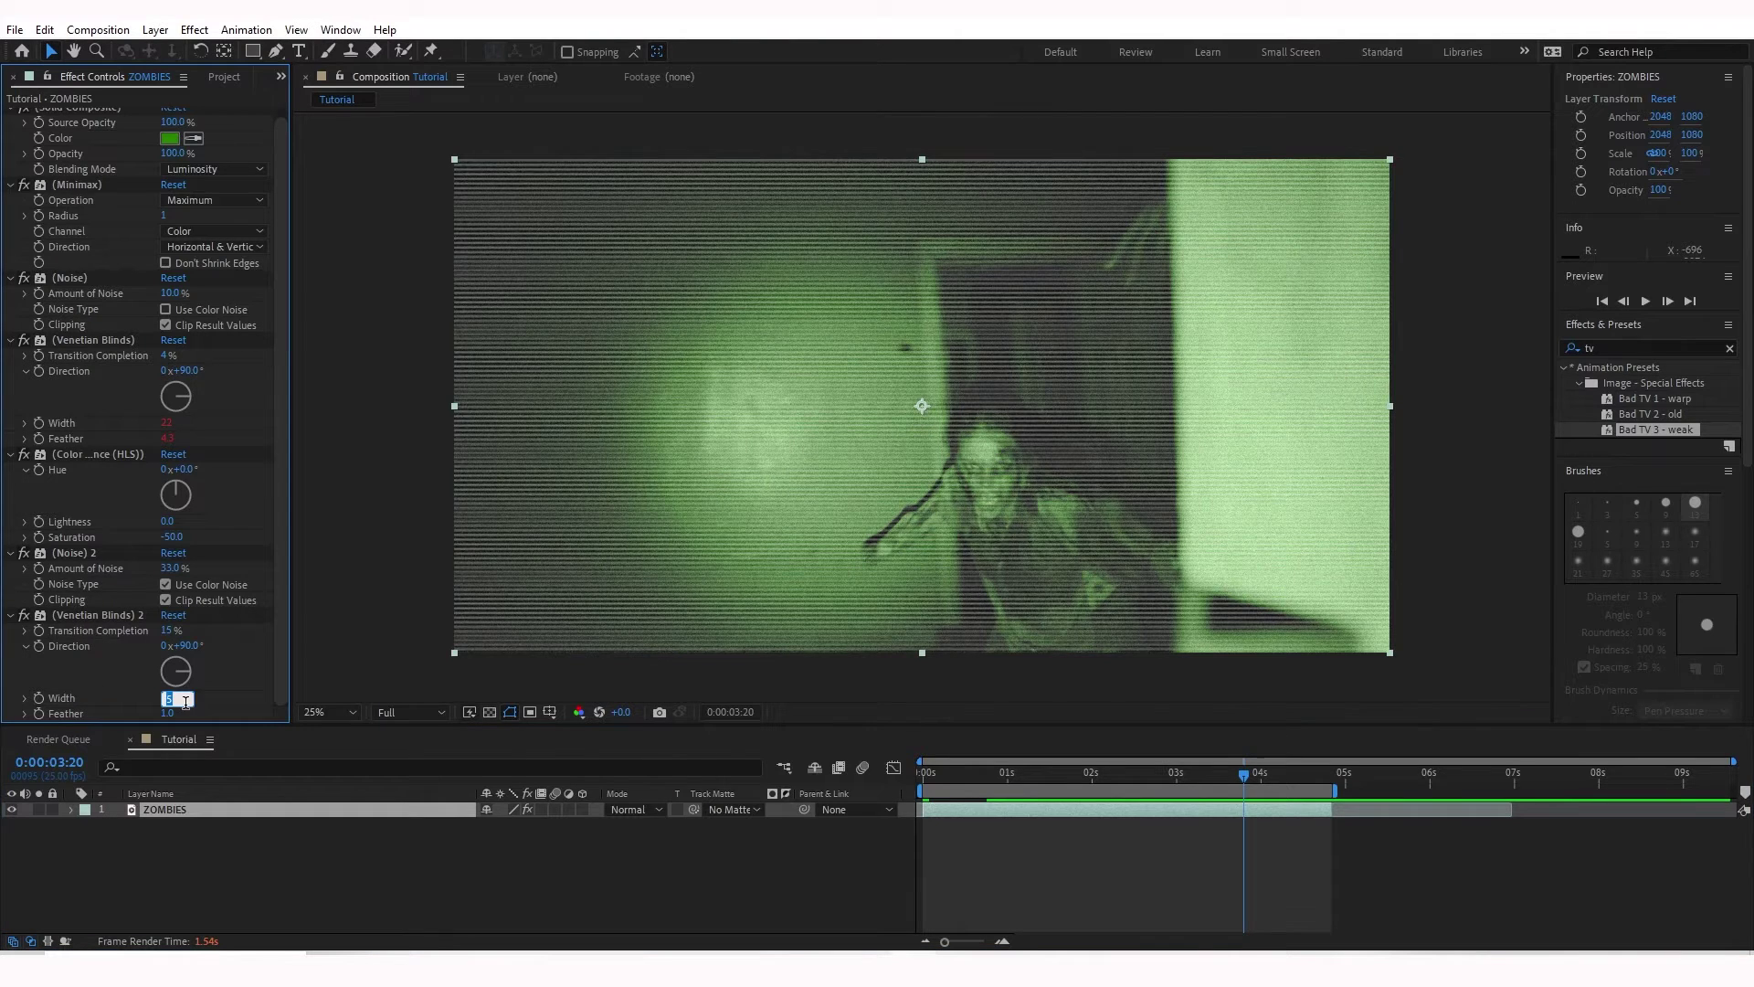
pyautogui.write('4')
pyautogui.press('Return')
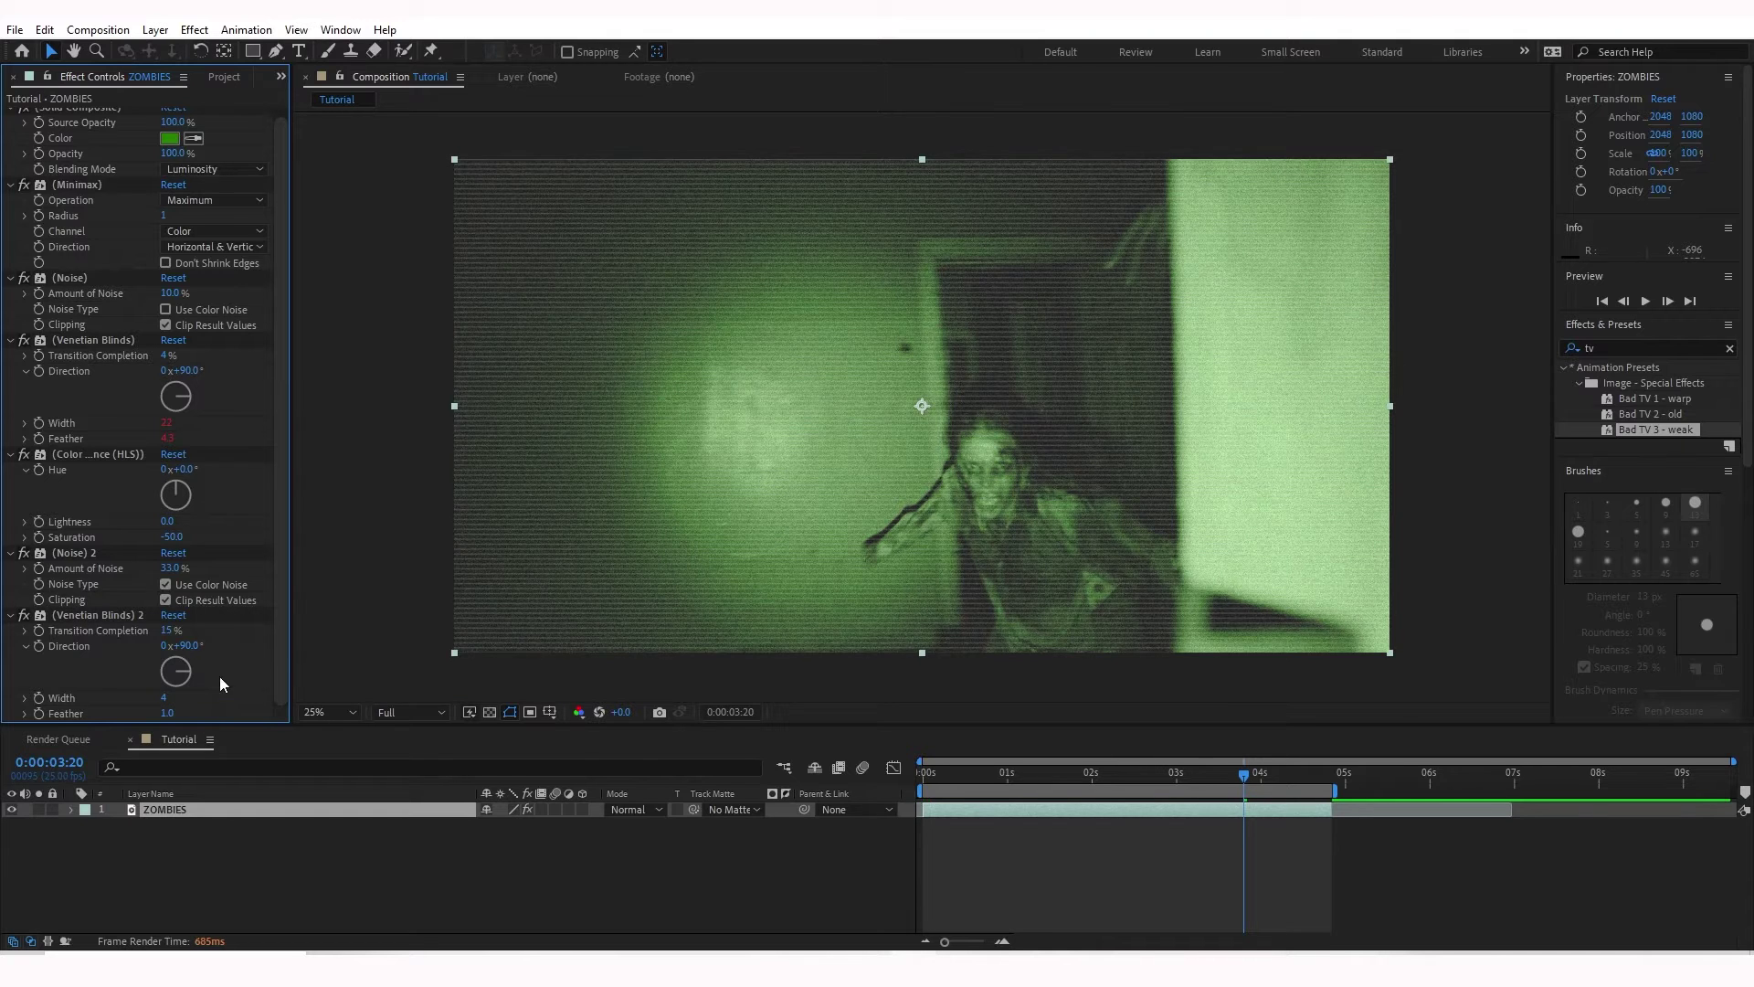
pyautogui.scroll(1, 133, 586)
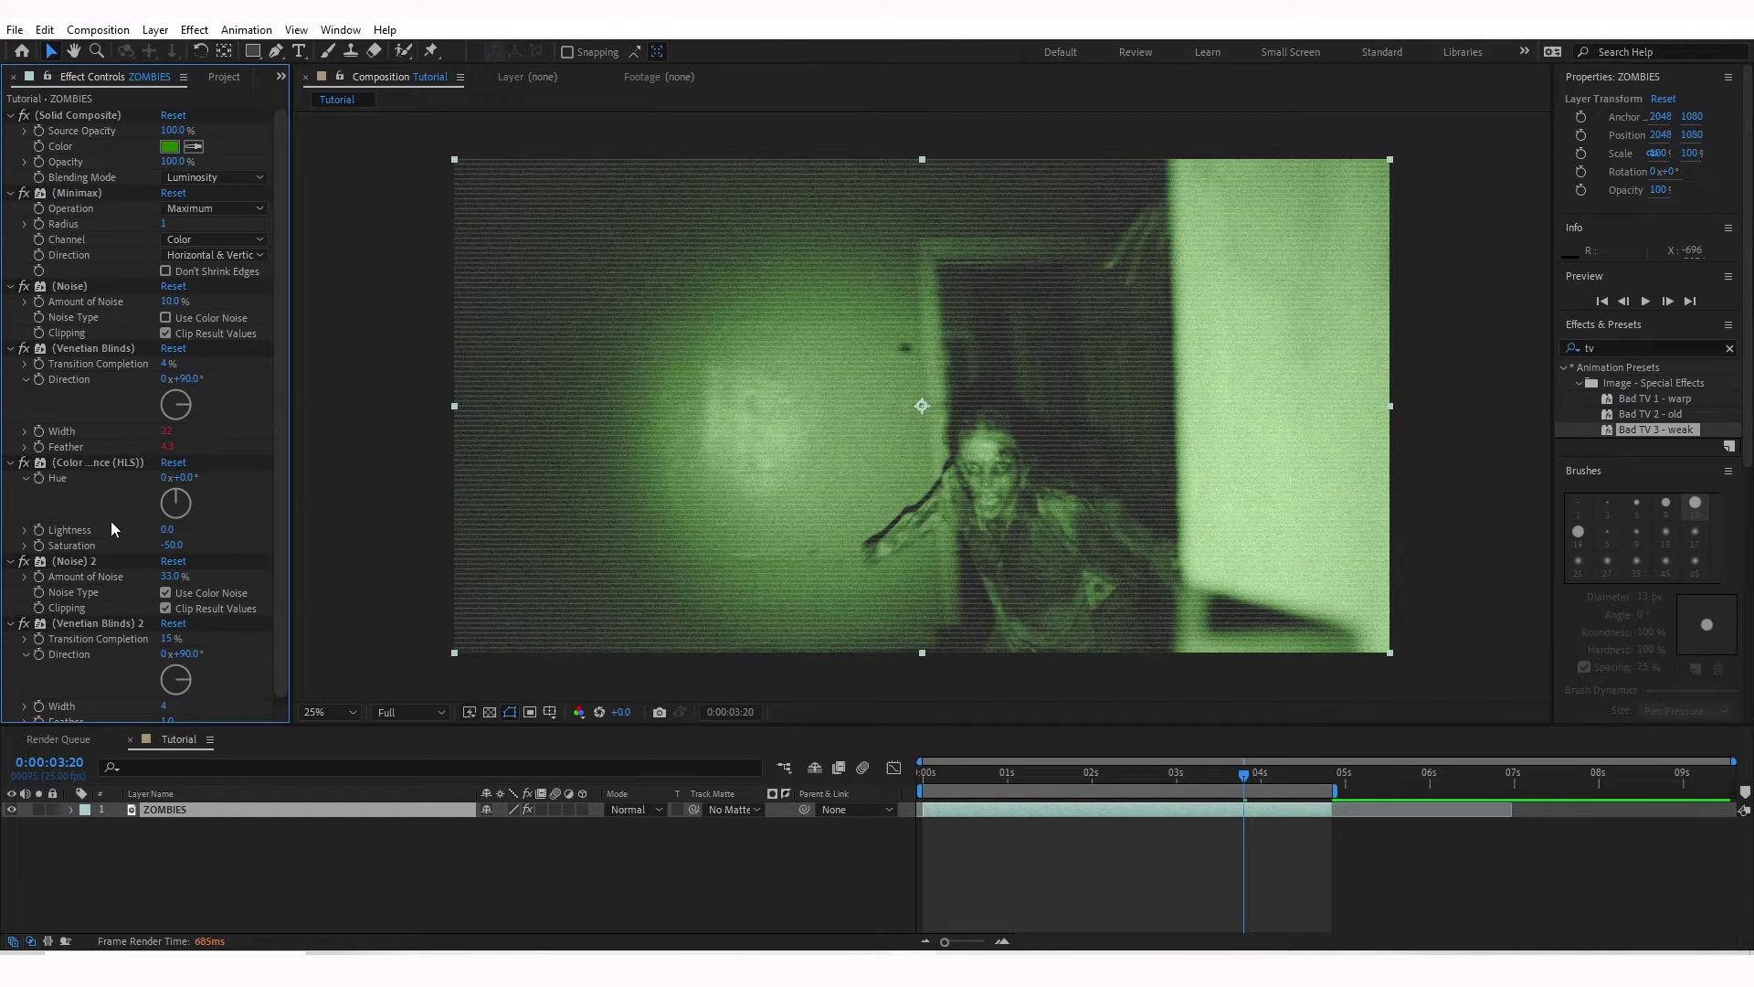
pyautogui.click(170, 363)
pyautogui.write('2')
pyautogui.press('Return')
pyautogui.press('space')
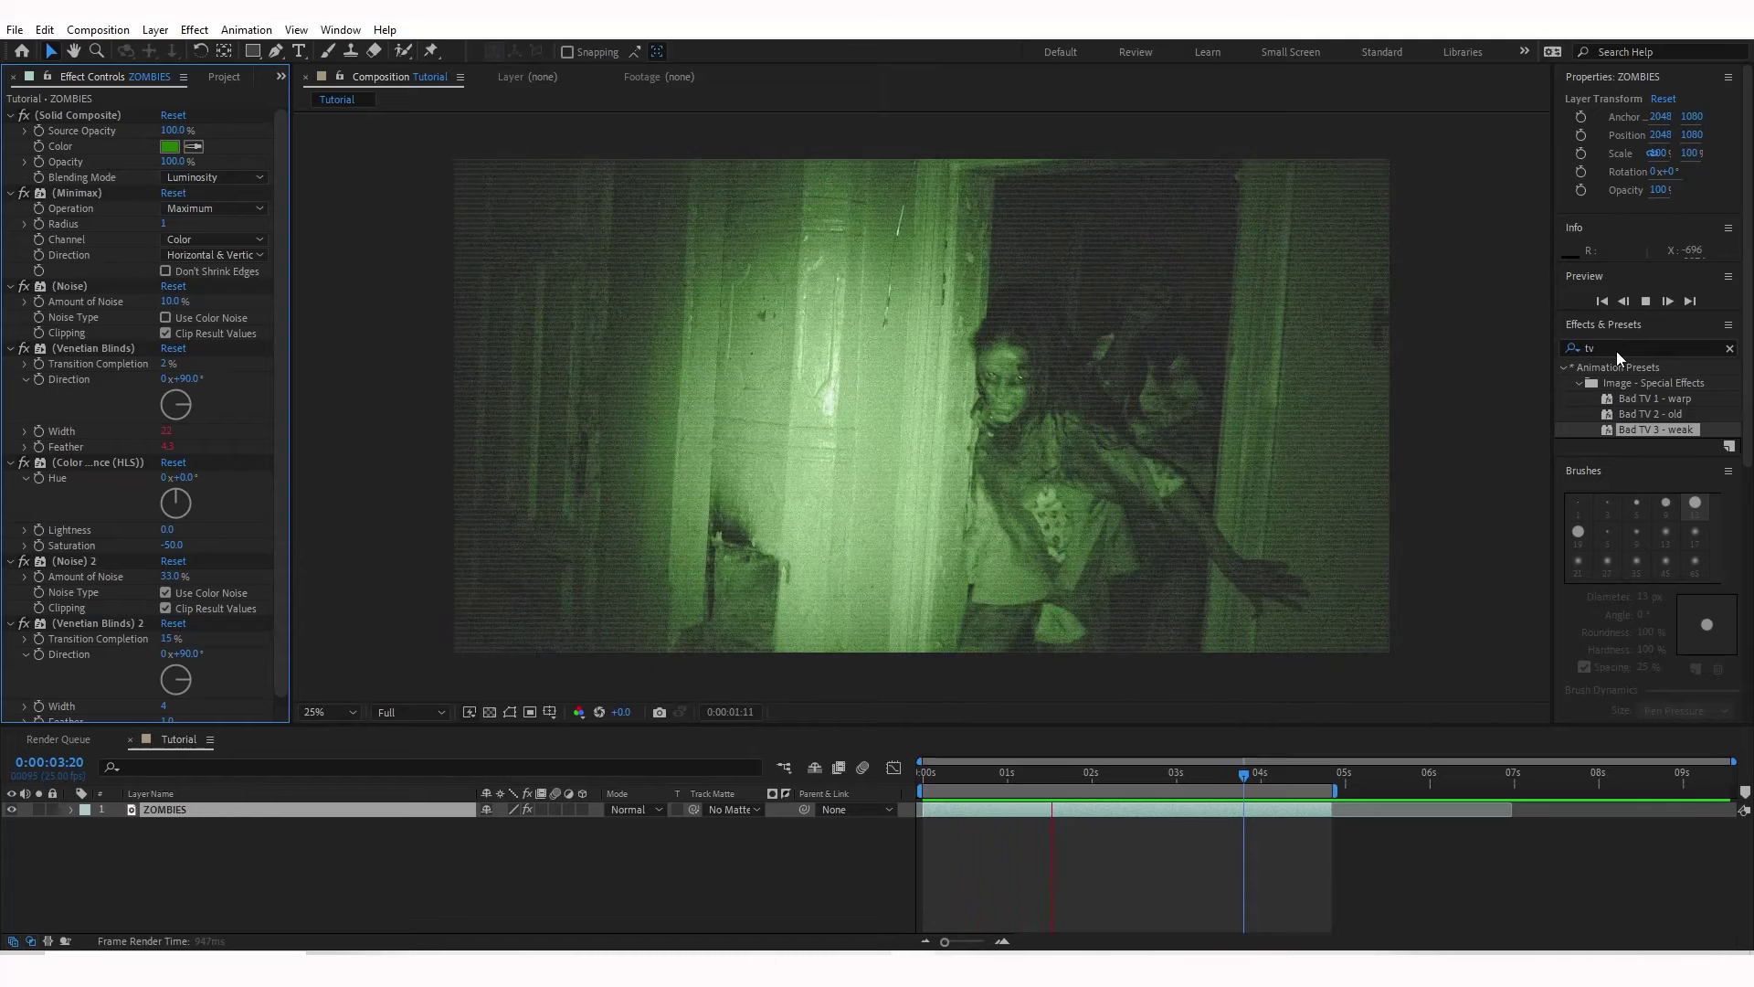
# Step: Apply CC Vignette to ZOMBIES and scrub its Amount to 214
pyautogui.click(1590, 348)
pyautogui.write('v')
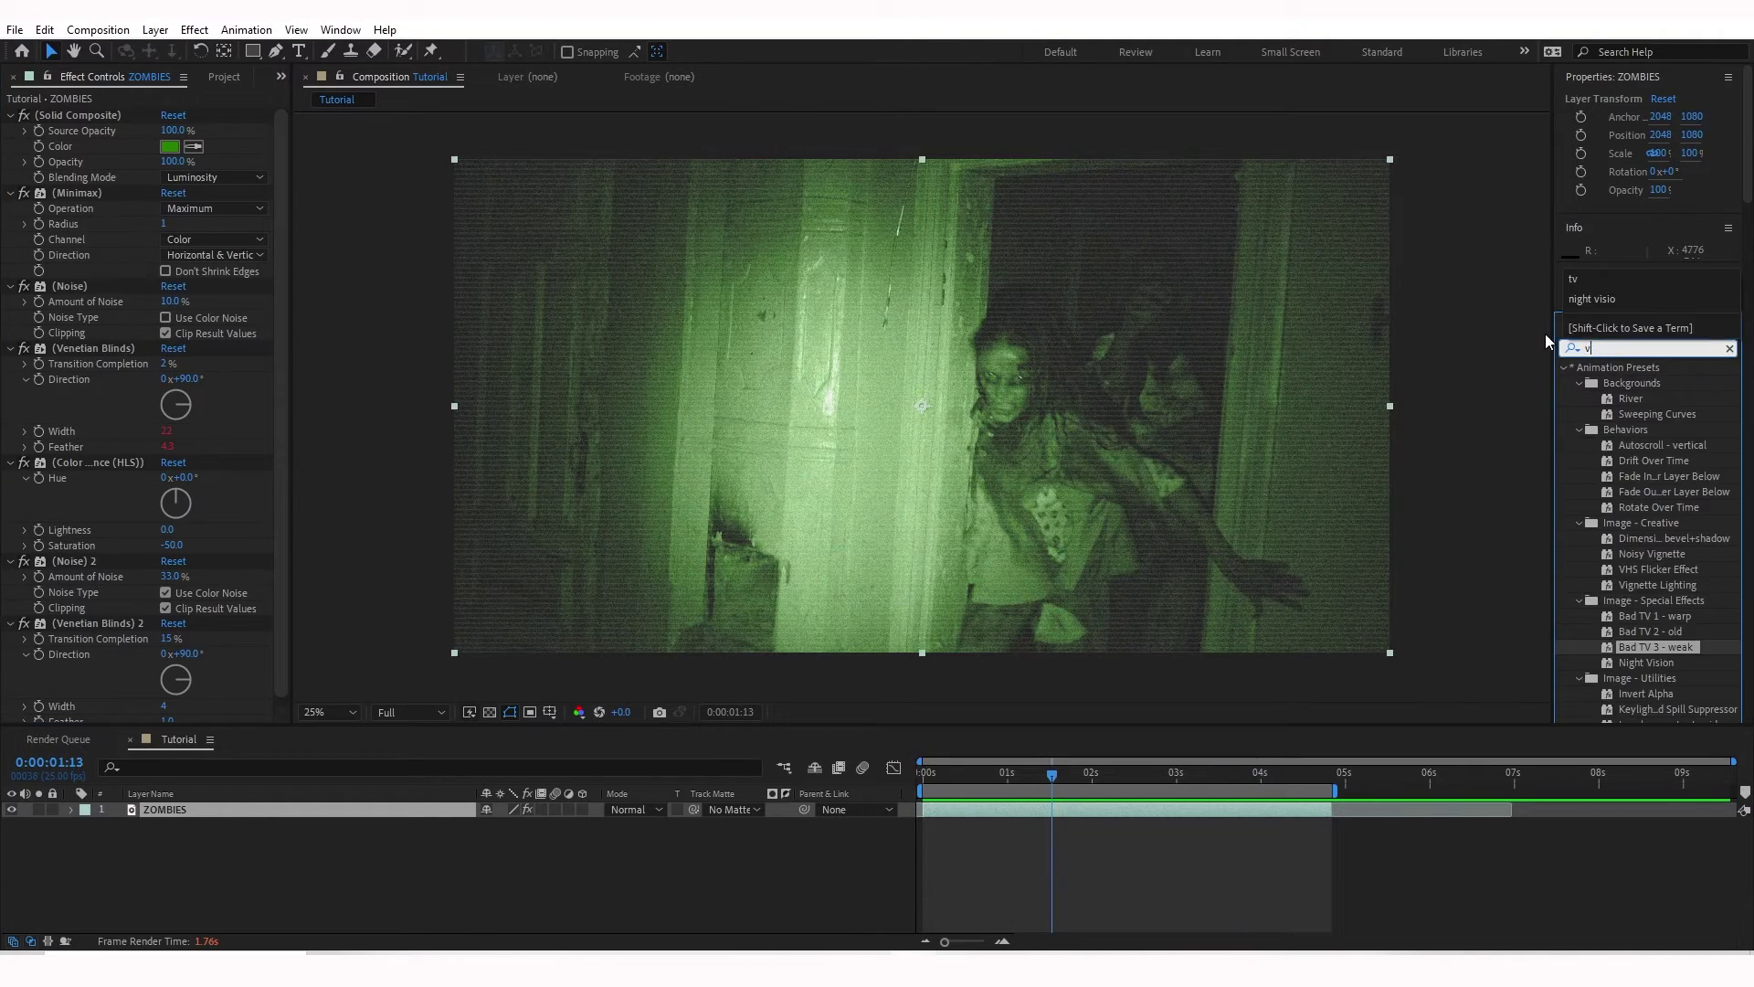
pyautogui.write('ignett')
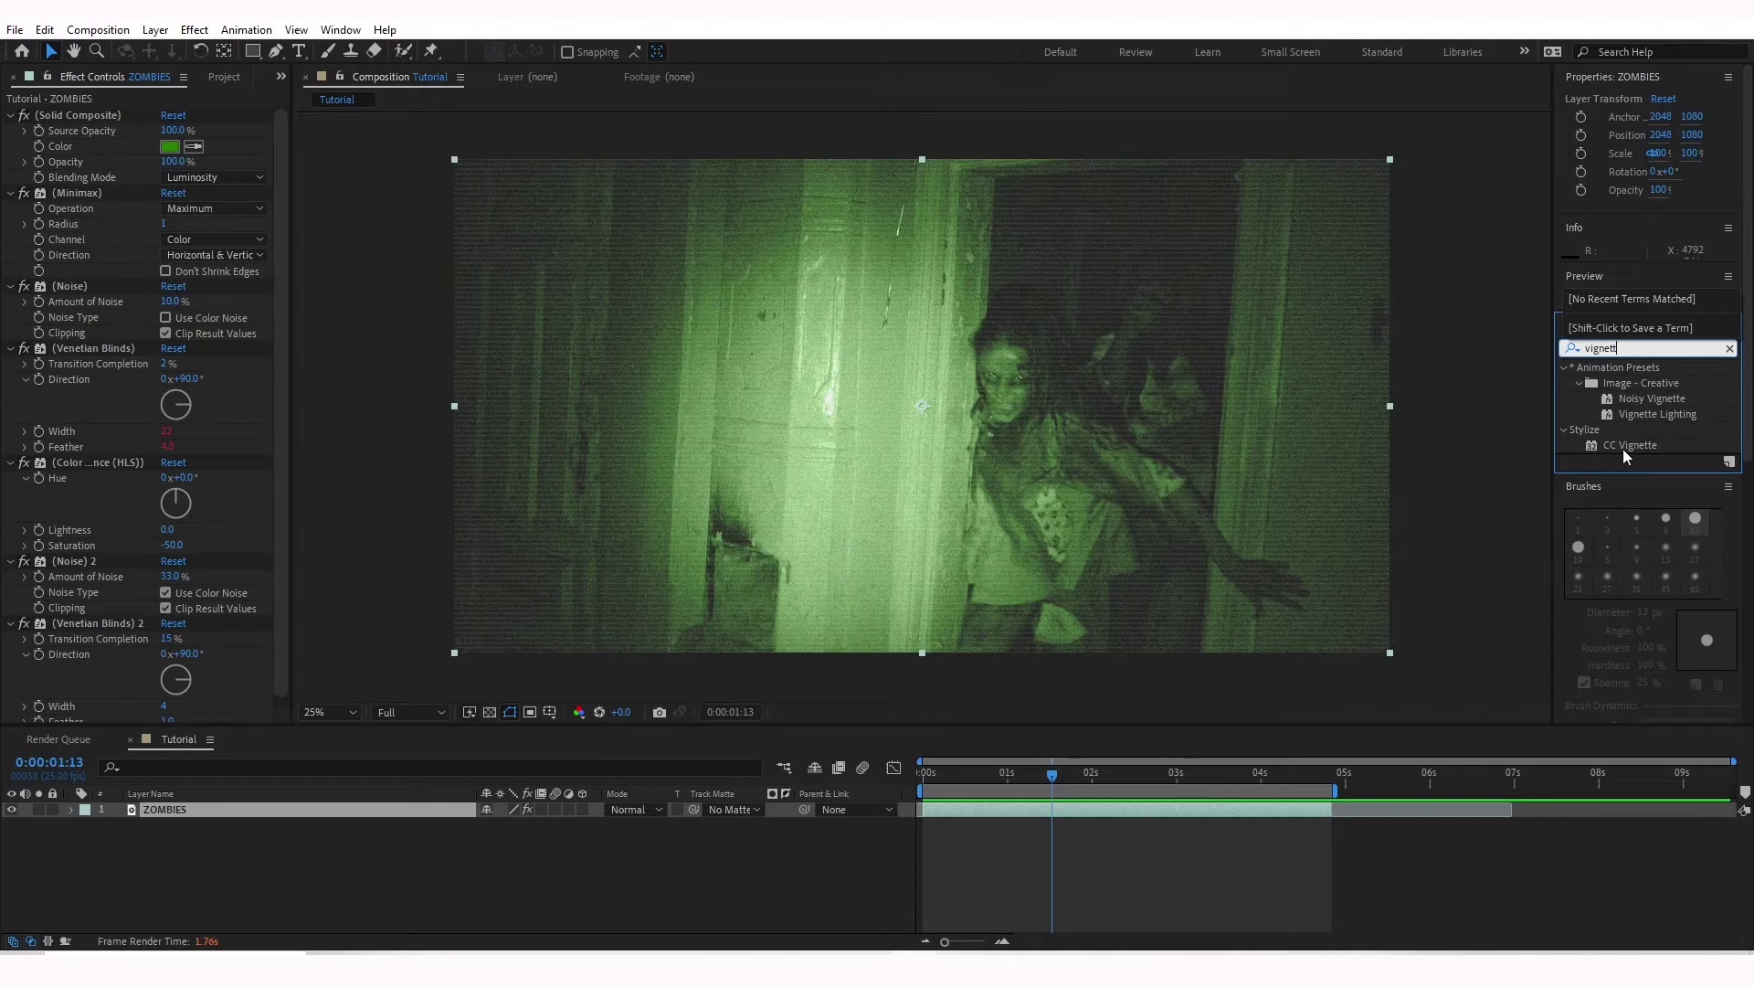
pyautogui.moveTo(1629, 446); pyautogui.dragTo(1044, 809)
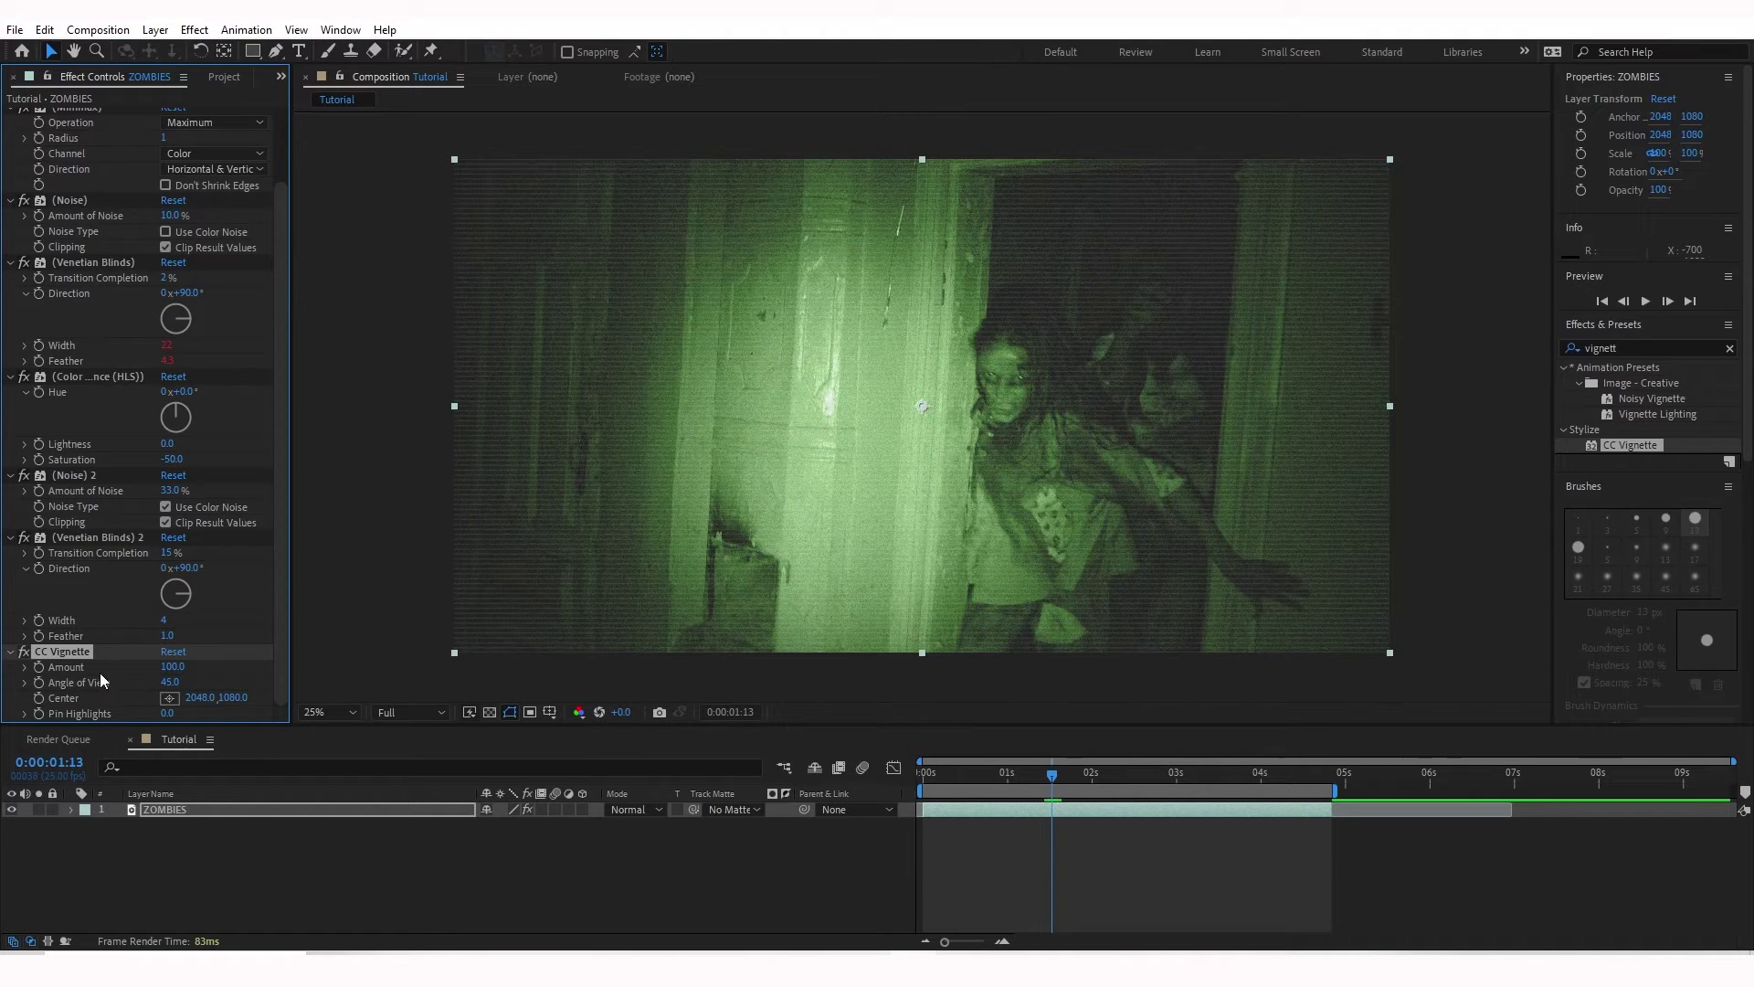
pyautogui.moveTo(172, 667); pyautogui.dragTo(117, 670)
pyautogui.moveTo(170, 666); pyautogui.dragTo(363, 665)
pyautogui.moveTo(167, 673); pyautogui.dragTo(137, 673)
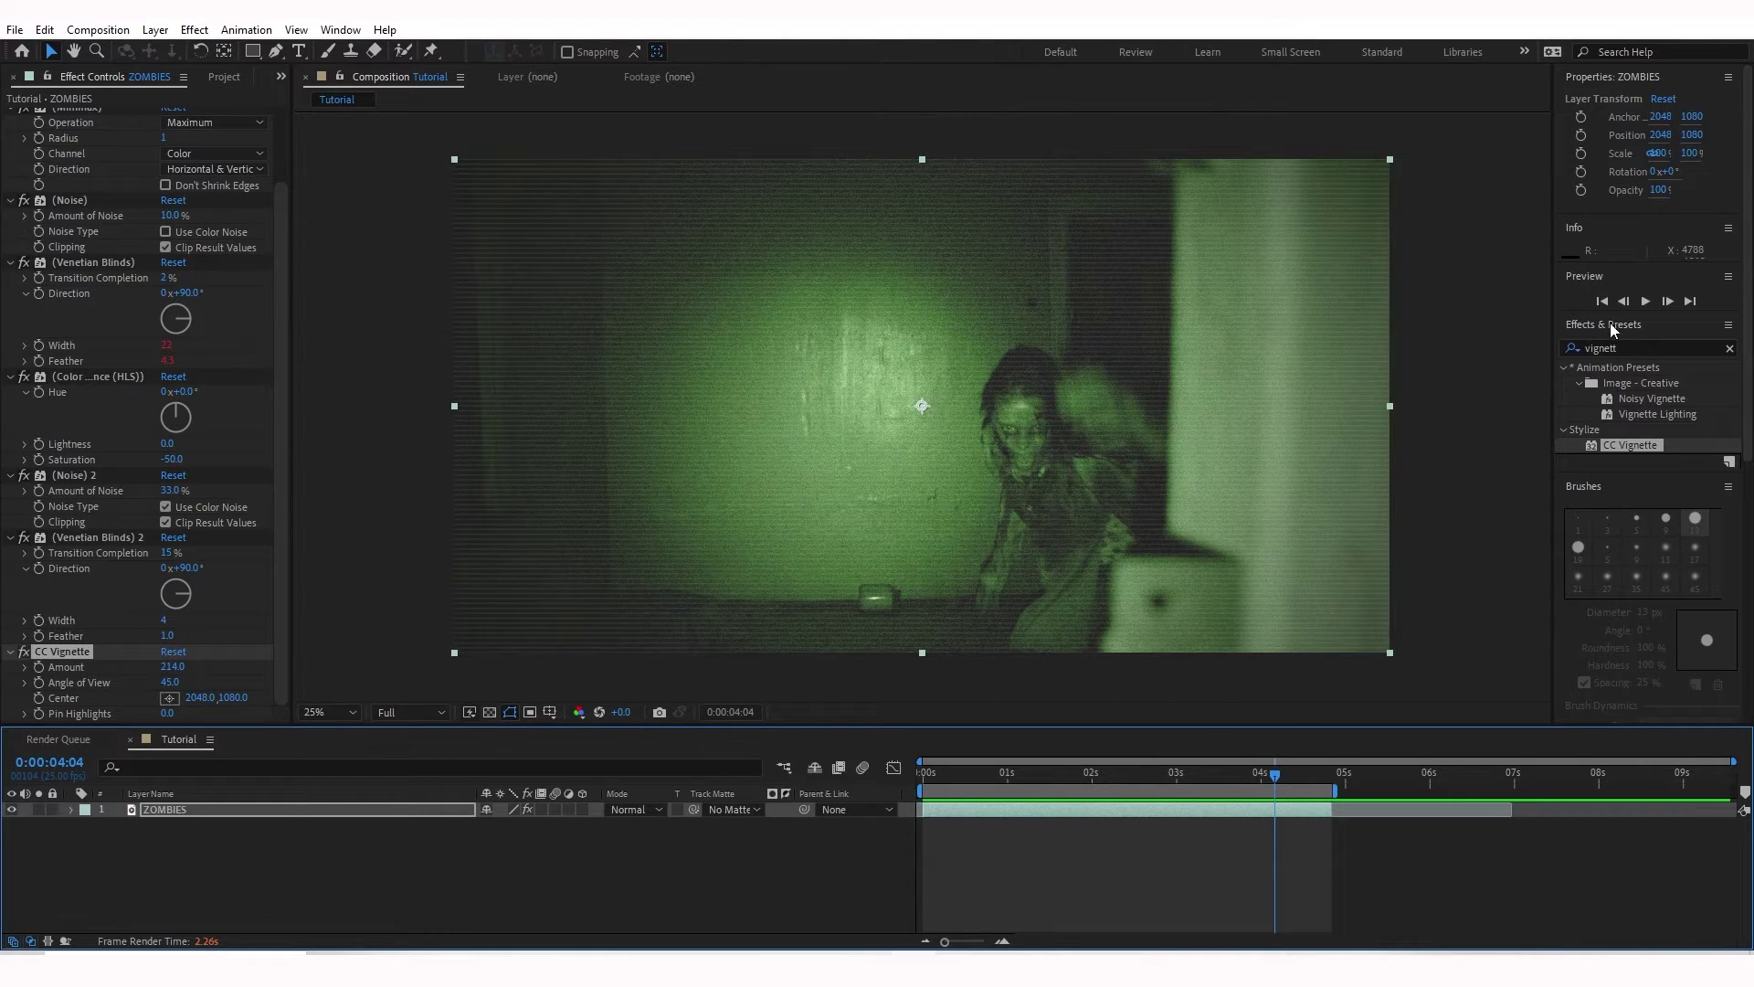
# Step: Apply the Timecode effect to the ZOMBIES footage
pyautogui.click(1632, 347)
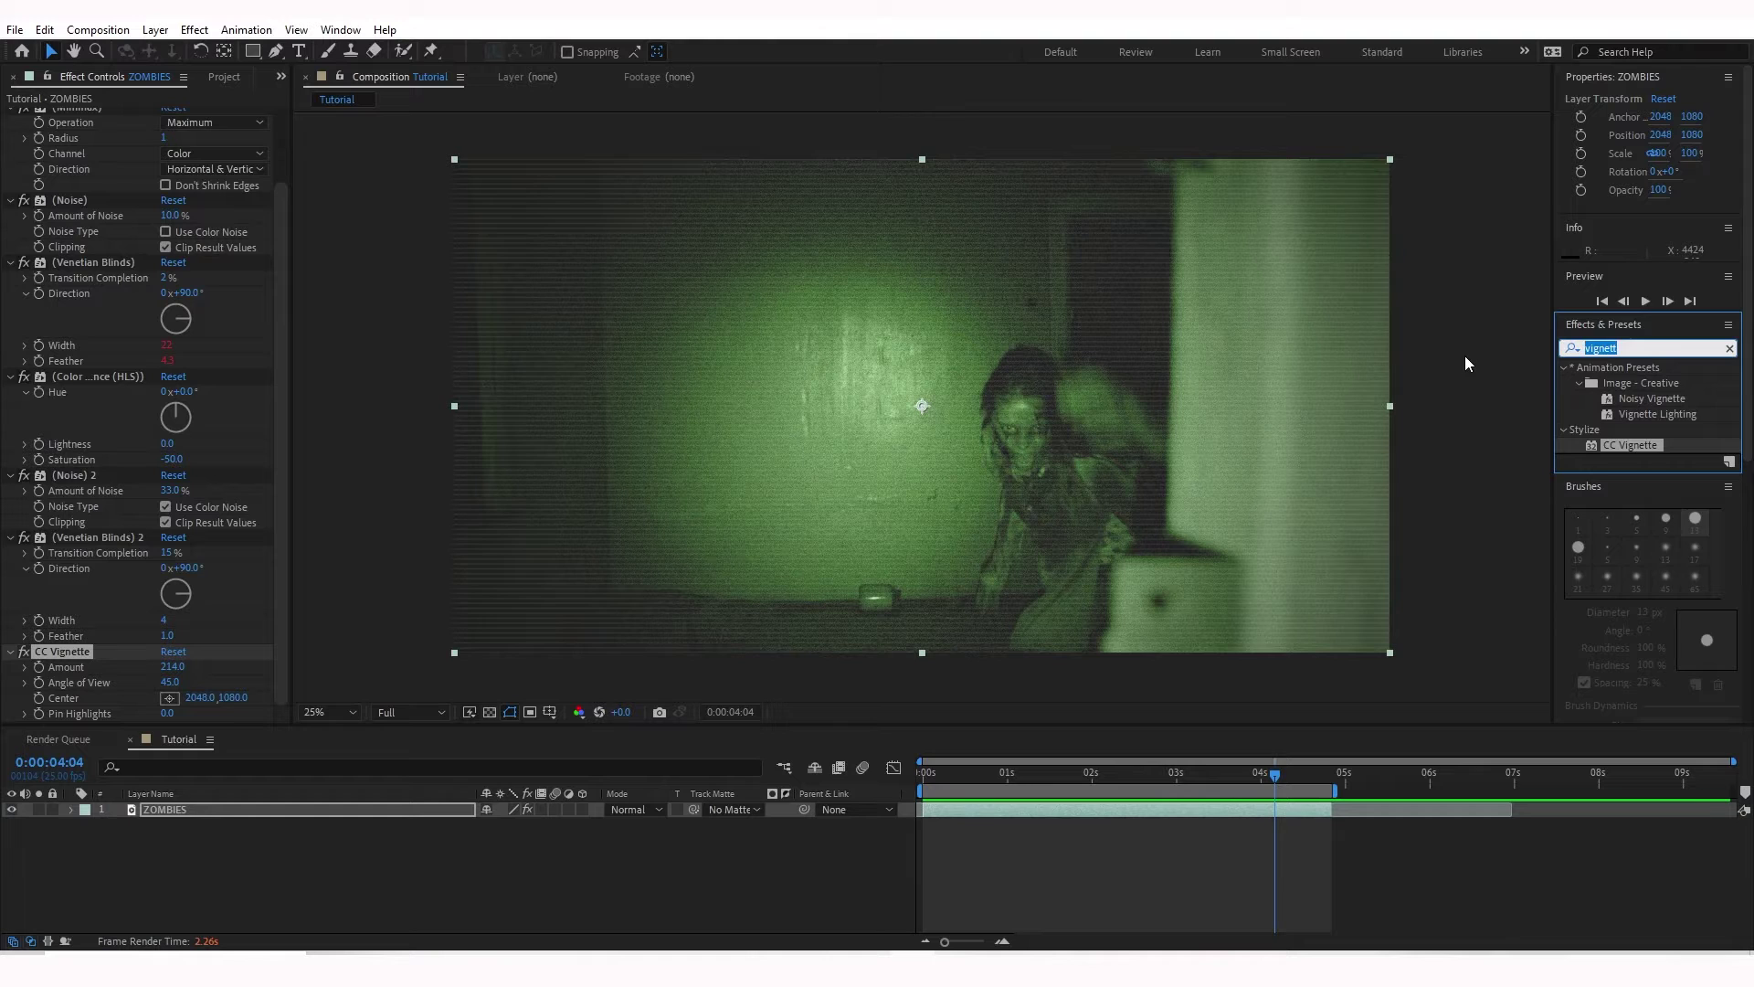
pyautogui.write('timec')
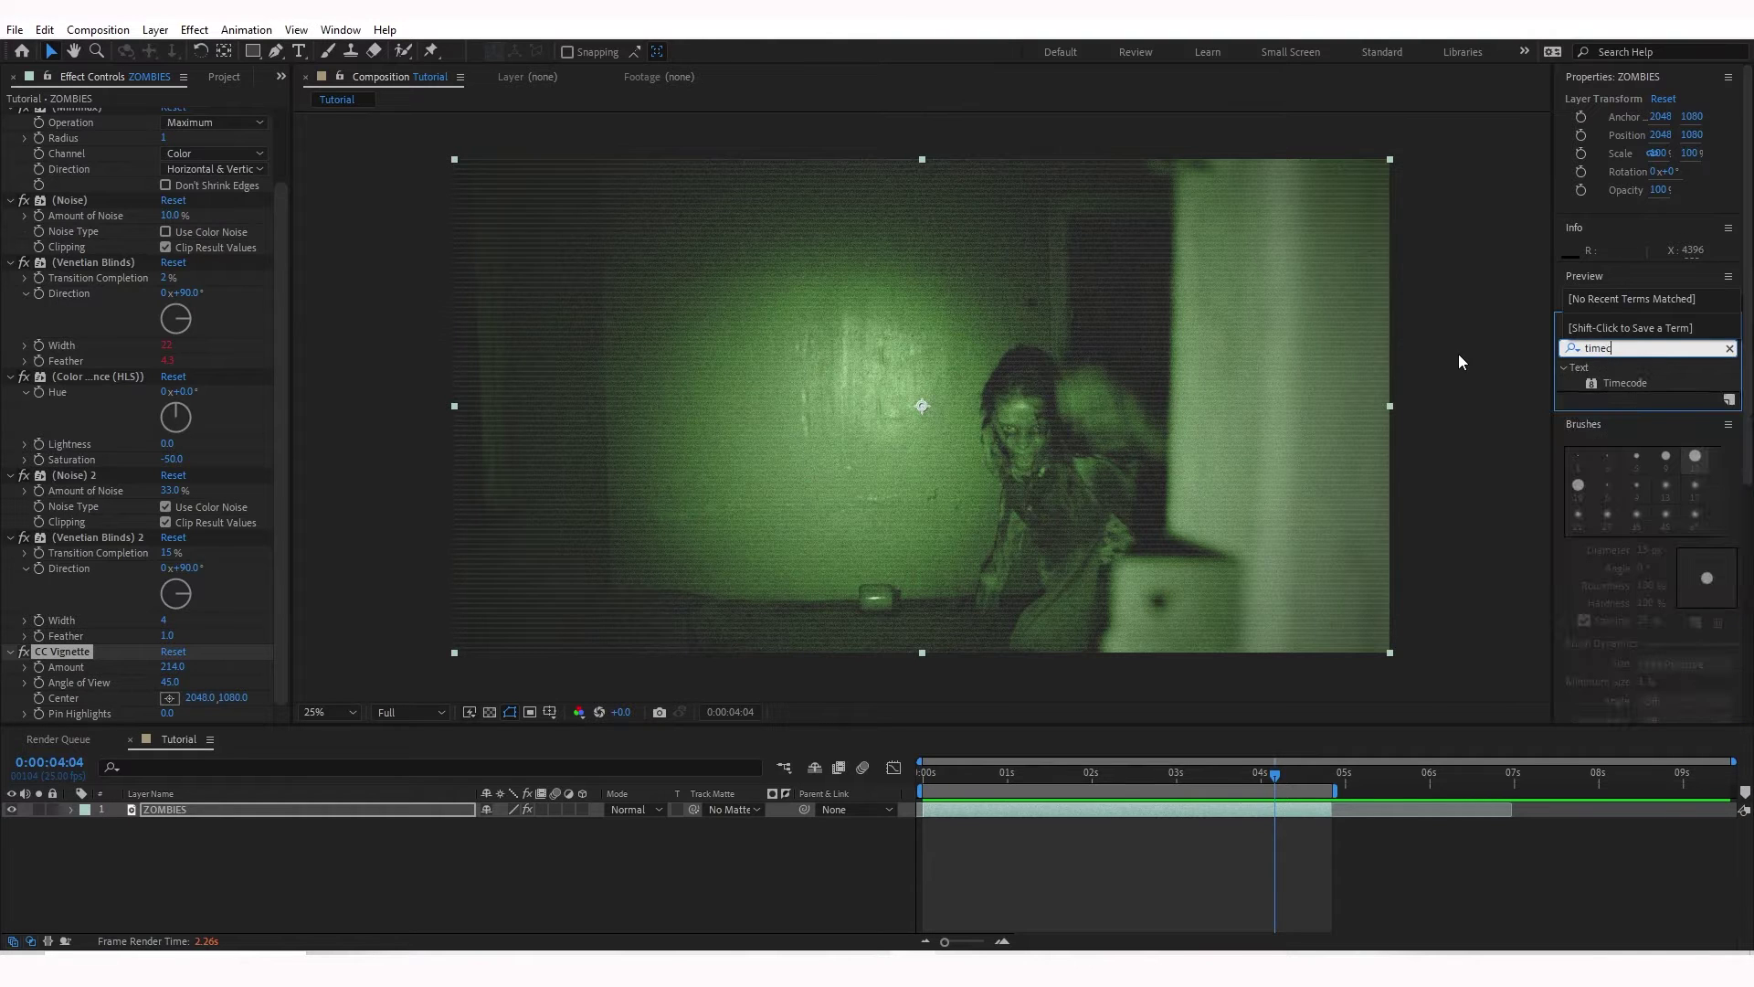
pyautogui.write('o')
pyautogui.moveTo(1625, 383); pyautogui.dragTo(1155, 804)
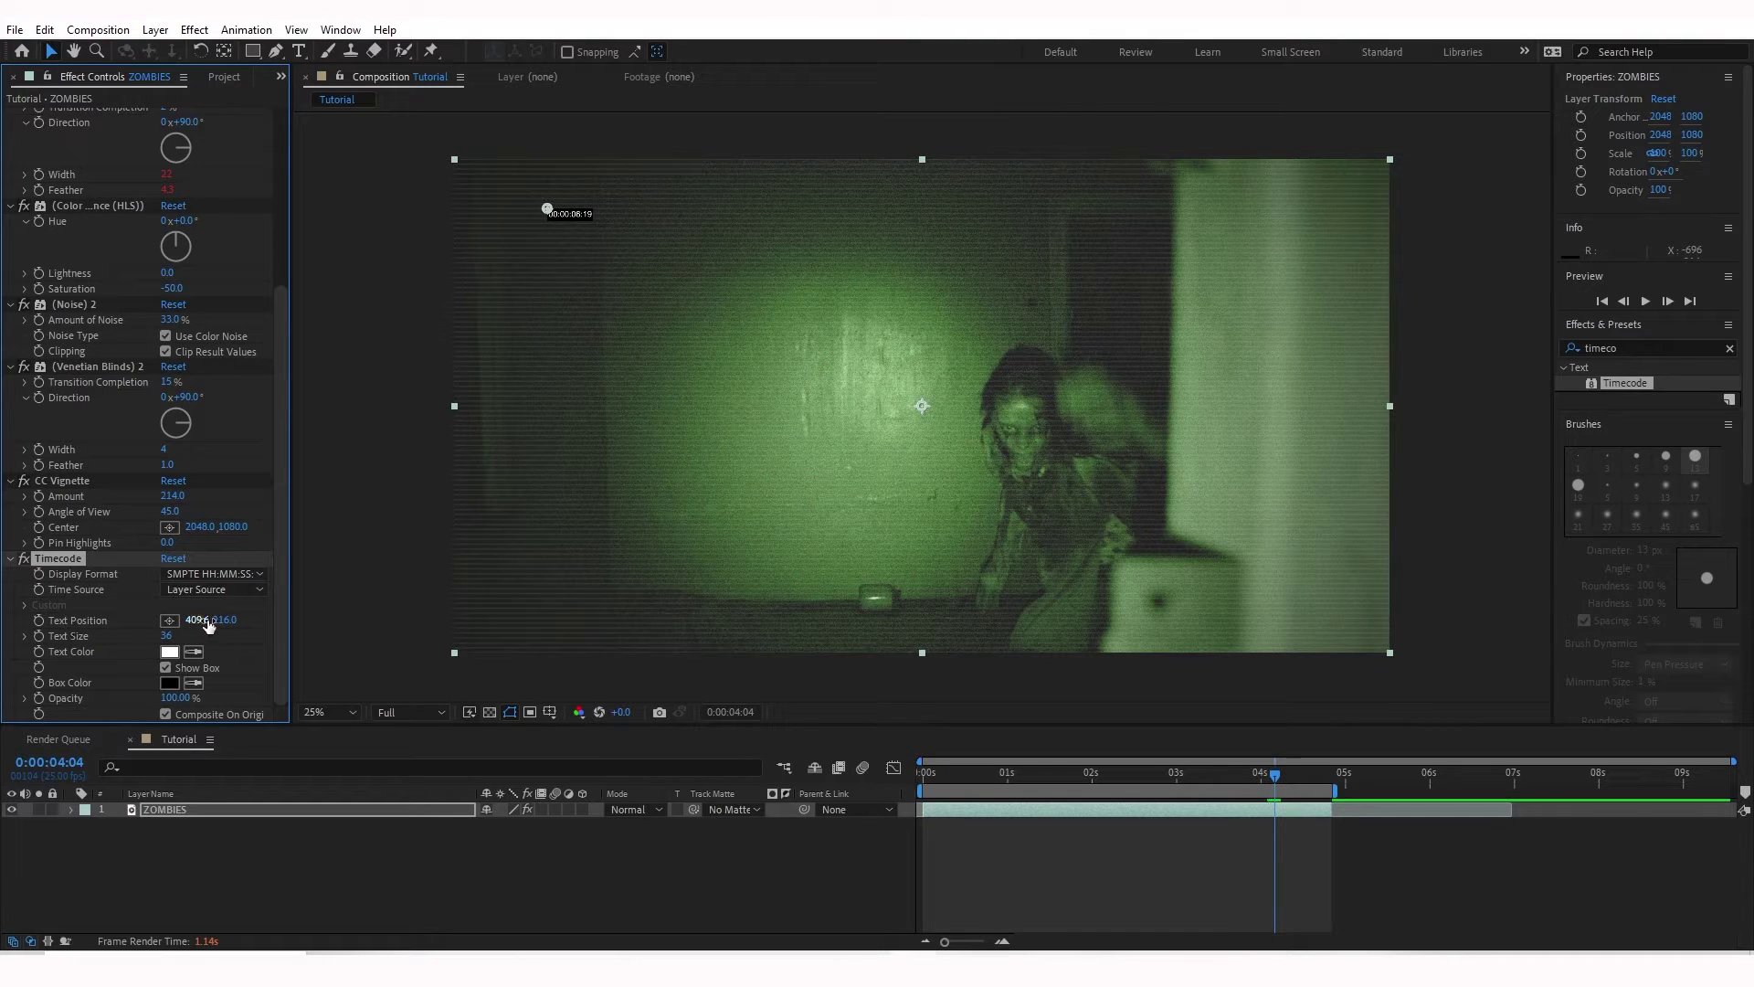
# Step: Centre the timecode near the bottom at text size 128 and preview it
pyautogui.moveTo(220, 621); pyautogui.dragTo(1743, 690)
pyautogui.moveTo(195, 619); pyautogui.dragTo(1596, 620)
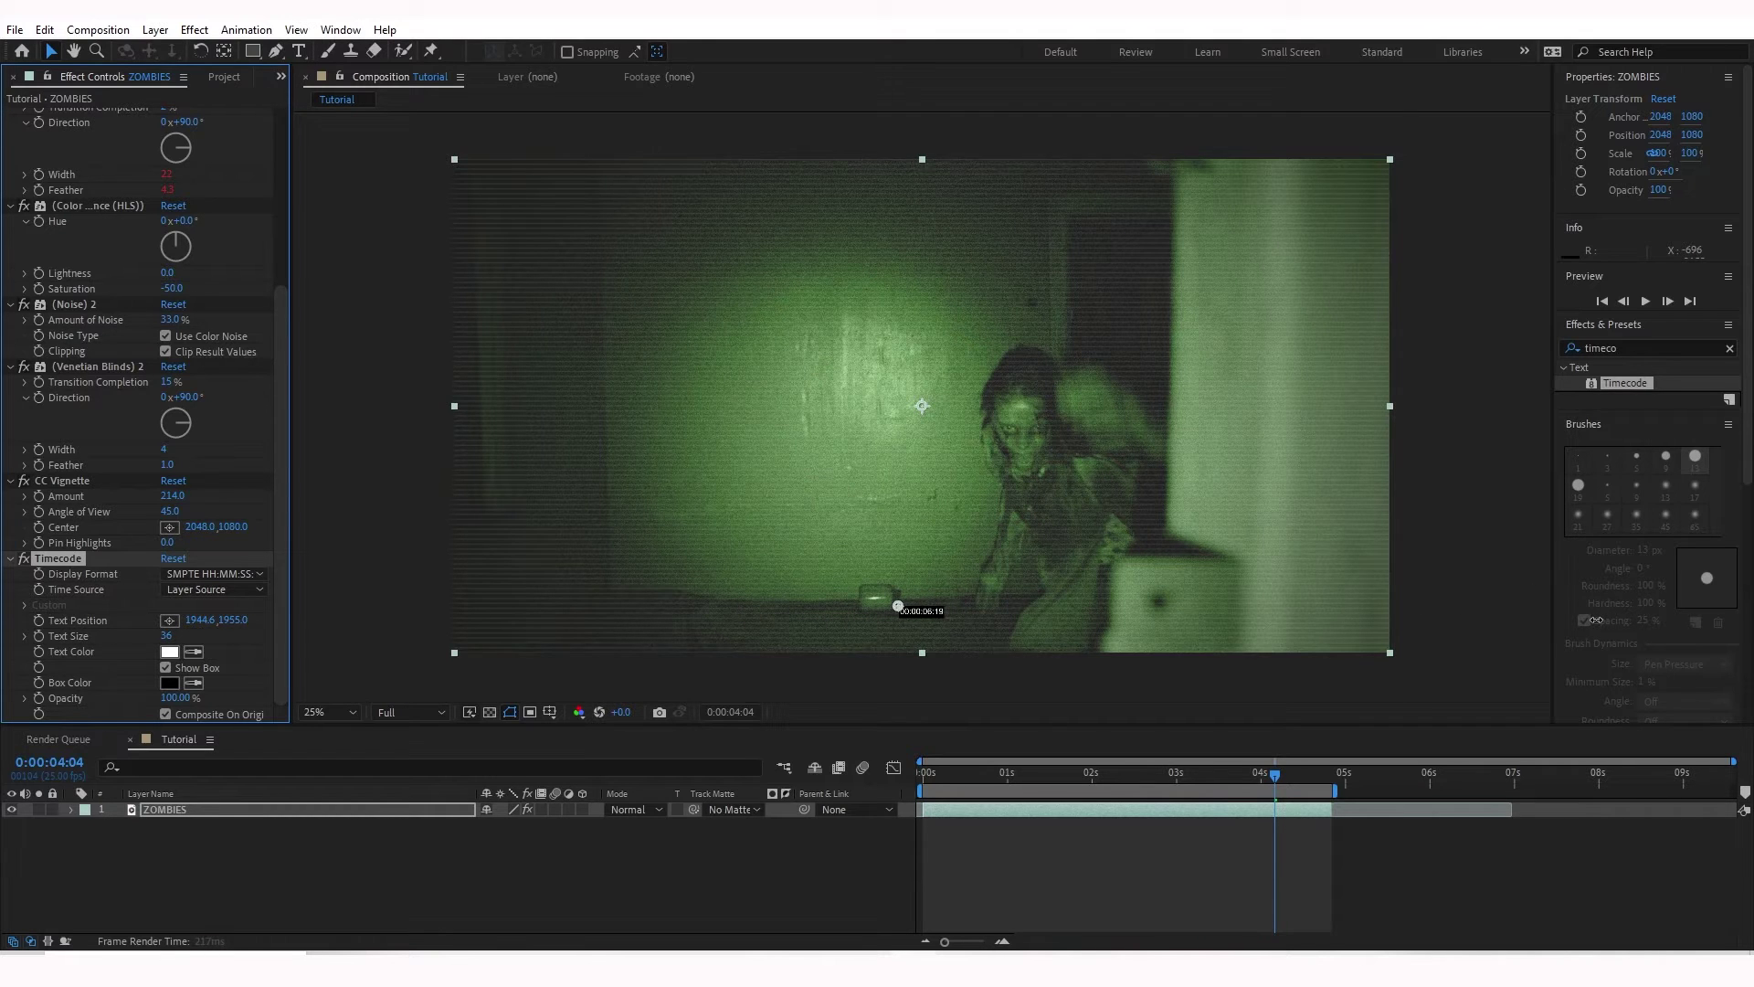
pyautogui.moveTo(166, 635); pyautogui.dragTo(95, 619)
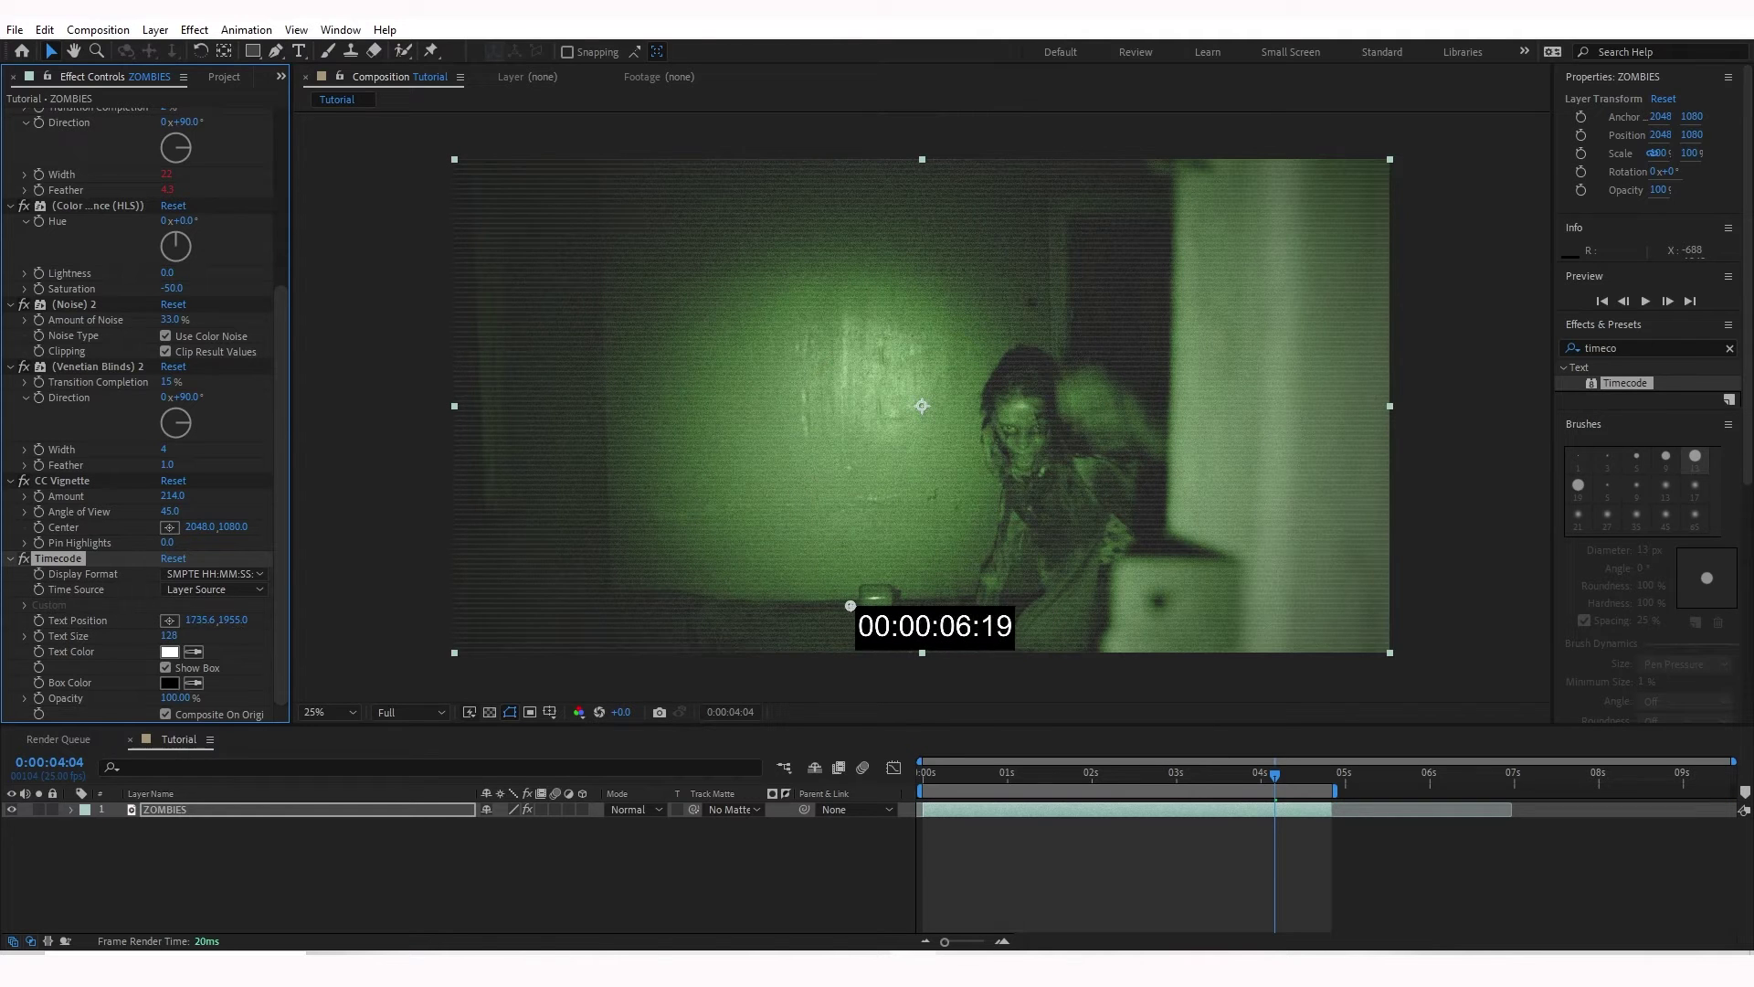
pyautogui.moveTo(850, 606); pyautogui.dragTo(843, 589)
pyautogui.press('space')
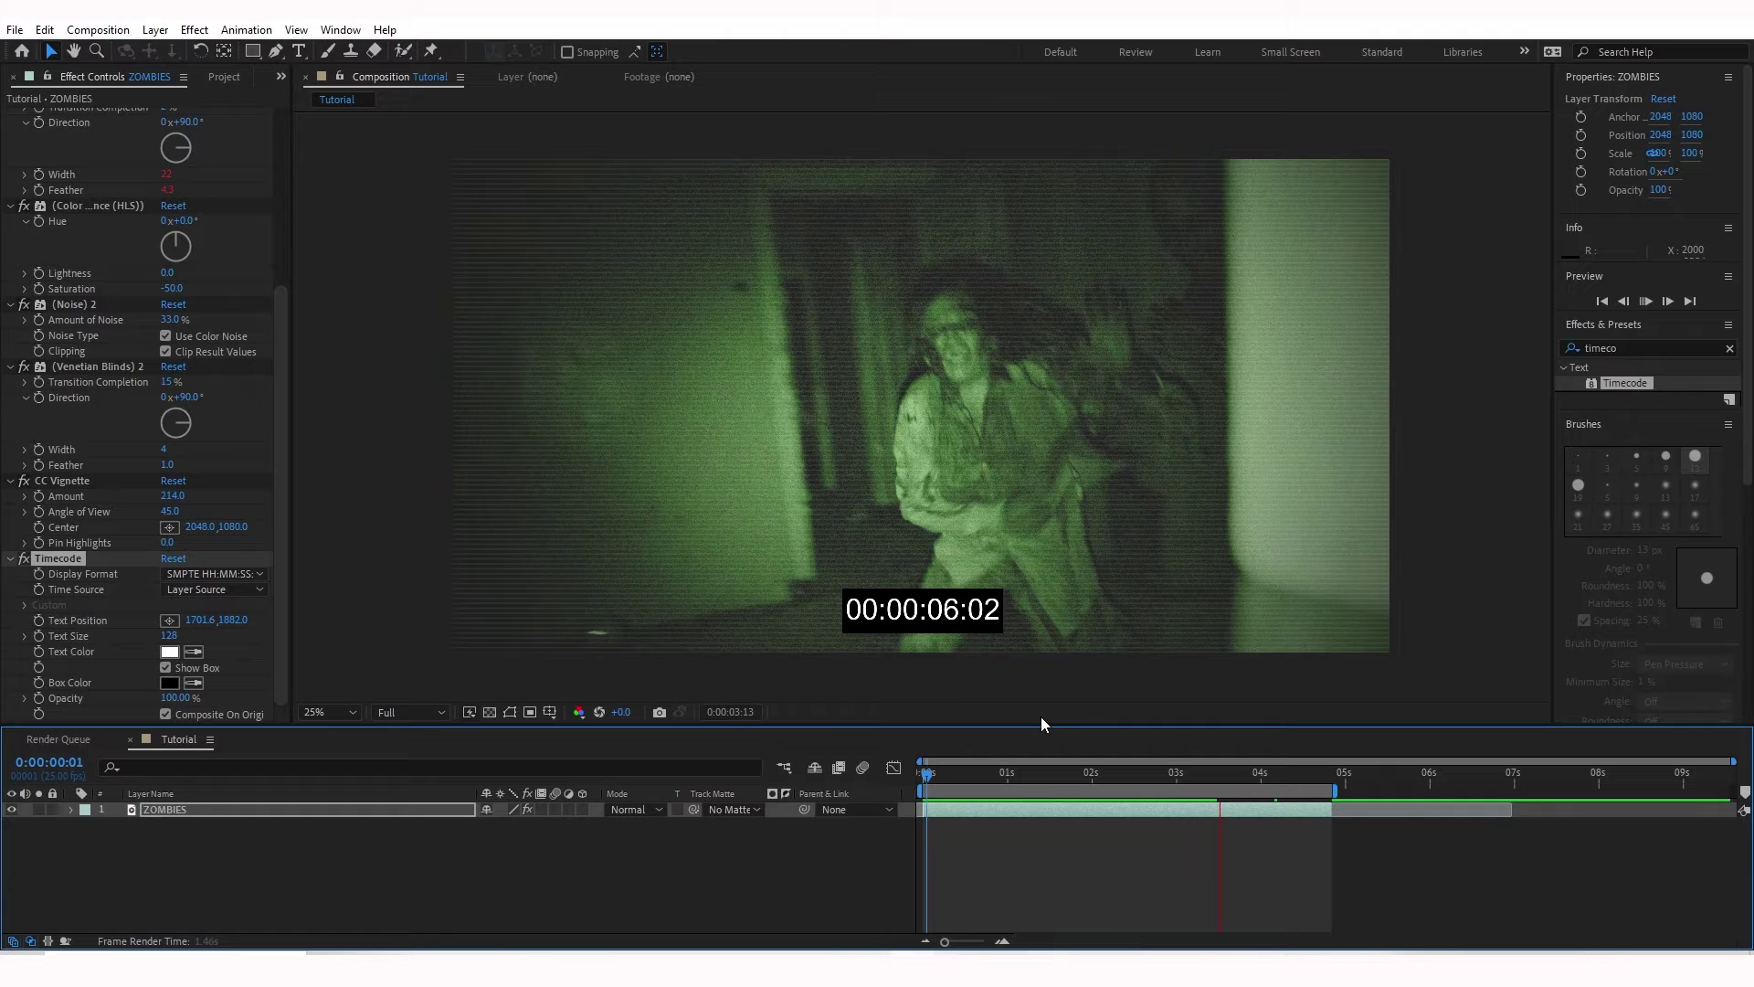
pyautogui.press('space')
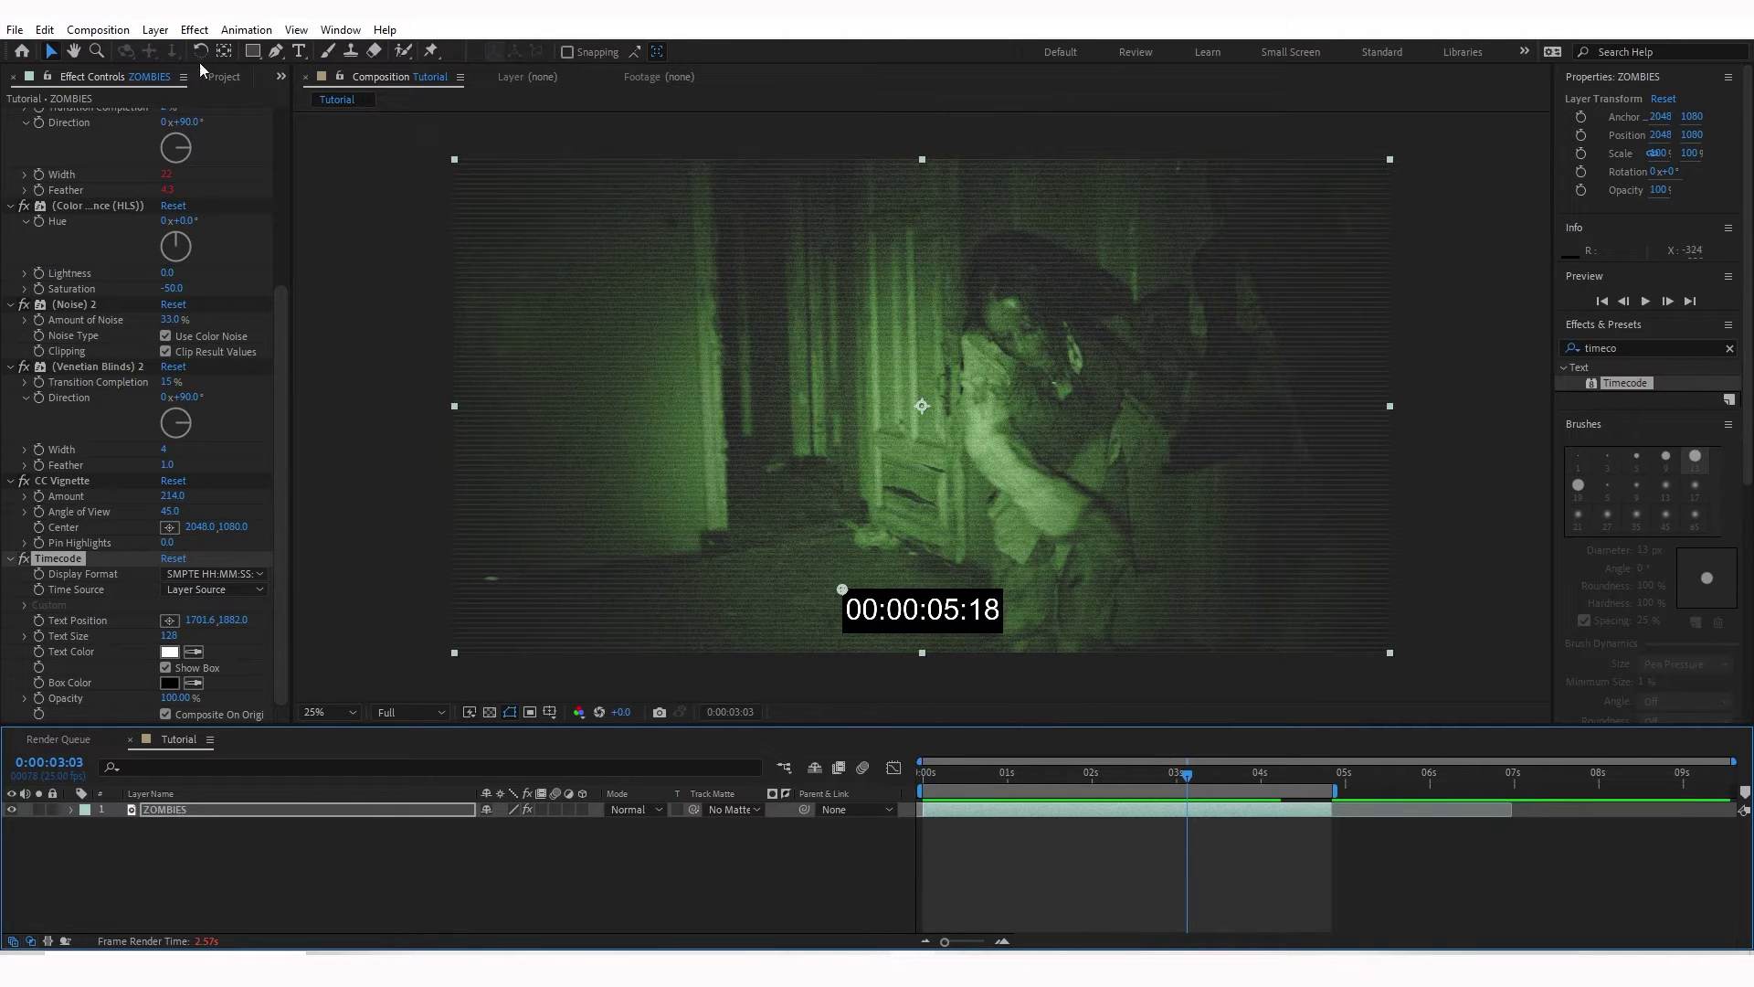
# Step: Create a full-frame light grey (D8D8D8) solid layer above ZOMBIES
pyautogui.click(156, 30)
pyautogui.moveTo(183, 51)
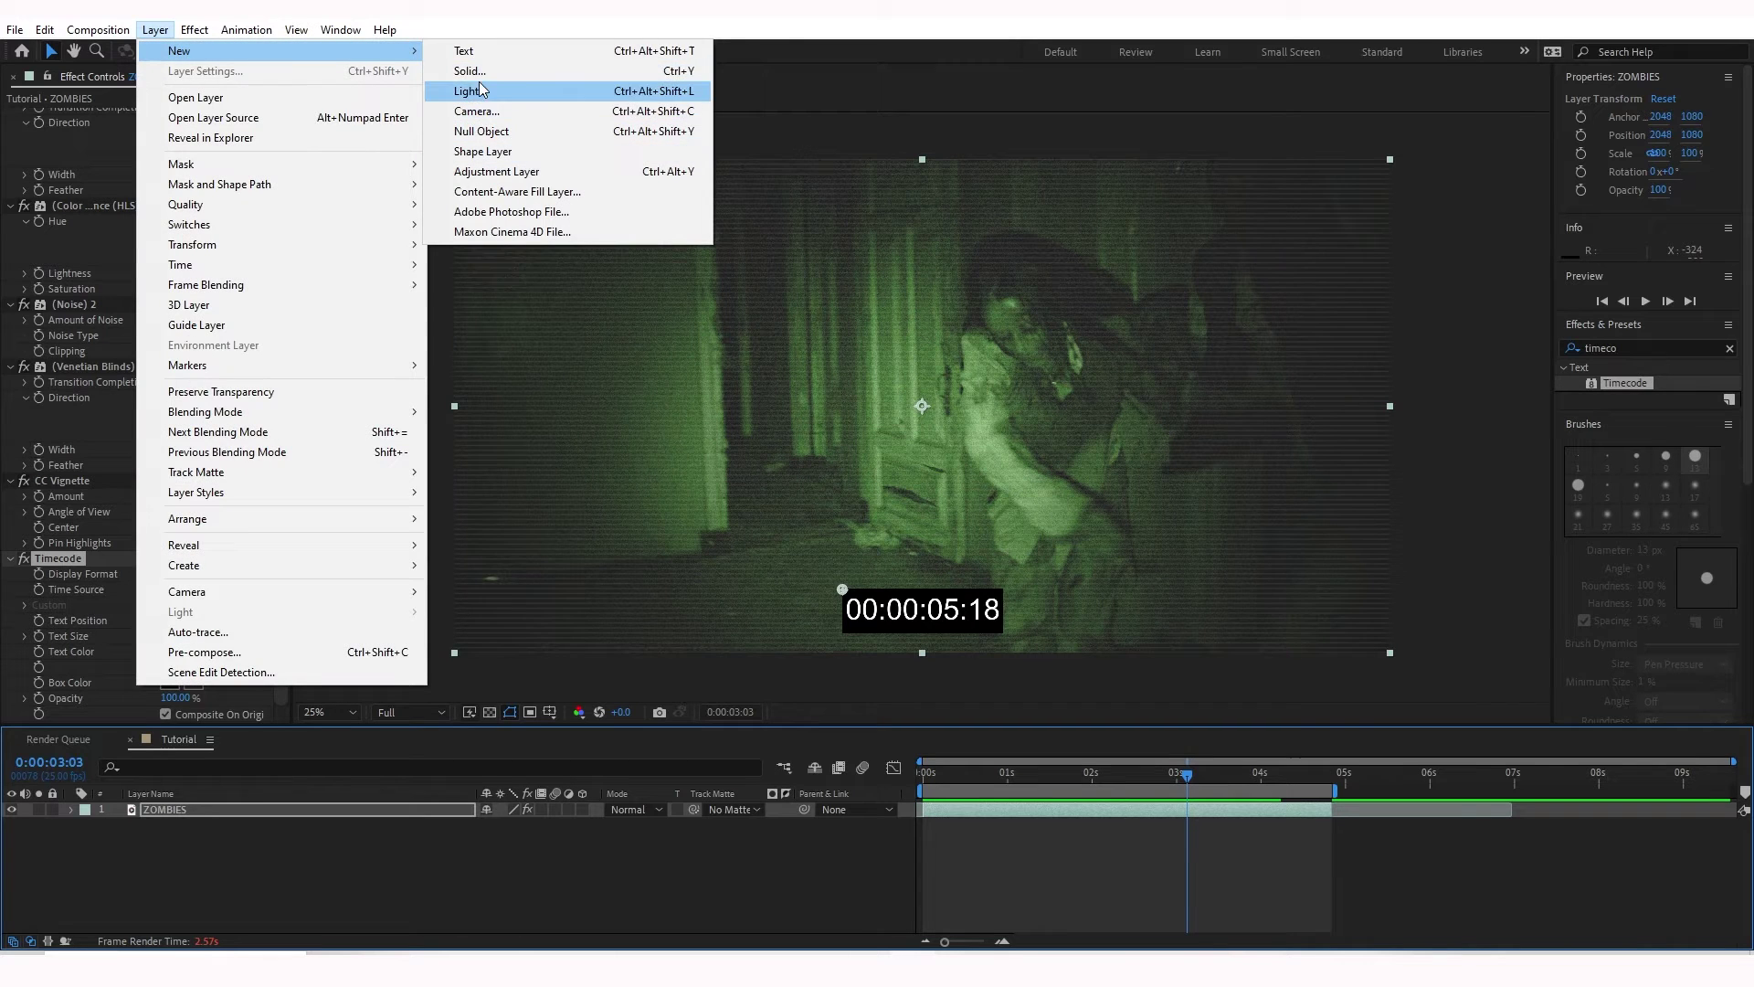
pyautogui.click(470, 71)
pyautogui.click(866, 603)
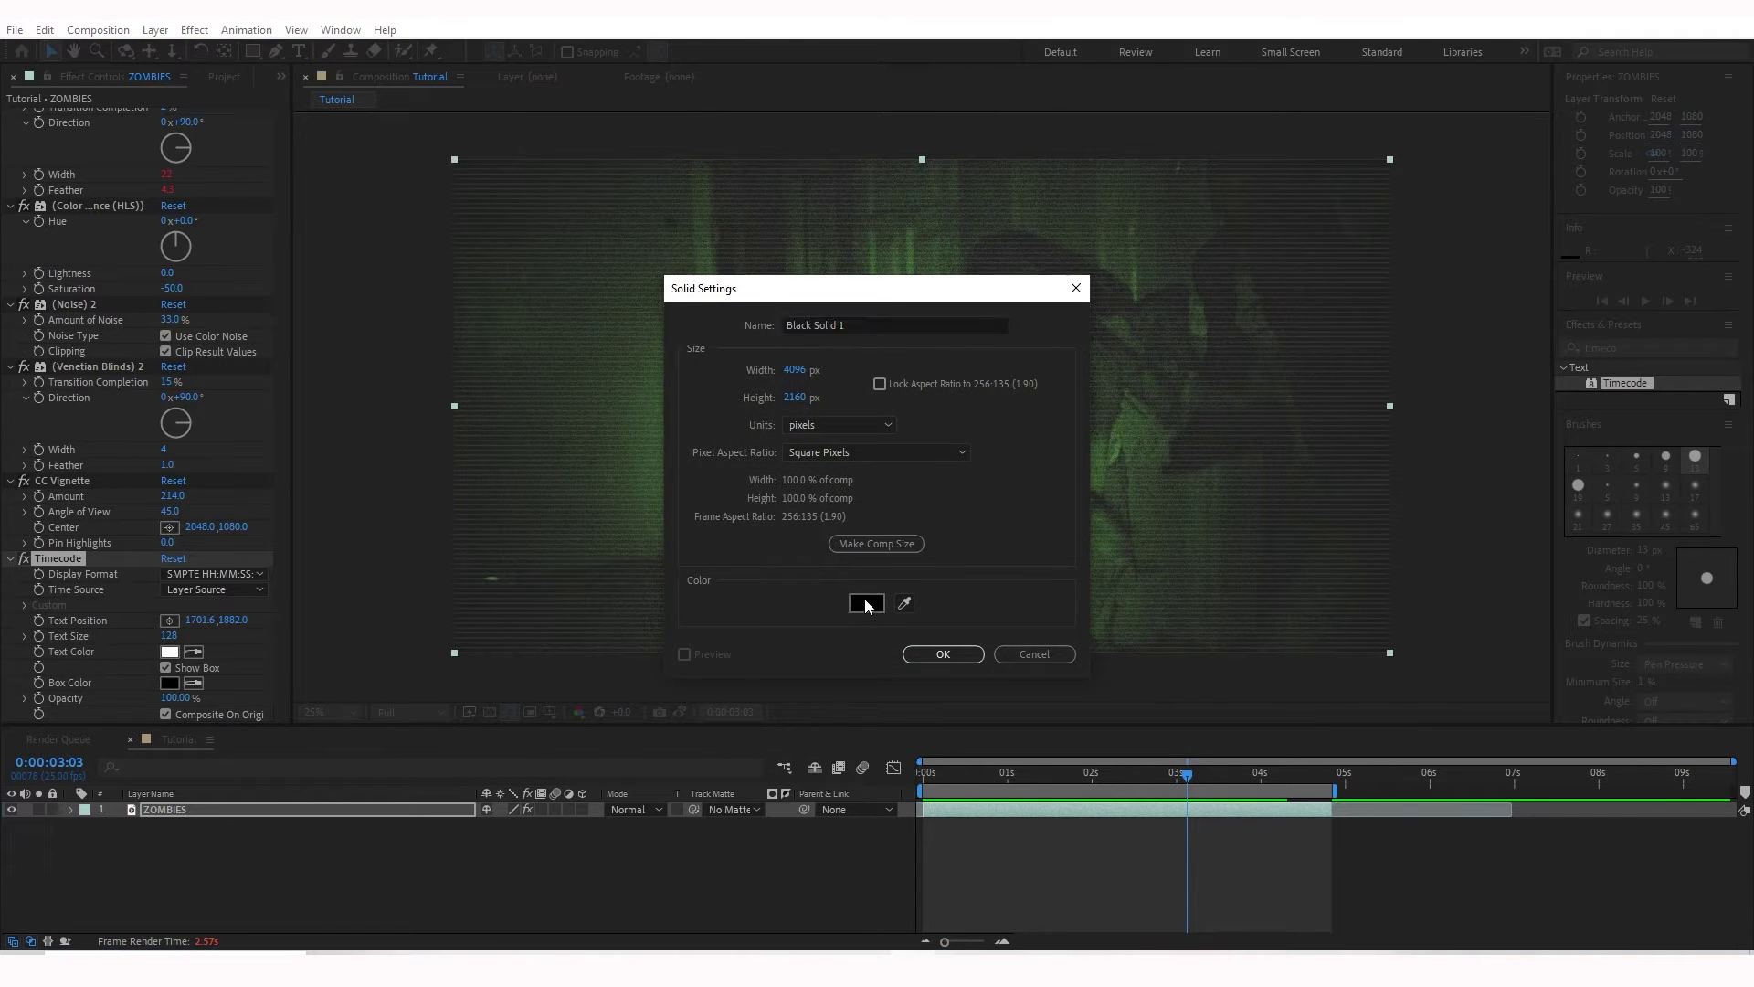
pyautogui.moveTo(220, 631); pyautogui.dragTo(123, 556)
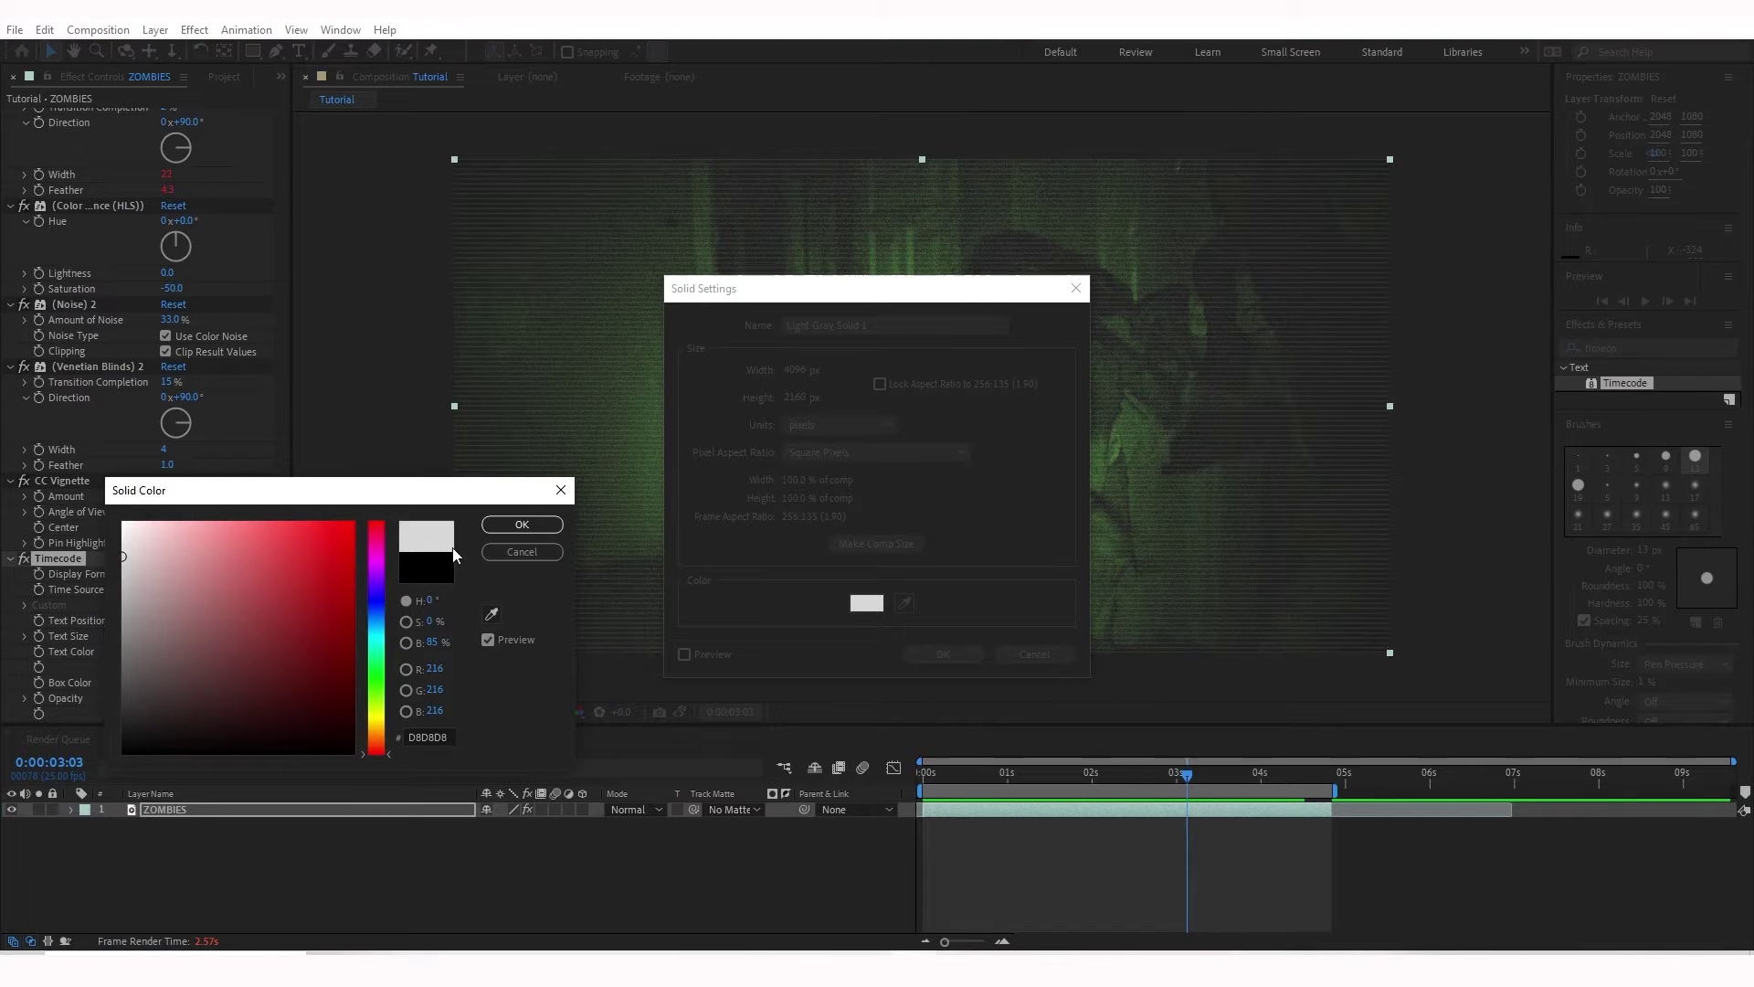
pyautogui.click(520, 525)
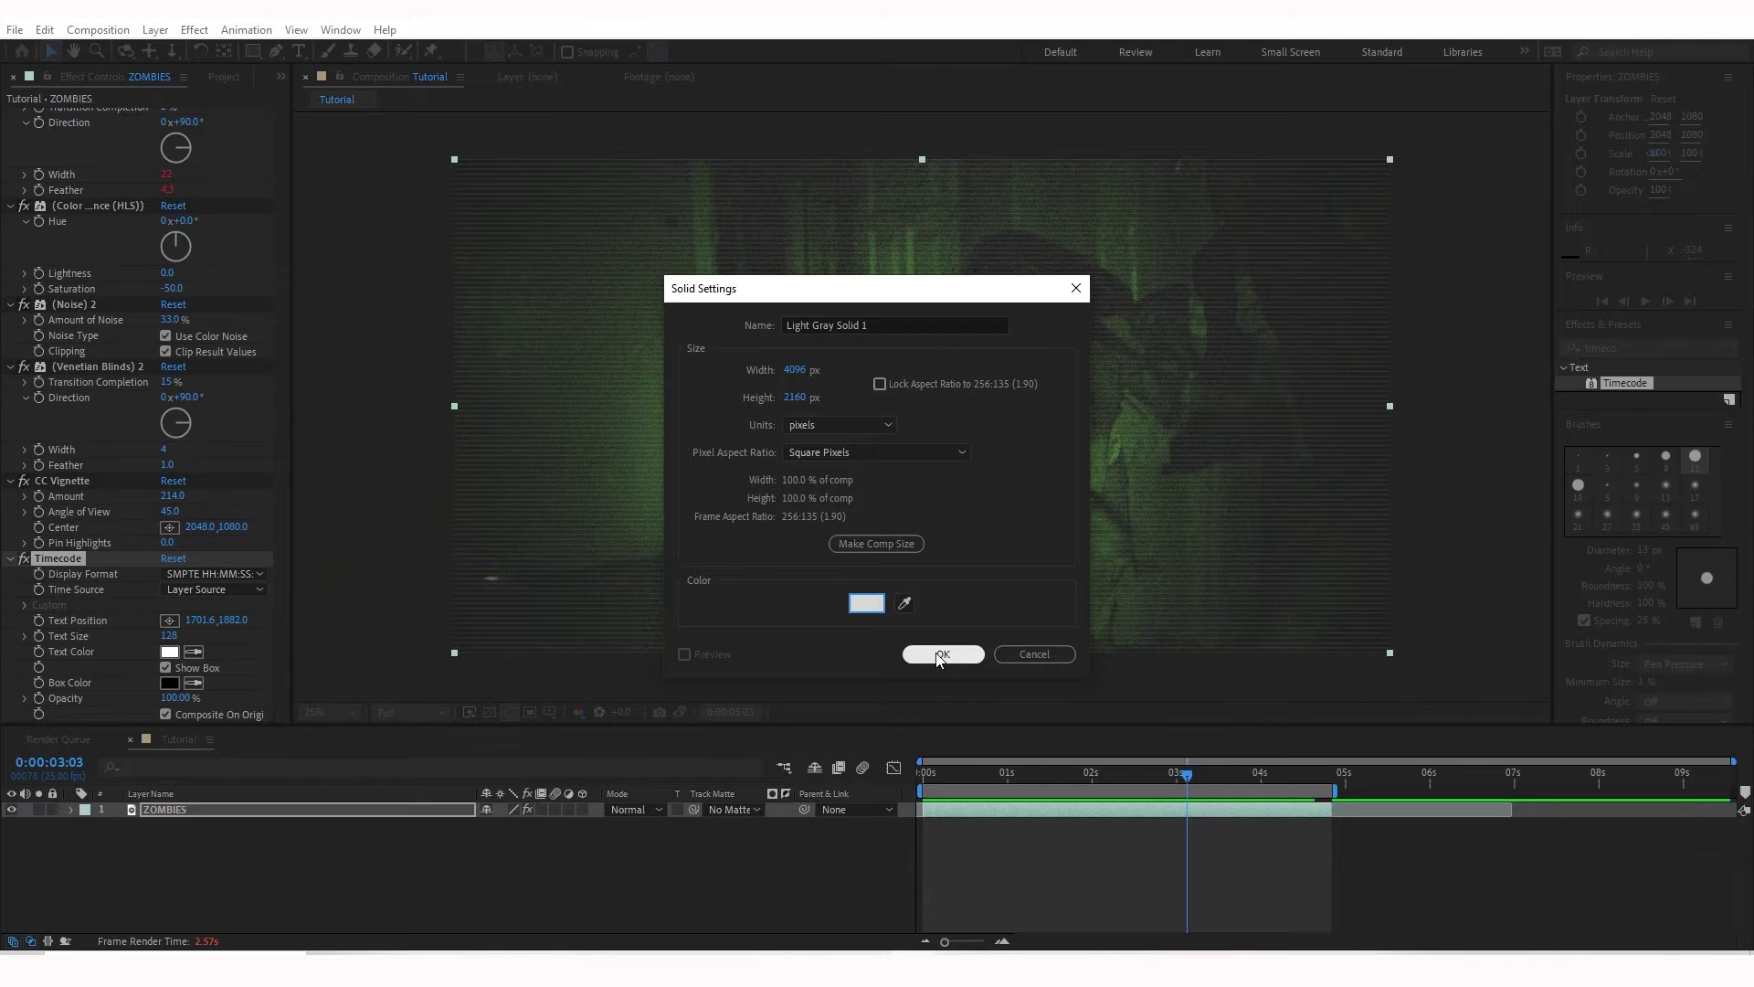
pyautogui.click(940, 654)
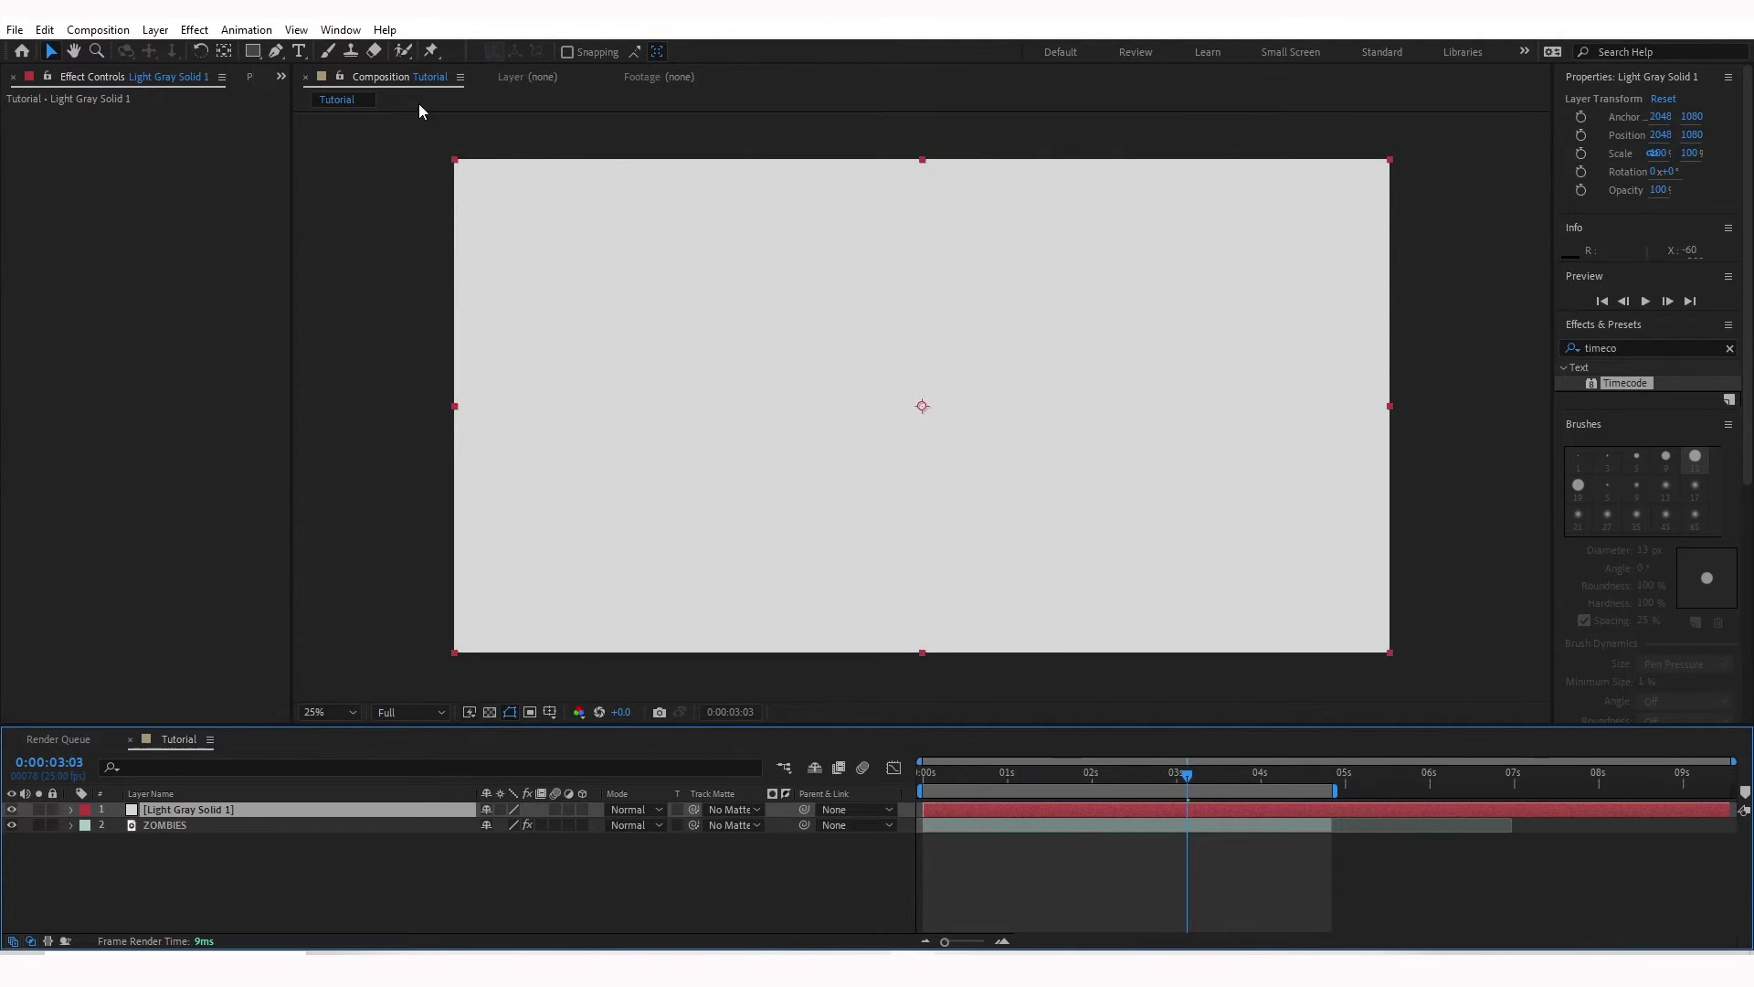
# Step: Place the first Pen-tool point of the bracket mask on the solid
pyautogui.click(276, 52)
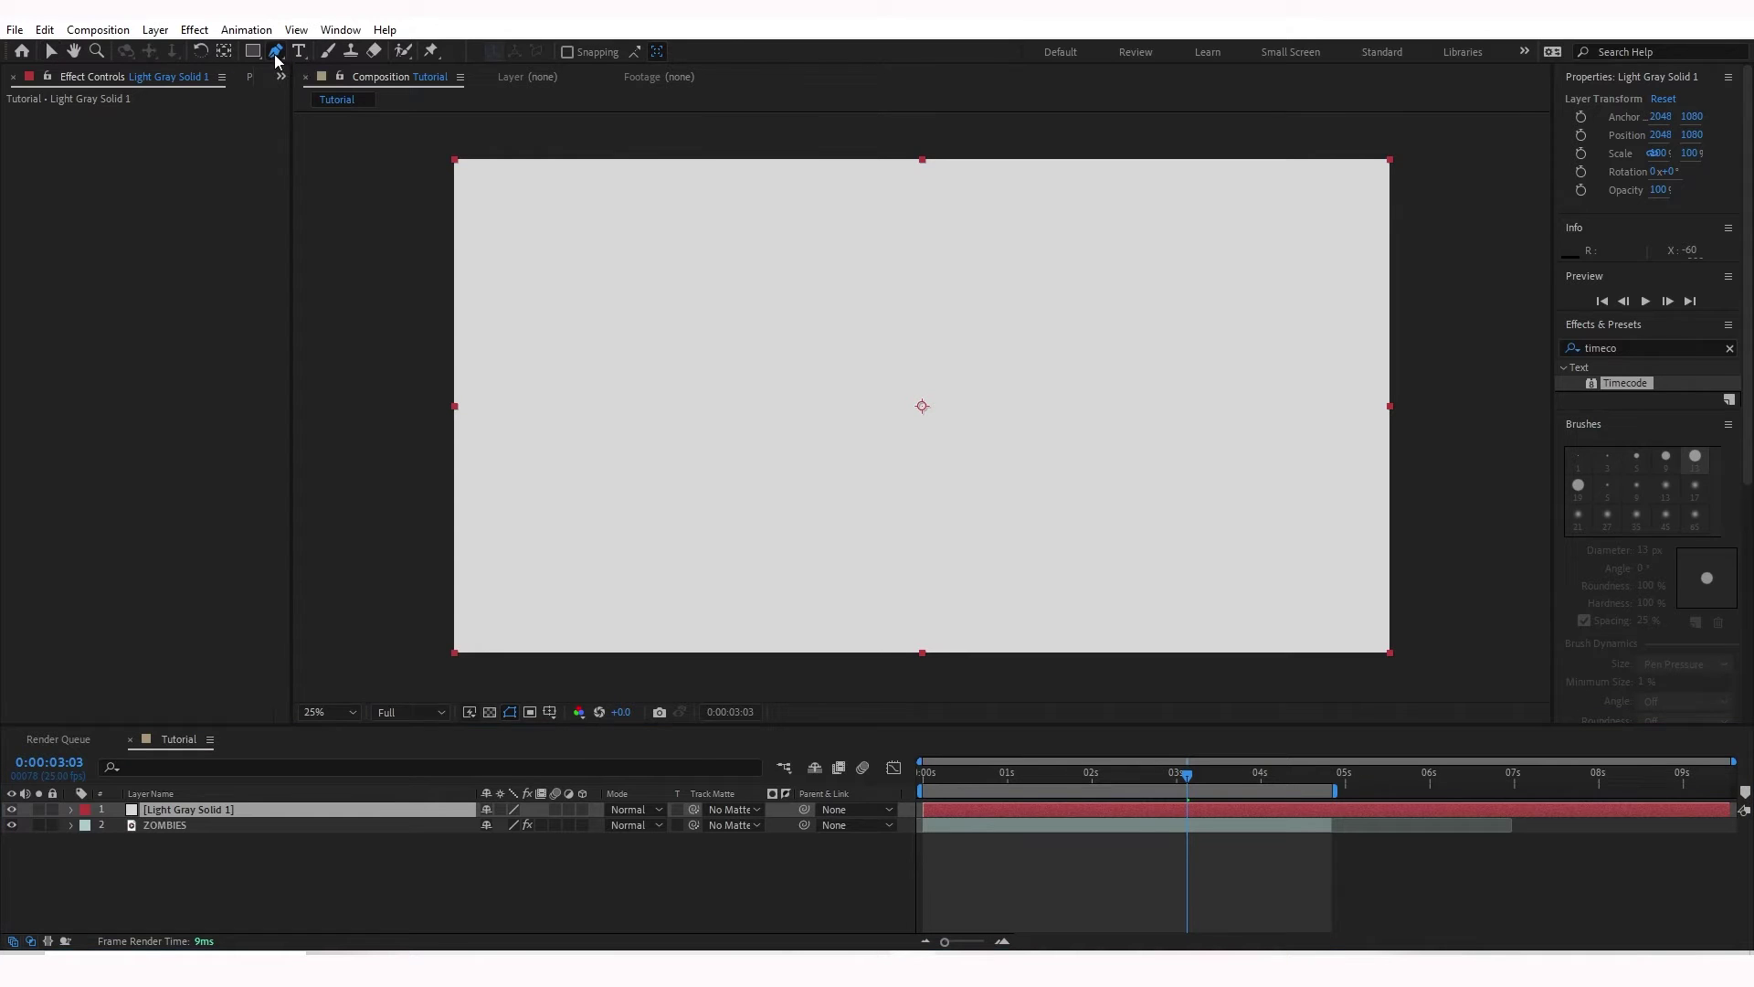
pyautogui.click(500, 194)
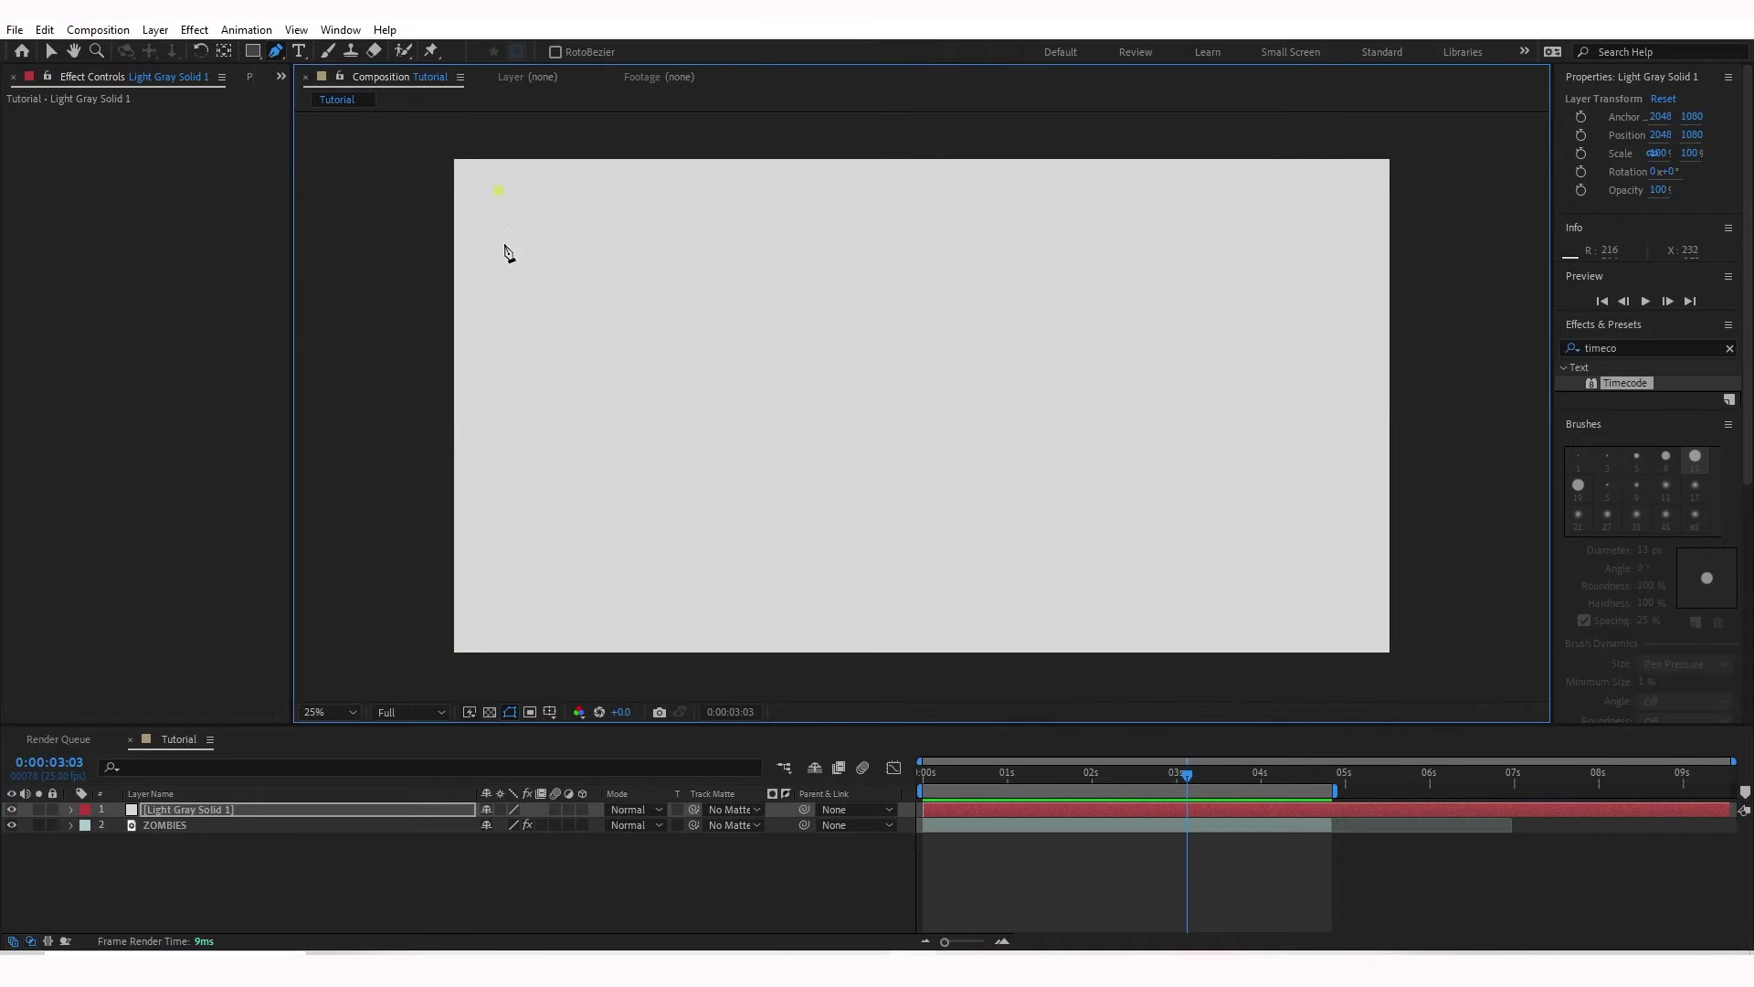
pyautogui.scroll(1, 510, 242)
pyautogui.scroll(1, 923, 407)
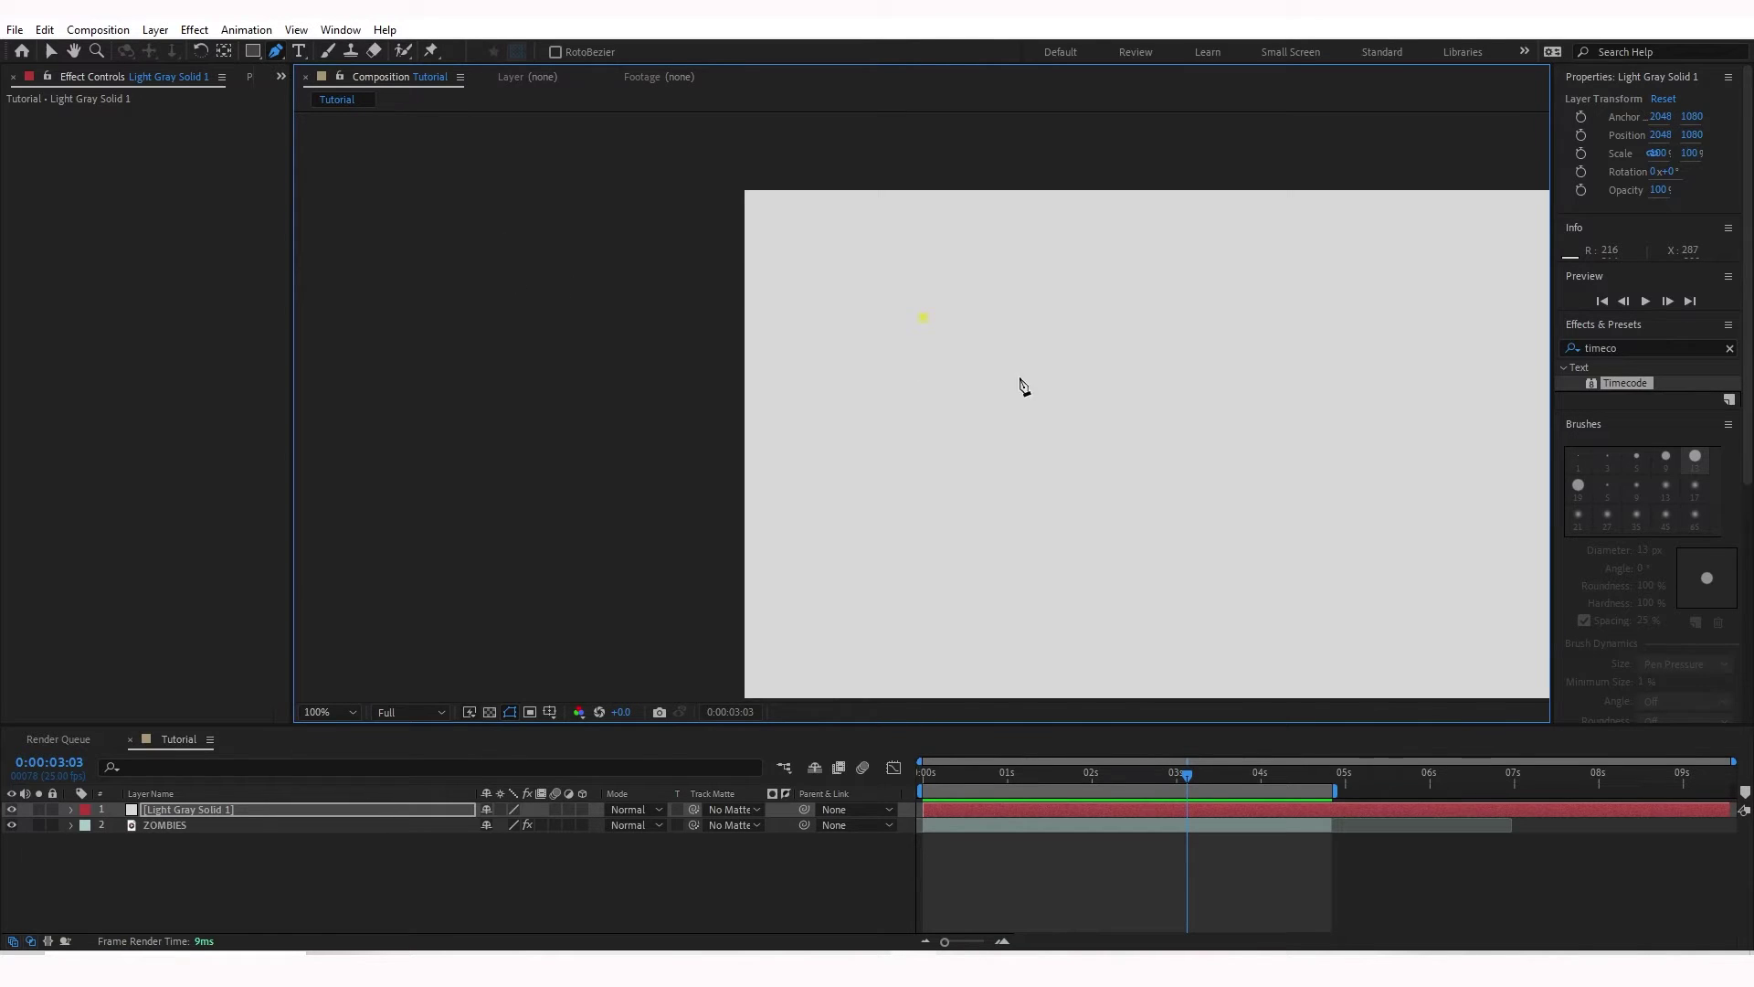
pyautogui.scroll(1, 1023, 384)
pyautogui.press('space')
pyautogui.moveTo(987, 376); pyautogui.dragTo(860, 313)
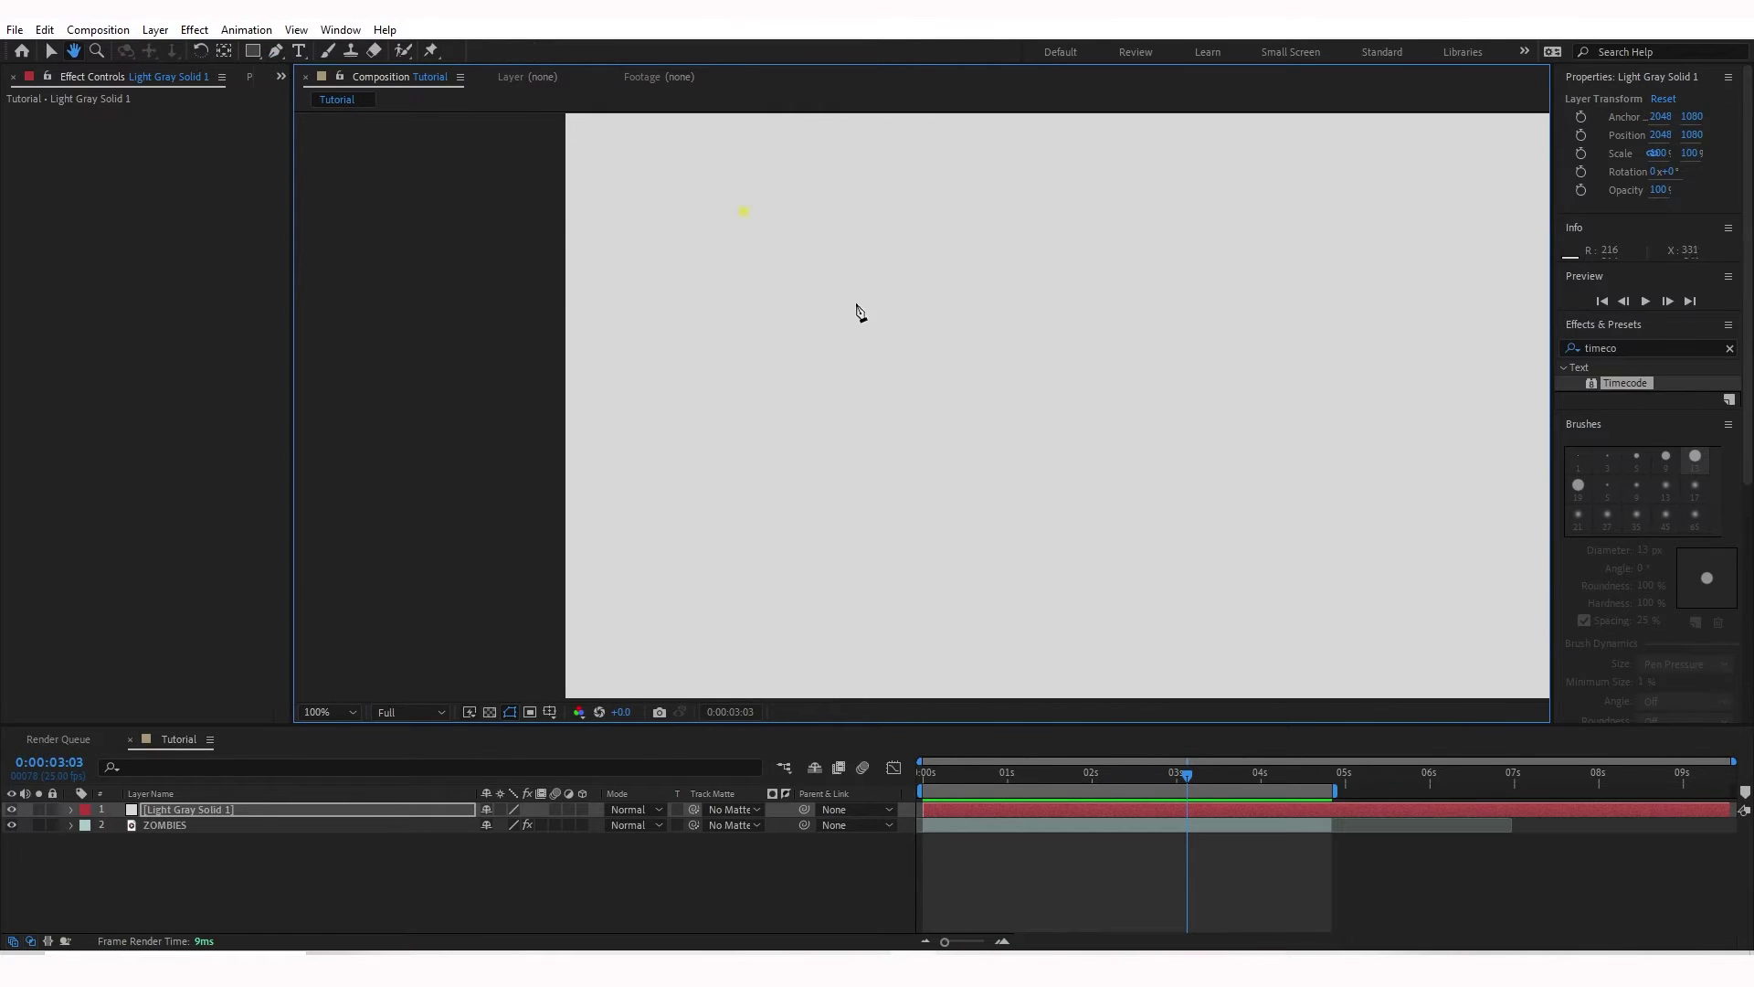
# Step: Complete the closed L-shaped mask and level its top edge
pyautogui.click(777, 357)
pyautogui.click(863, 208)
pyautogui.click(744, 212)
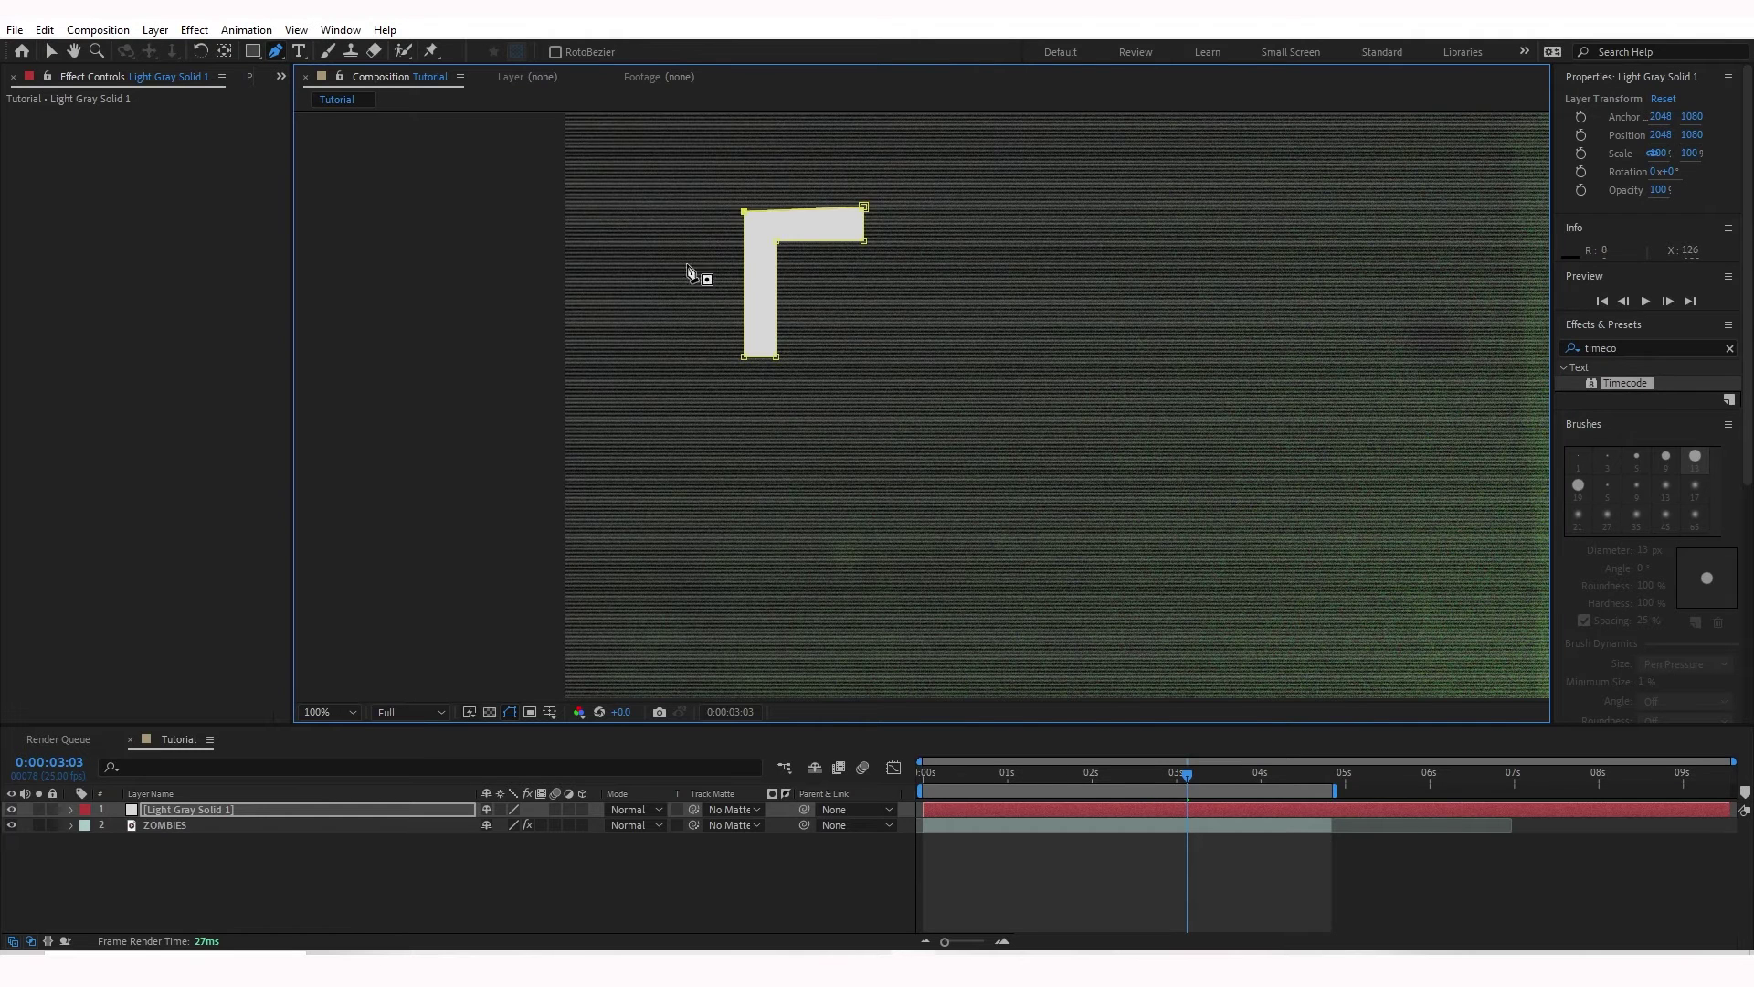
pyautogui.moveTo(742, 214); pyautogui.dragTo(742, 210)
pyautogui.scroll(-4, 904, 388)
pyautogui.press('h')
pyautogui.moveTo(1128, 478); pyautogui.dragTo(658, 293)
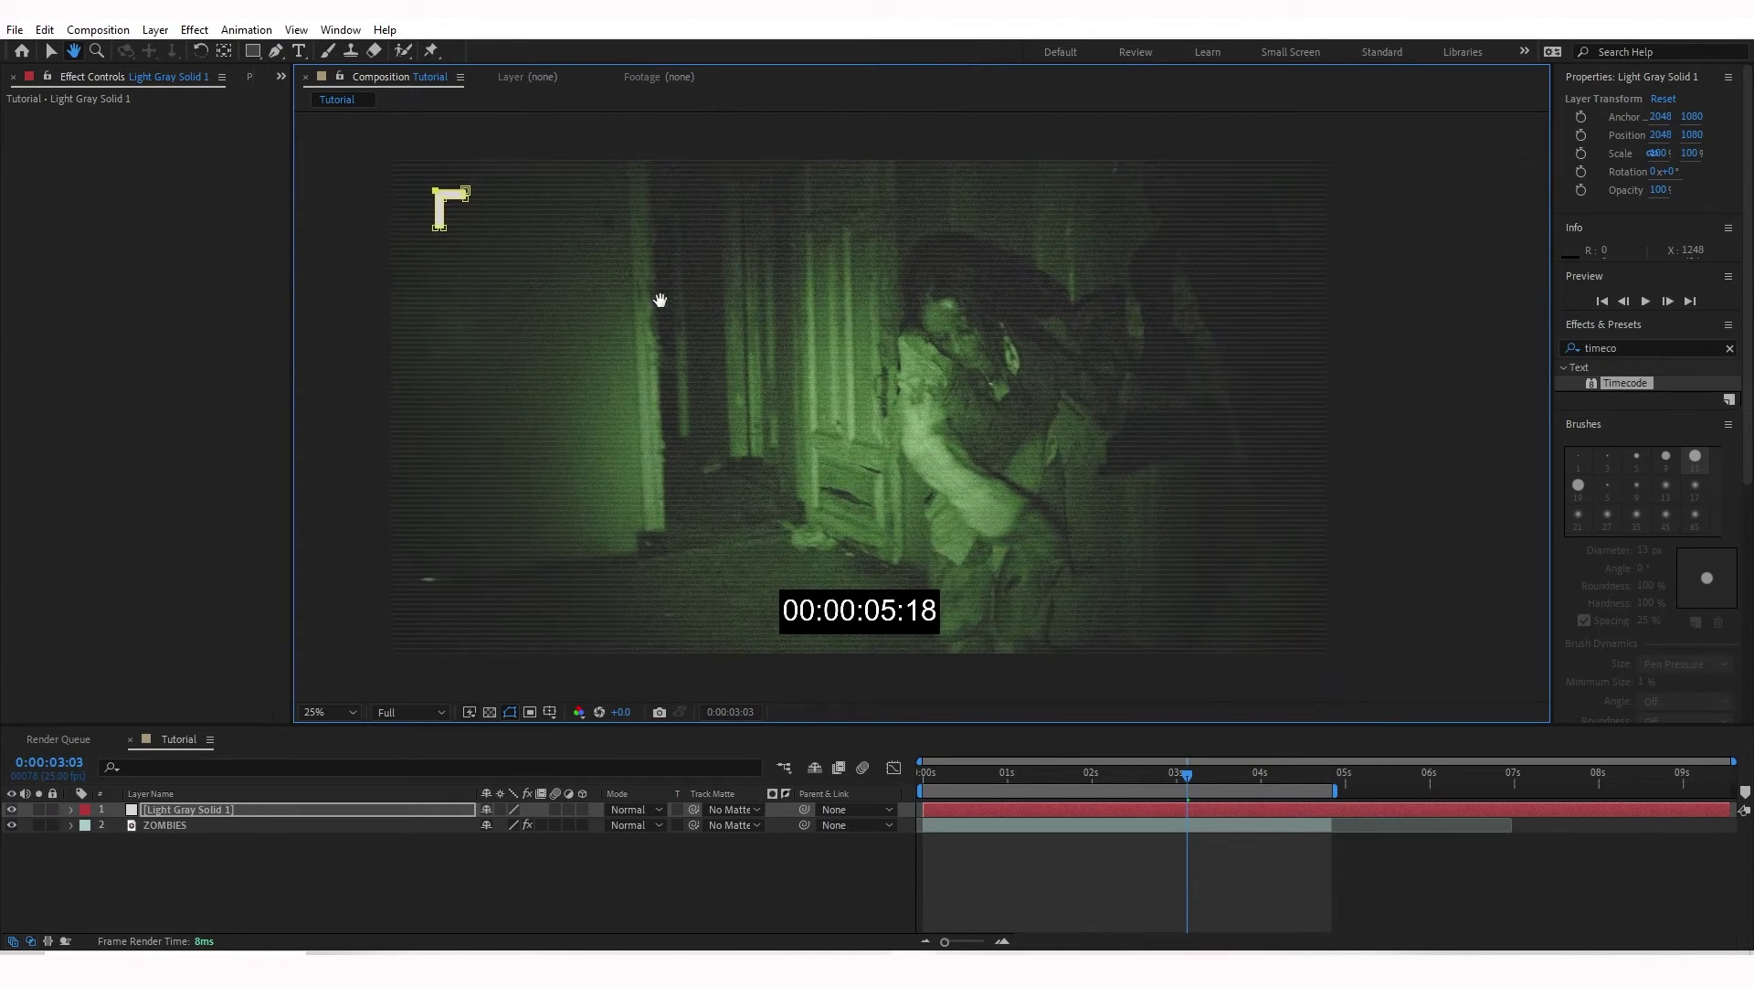
# Step: Move the corner bracket slightly down and to the right
pyautogui.click(52, 51)
pyautogui.scroll(2, 496, 289)
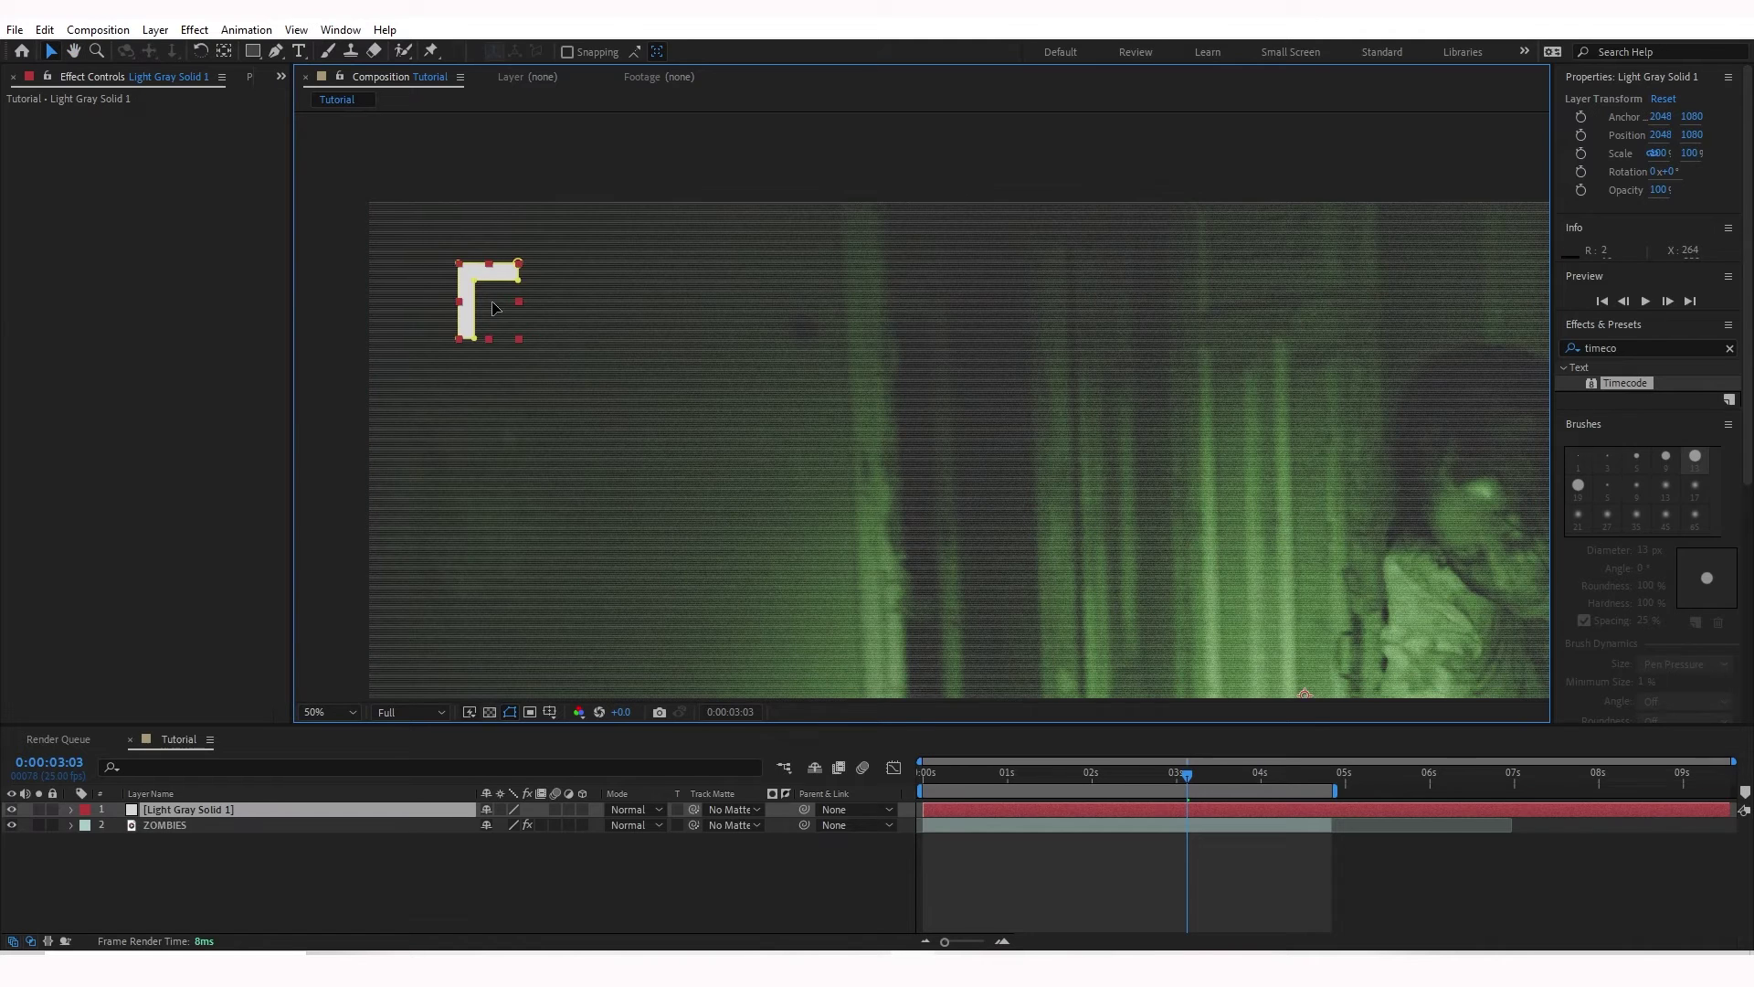
pyautogui.moveTo(493, 308); pyautogui.dragTo(560, 366)
pyautogui.press('h')
pyautogui.moveTo(779, 442); pyautogui.dragTo(791, 370)
pyautogui.scroll(-2, 1042, 502)
pyautogui.press('v')
pyautogui.click(668, 151)
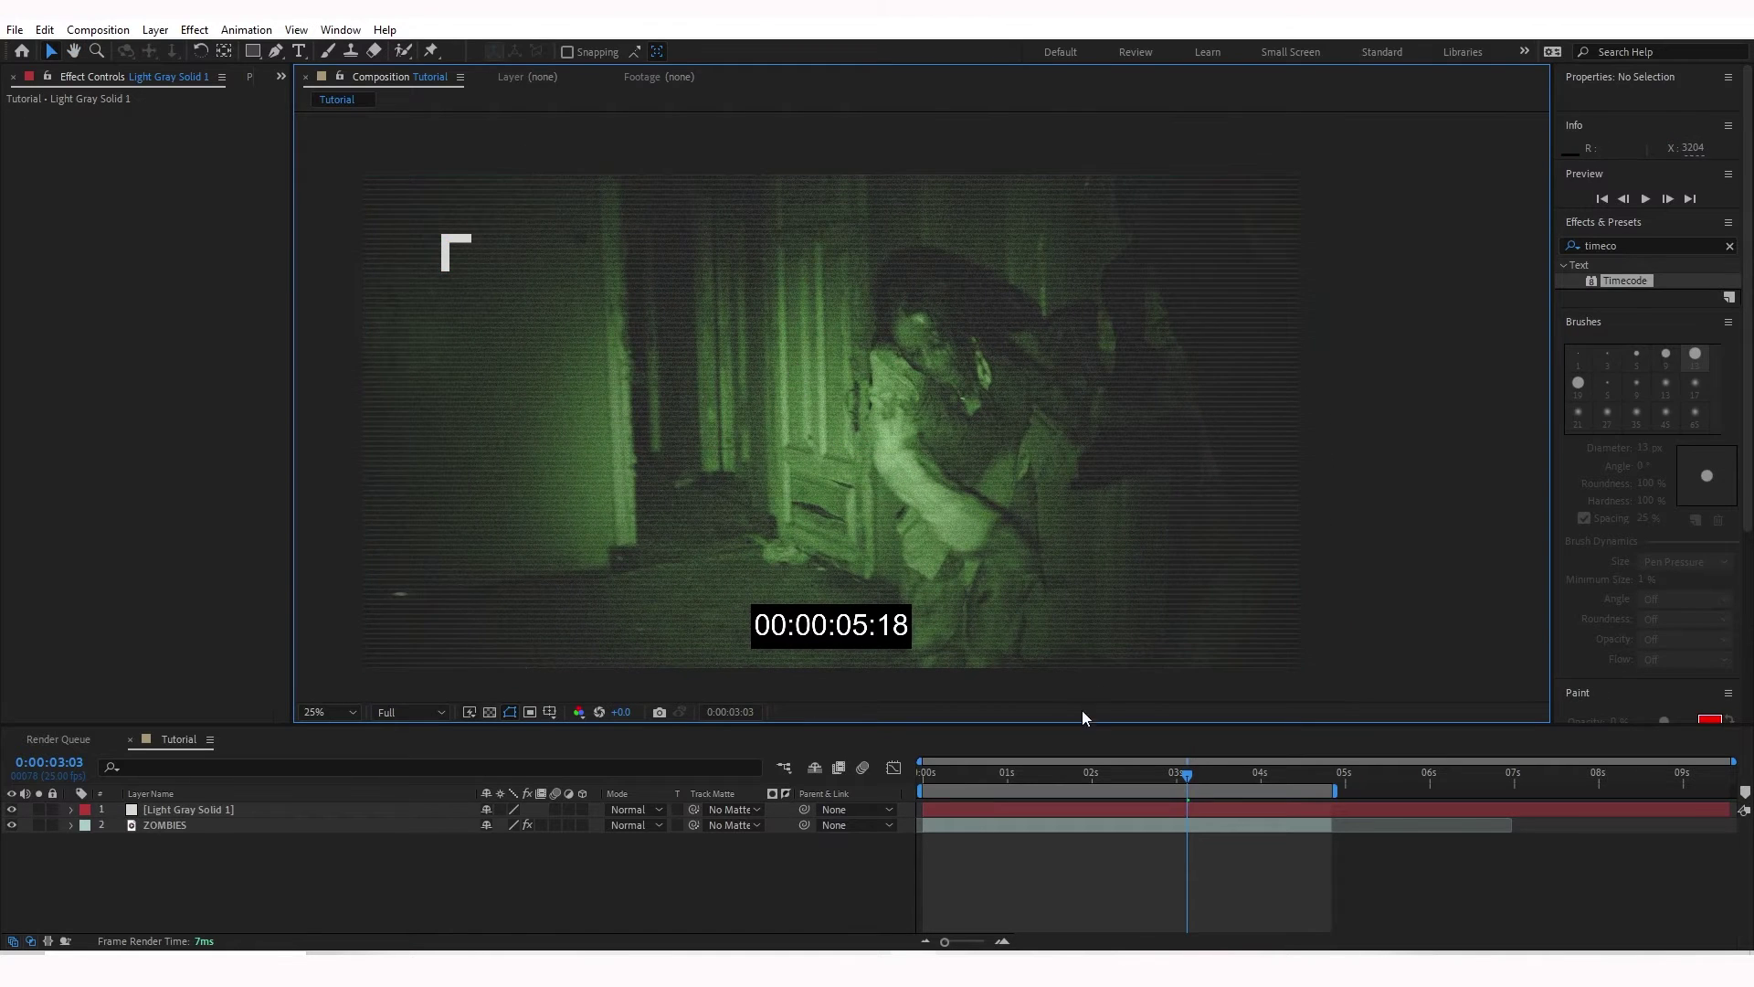
# Step: Set Light Gray Solid 1's Opacity to 67%
pyautogui.click(448, 252)
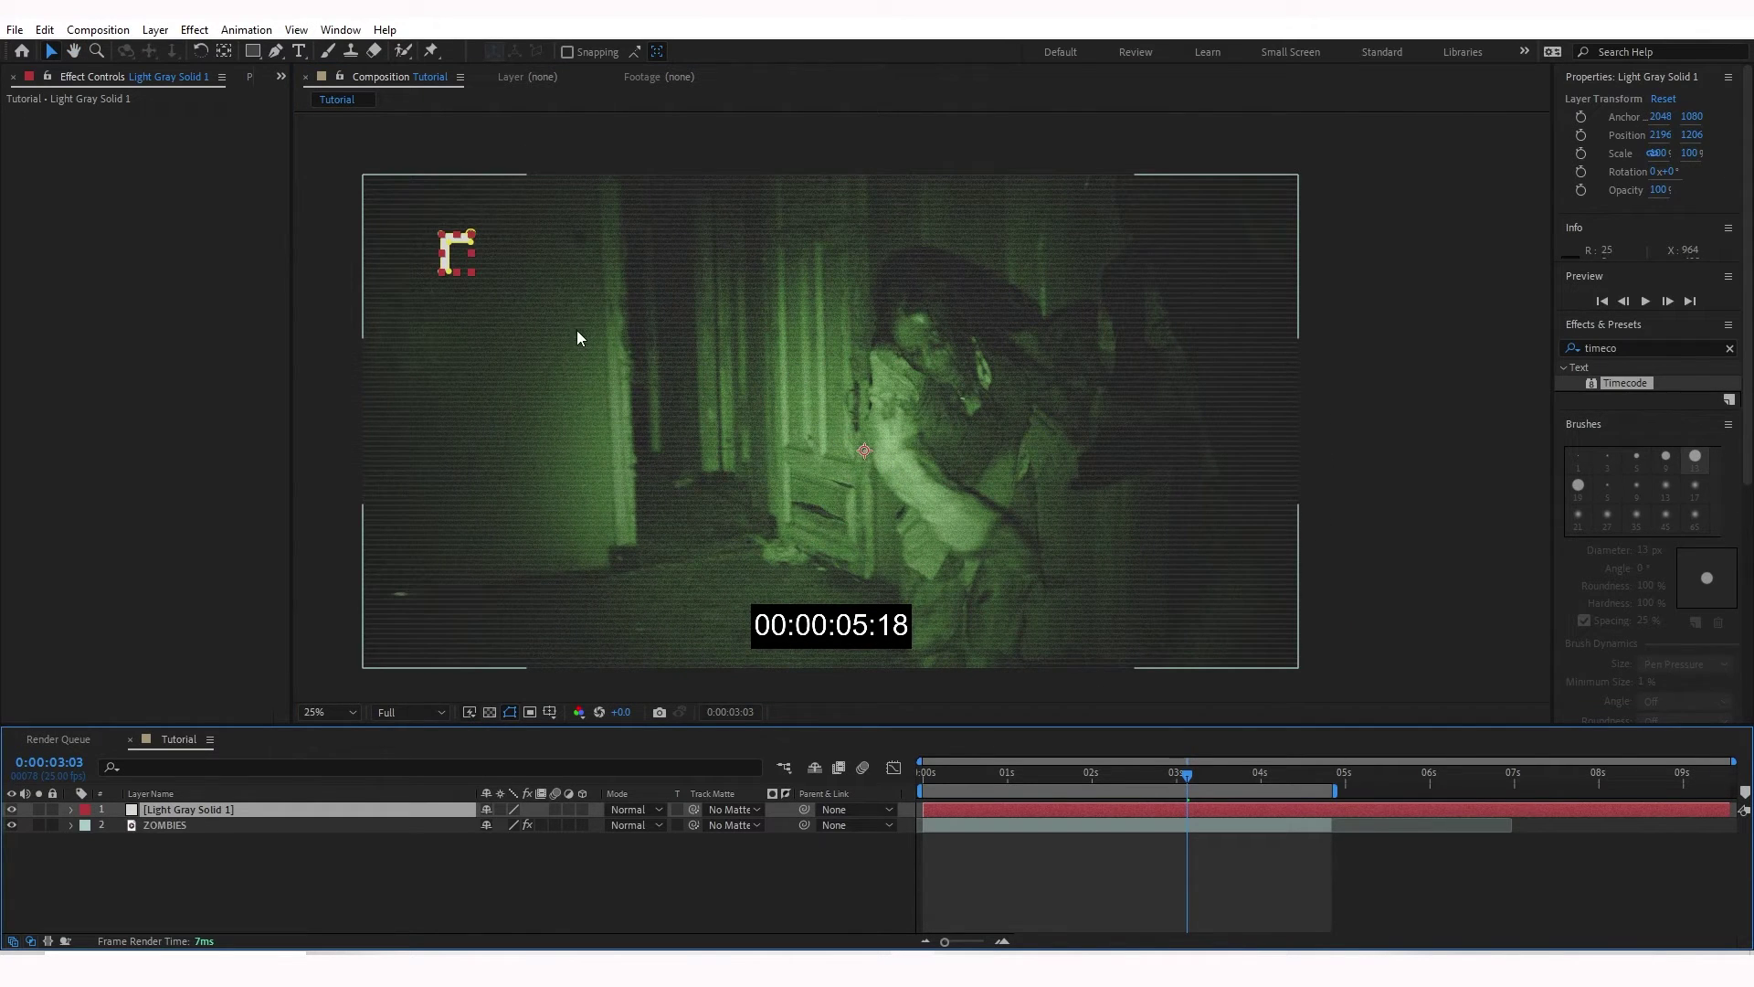
pyautogui.click(71, 810)
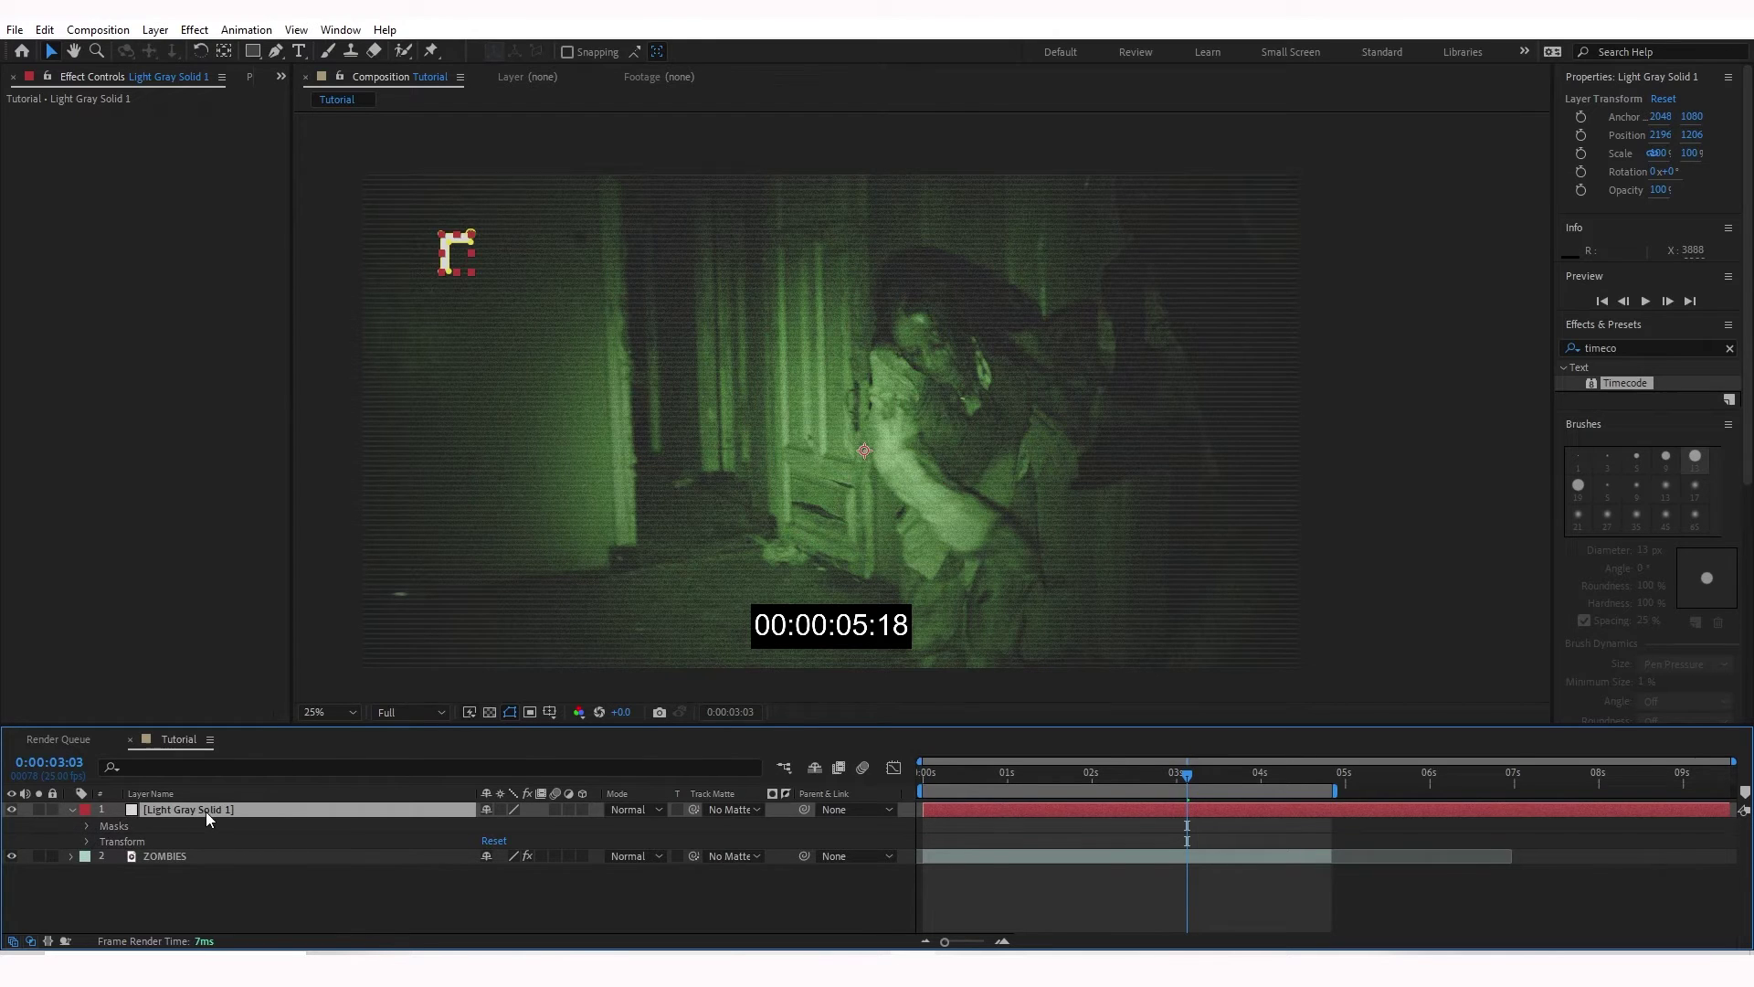
pyautogui.click(88, 842)
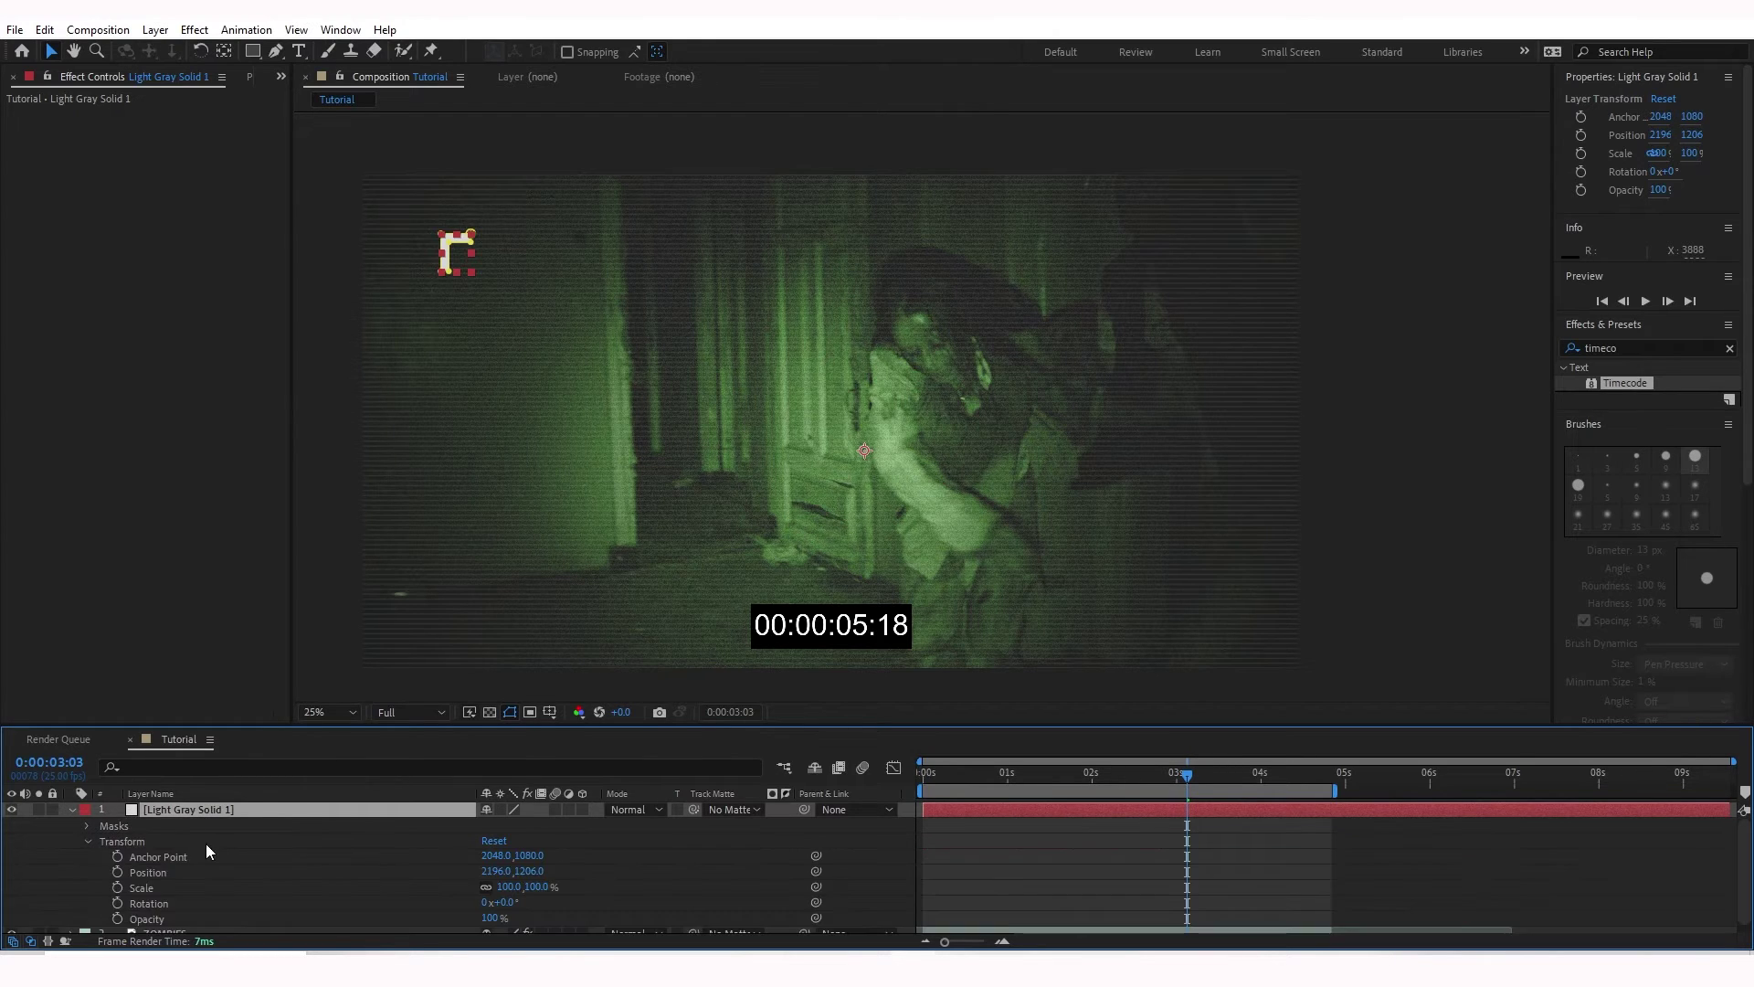
pyautogui.moveTo(489, 918); pyautogui.dragTo(458, 918)
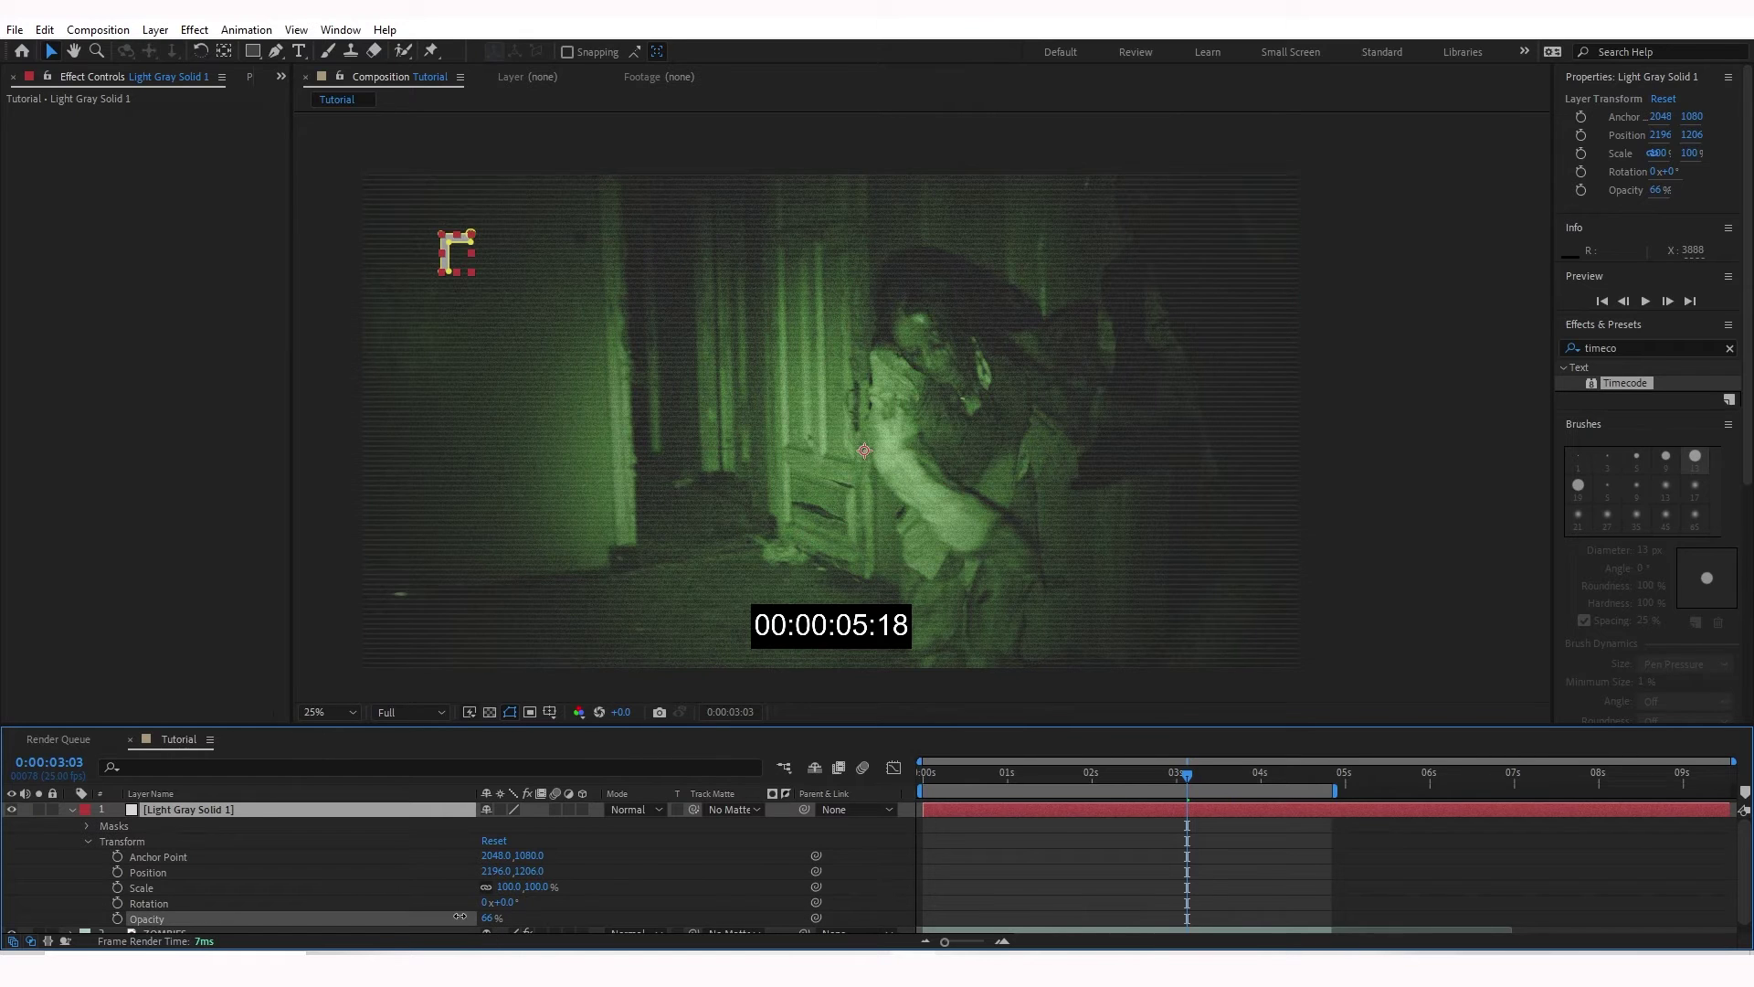
pyautogui.click(329, 331)
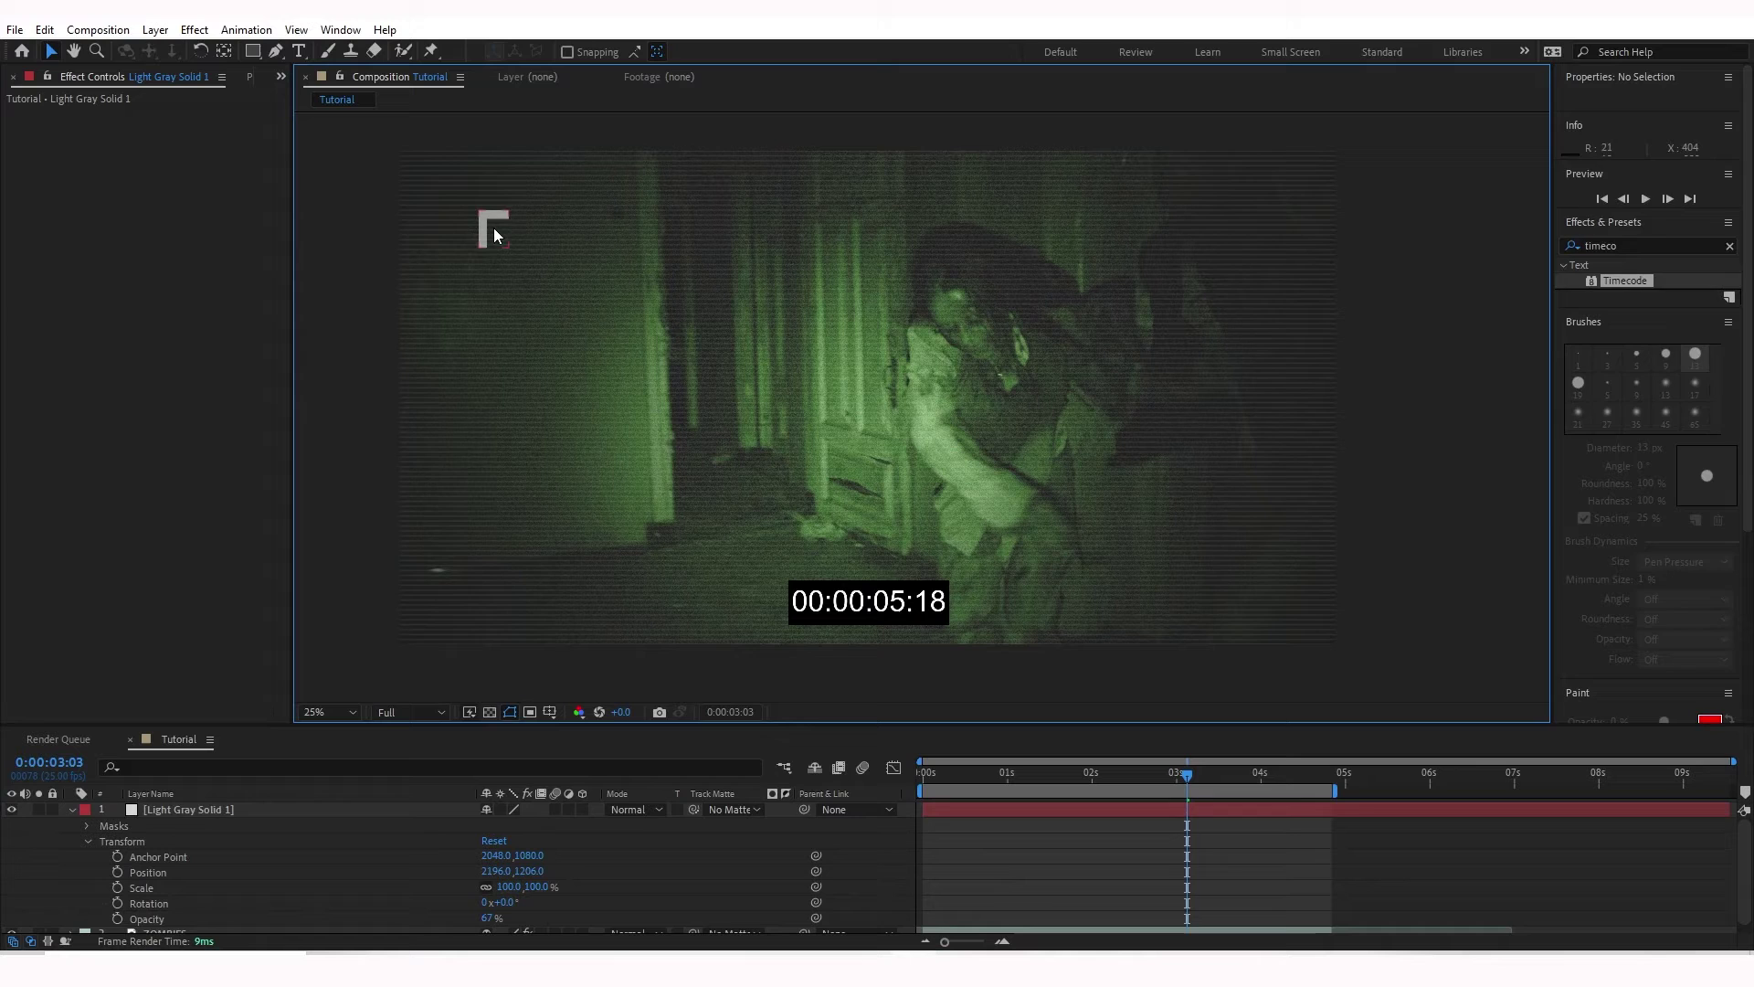
pyautogui.click(493, 228)
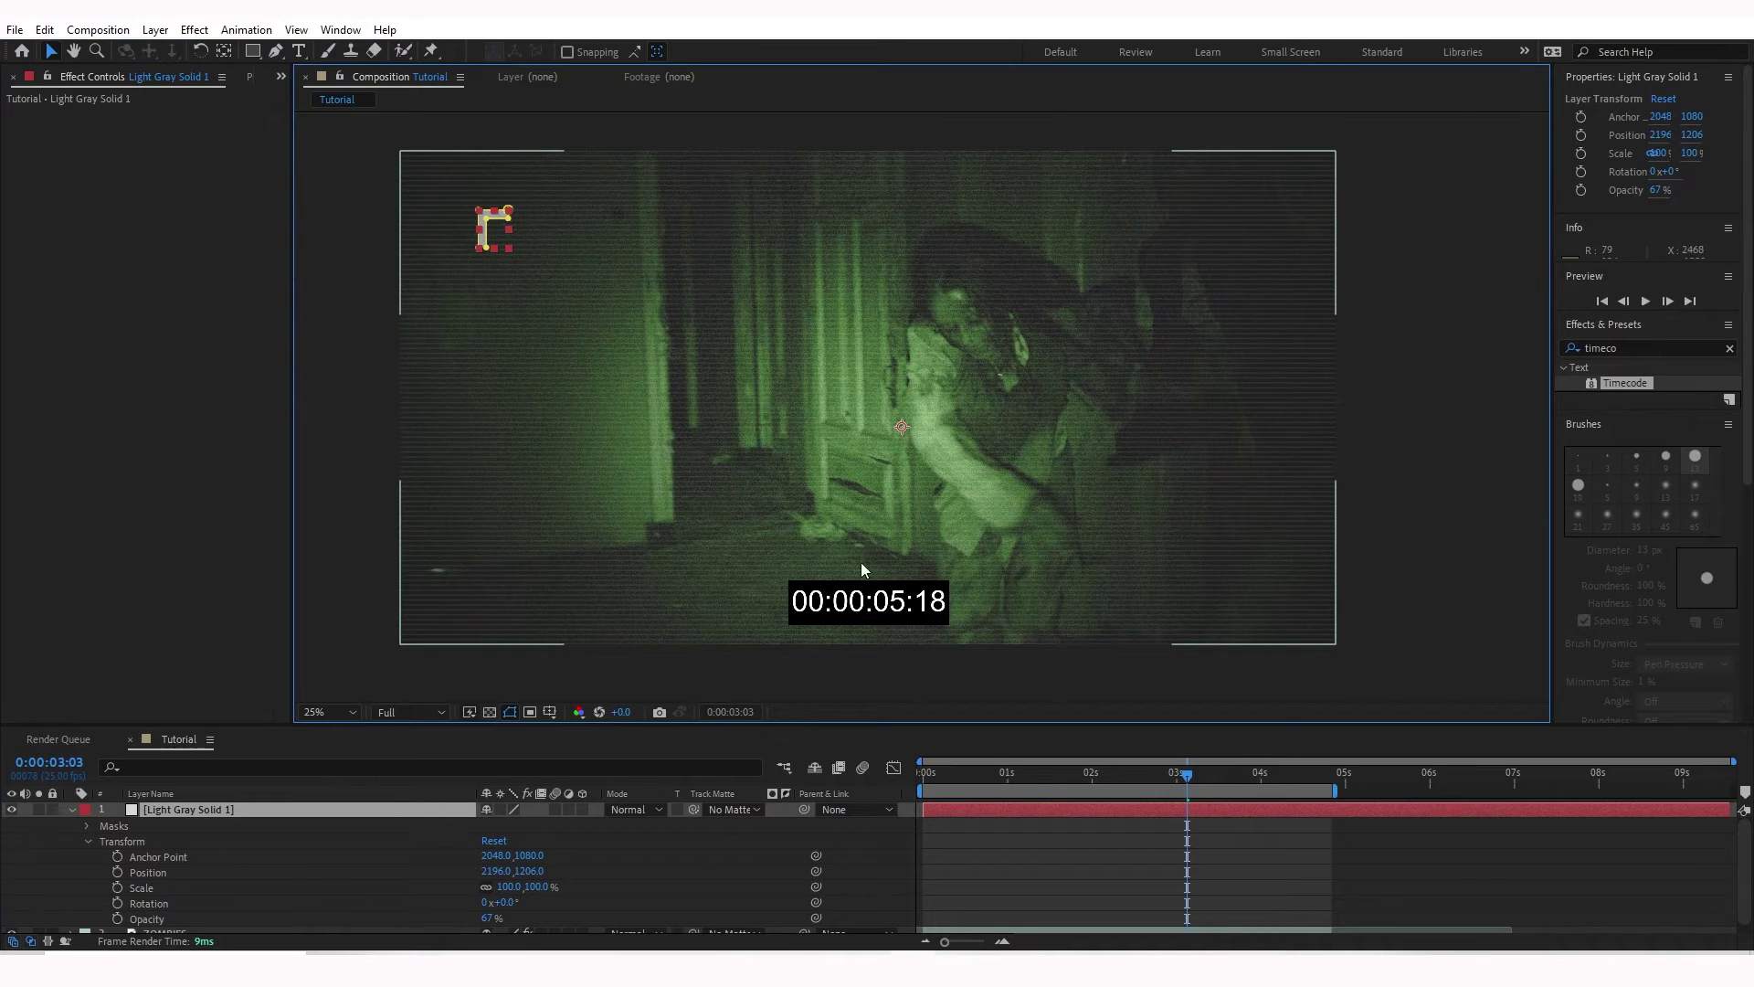
pyautogui.click(73, 811)
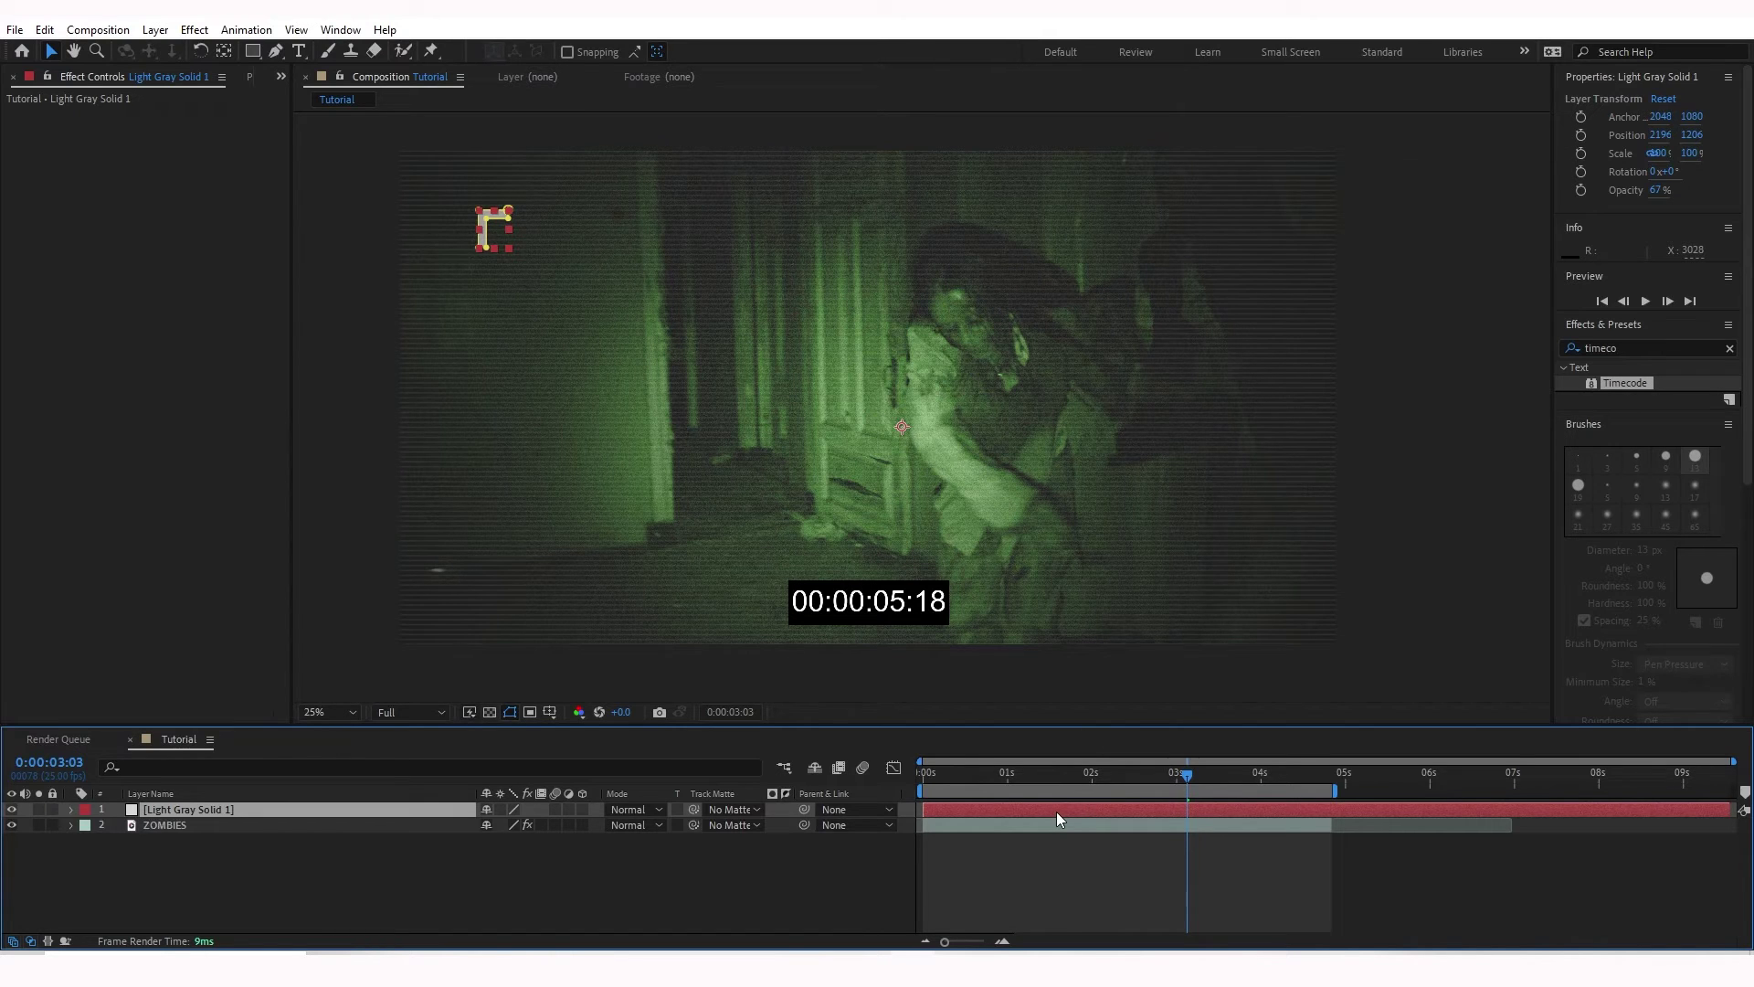
# Step: Duplicate the bracket solid and apply the Flip preset to the copy
pyautogui.hotkey('ctrl', 'd')
pyautogui.hotkey('ctrl', 'shift', 'a')
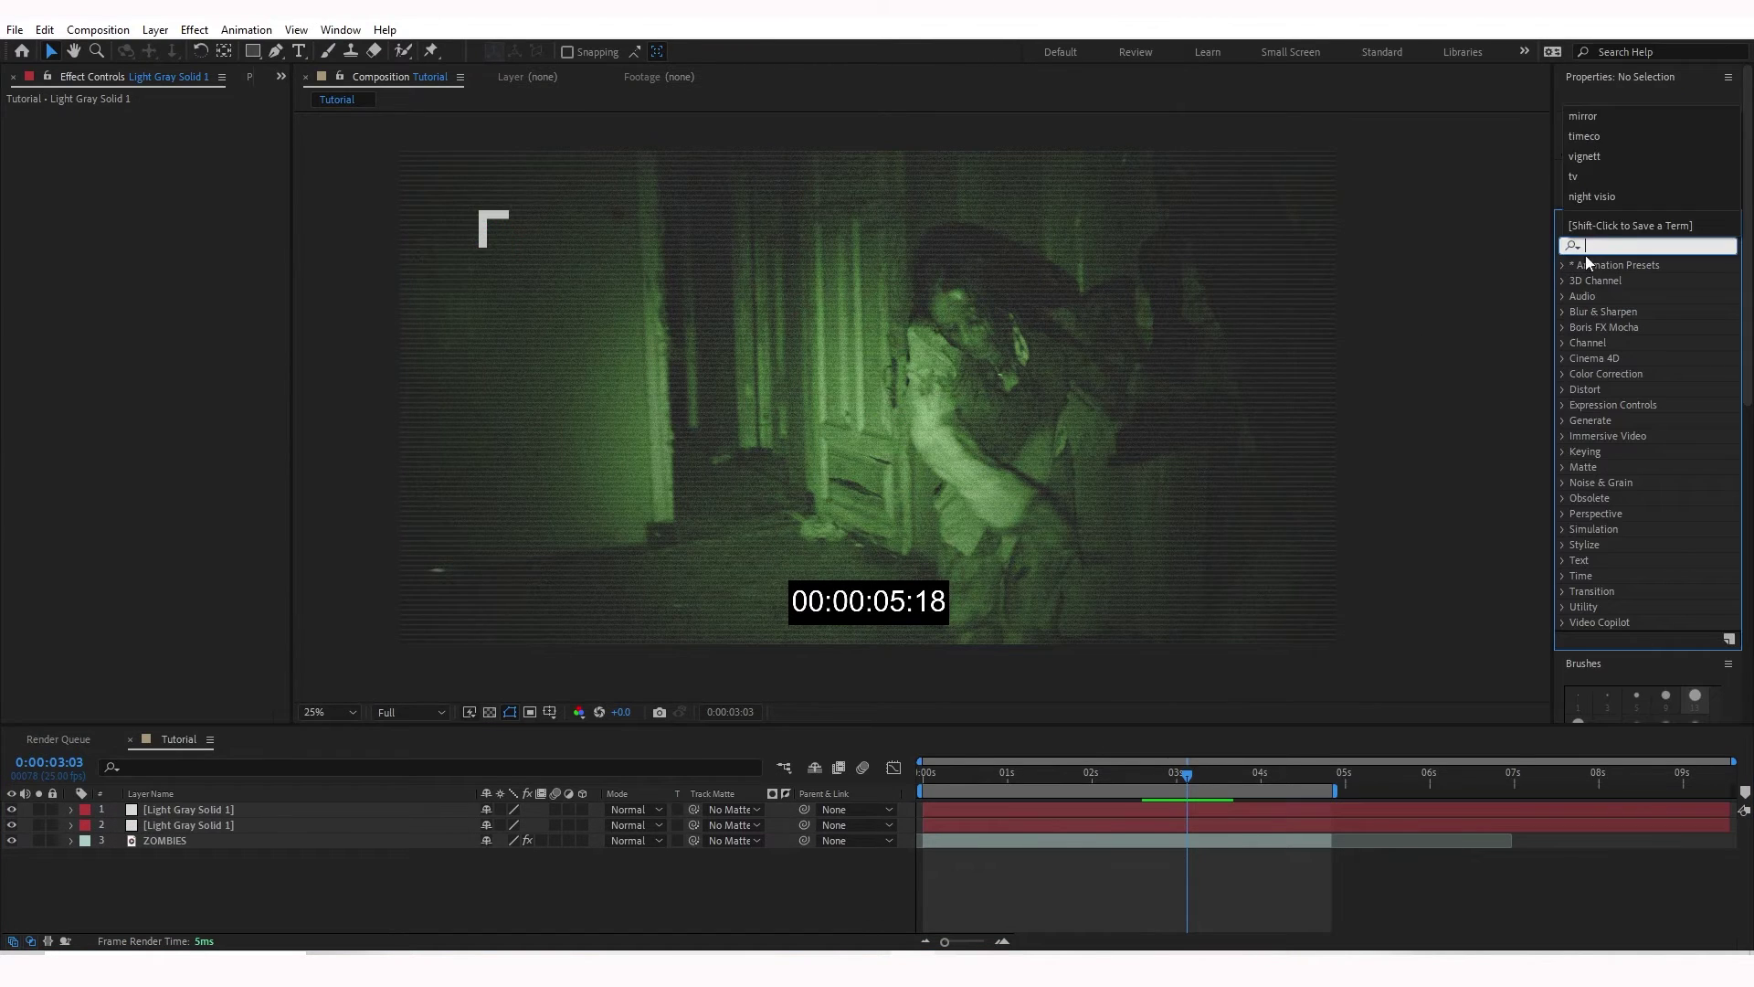
pyautogui.click(1603, 238)
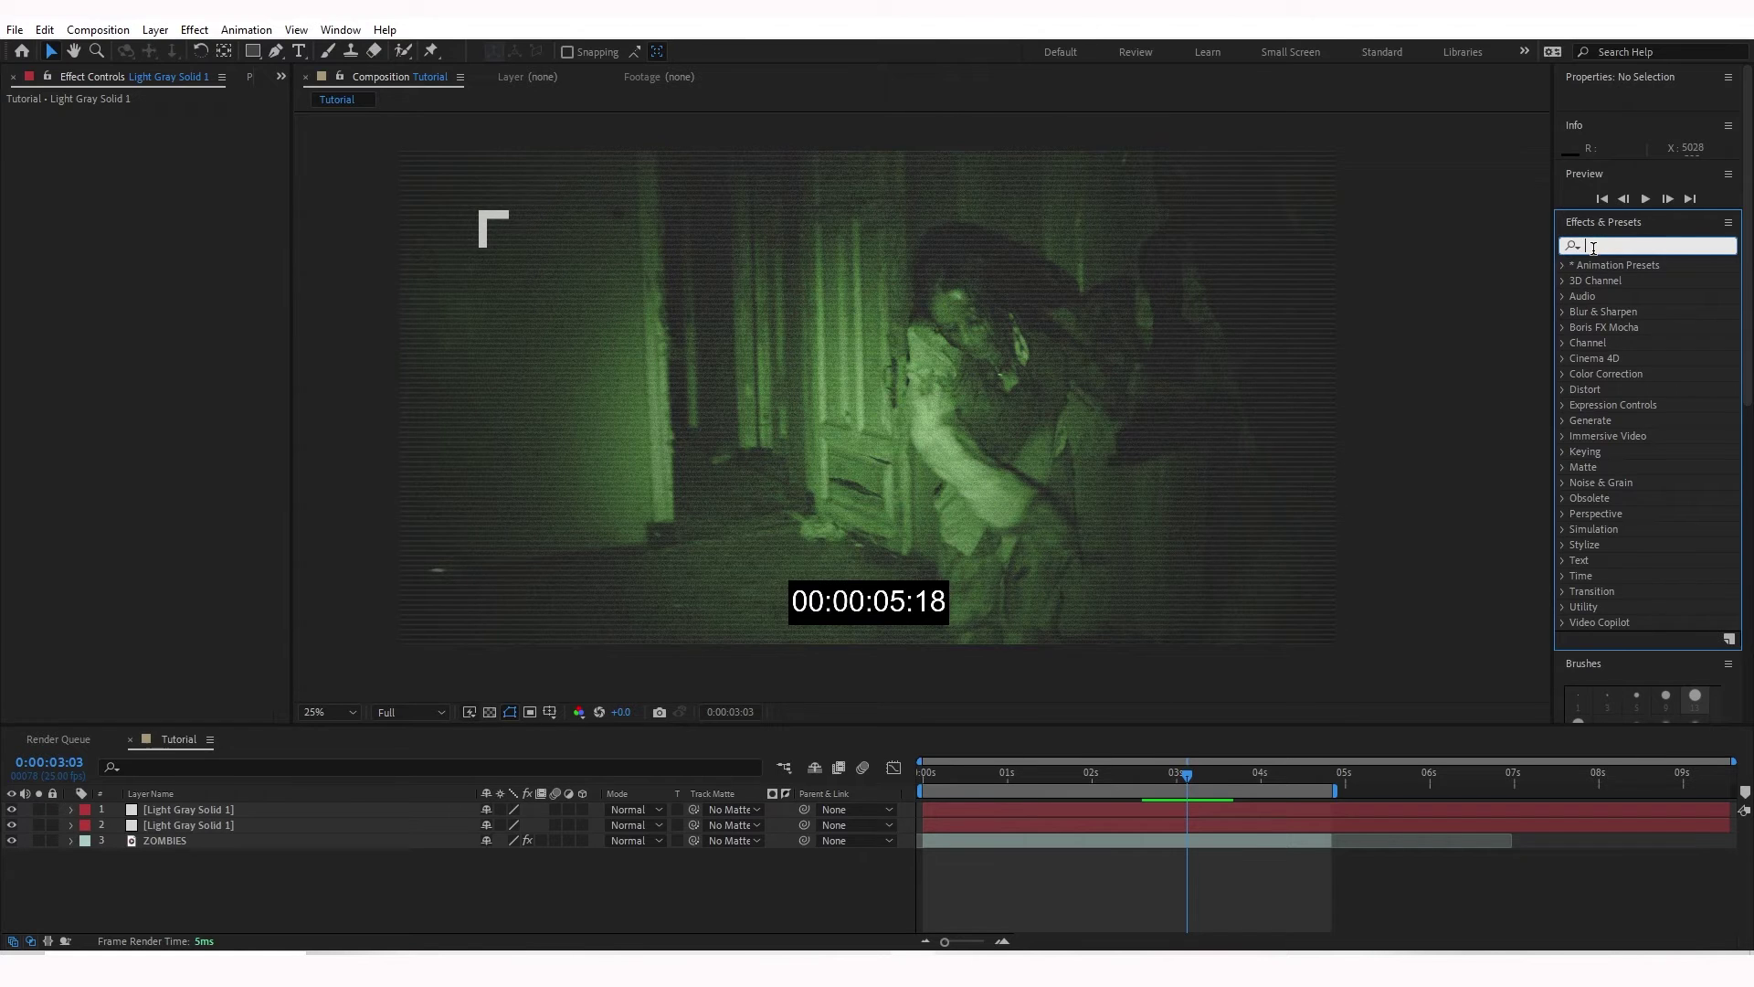
pyautogui.write('flip')
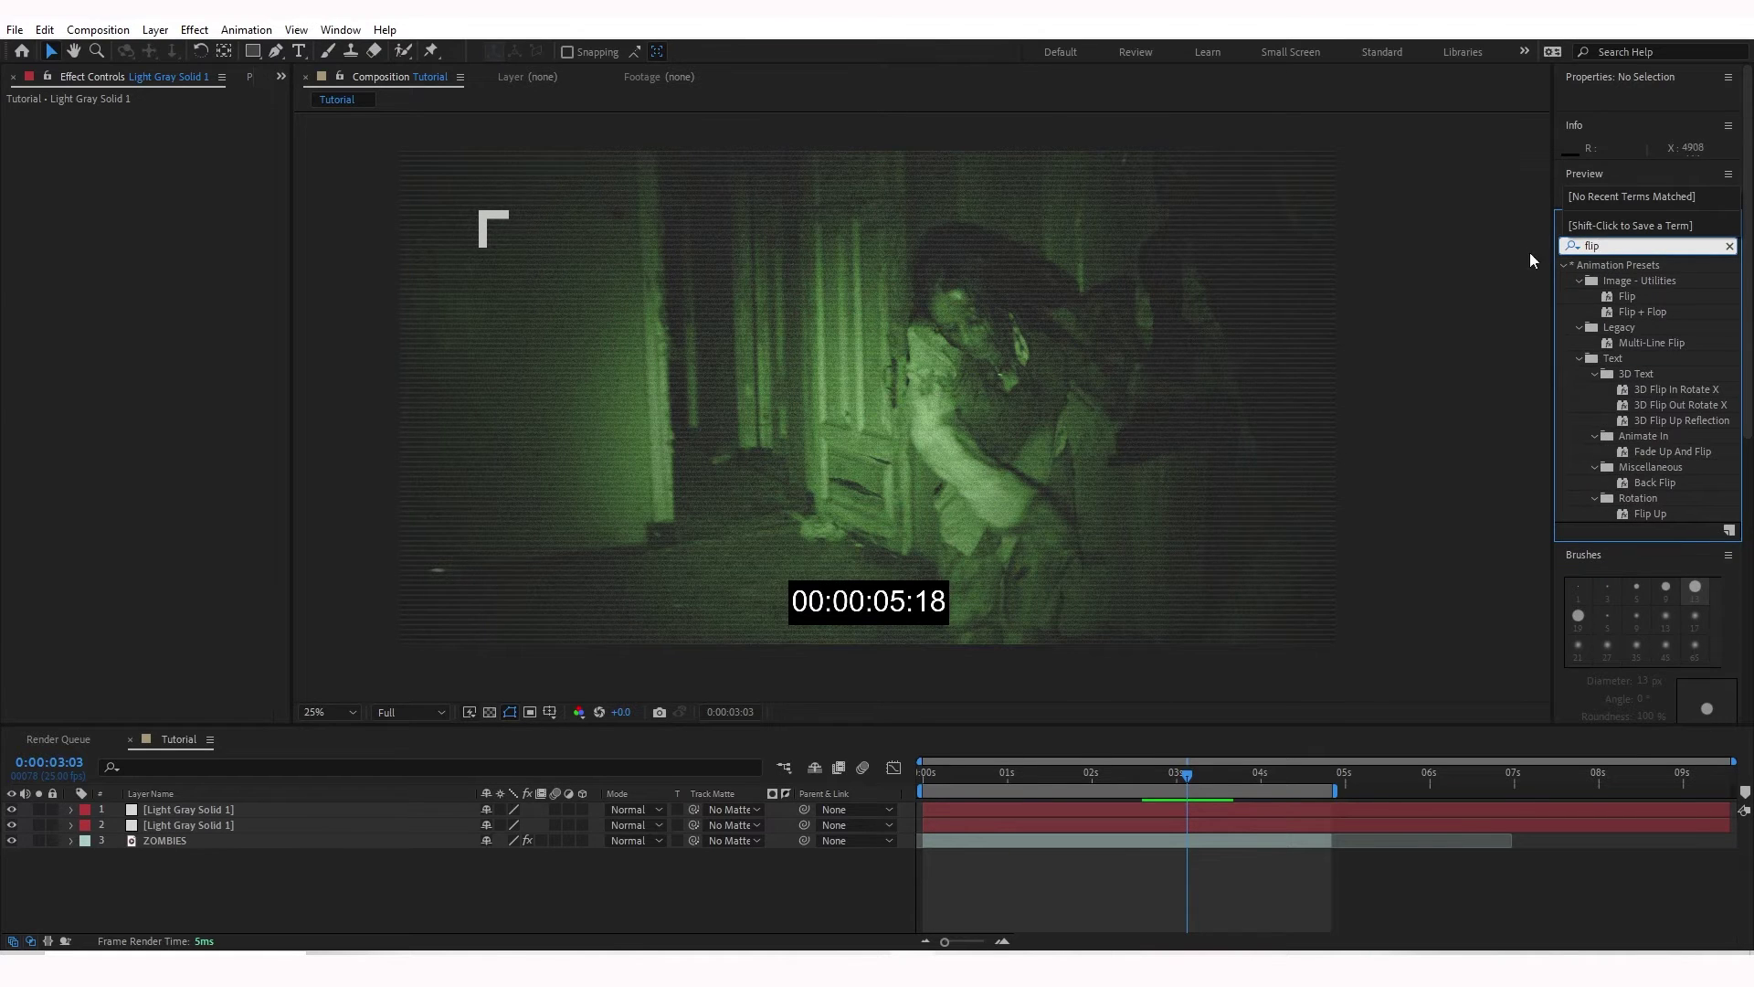
pyautogui.moveTo(1630, 293); pyautogui.dragTo(1175, 806)
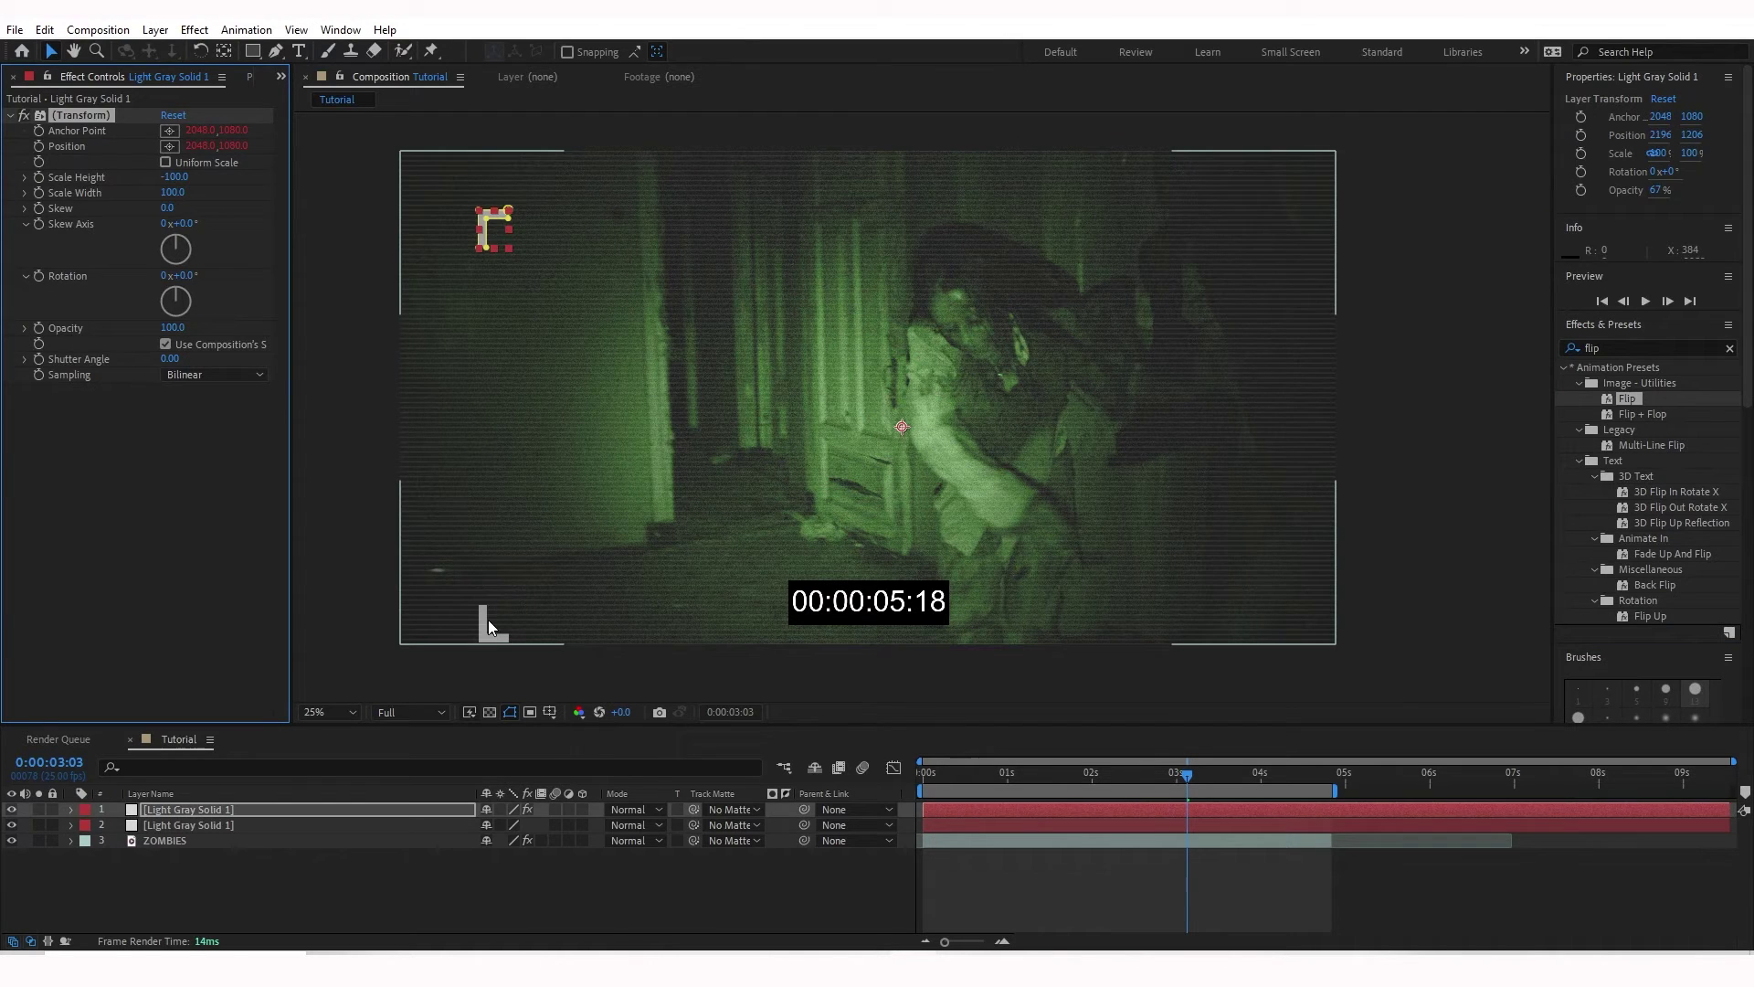
# Step: Move the flipped bracket up into the top-left corner
pyautogui.click(488, 619)
pyautogui.click(1175, 809)
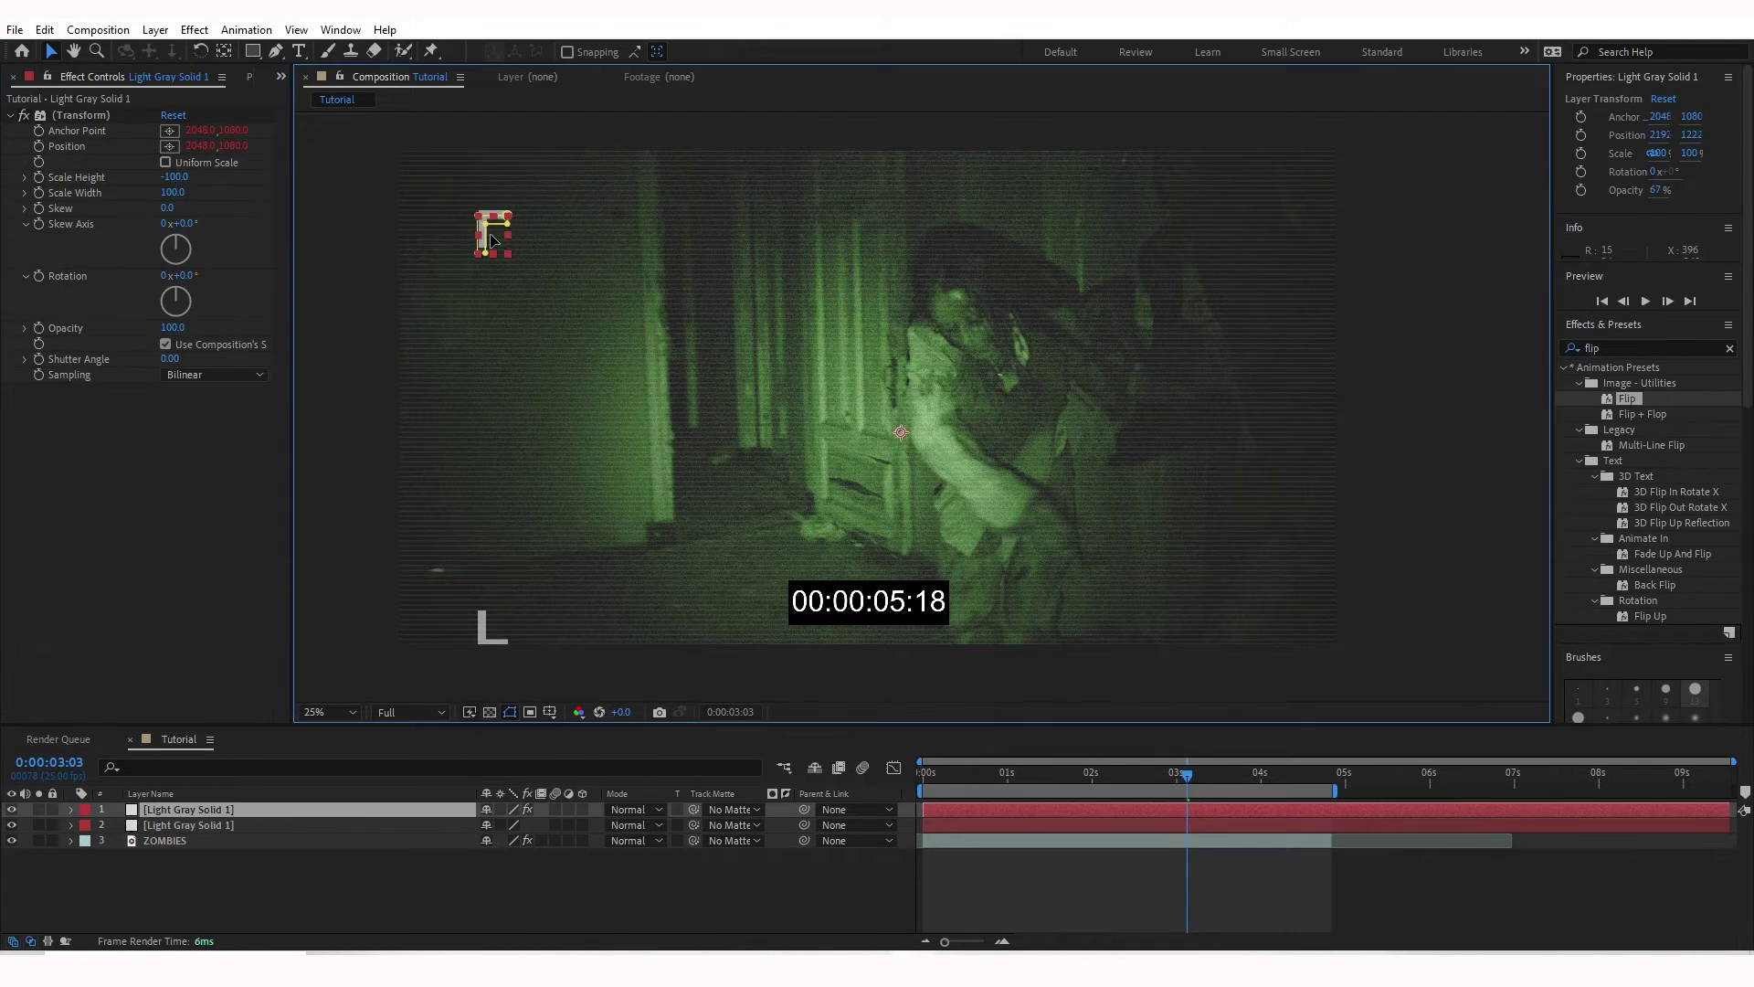
pyautogui.moveTo(494, 228)
pyautogui.mouseDown()
pyautogui.moveTo(494, 194)
pyautogui.moveTo(489, 210)
pyautogui.mouseUp()
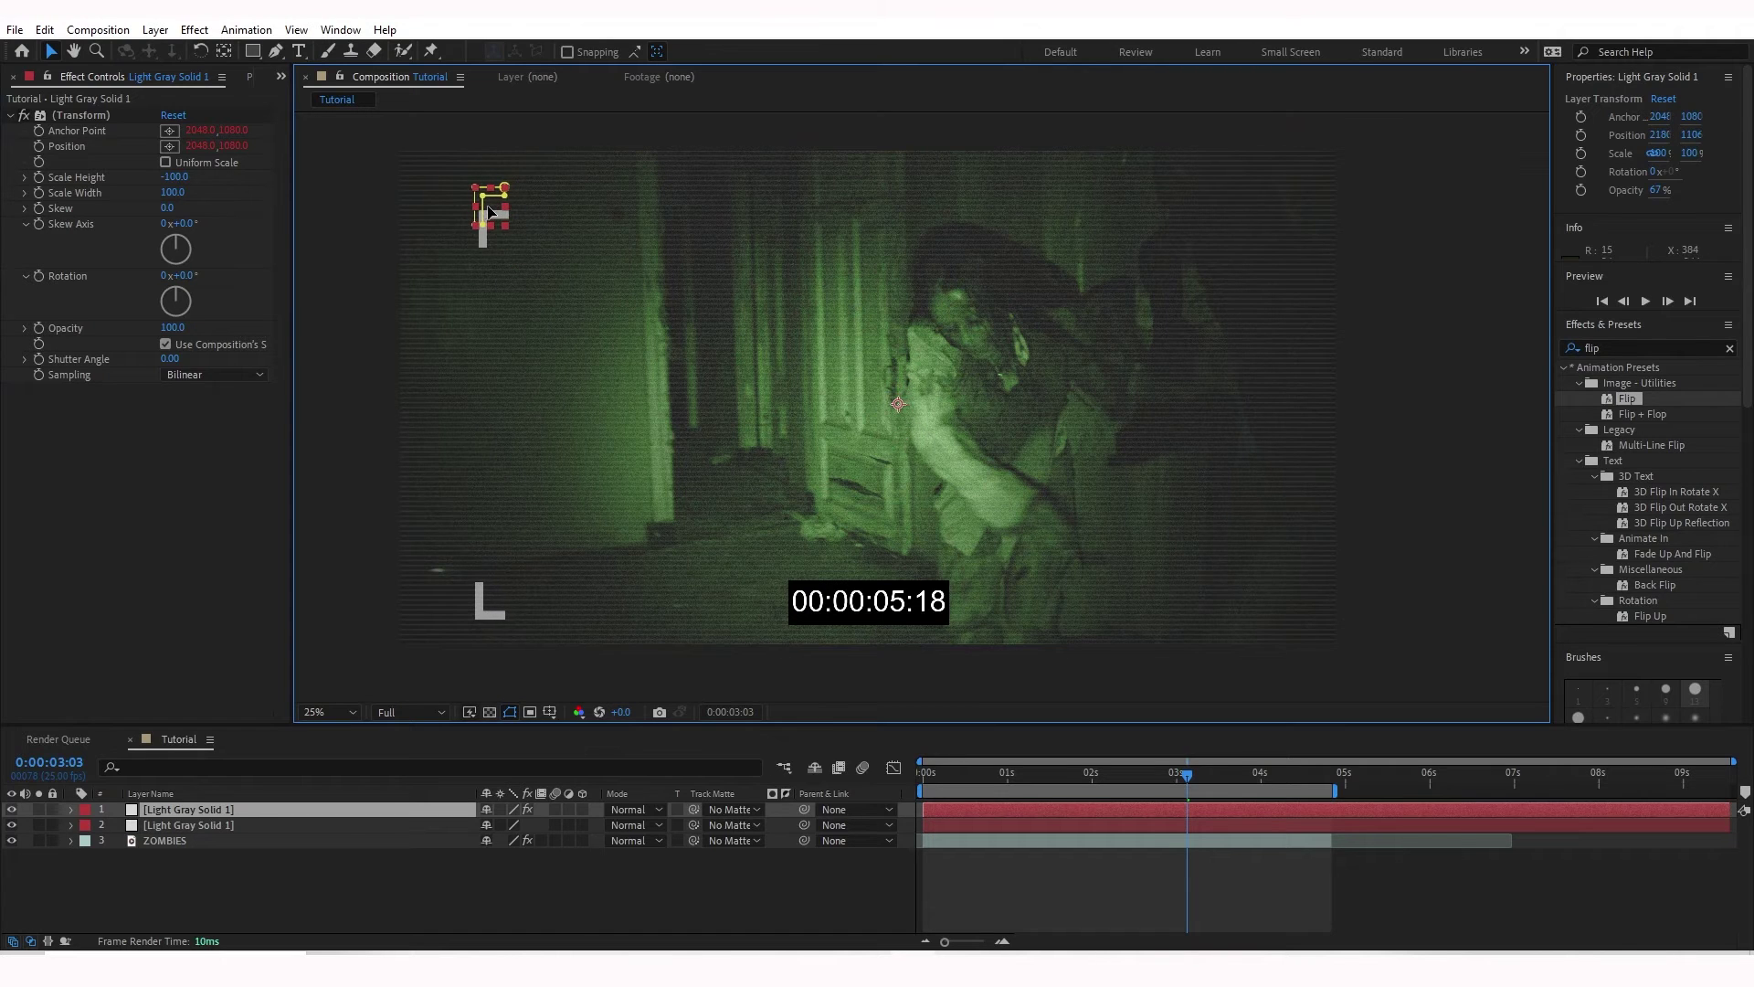
pyautogui.click(614, 270)
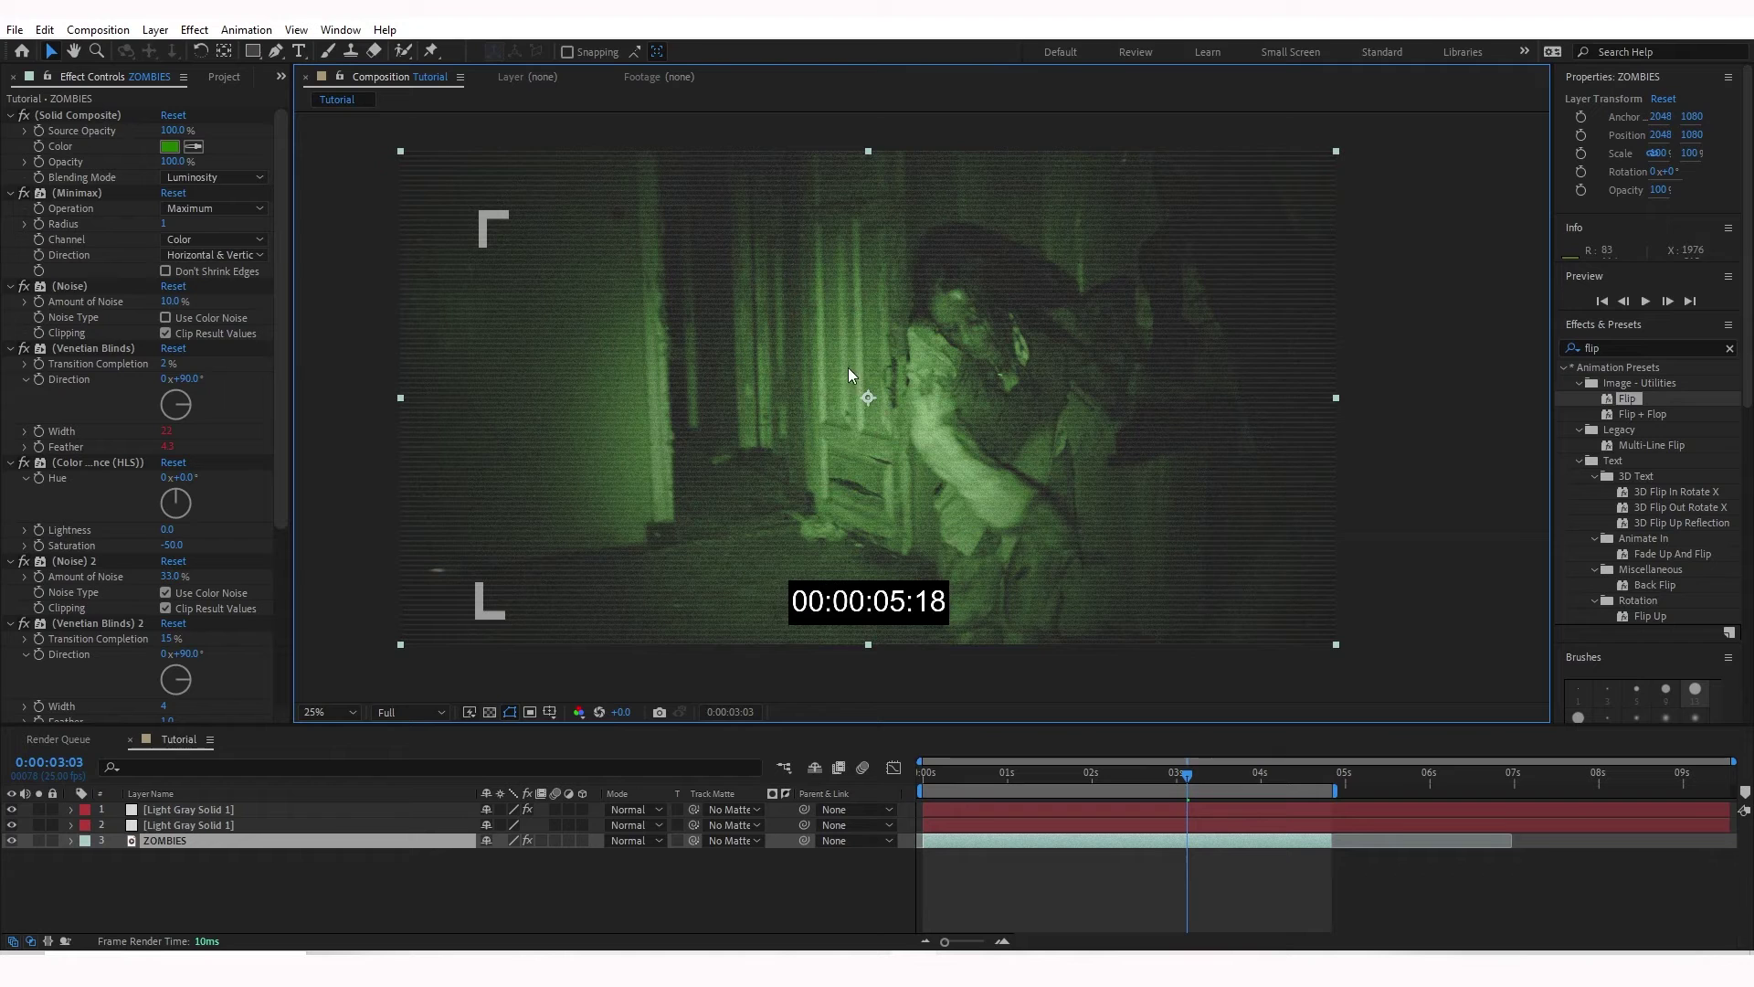
# Step: Pre-compose both Light Gray Solid bracket layers into one named 'Left Brackets'
pyautogui.click(1188, 817)
pyautogui.click(1179, 810)
pyautogui.keyDown('shift'); pyautogui.click(1179, 823); pyautogui.keyUp('shift')
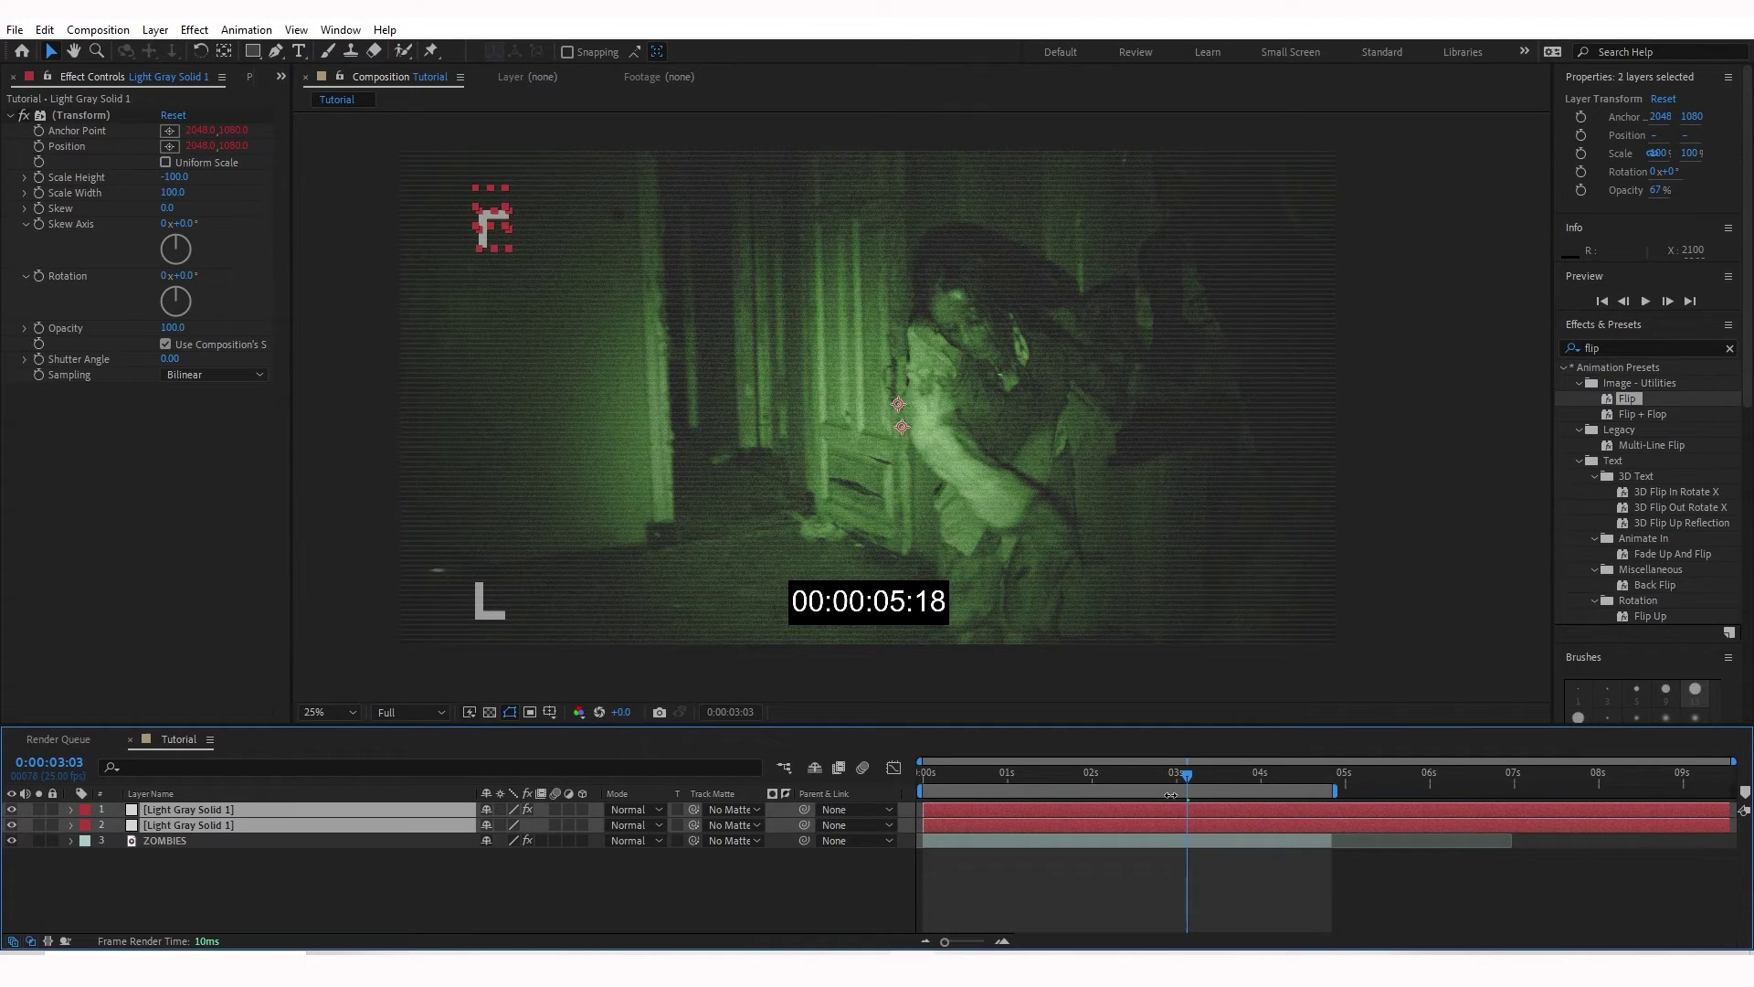
pyautogui.rightClick(1175, 808)
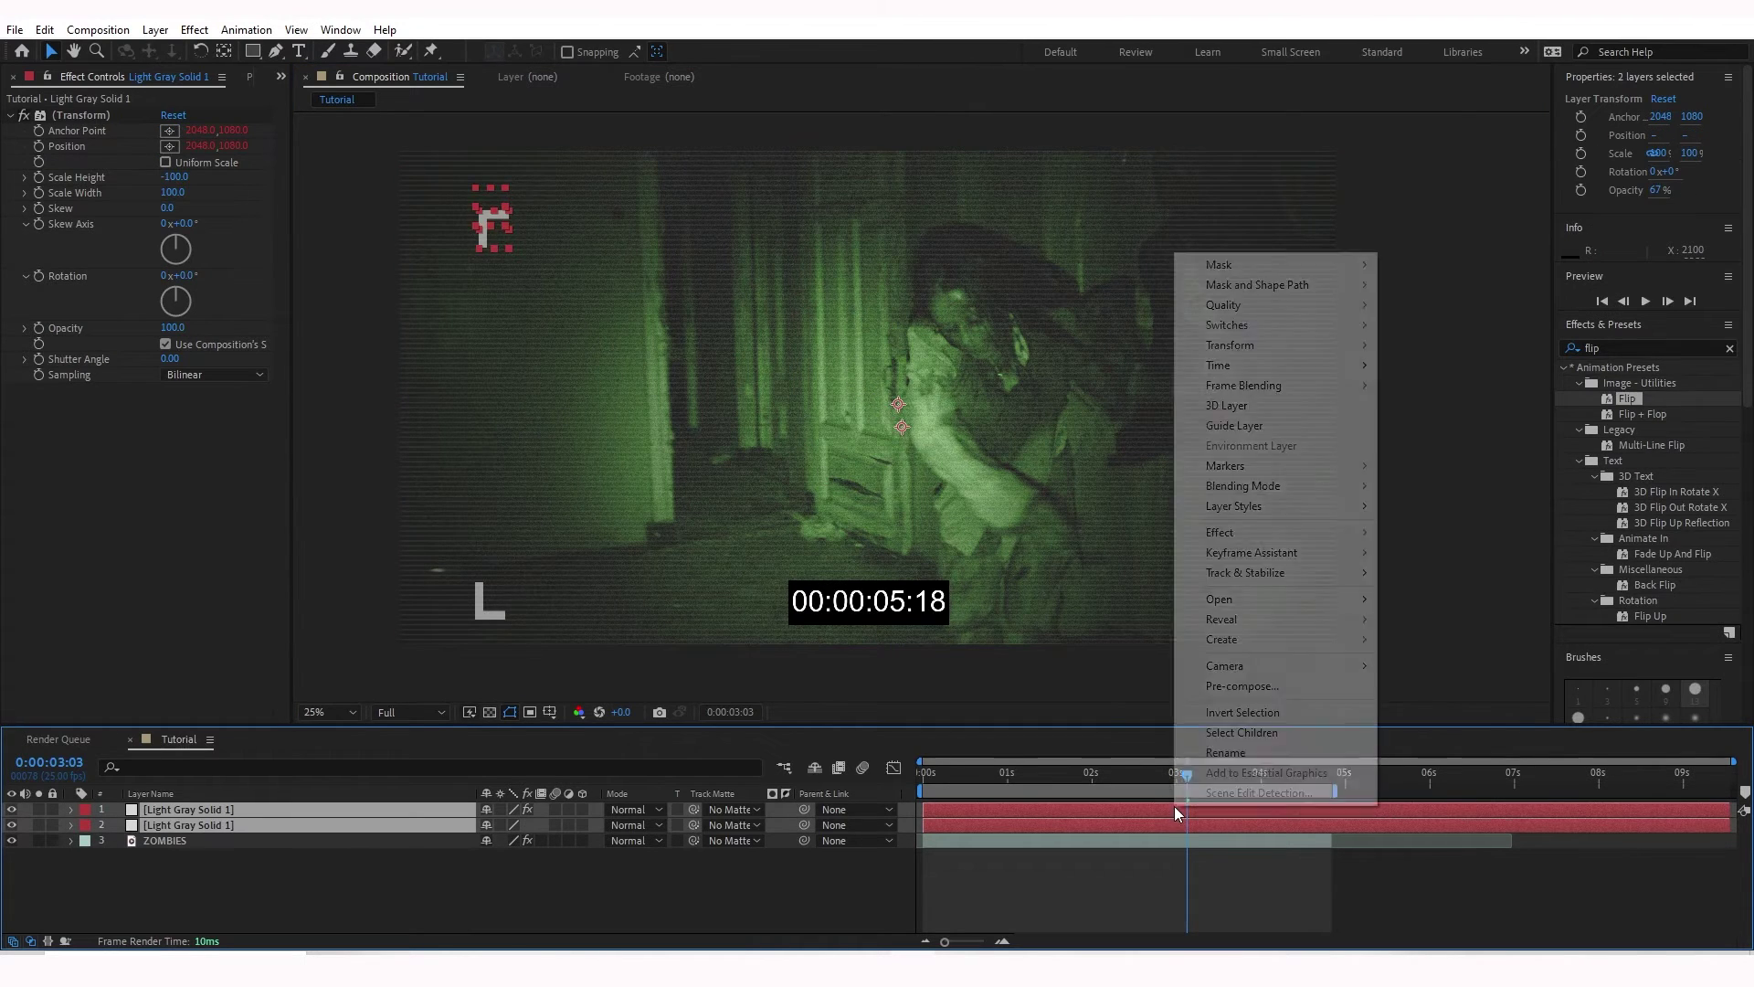
pyautogui.click(1239, 687)
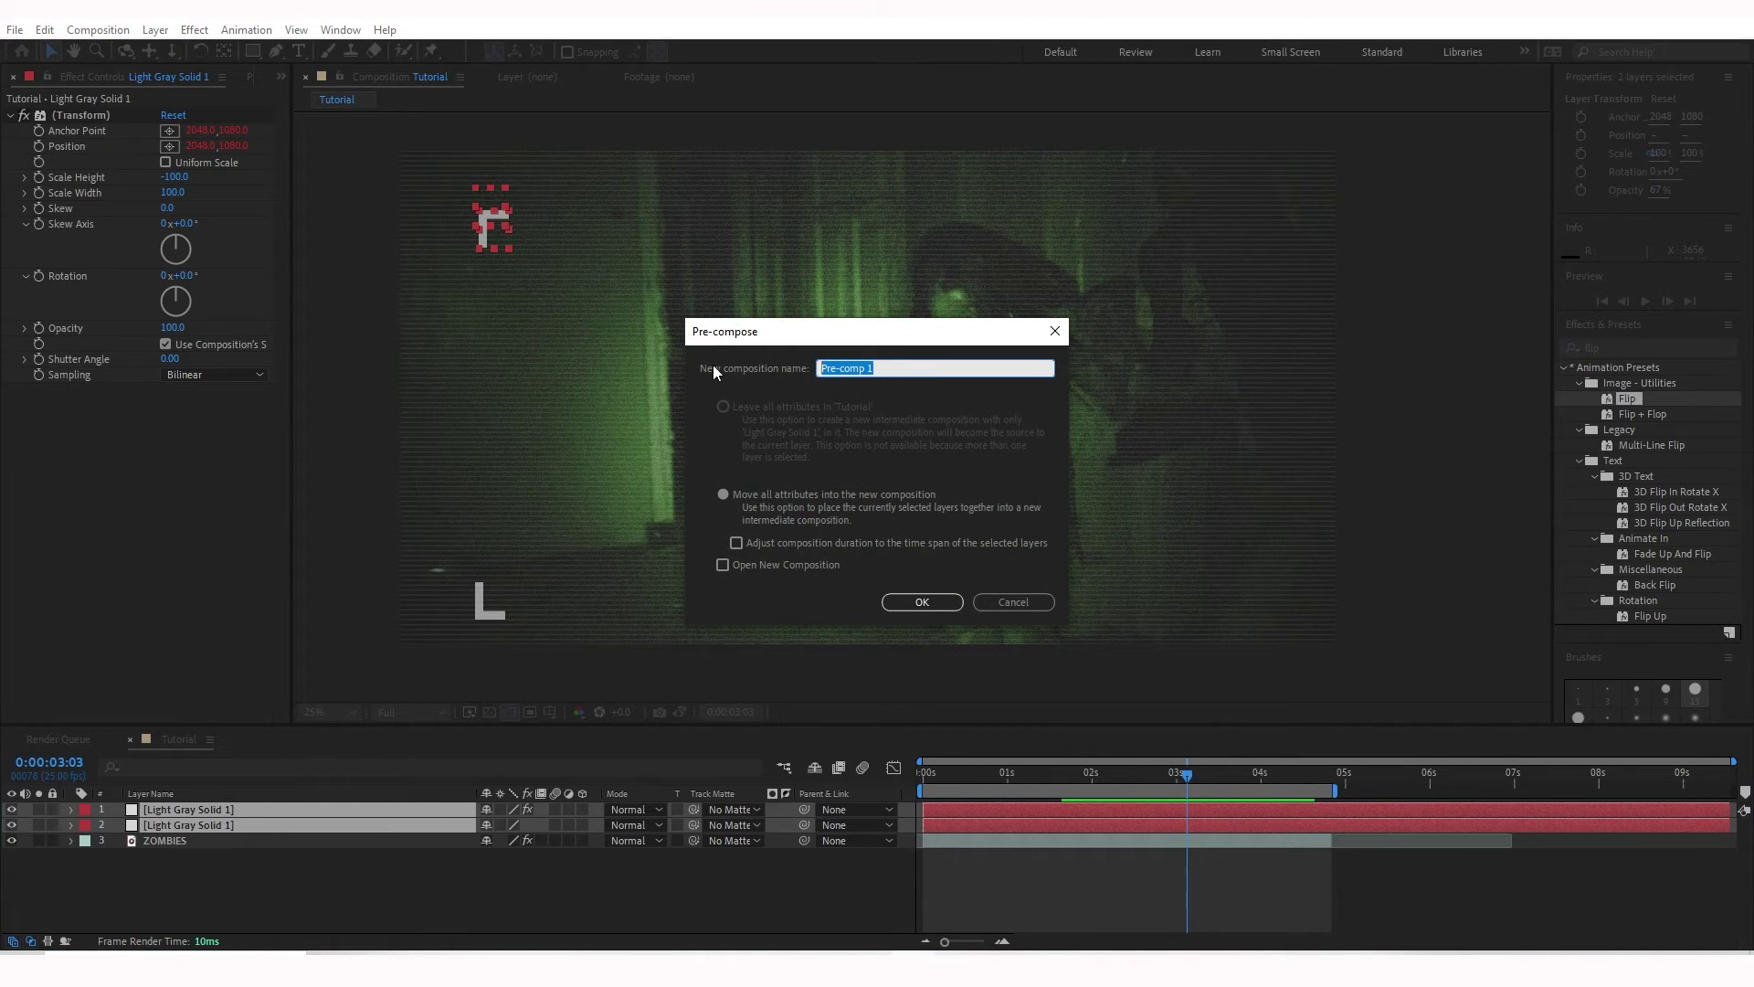
pyautogui.write('Brackets')
pyautogui.click(821, 368)
pyautogui.write('Left')
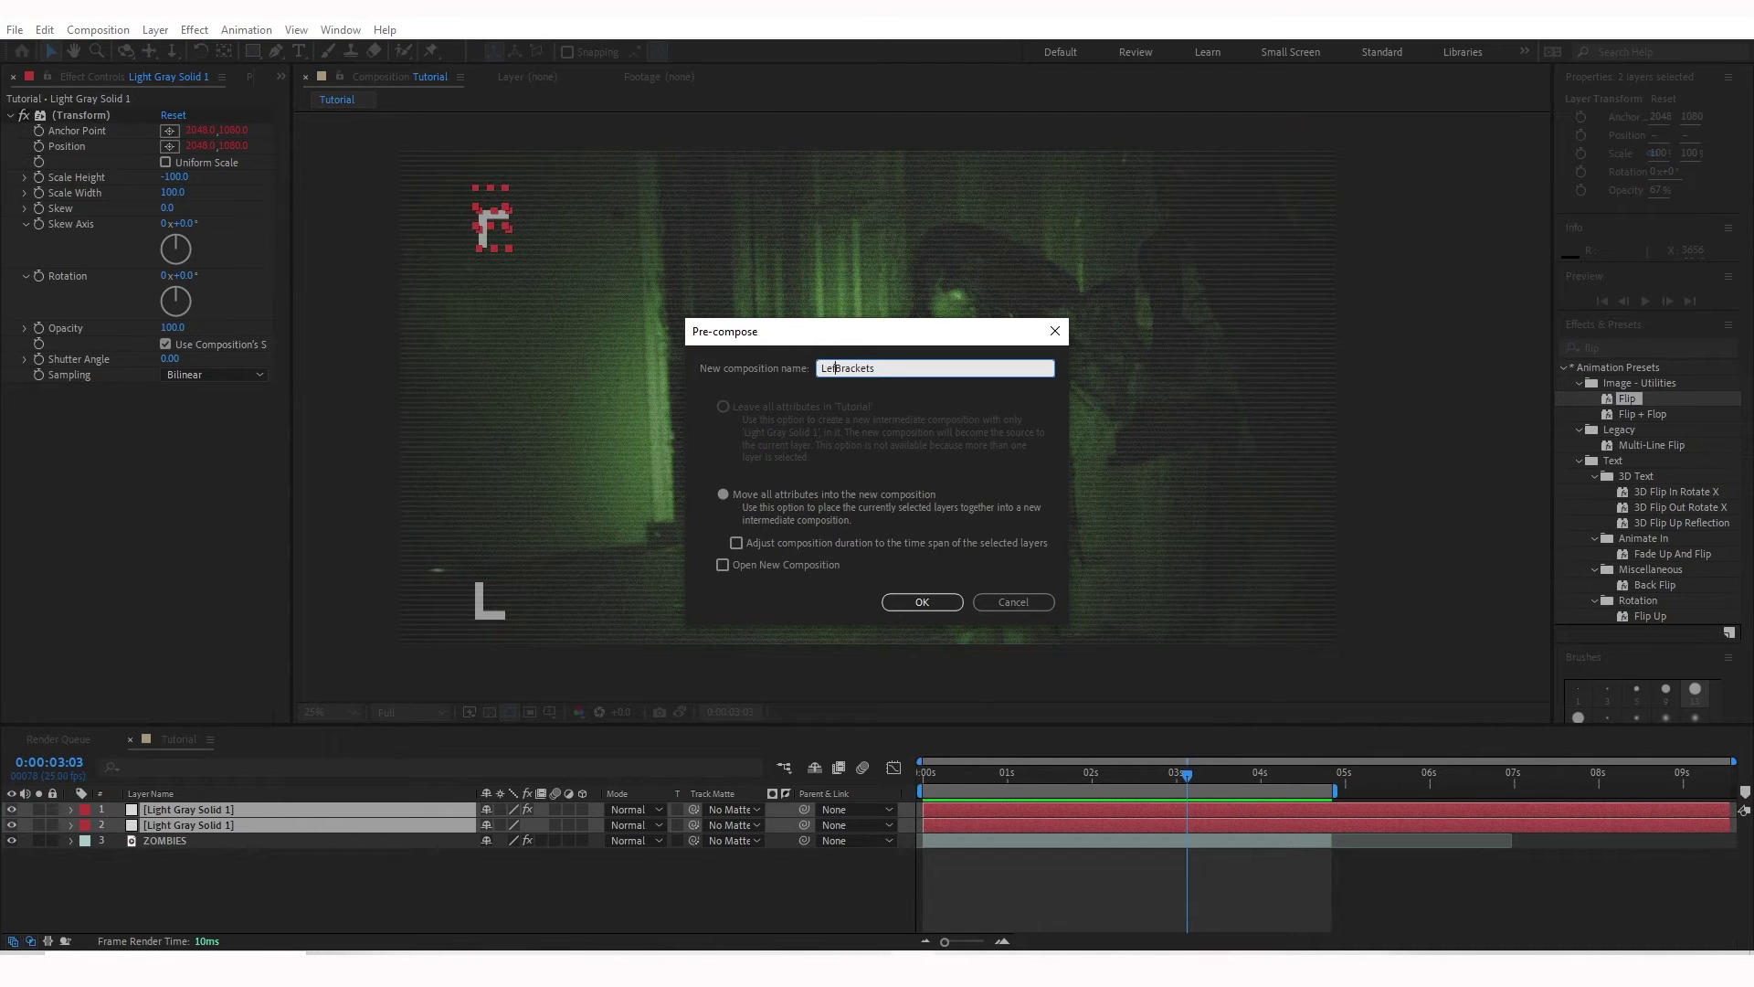
pyautogui.click(922, 602)
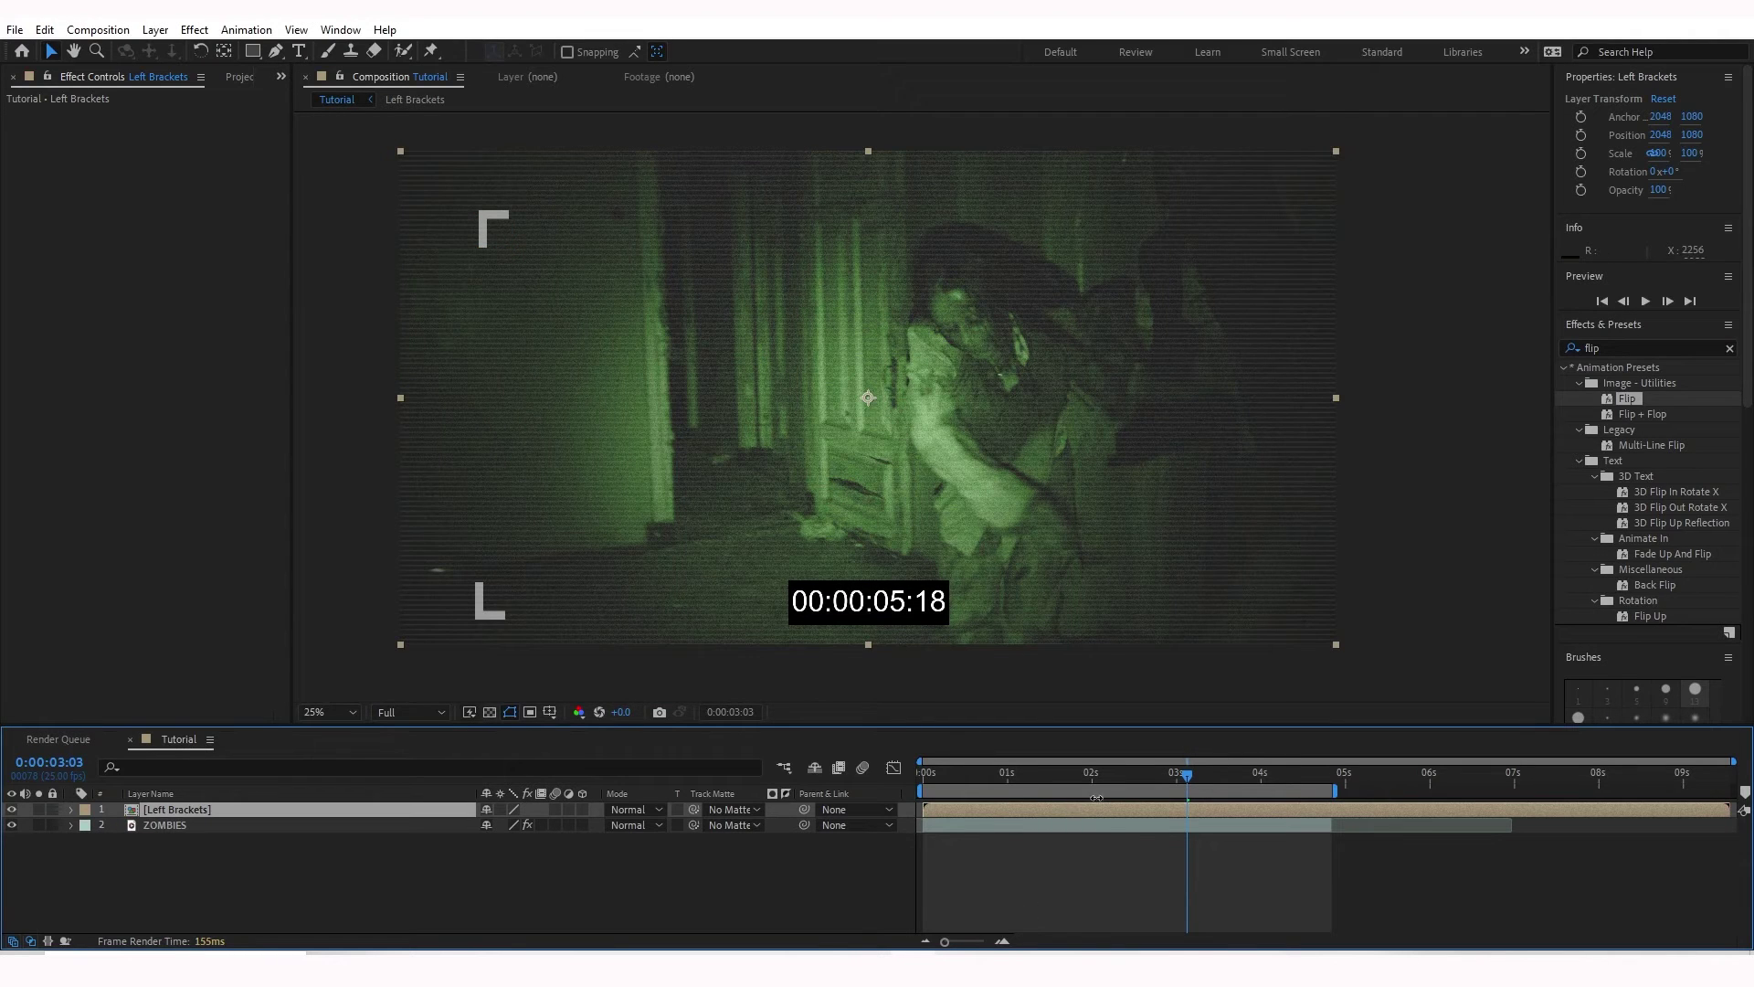
# Step: Nudge Left Brackets right, duplicate it, and flip the copy across to bracket the right-side corners
pyautogui.moveTo(470, 316)
pyautogui.mouseDown()
pyautogui.moveTo(530, 310)
pyautogui.moveTo(466, 308)
pyautogui.mouseUp()
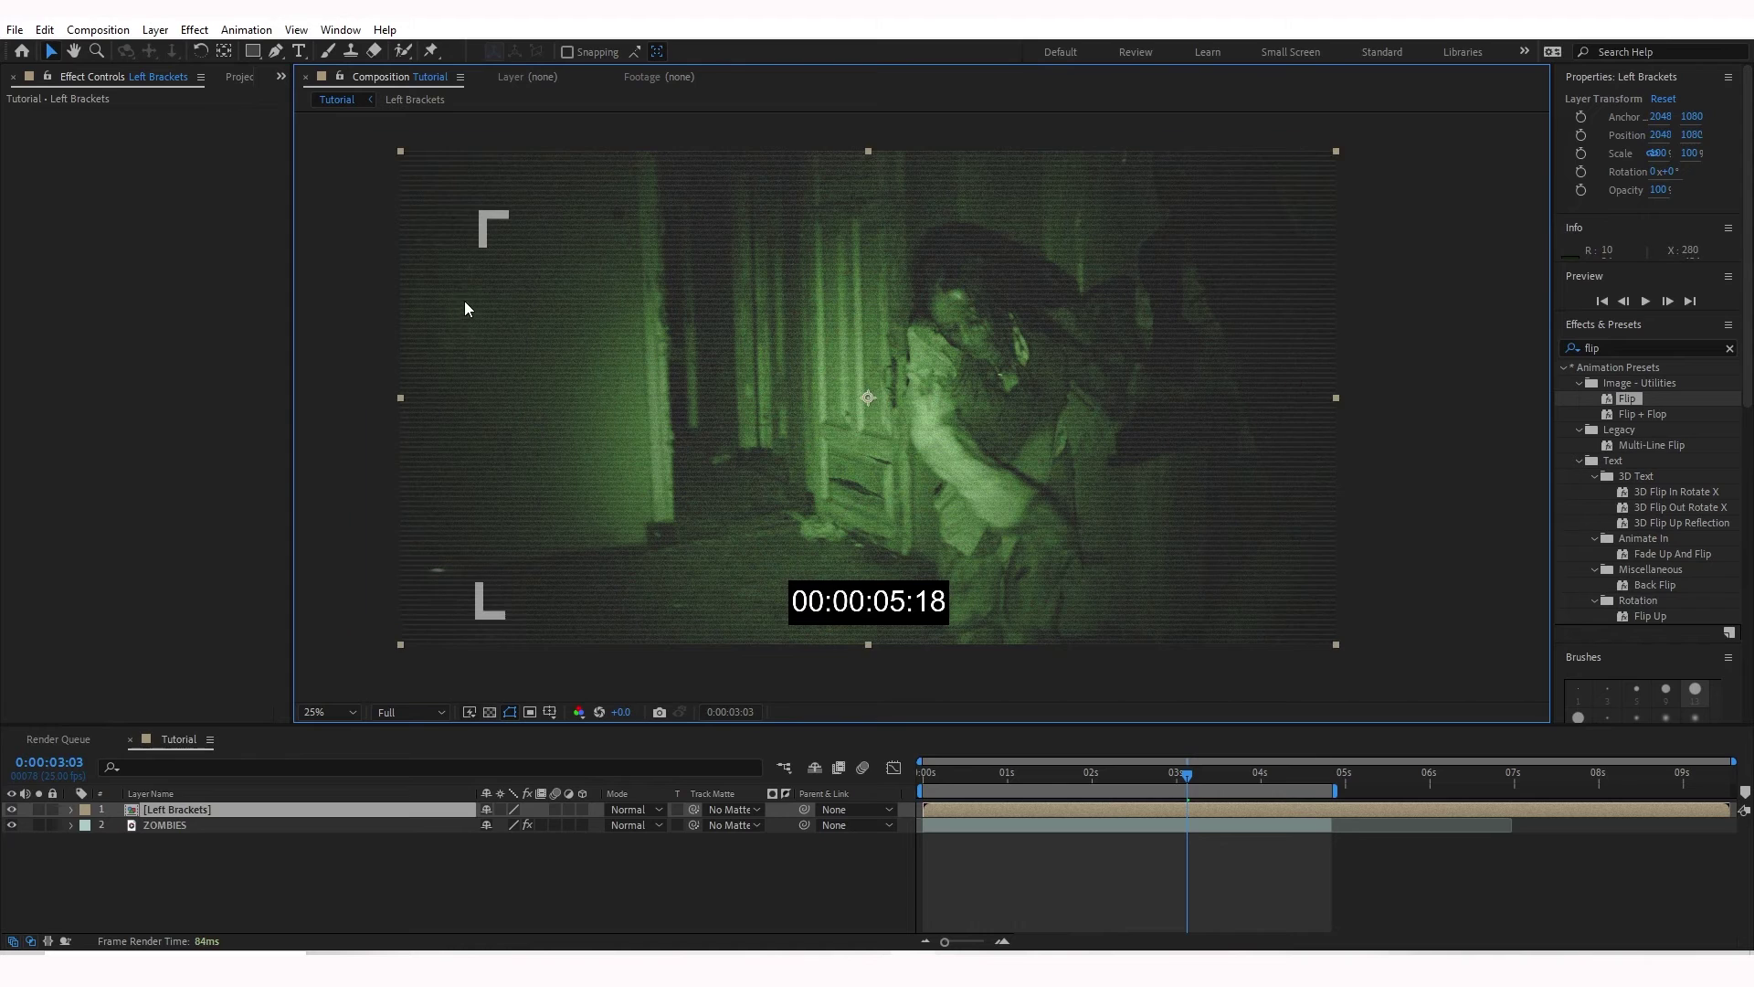
pyautogui.click(1076, 809)
pyautogui.hotkey('ctrl', 'd')
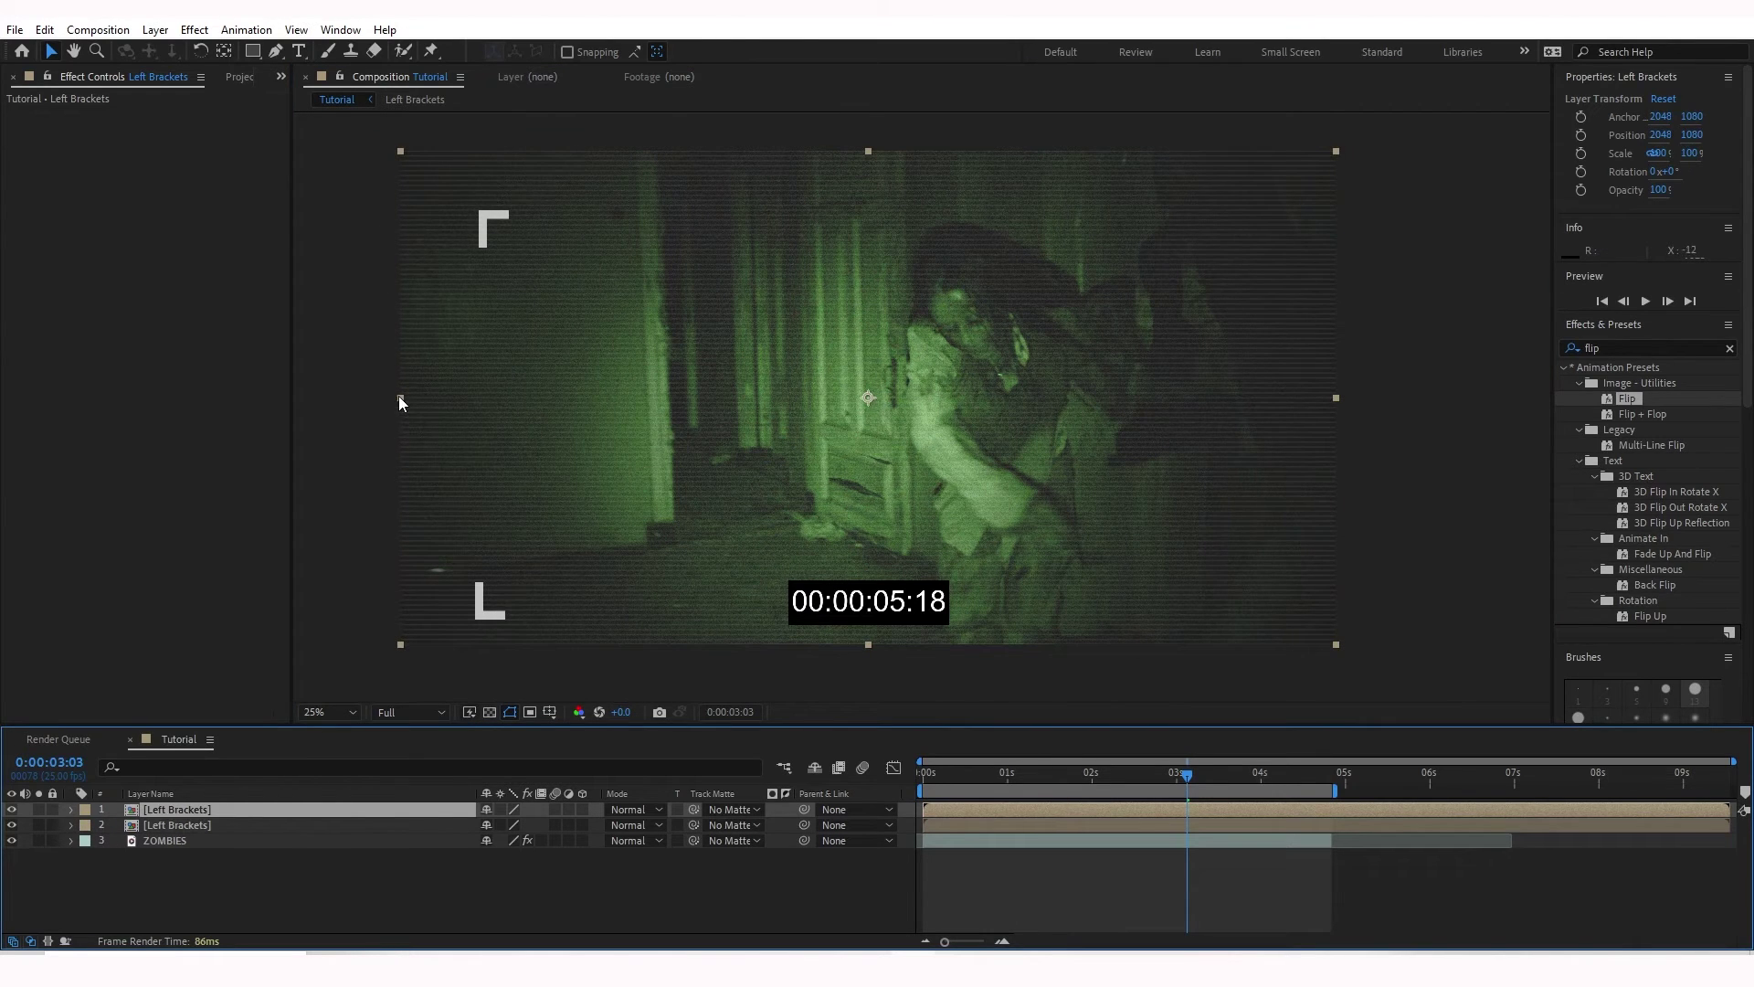
pyautogui.moveTo(400, 399); pyautogui.dragTo(1340, 397)
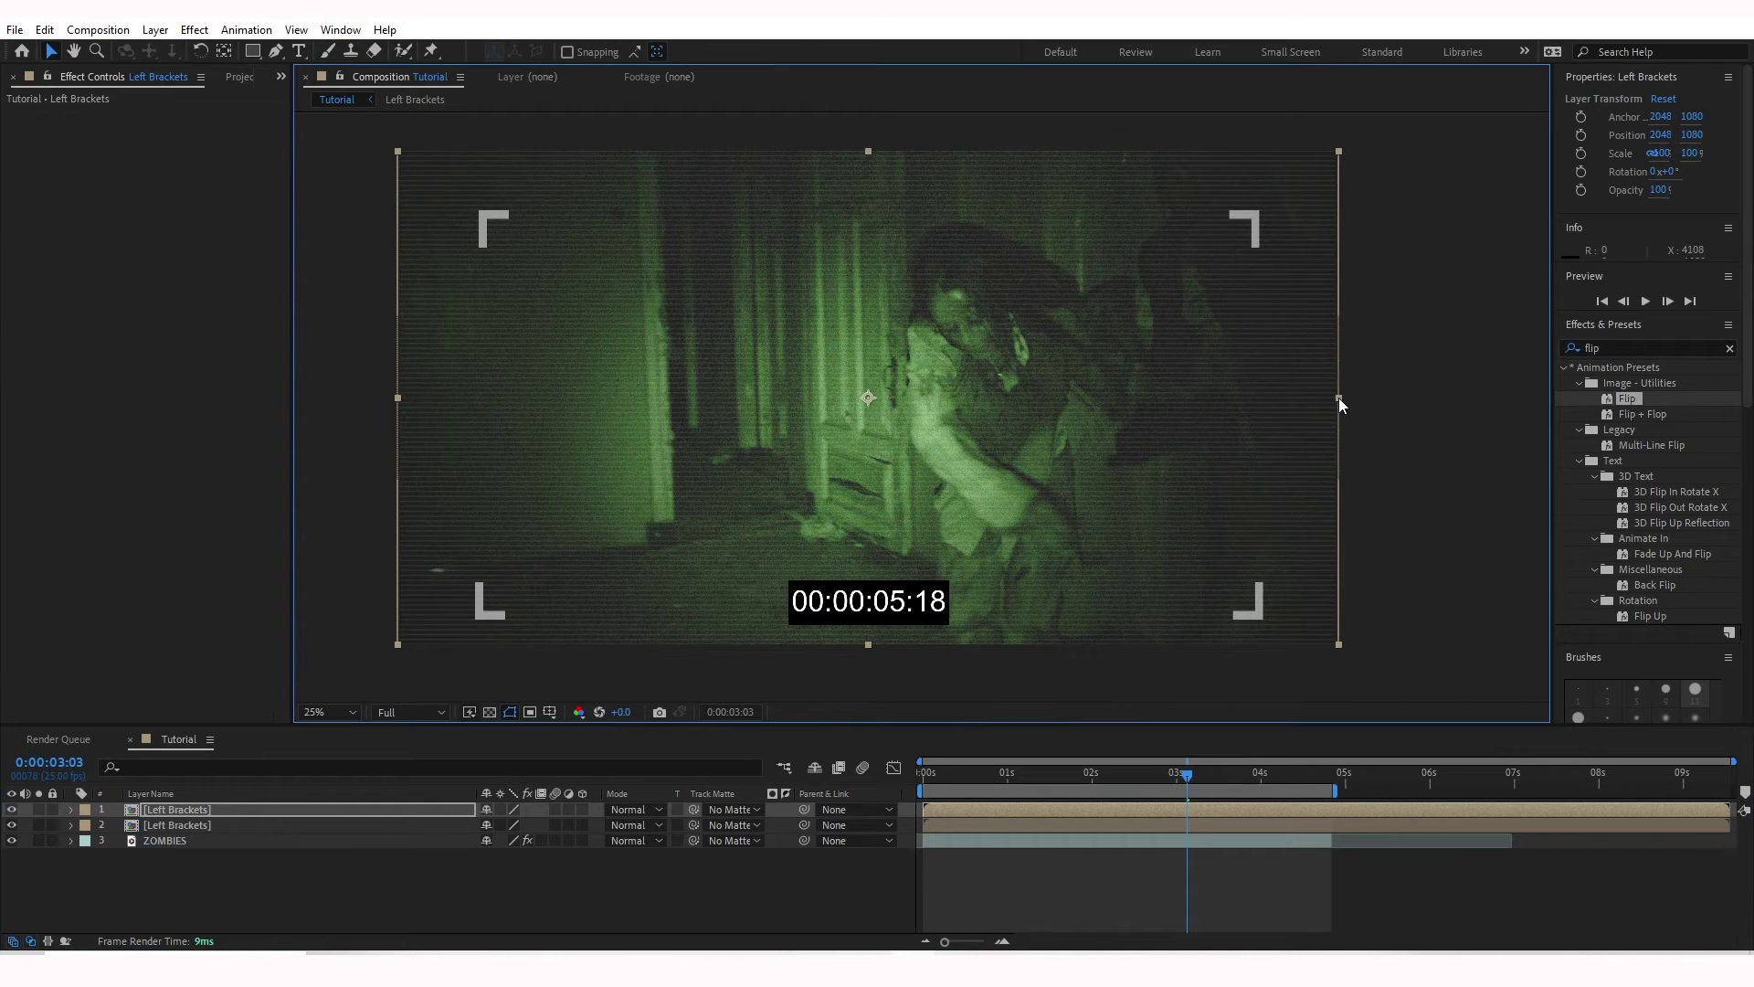
pyautogui.click(1415, 427)
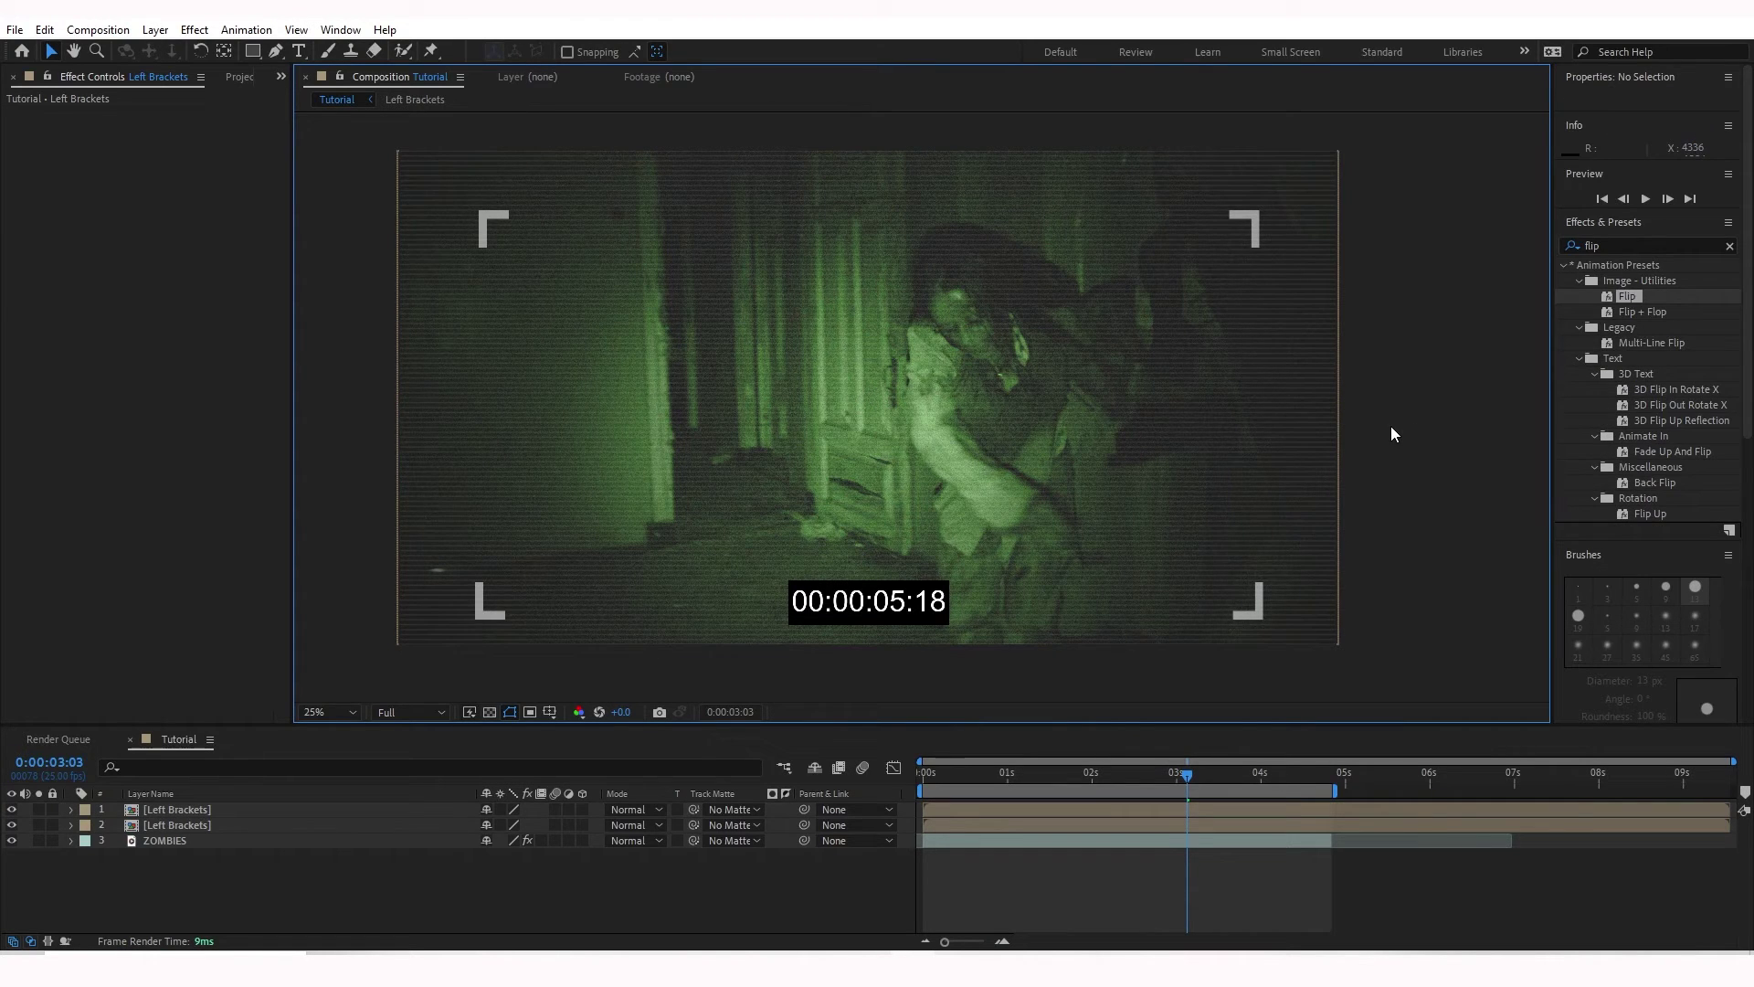
pyautogui.click(1188, 825)
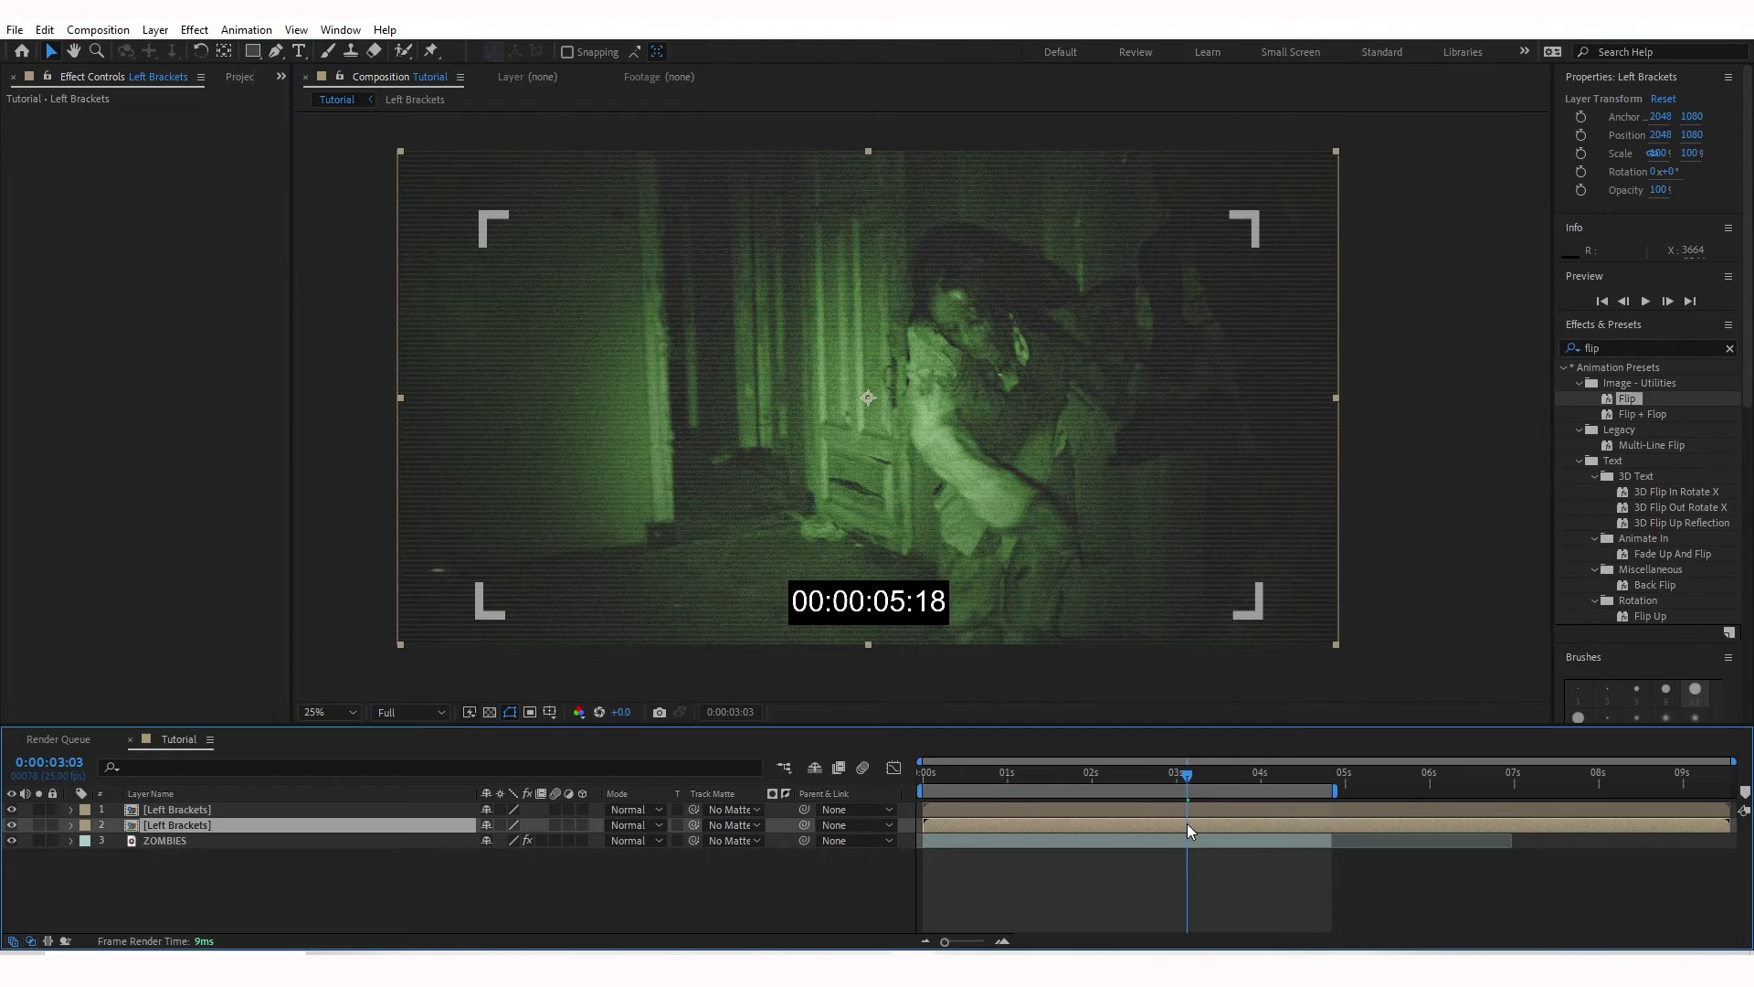
# Step: Pre-compose both Left Brackets layers into a single precomp named 'Brackets'
pyautogui.keyDown('shift'); pyautogui.click(1183, 805); pyautogui.keyUp('shift')
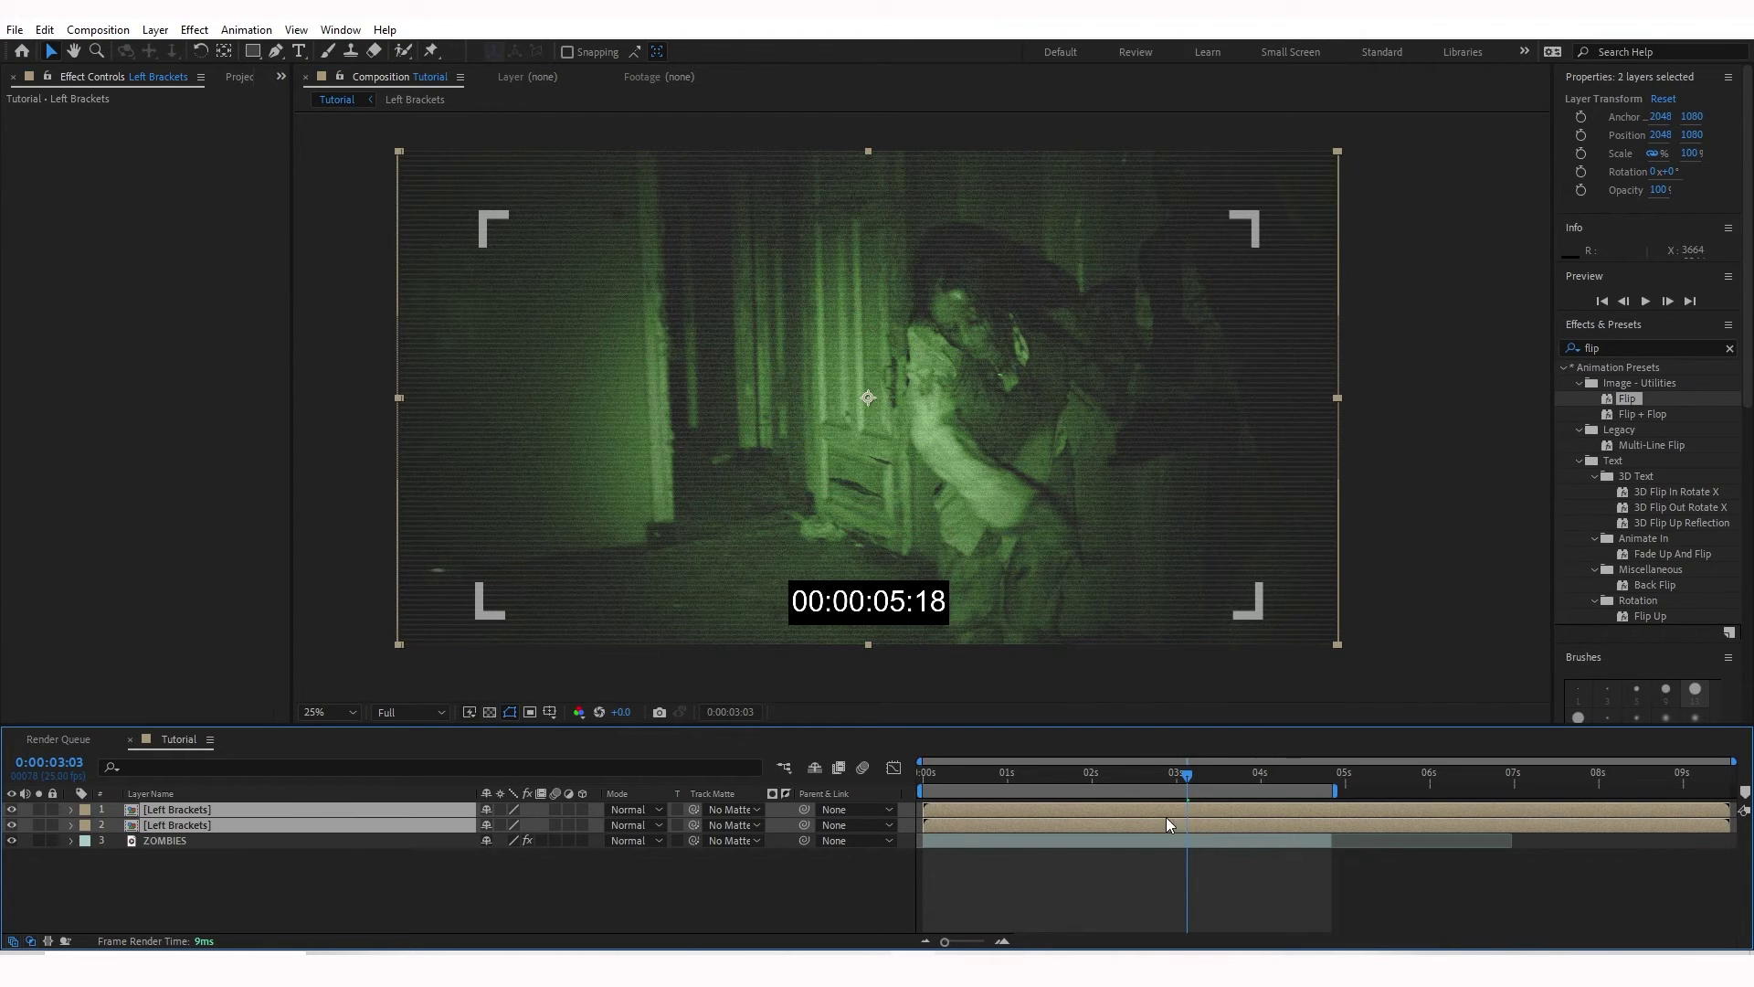
pyautogui.rightClick(1181, 806)
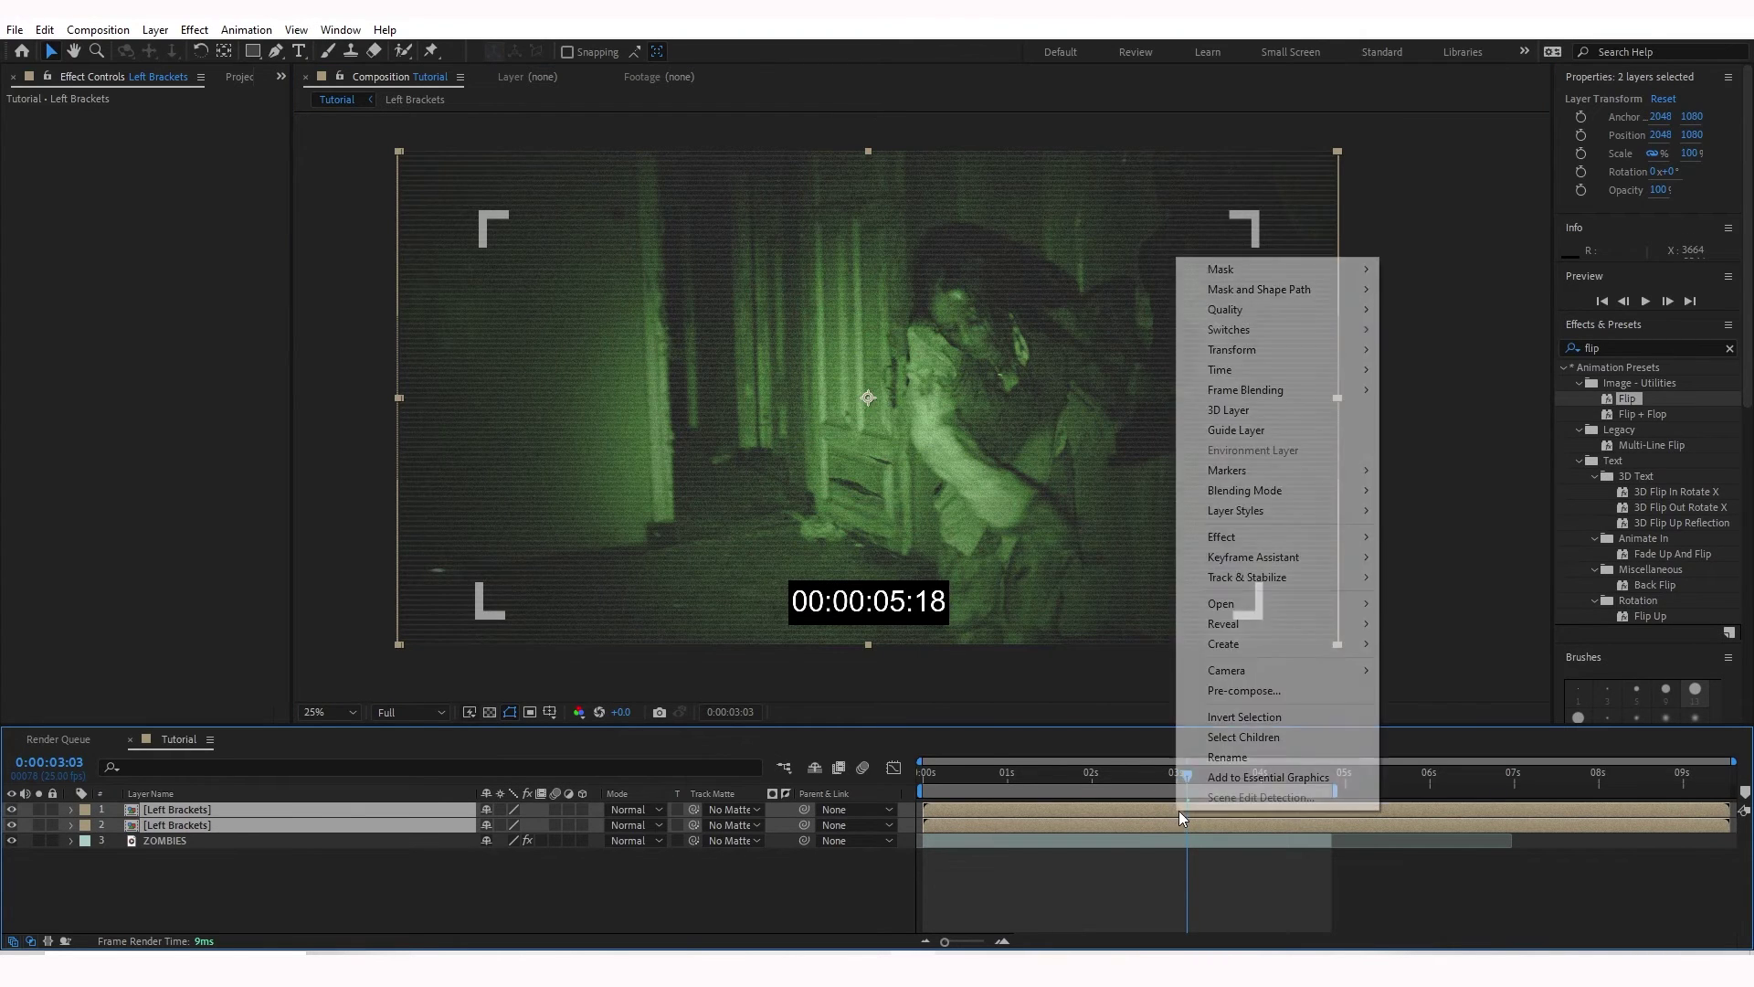
pyautogui.click(1221, 689)
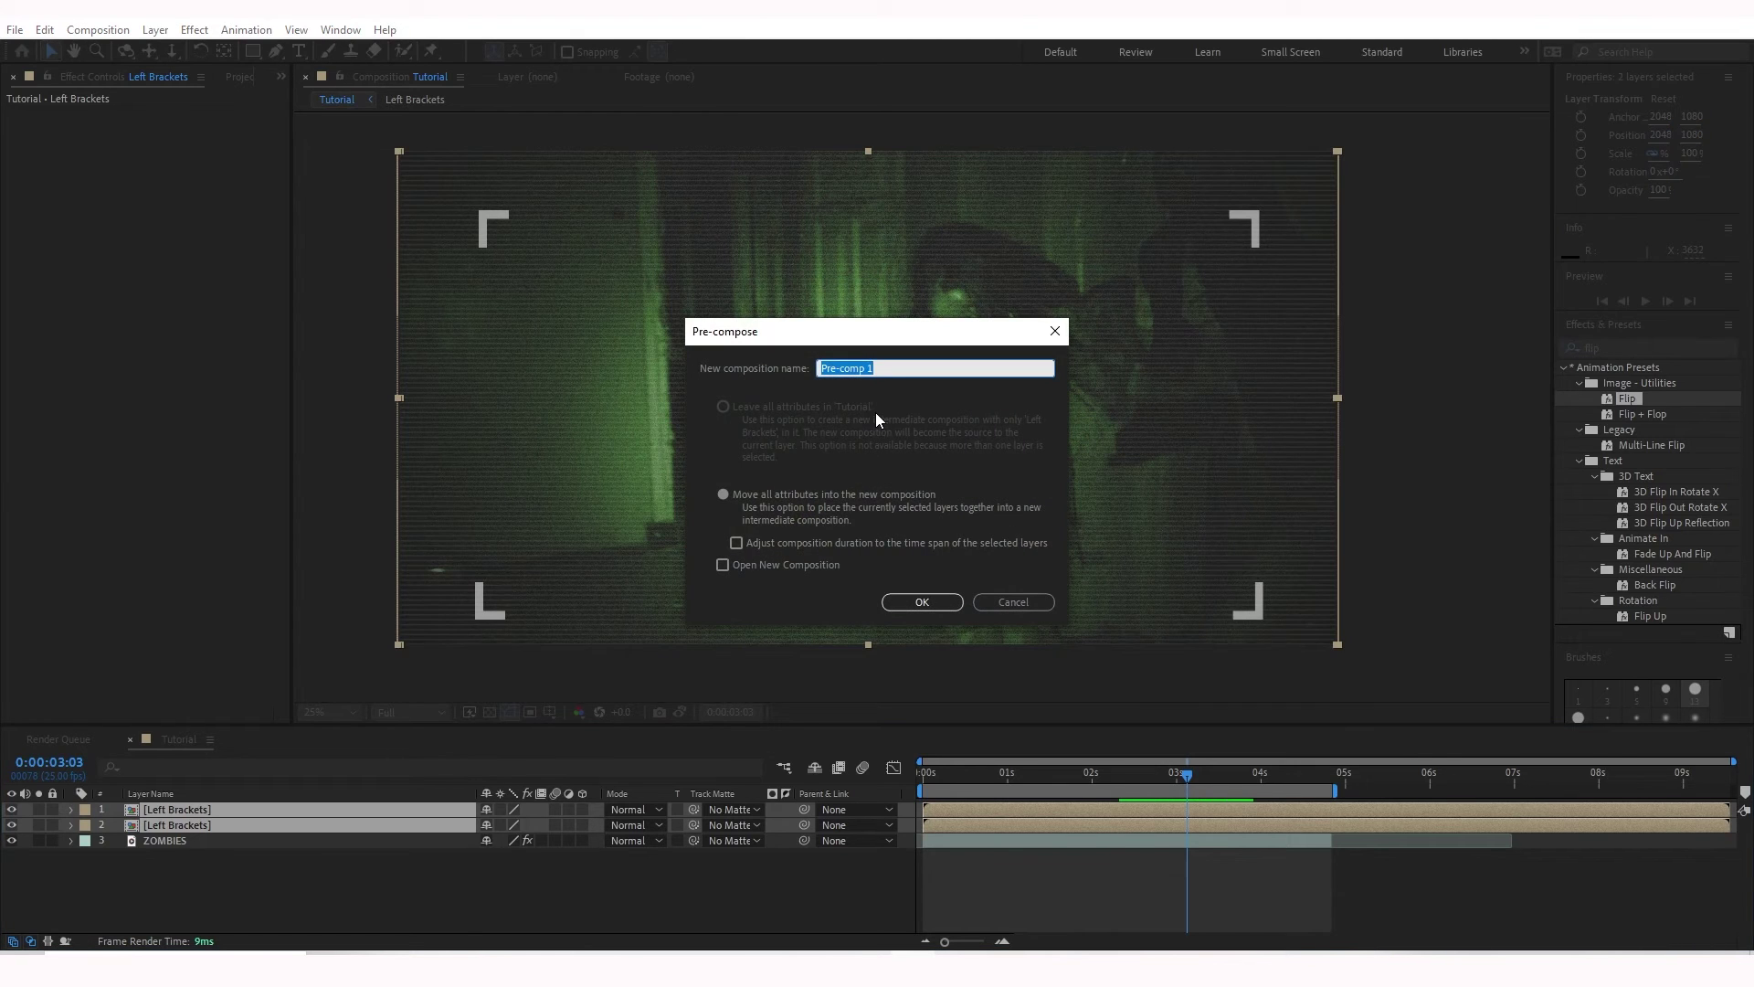
pyautogui.write('Brackets')
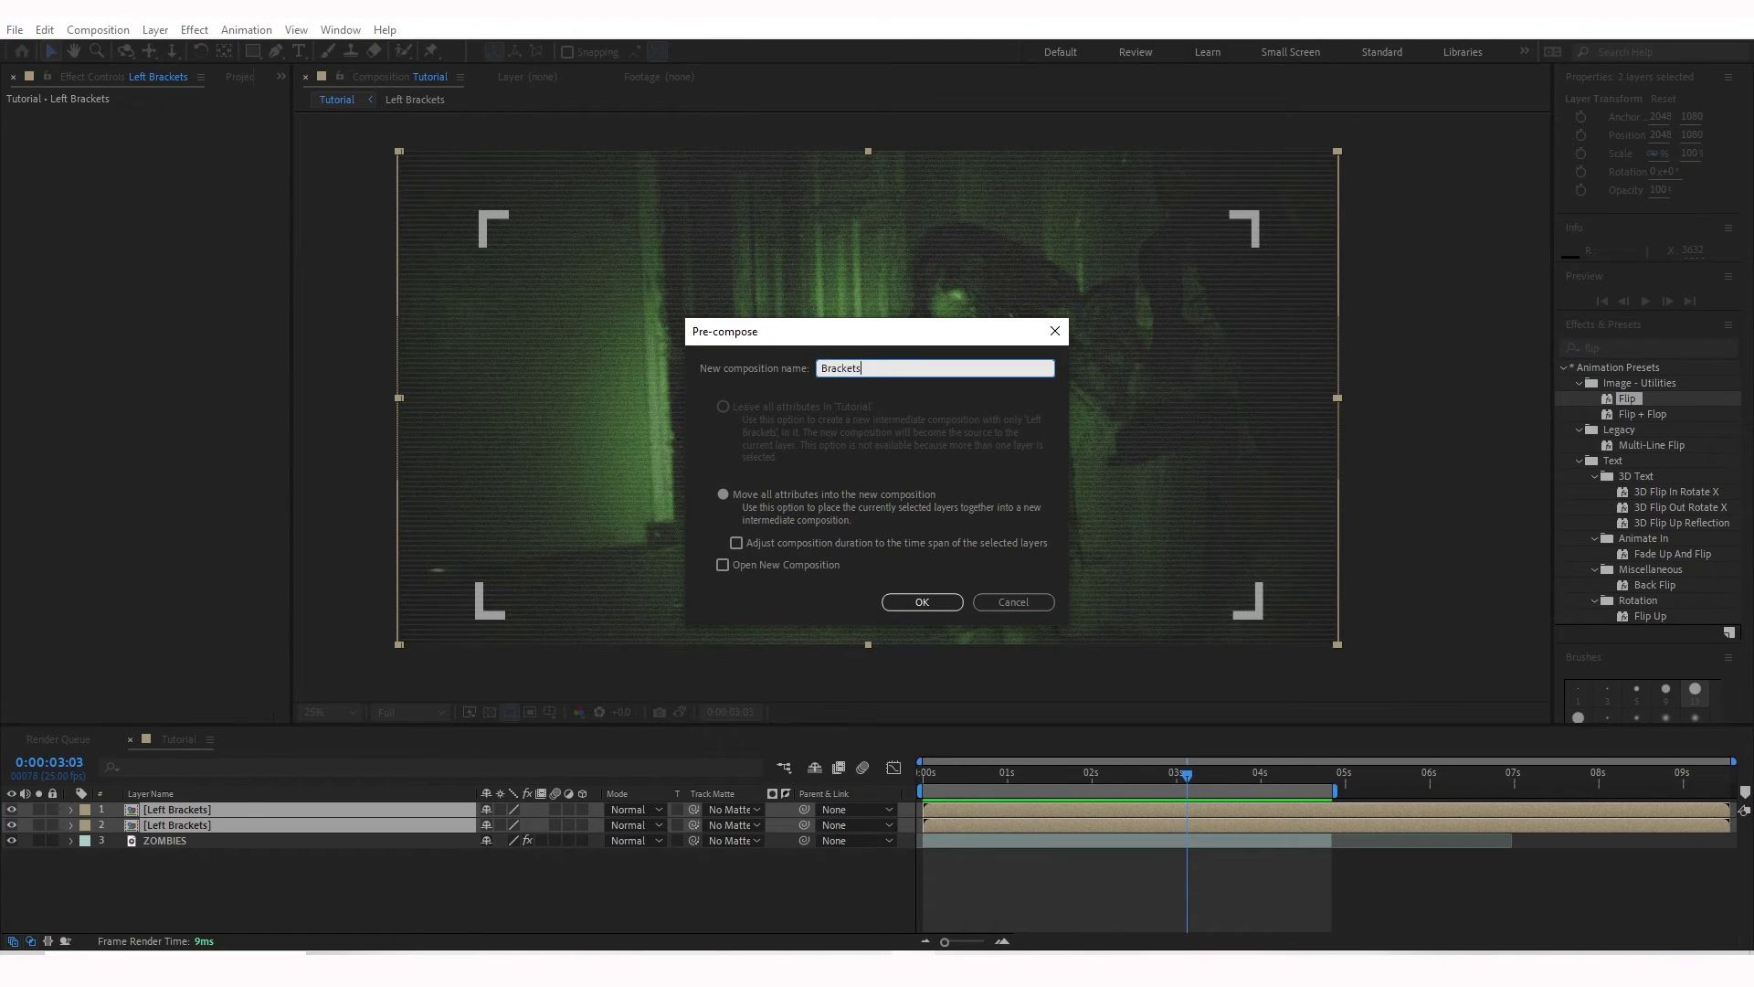
pyautogui.click(922, 601)
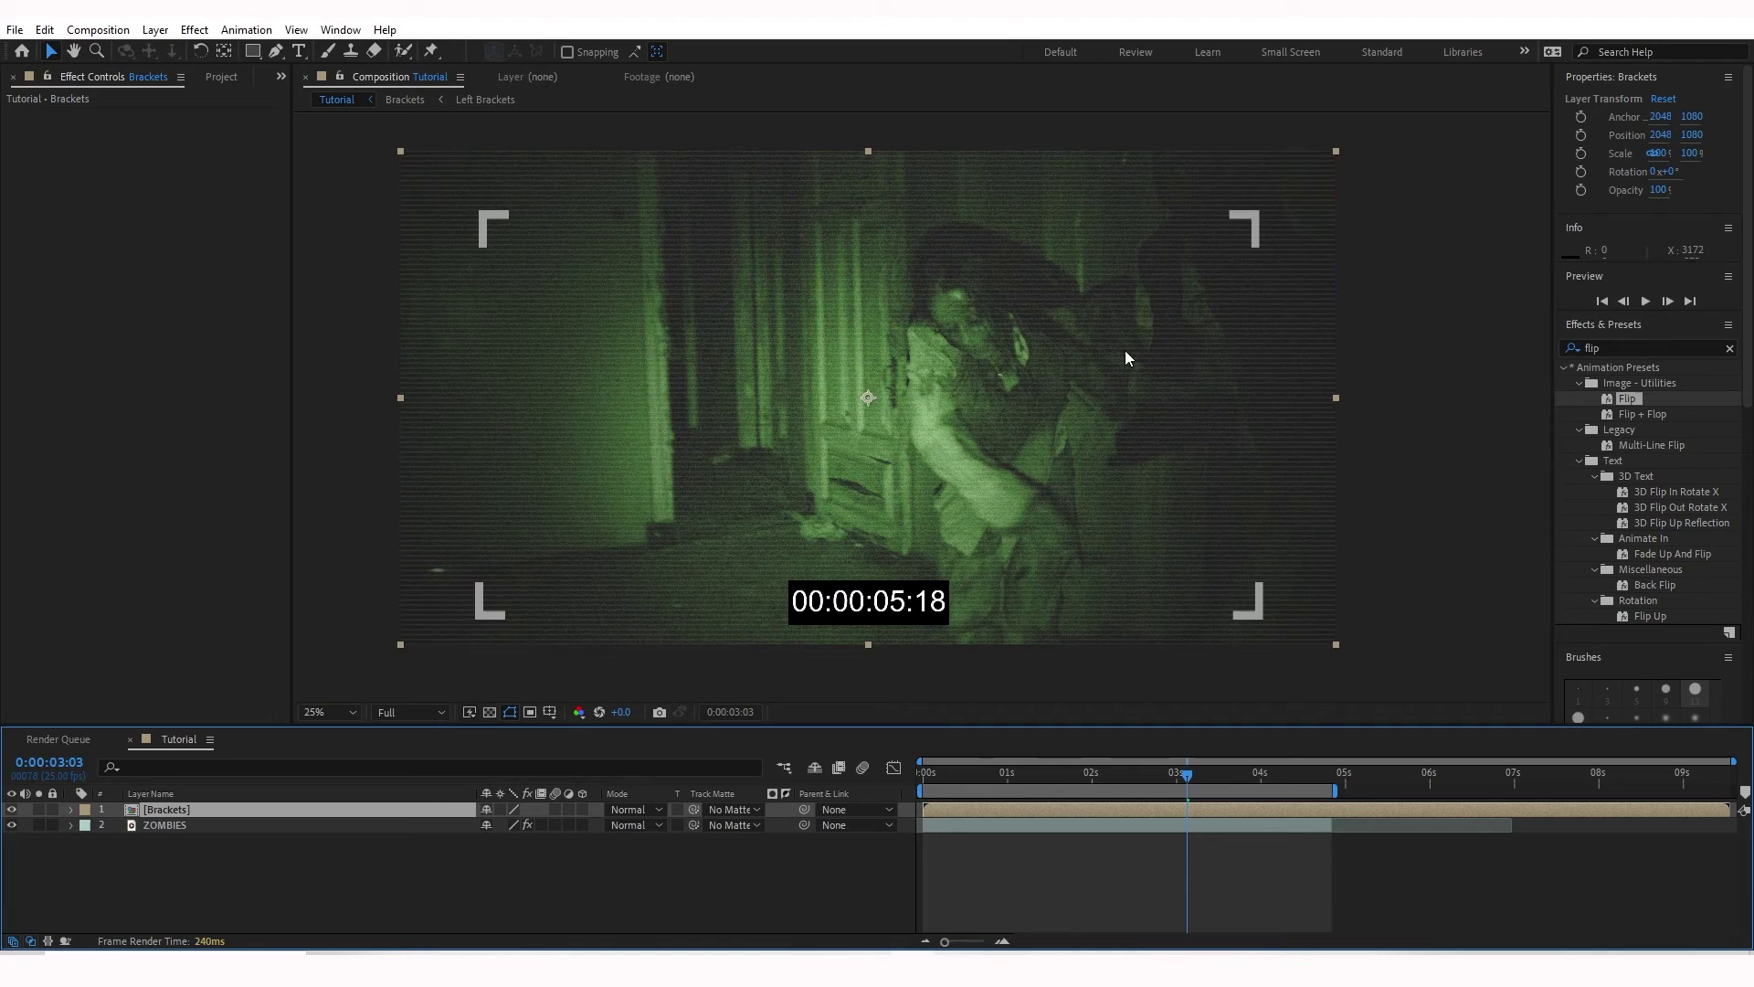
# Step: Undo the accidental nudge of the Brackets layer and deselect all layers
pyautogui.moveTo(1074, 343); pyautogui.dragTo(1092, 348)
pyautogui.hotkey('ctrl', 'z')
pyautogui.hotkey('ctrl', 'shift', 'a')
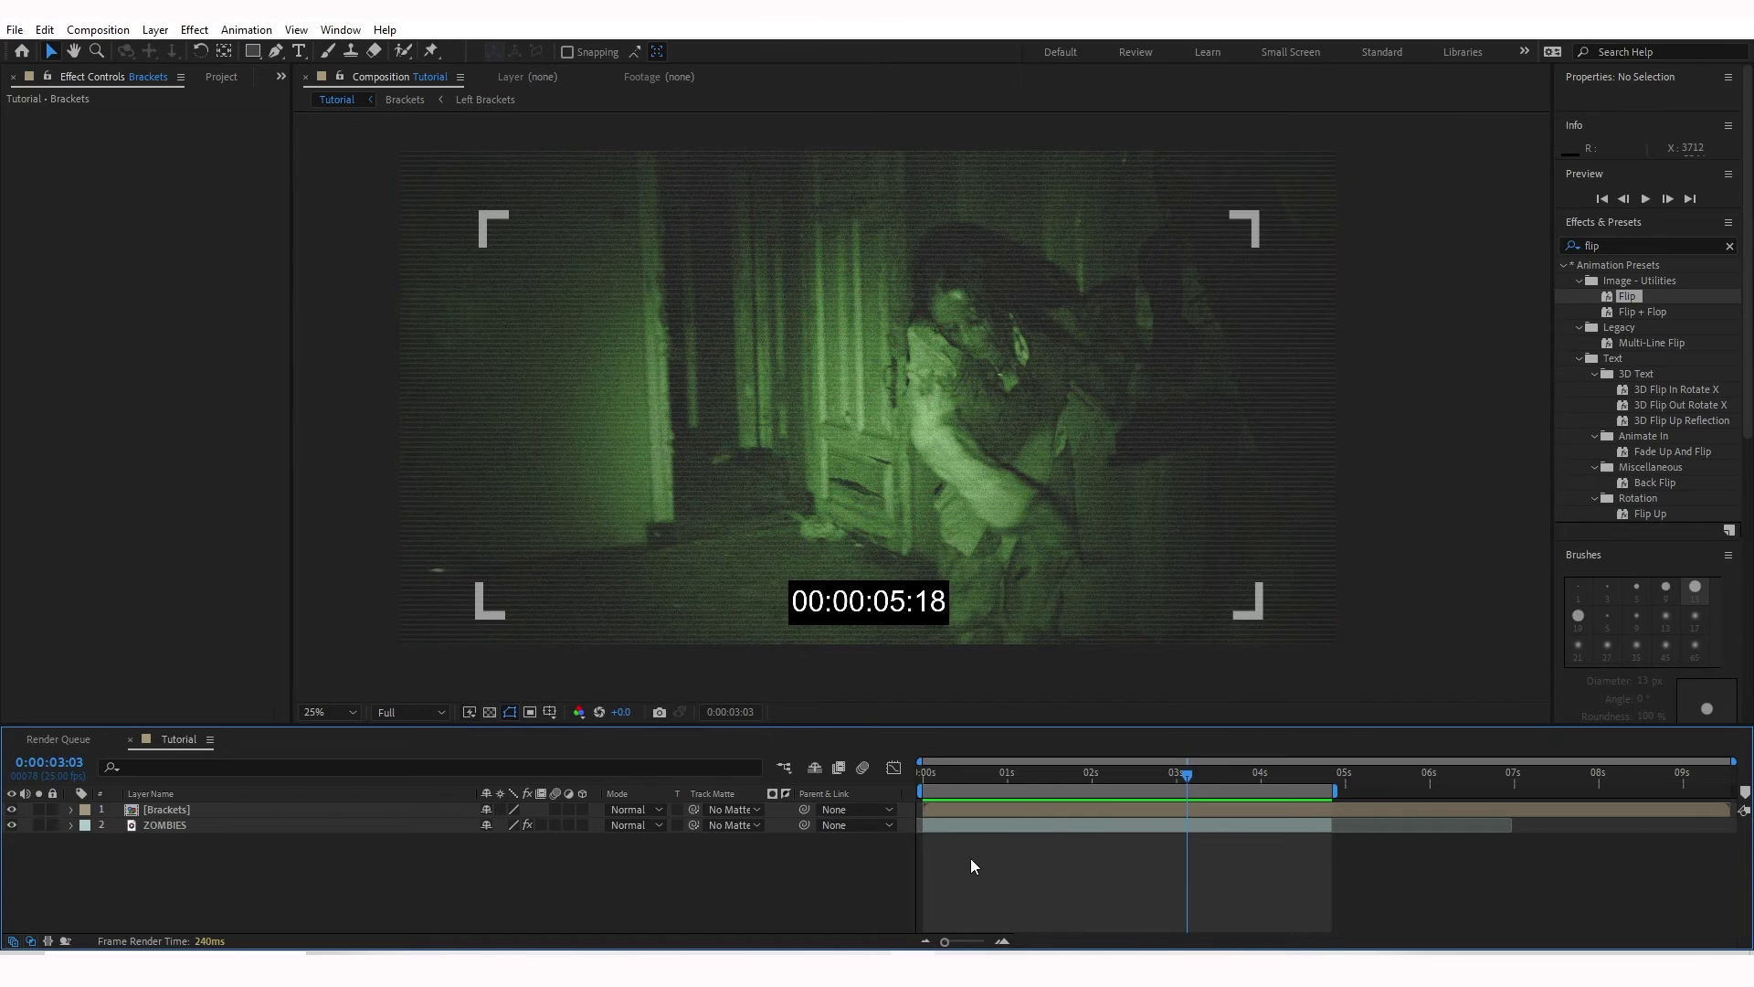
pyautogui.click(155, 29)
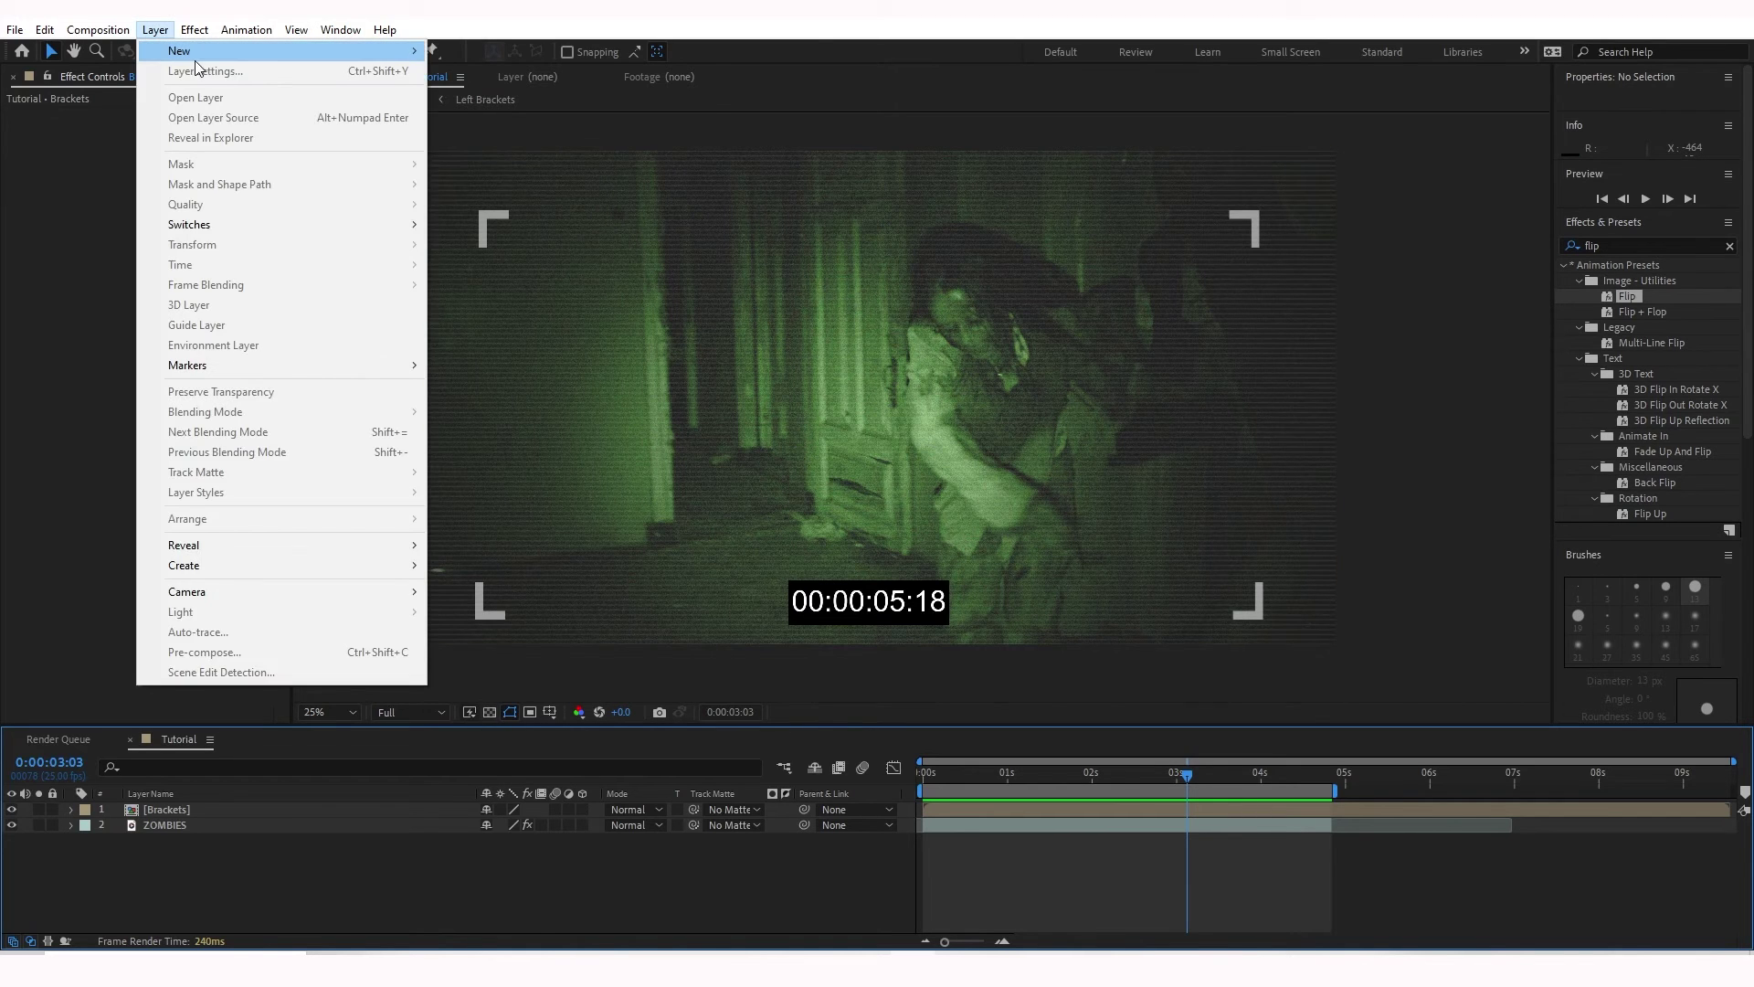
# Step: Create Adjustment Layer 1, then select ZOMBIES' Solid Composite, Minimax, Noise, Venetian Blinds and Color Balance (HLS)
pyautogui.moveTo(196, 53)
pyautogui.click(548, 173)
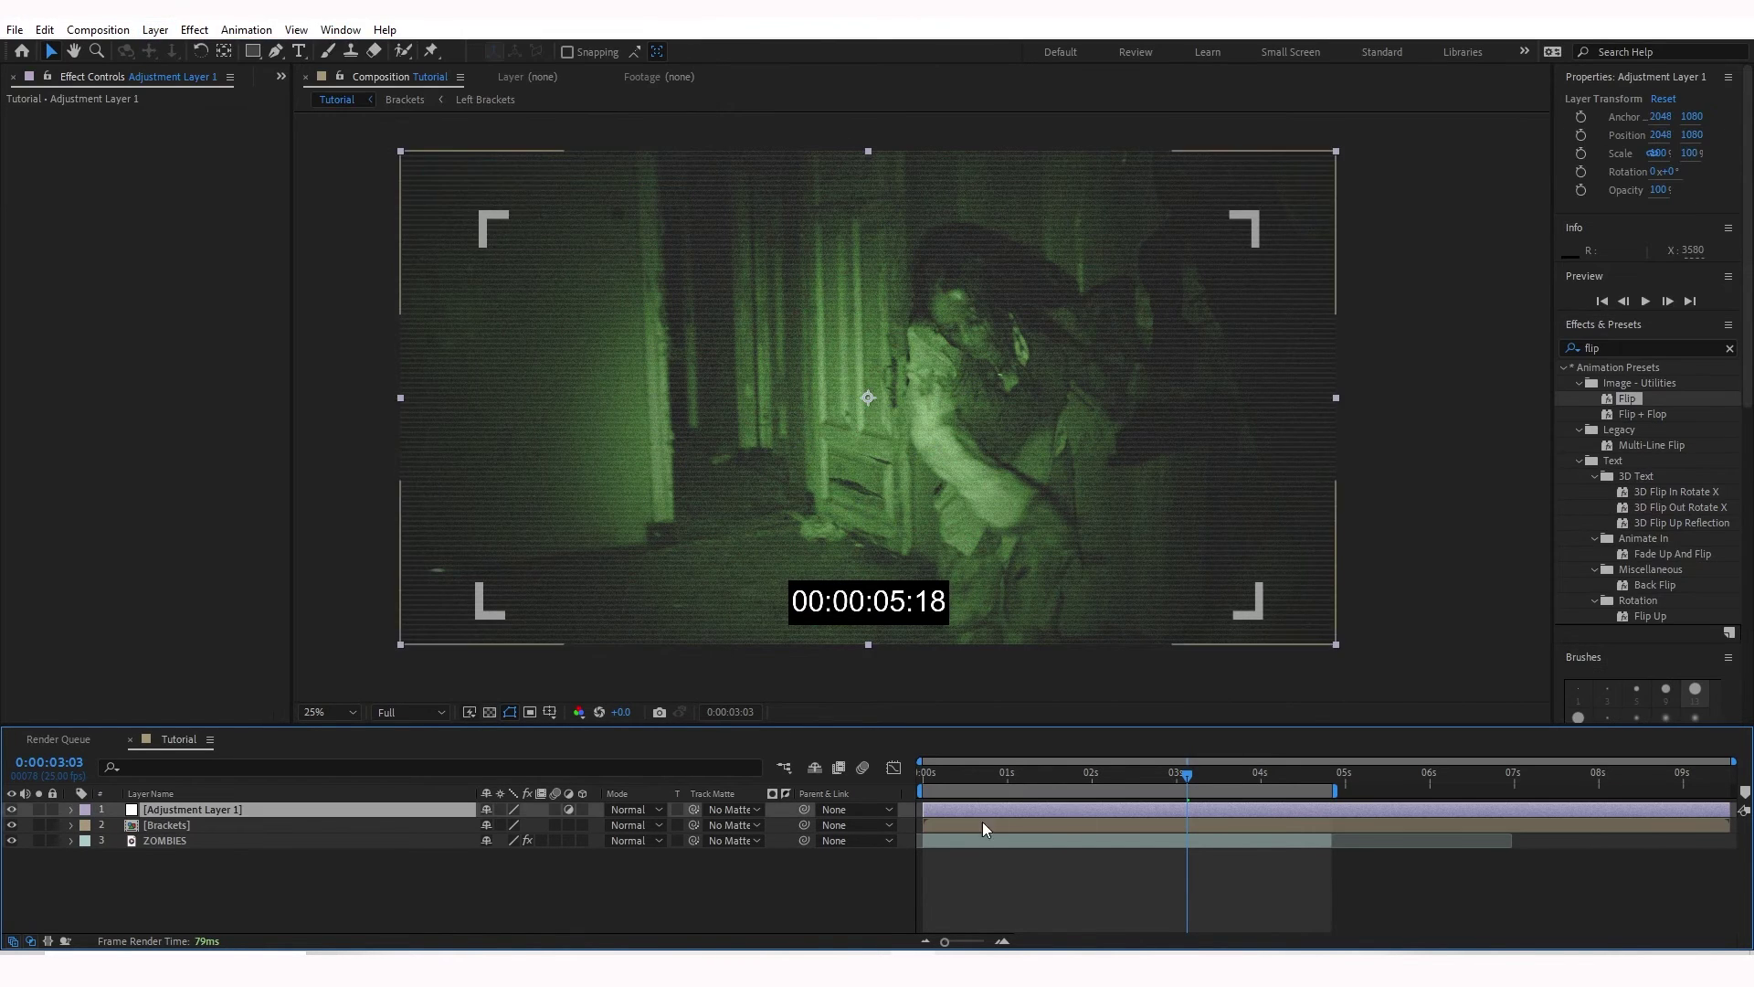
pyautogui.click(995, 839)
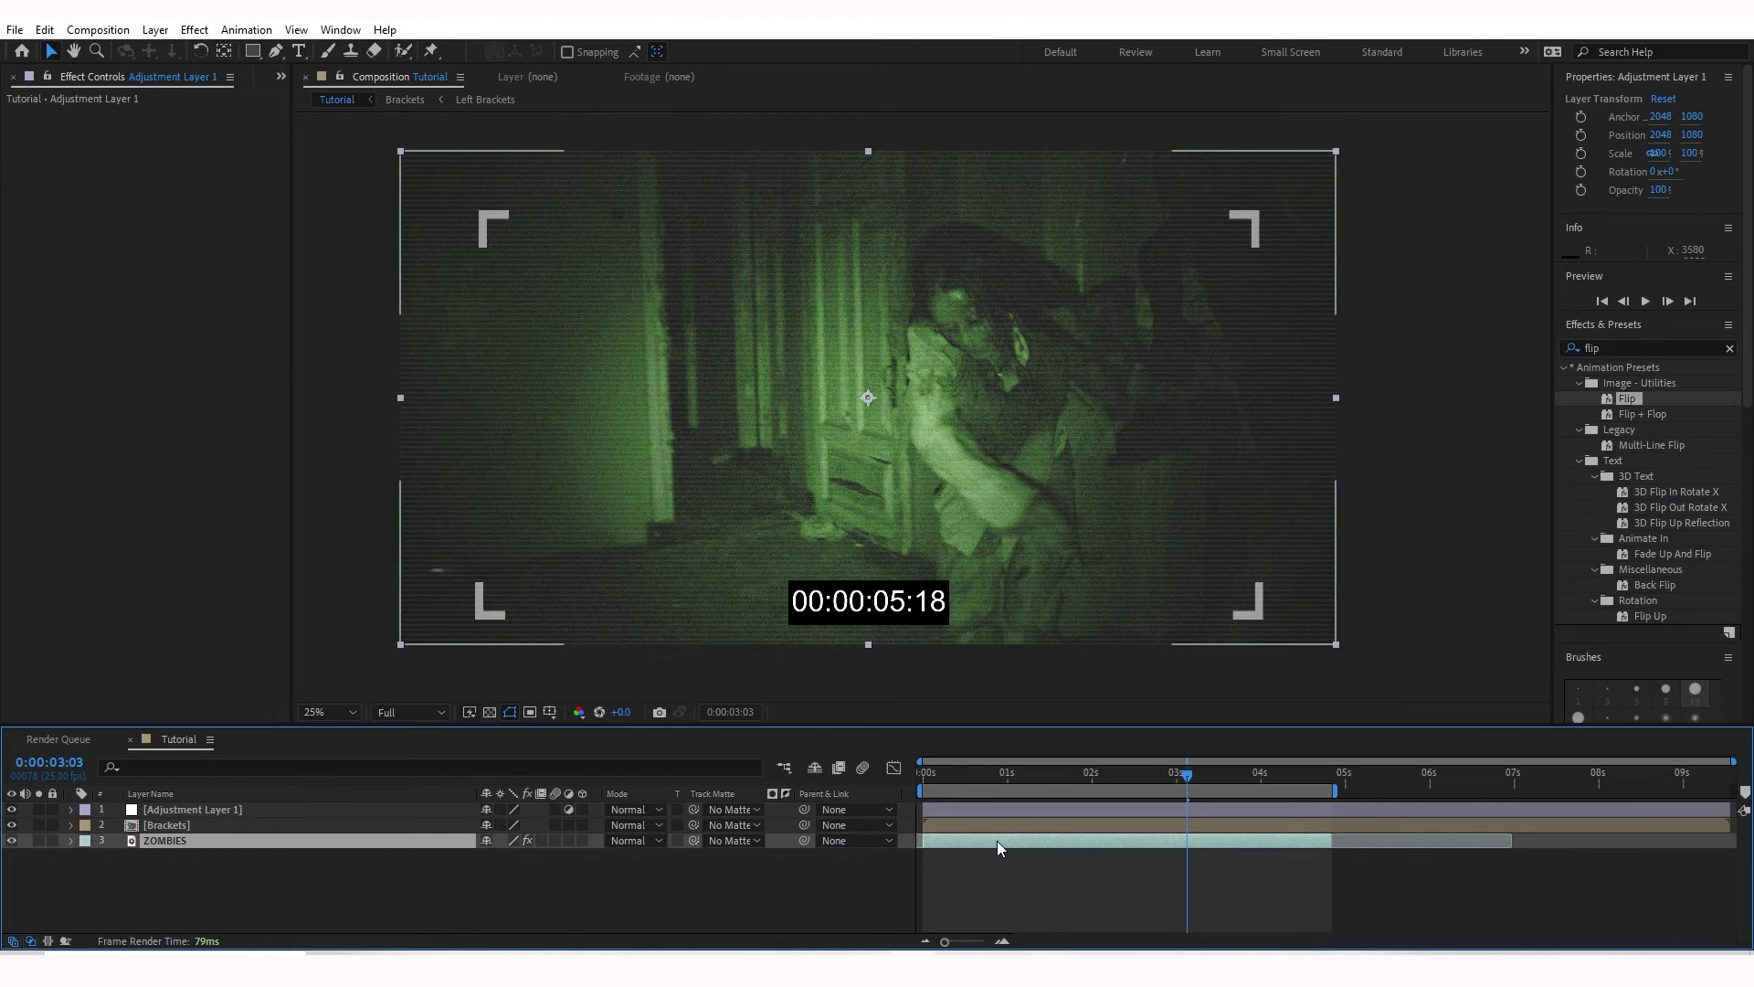
pyautogui.click(51, 115)
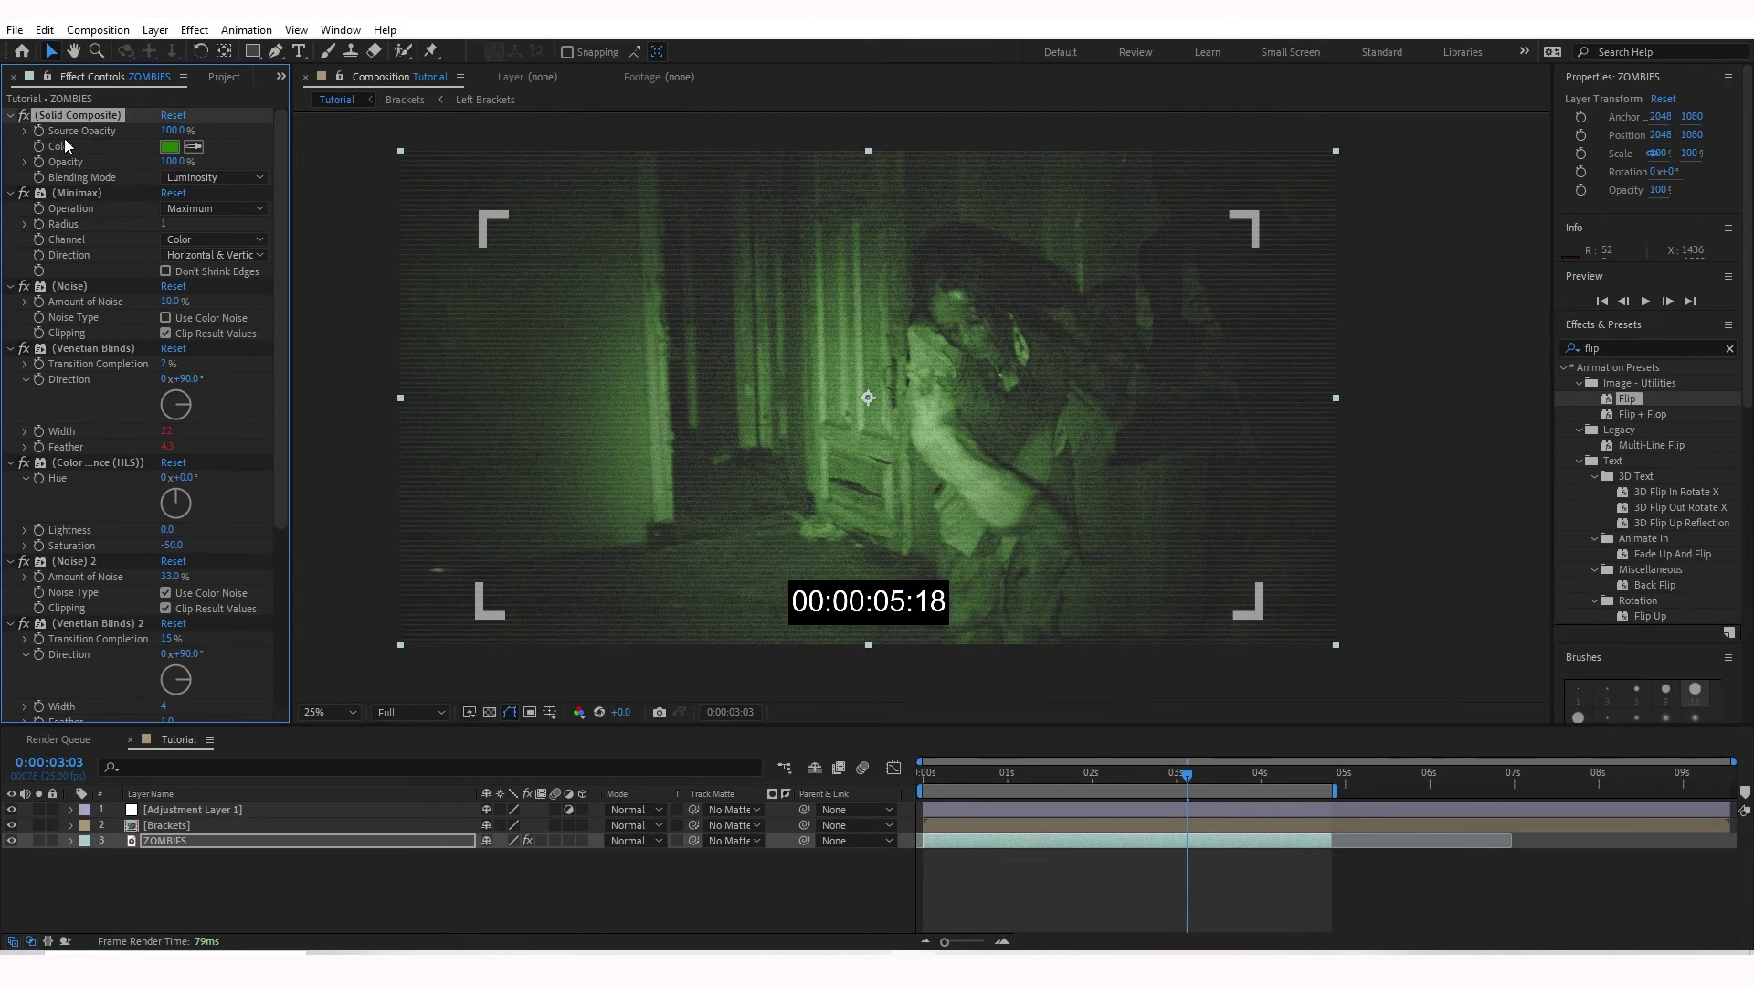
pyautogui.keyDown('ctrl'); pyautogui.click(66, 194); pyautogui.keyUp('ctrl')
pyautogui.keyDown('ctrl'); pyautogui.click(56, 286); pyautogui.keyUp('ctrl')
pyautogui.keyDown('ctrl'); pyautogui.click(58, 348); pyautogui.keyUp('ctrl')
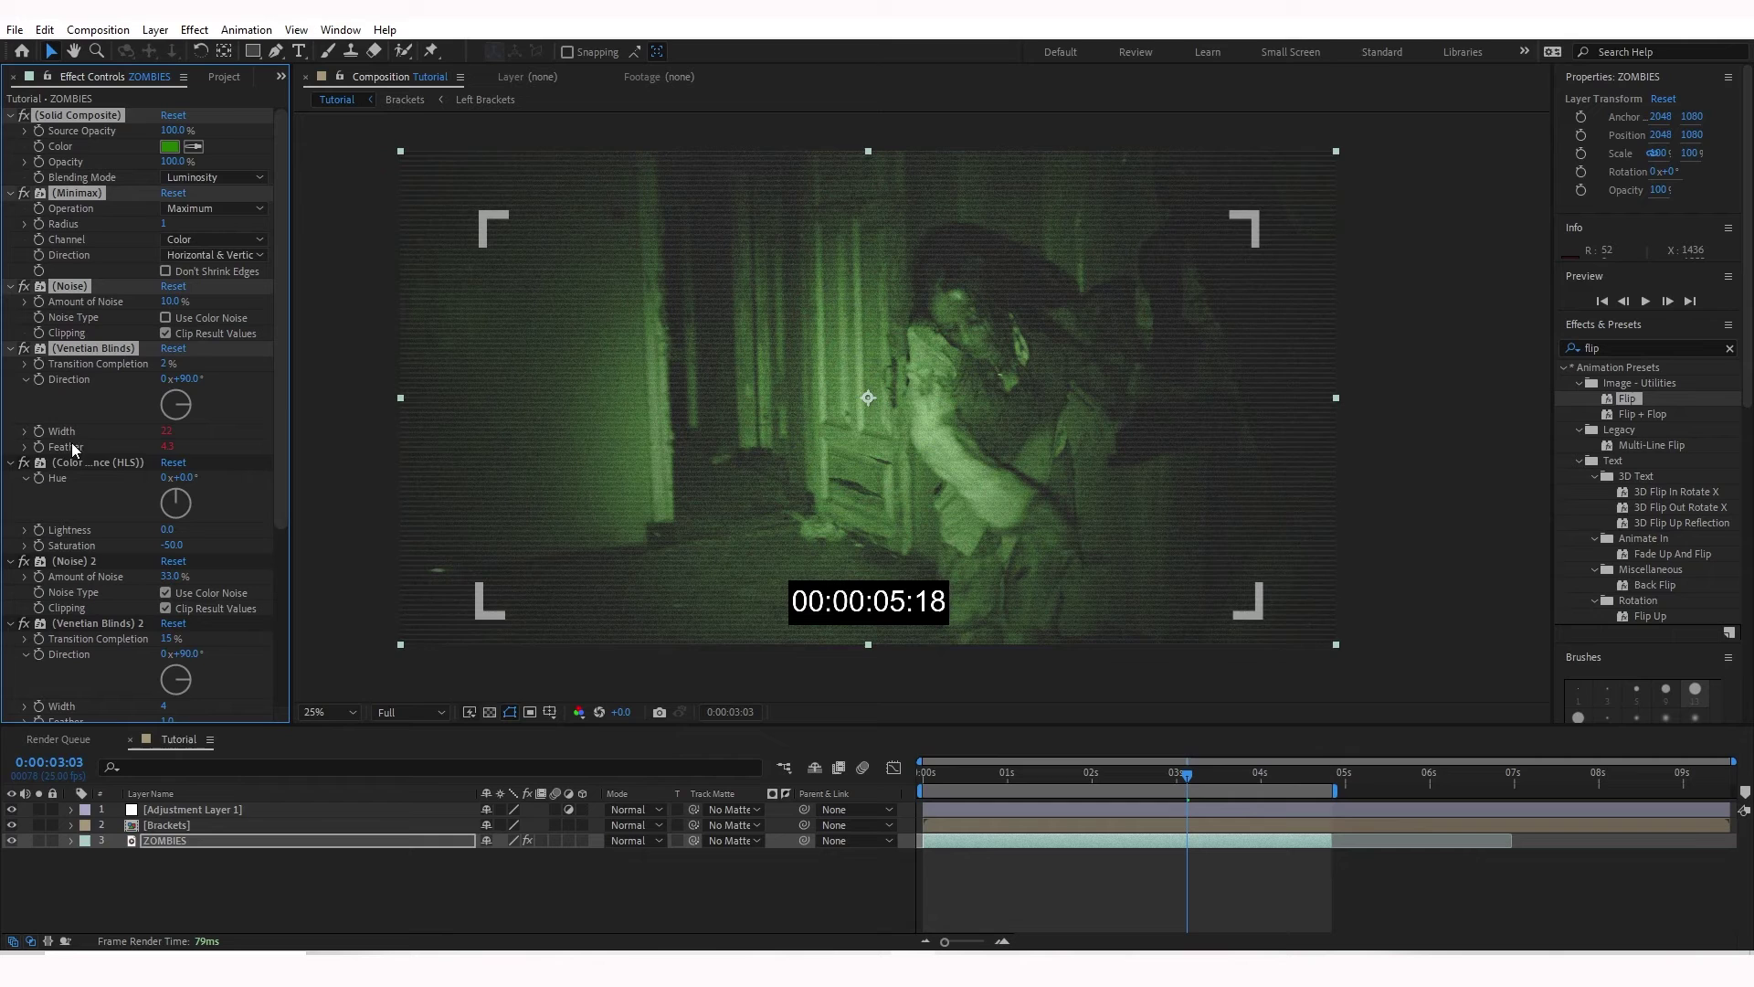
pyautogui.keyDown('ctrl'); pyautogui.click(72, 463); pyautogui.keyUp('ctrl')
# Step: Also select Noise 2, Venetian Blinds 2, CC Vignette and Timecode, then target Adjustment Layer 1
pyautogui.moveTo(282, 344); pyautogui.dragTo(282, 537)
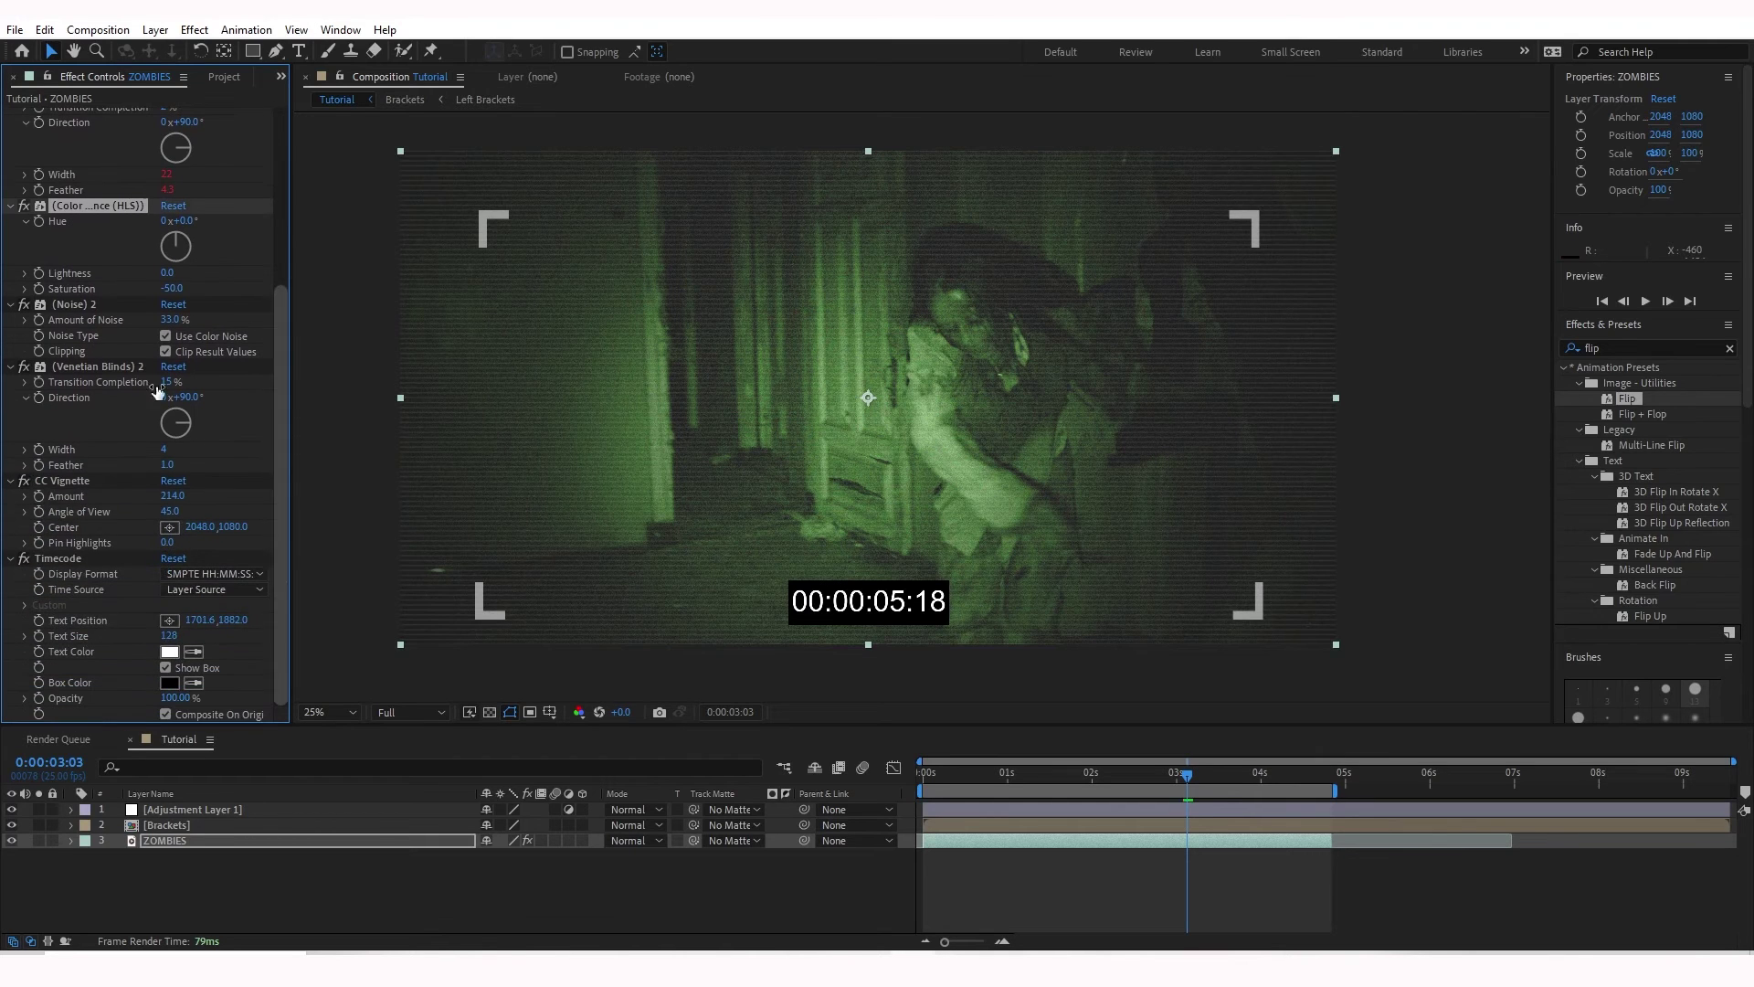
pyautogui.keyDown('ctrl'); pyautogui.click(73, 305); pyautogui.keyUp('ctrl')
pyautogui.keyDown('ctrl'); pyautogui.click(80, 366); pyautogui.keyUp('ctrl')
pyautogui.keyDown('ctrl'); pyautogui.click(69, 478); pyautogui.keyUp('ctrl')
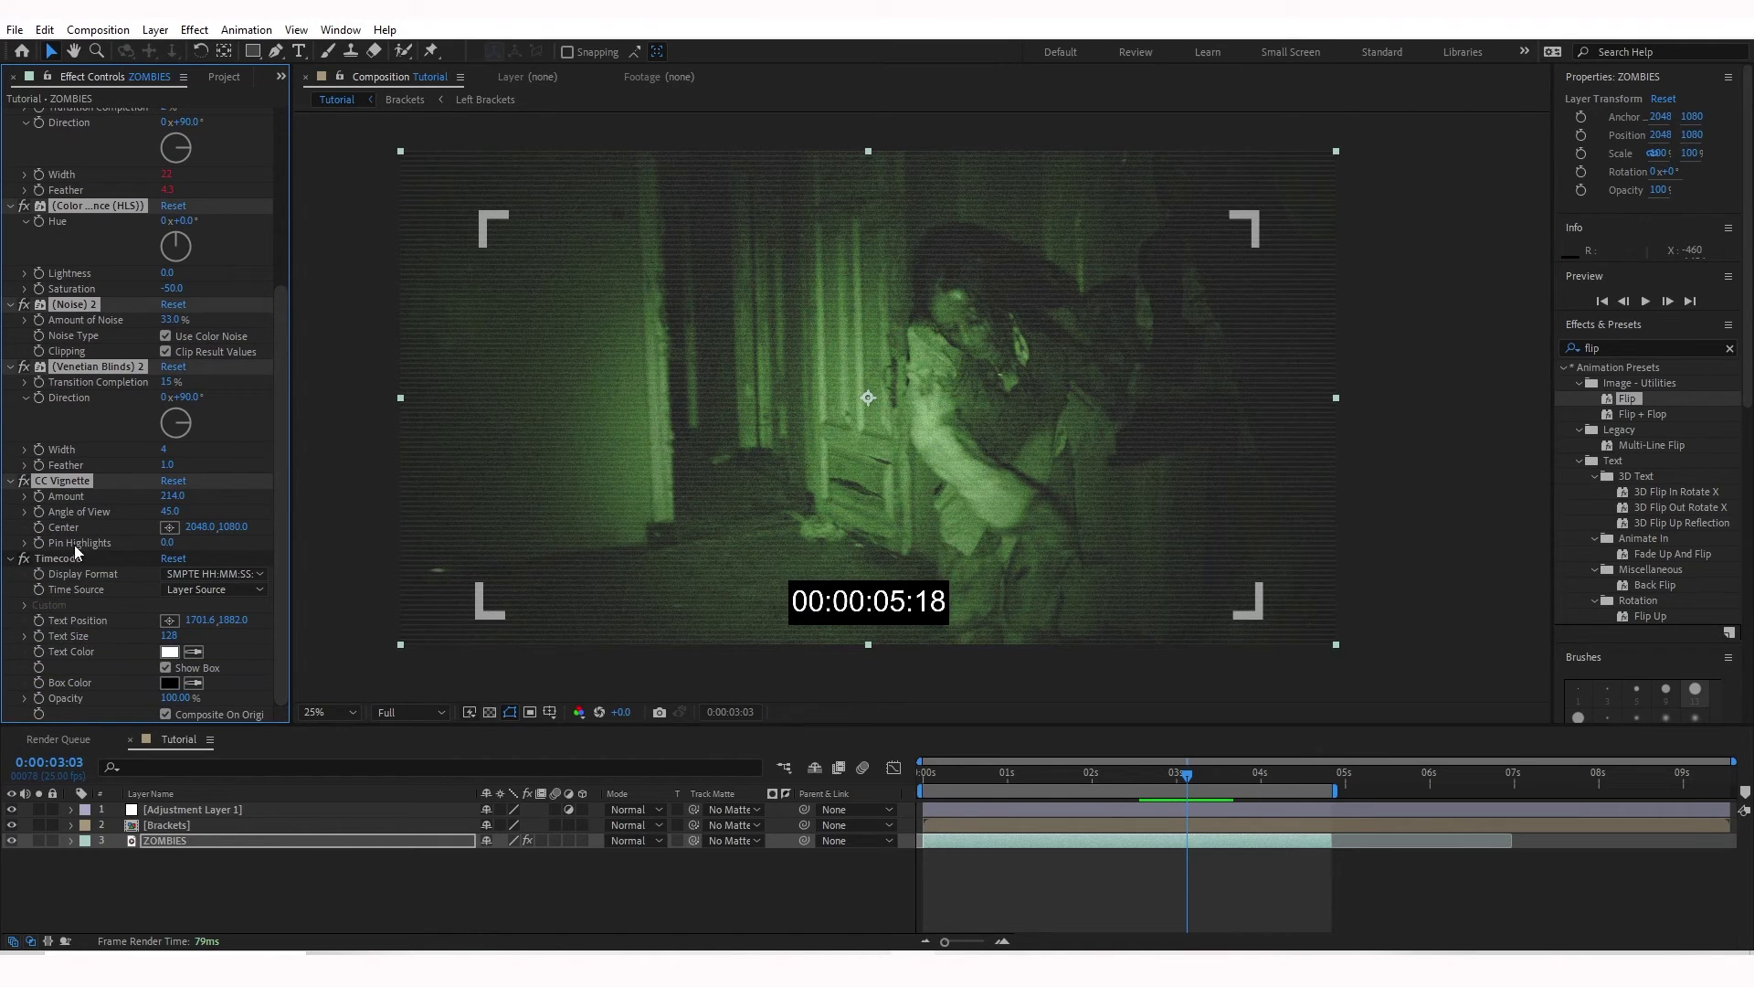
pyautogui.keyDown('ctrl'); pyautogui.click(74, 558); pyautogui.keyUp('ctrl')
pyautogui.scroll(5, 85, 407)
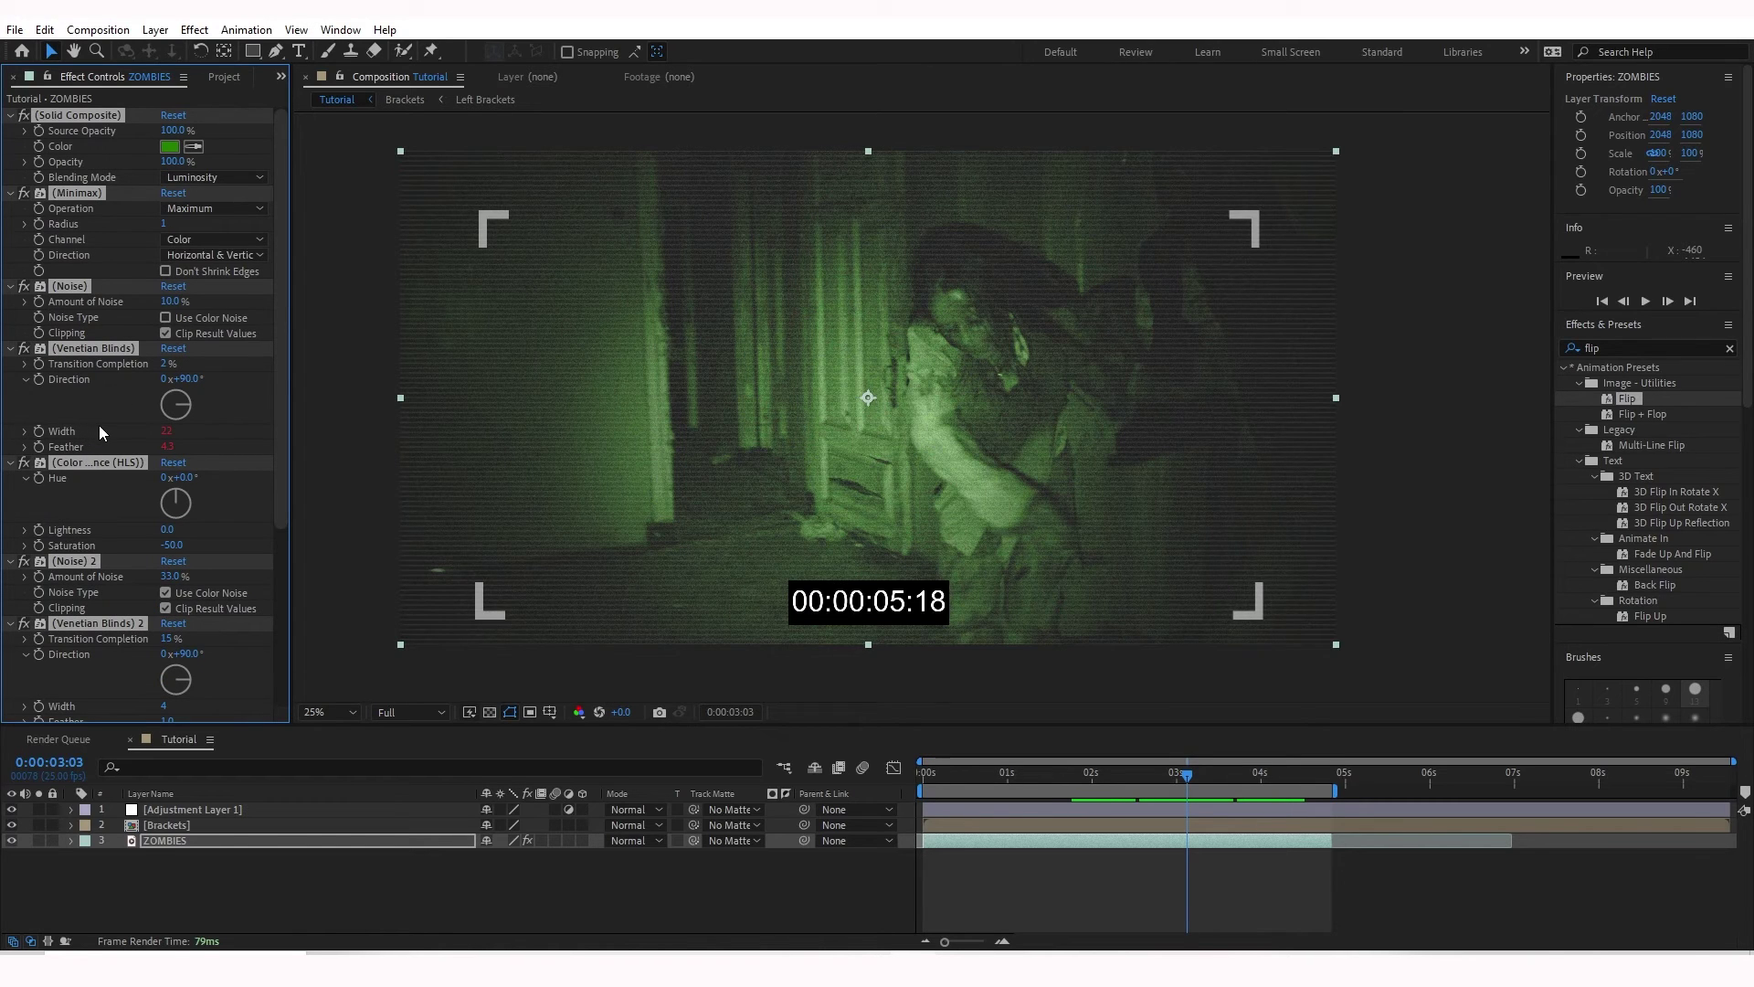
pyautogui.click(1143, 811)
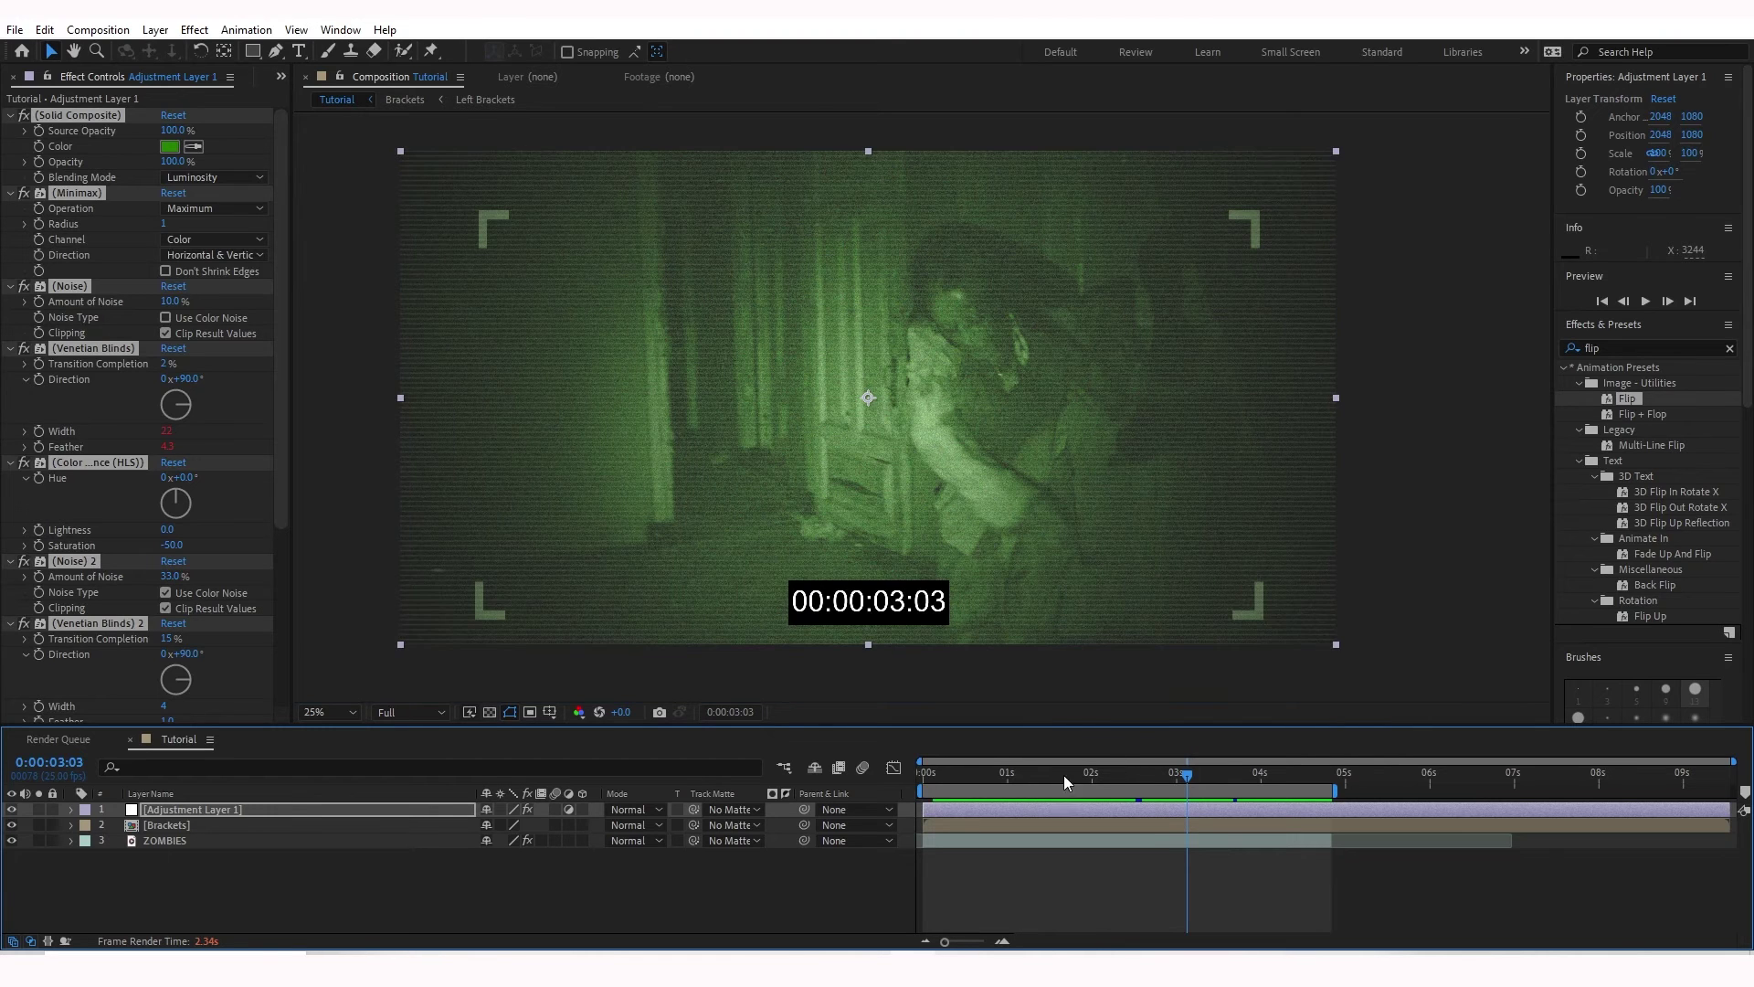
pyautogui.hotkey('ctrl', 'shift', 'h')
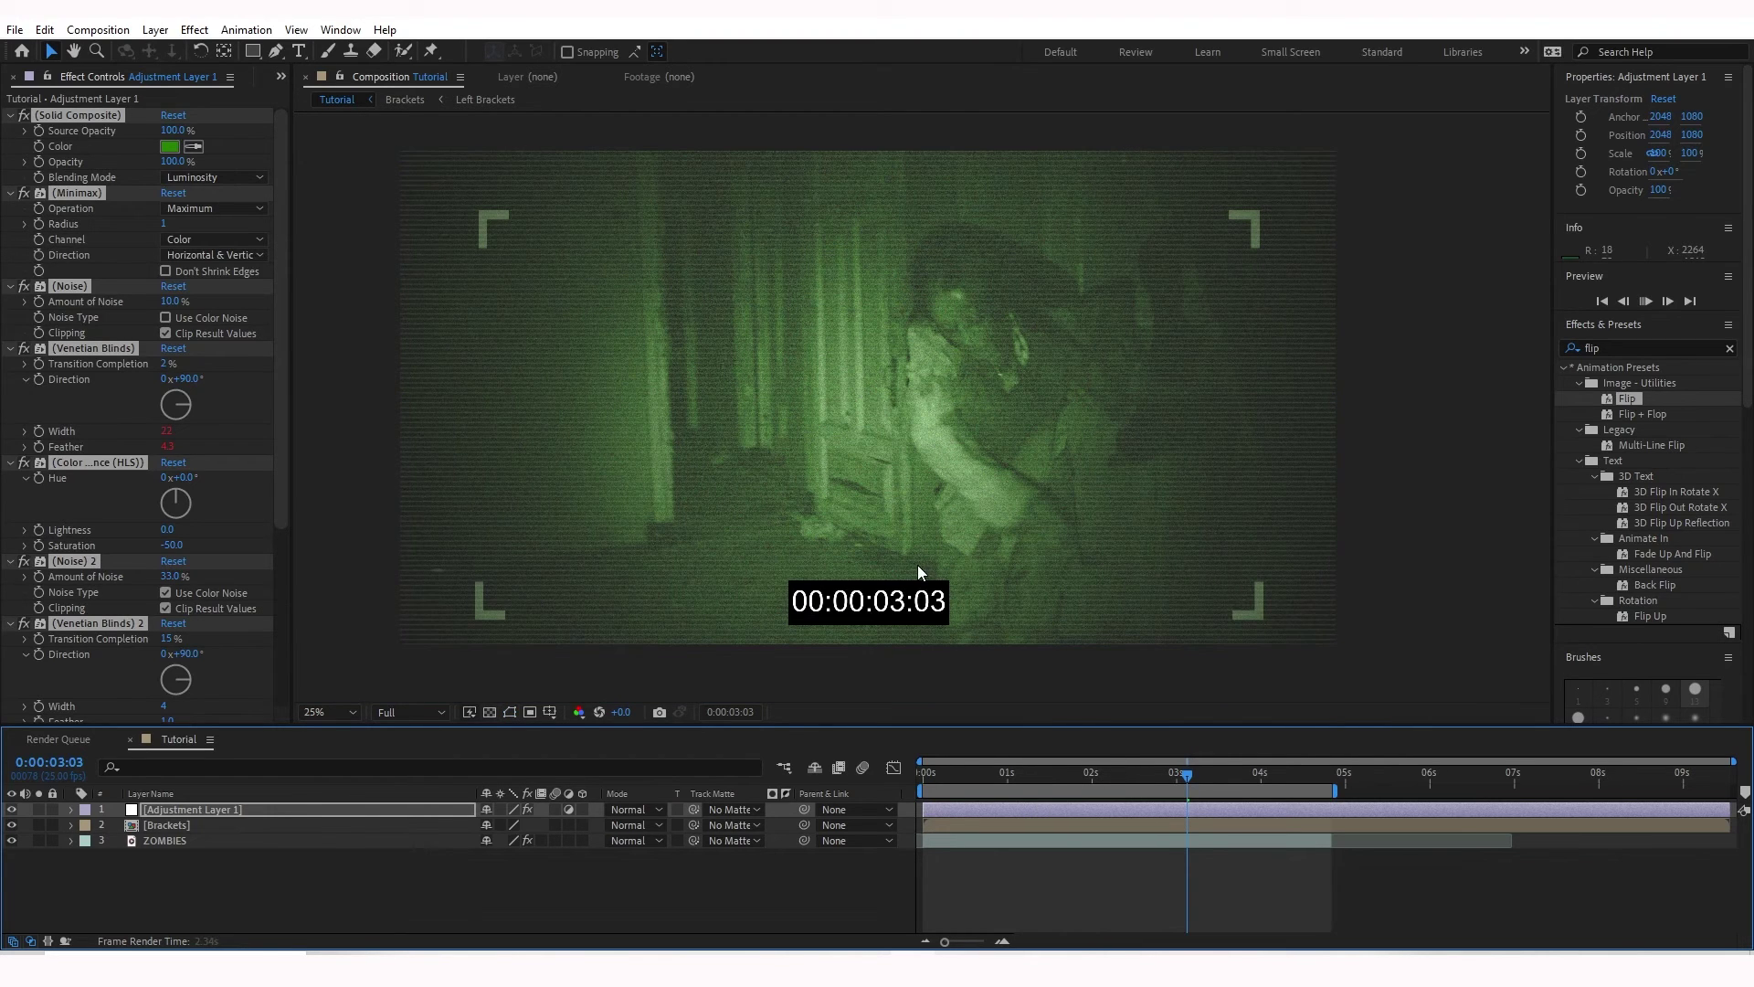
# Step: Delete Noise, Venetian Blinds, Color Balance (HLS) and all remaining effects from the ZOMBIES layer
pyautogui.press('space')
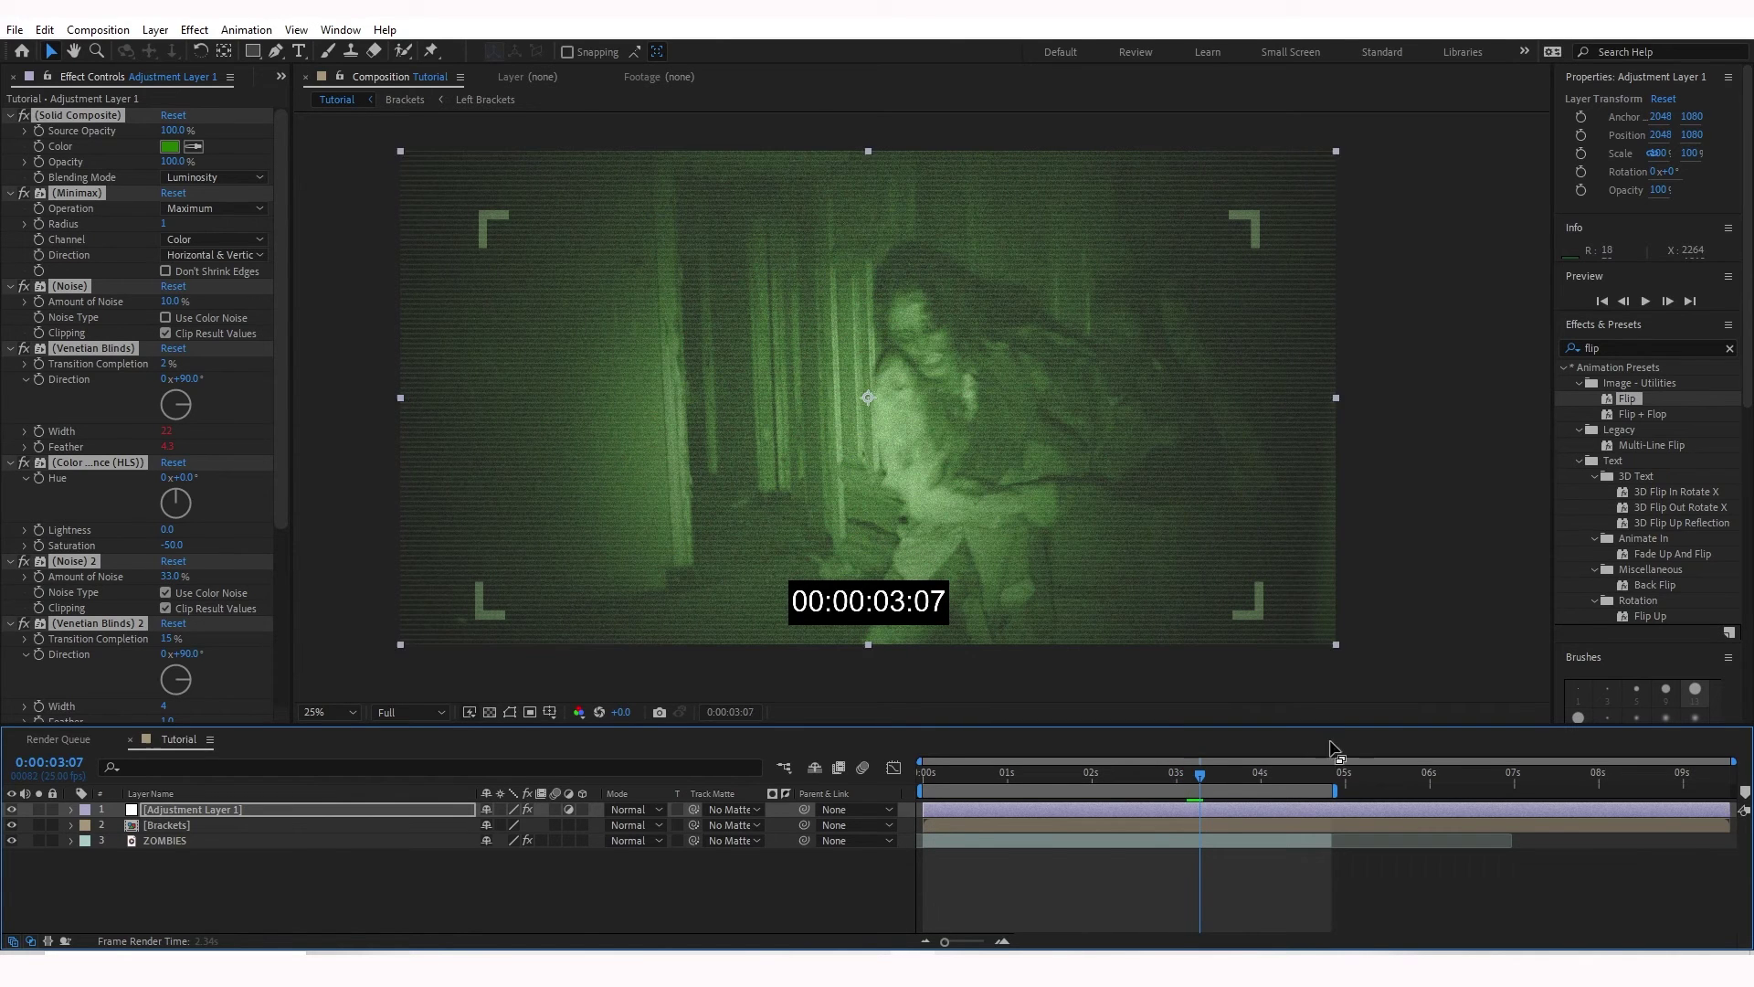
pyautogui.press('space')
pyautogui.click(1195, 840)
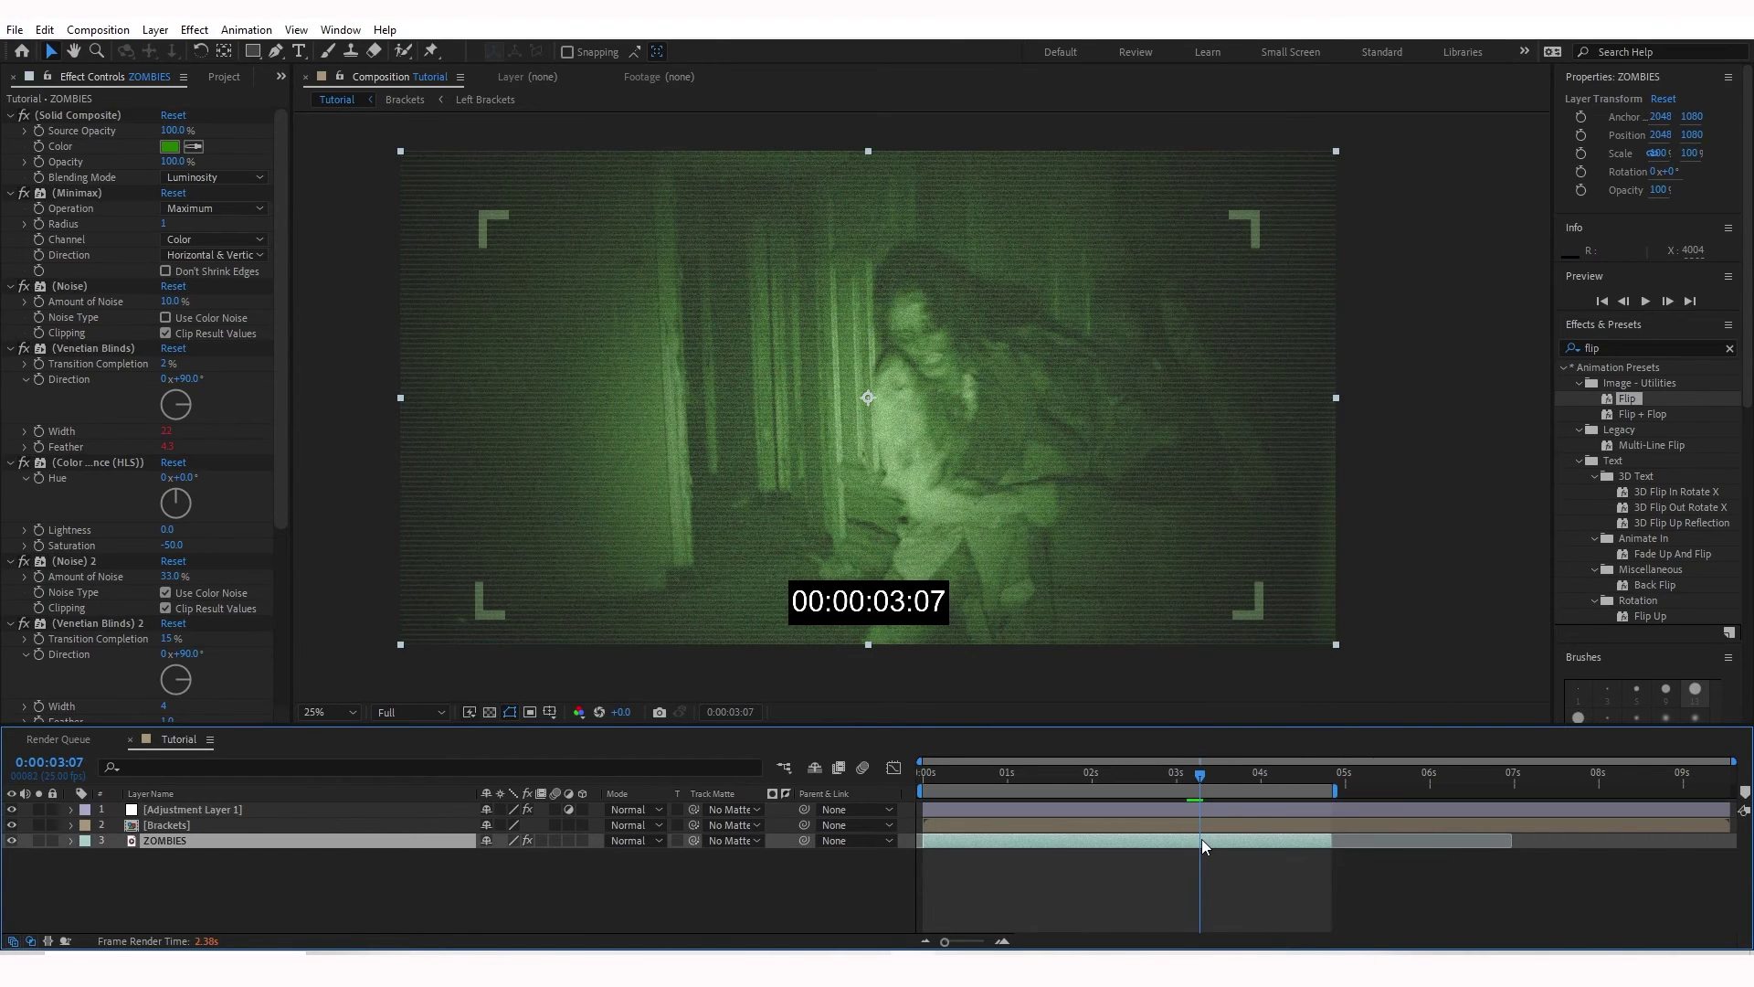
pyautogui.keyDown('ctrl'); pyautogui.click(66, 286); pyautogui.keyUp('ctrl')
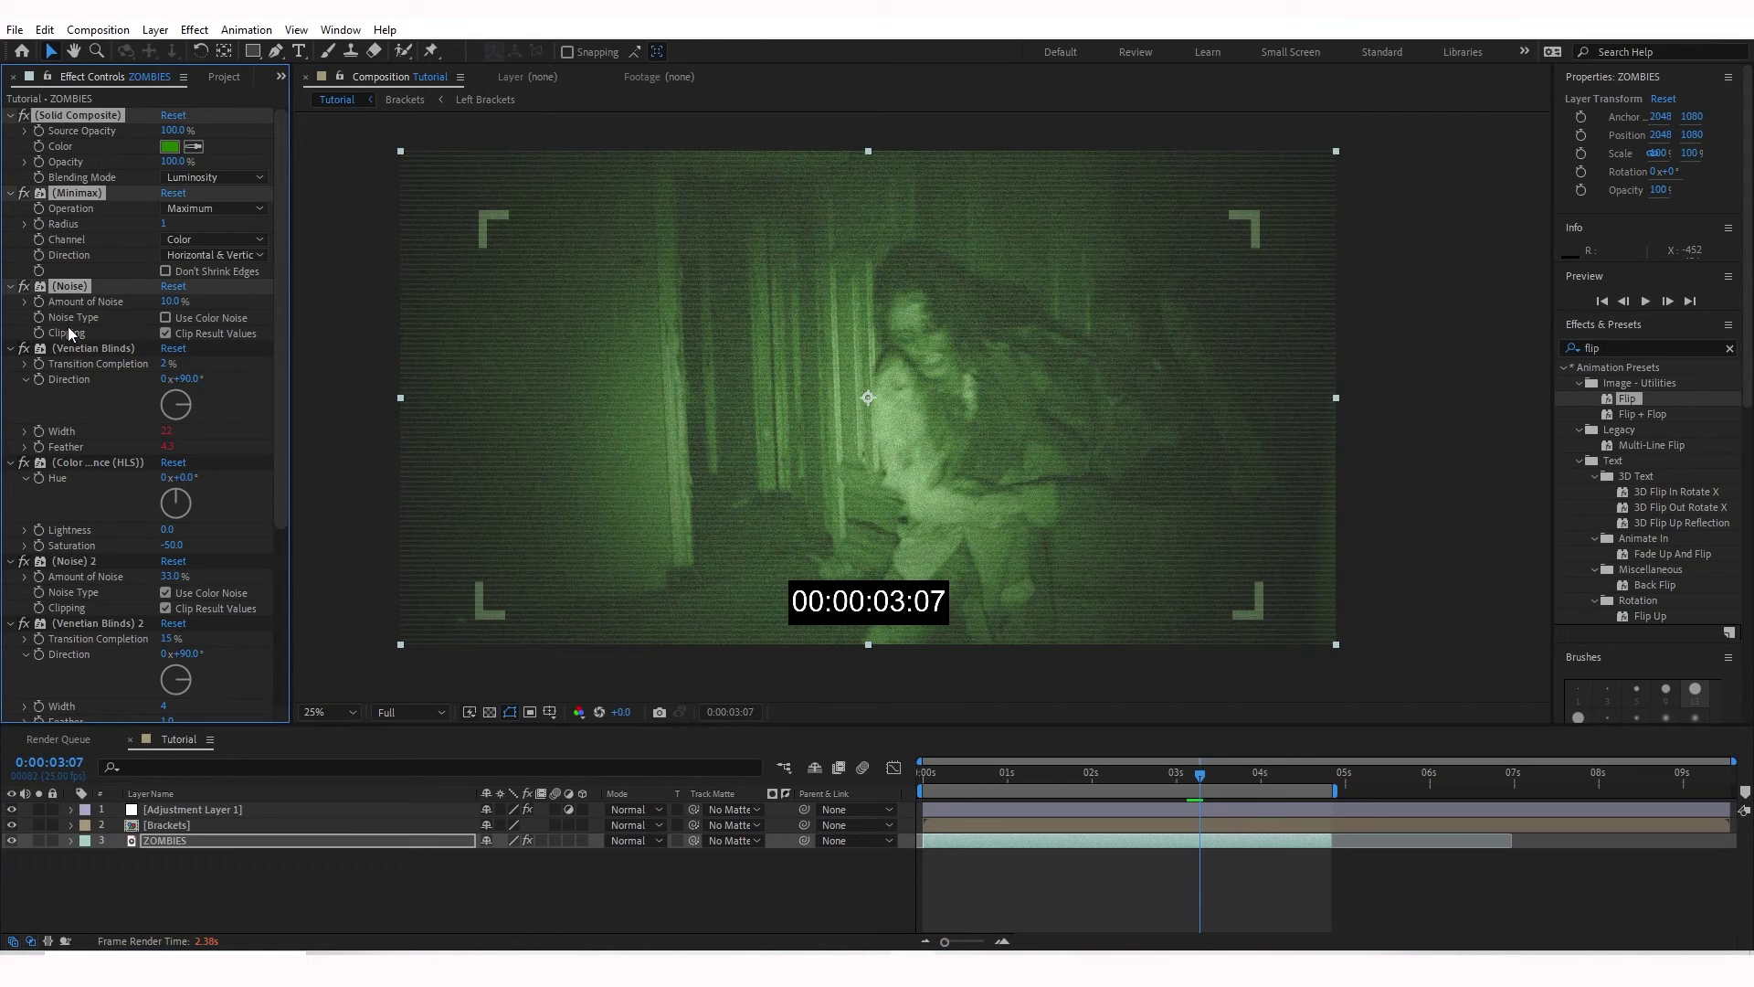
pyautogui.keyDown('ctrl'); pyautogui.click(68, 349); pyautogui.keyUp('ctrl')
pyautogui.keyDown('ctrl'); pyautogui.click(74, 464); pyautogui.keyUp('ctrl')
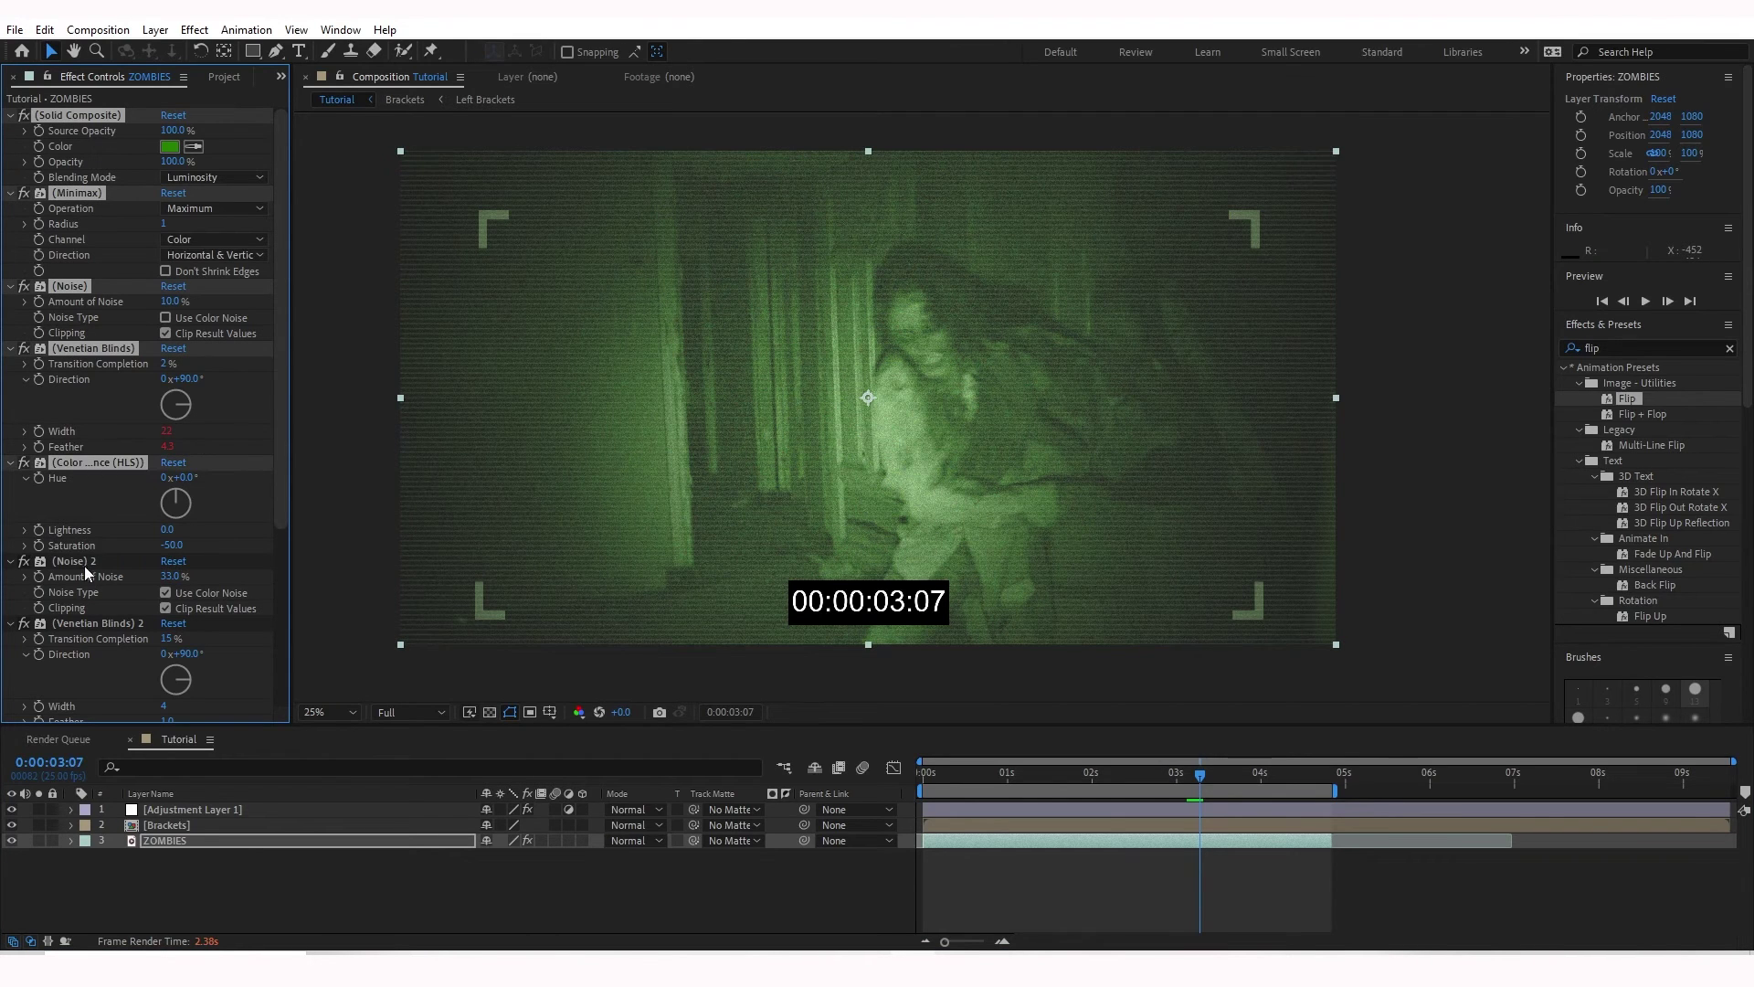
pyautogui.keyDown('ctrl'); pyautogui.click(81, 561); pyautogui.keyUp('ctrl')
pyautogui.keyDown('ctrl'); pyautogui.click(90, 622); pyautogui.keyUp('ctrl')
pyautogui.scroll(-5, 91, 622)
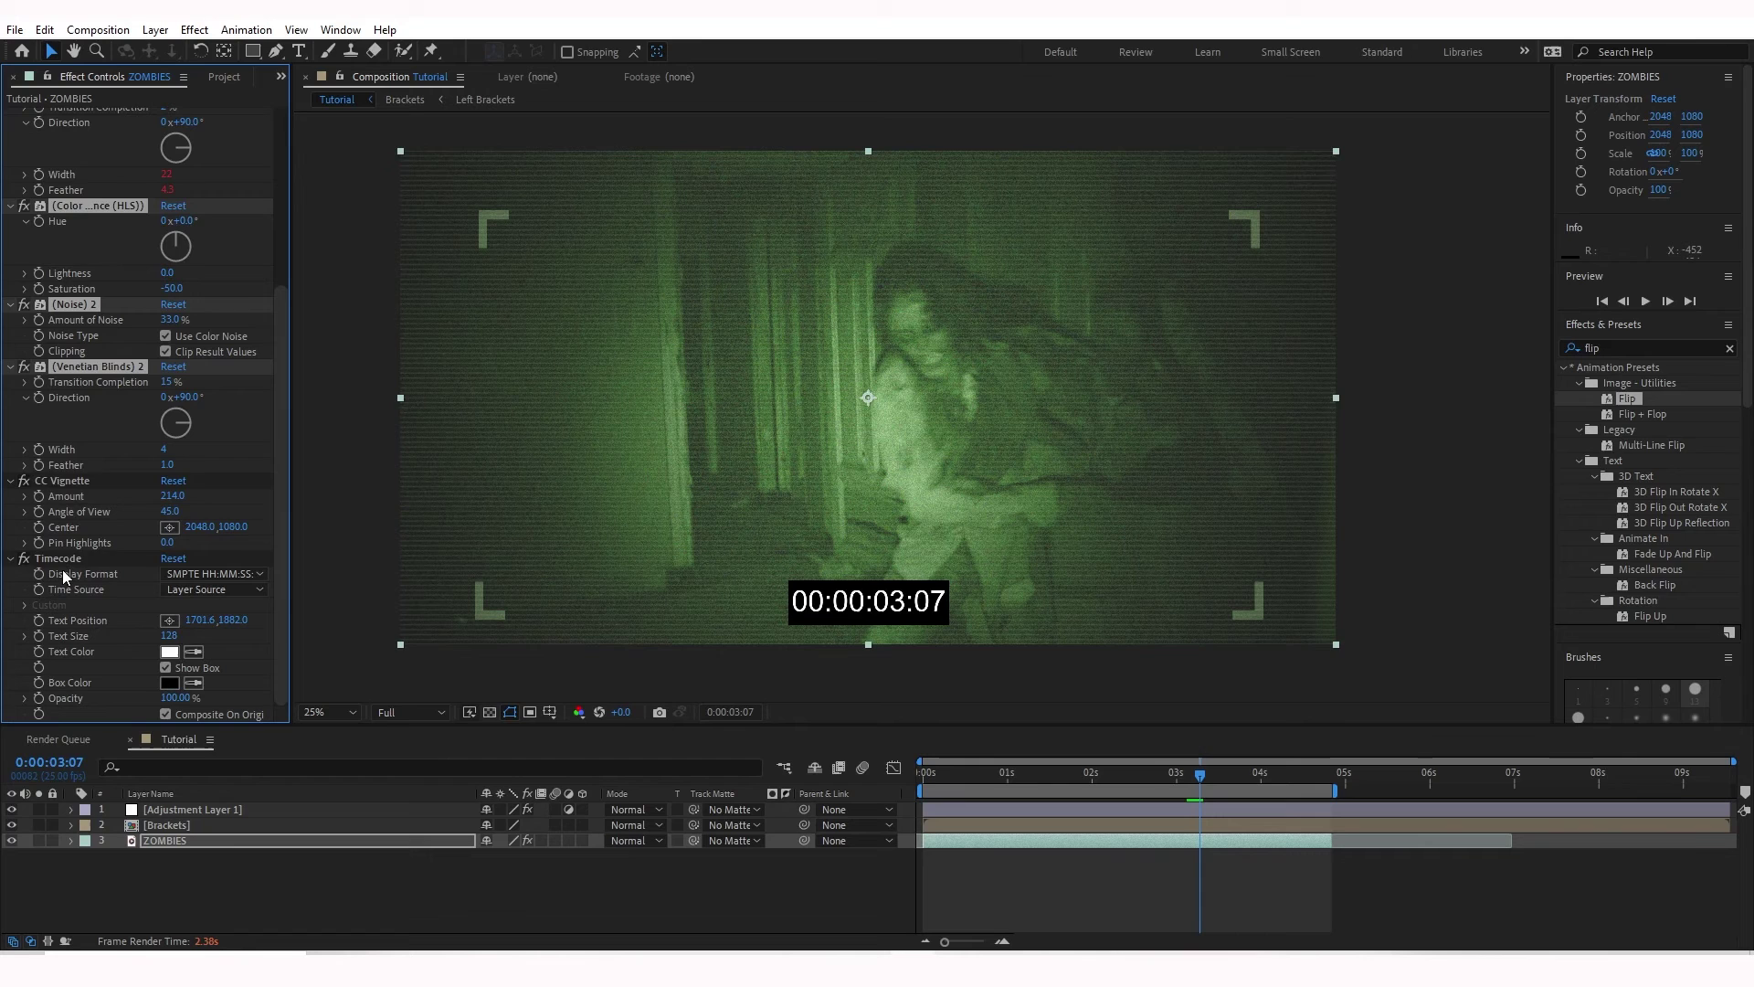
pyautogui.keyDown('shift'); pyautogui.click(63, 557); pyautogui.keyUp('shift')
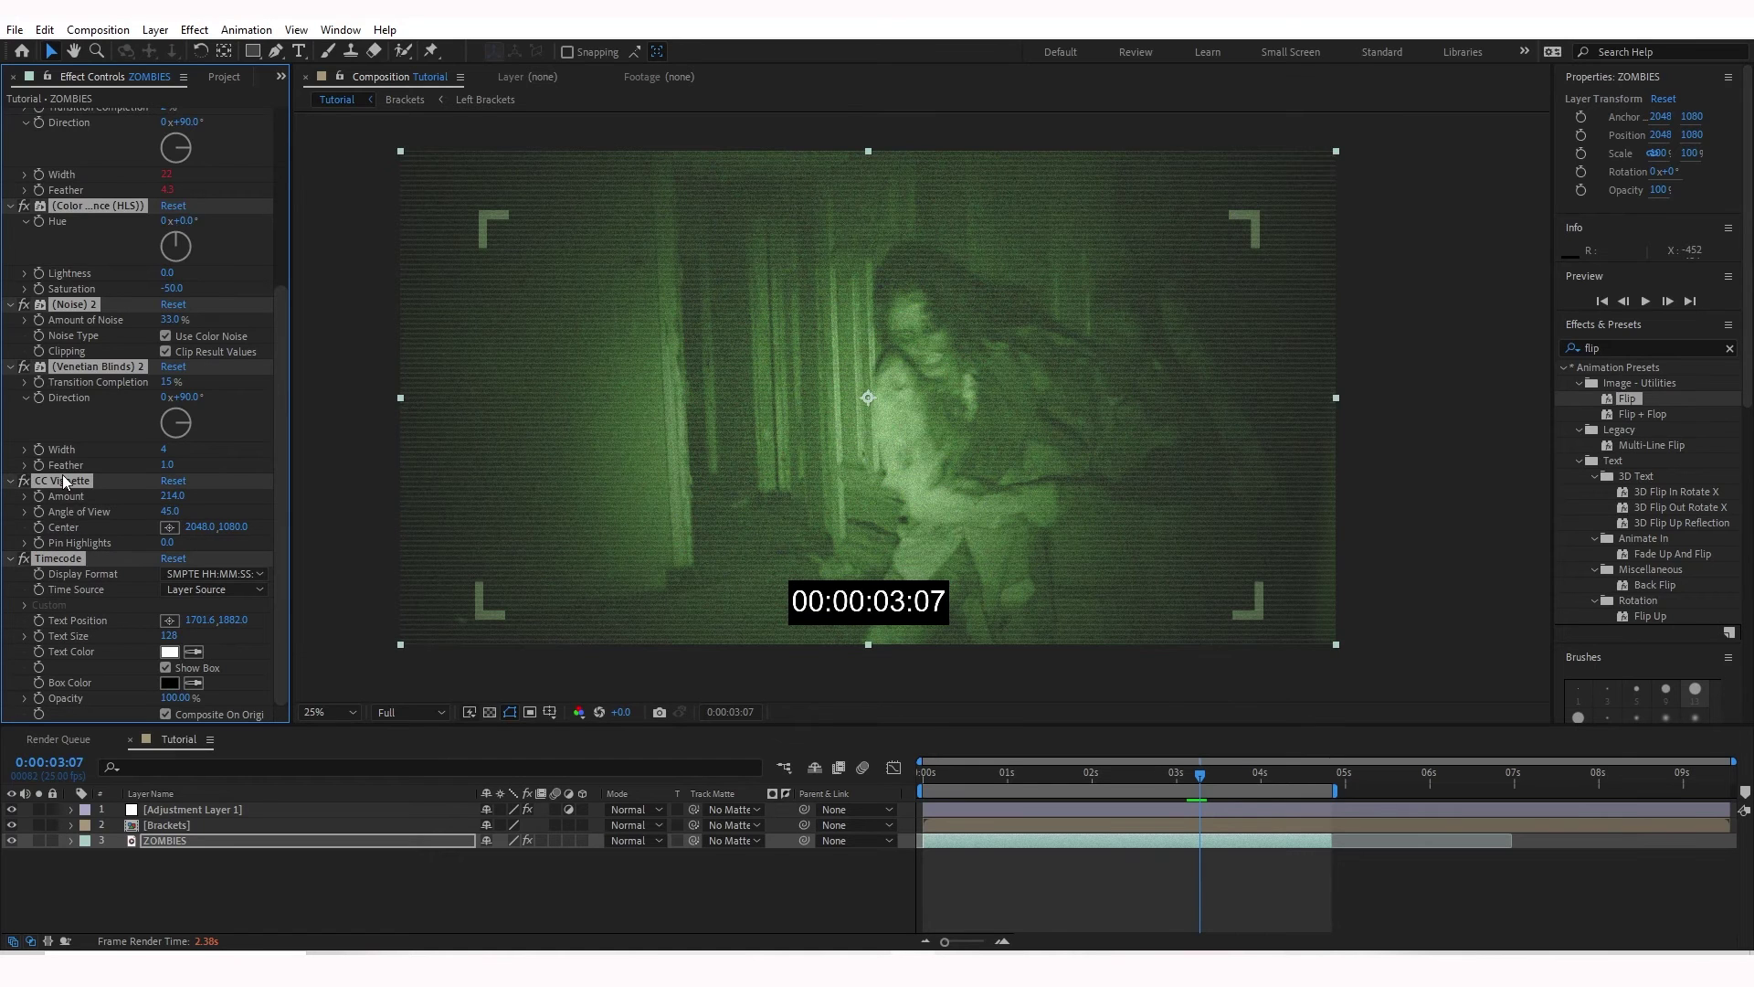
pyautogui.press('Delete')
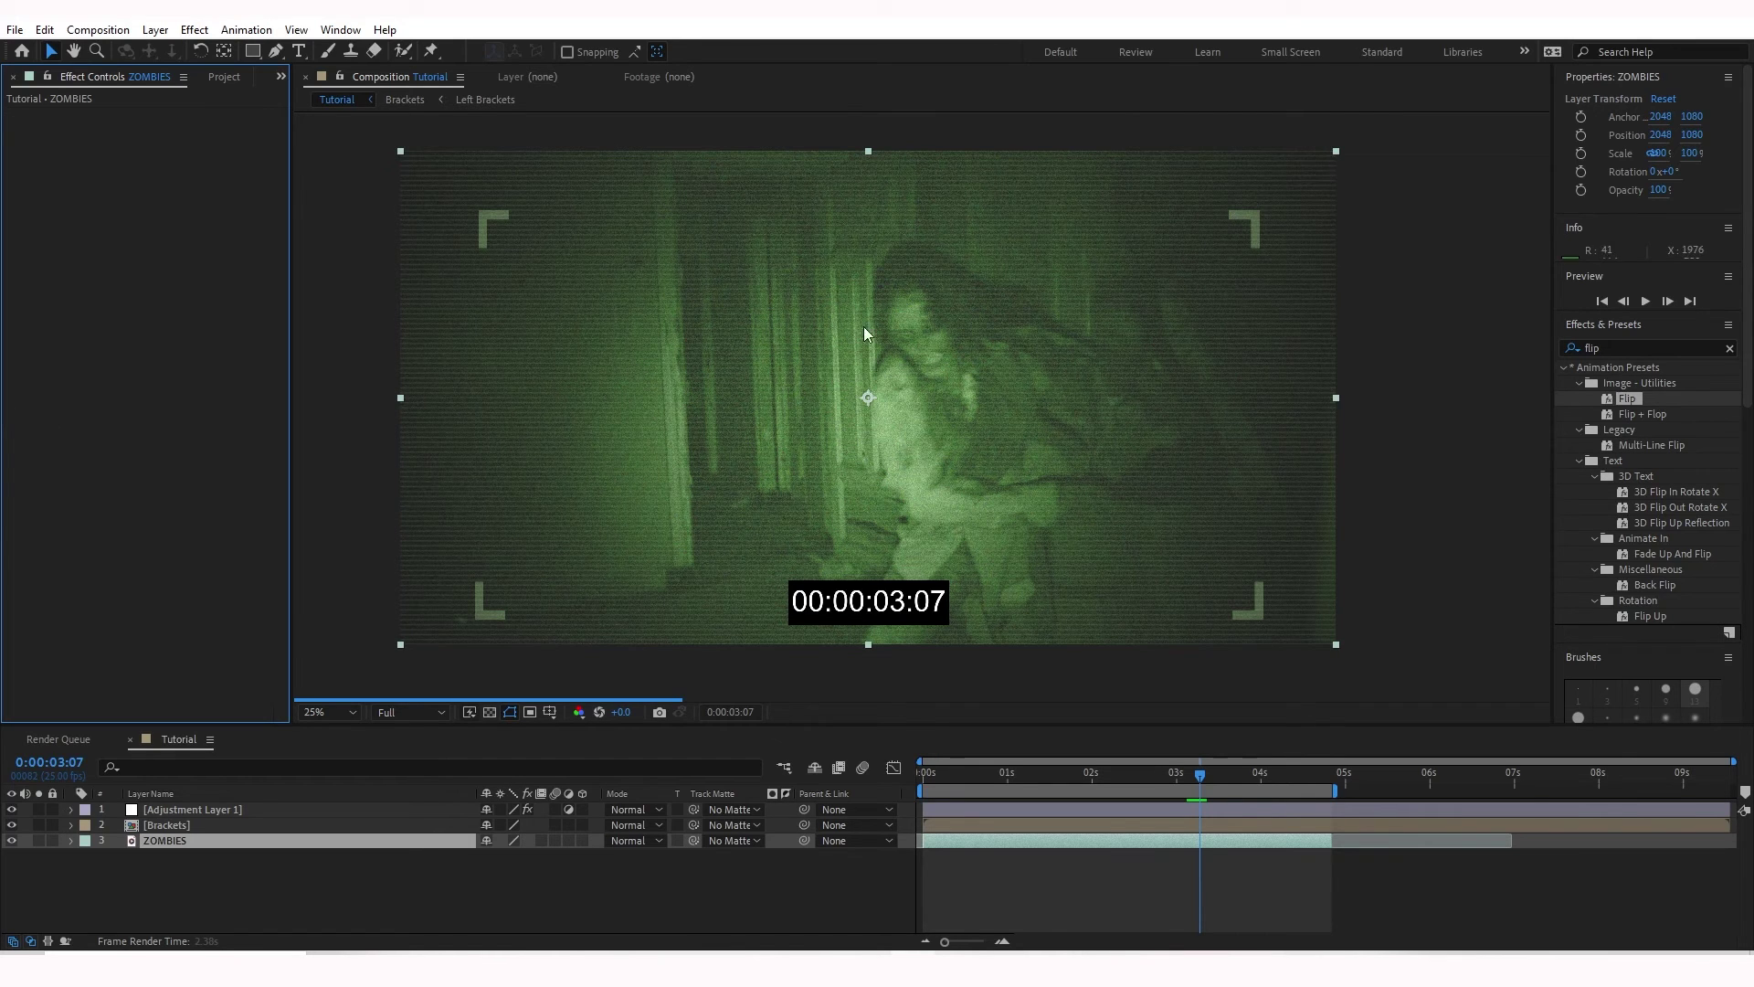
pyautogui.click(1192, 810)
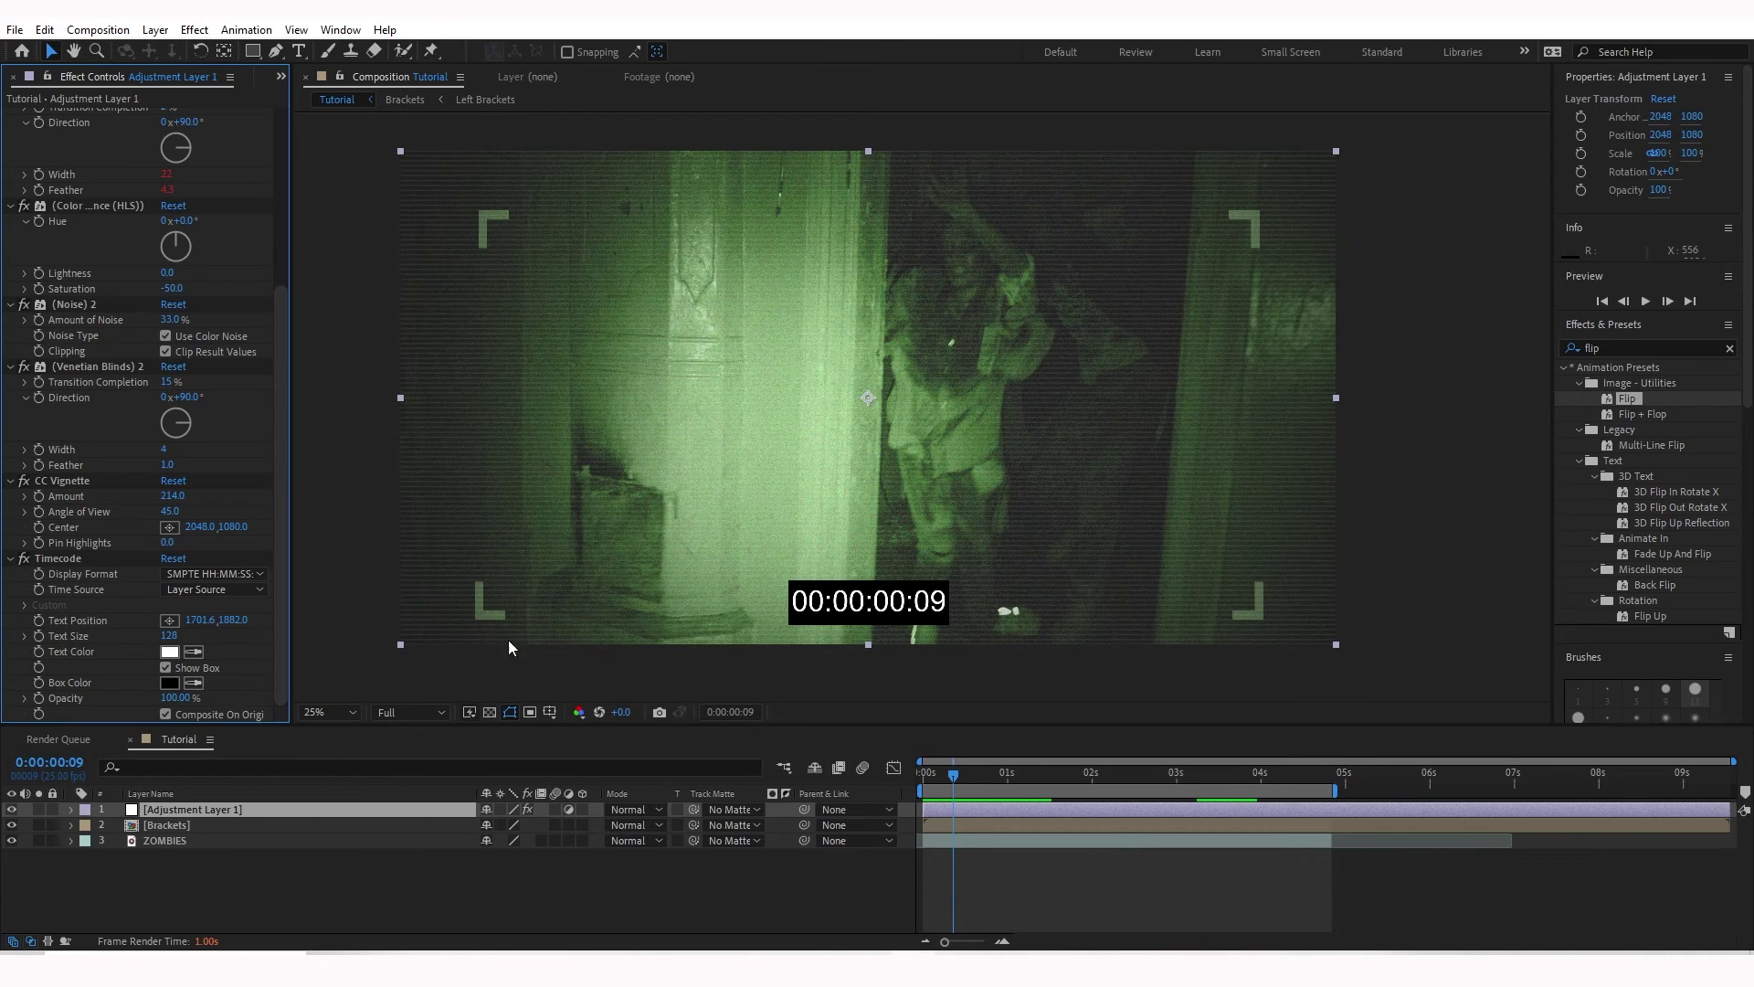
# Step: Shift the Timecode effect from Adjustment Layer 1 onto ZOMBIES and preview the running counter
pyautogui.click(61, 559)
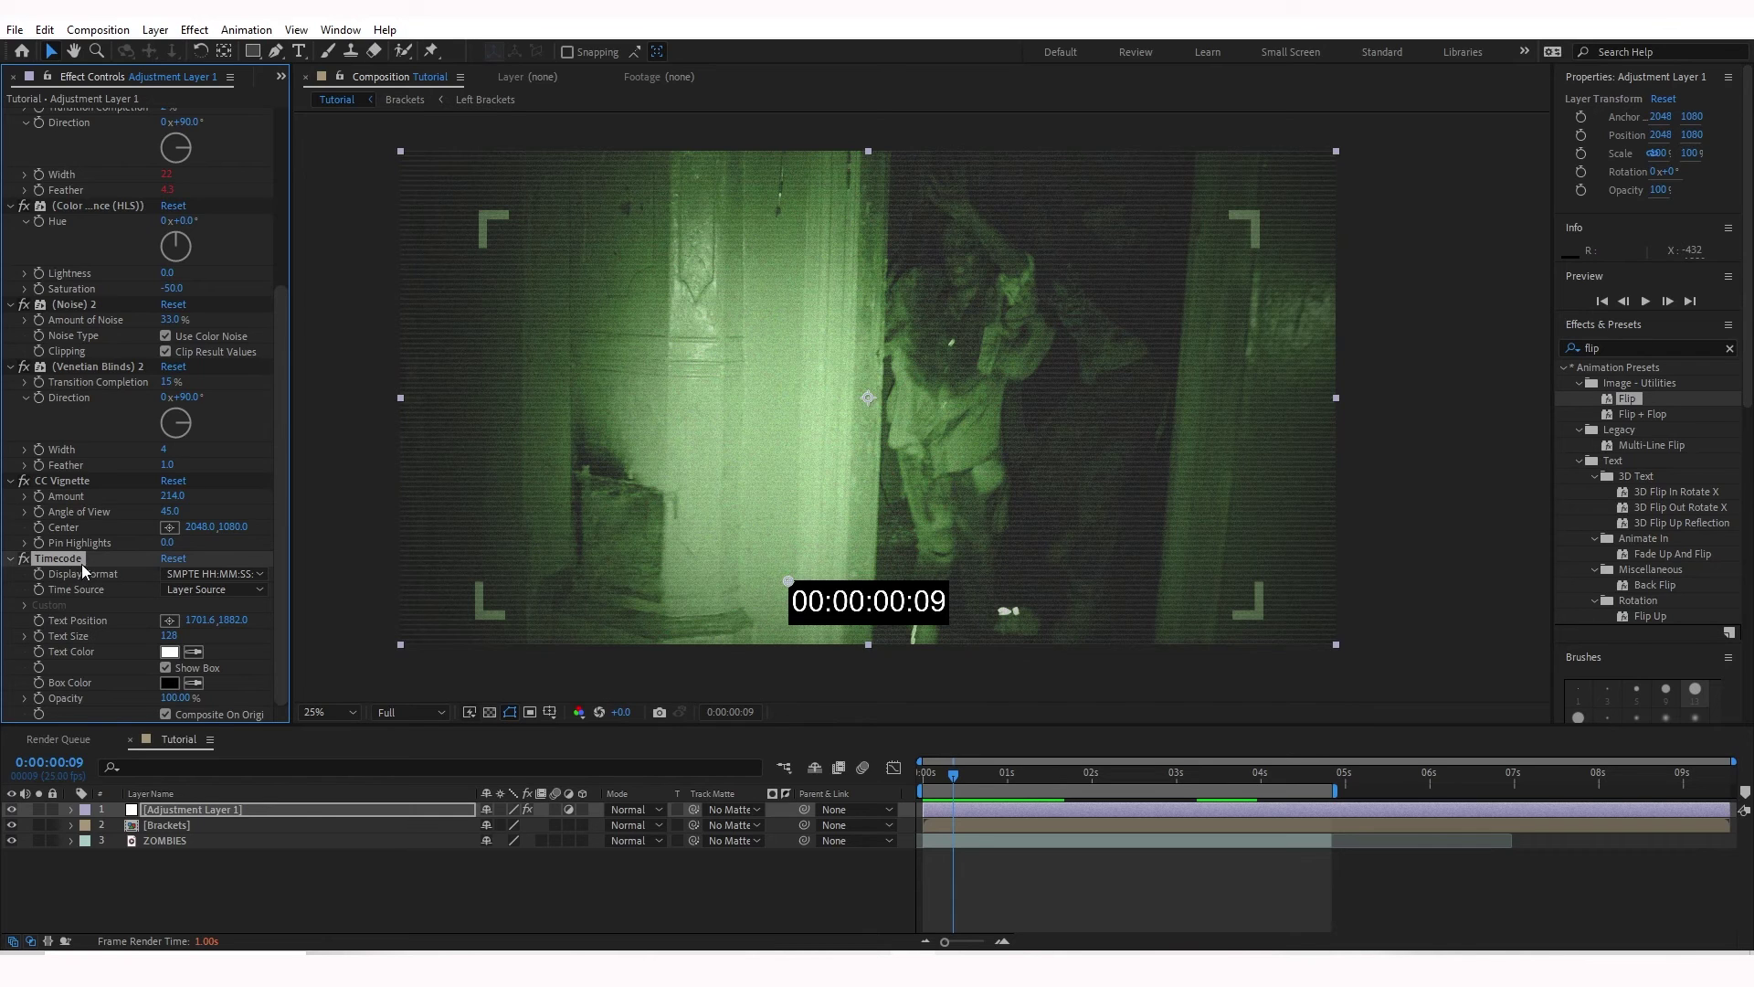
pyautogui.press('Delete')
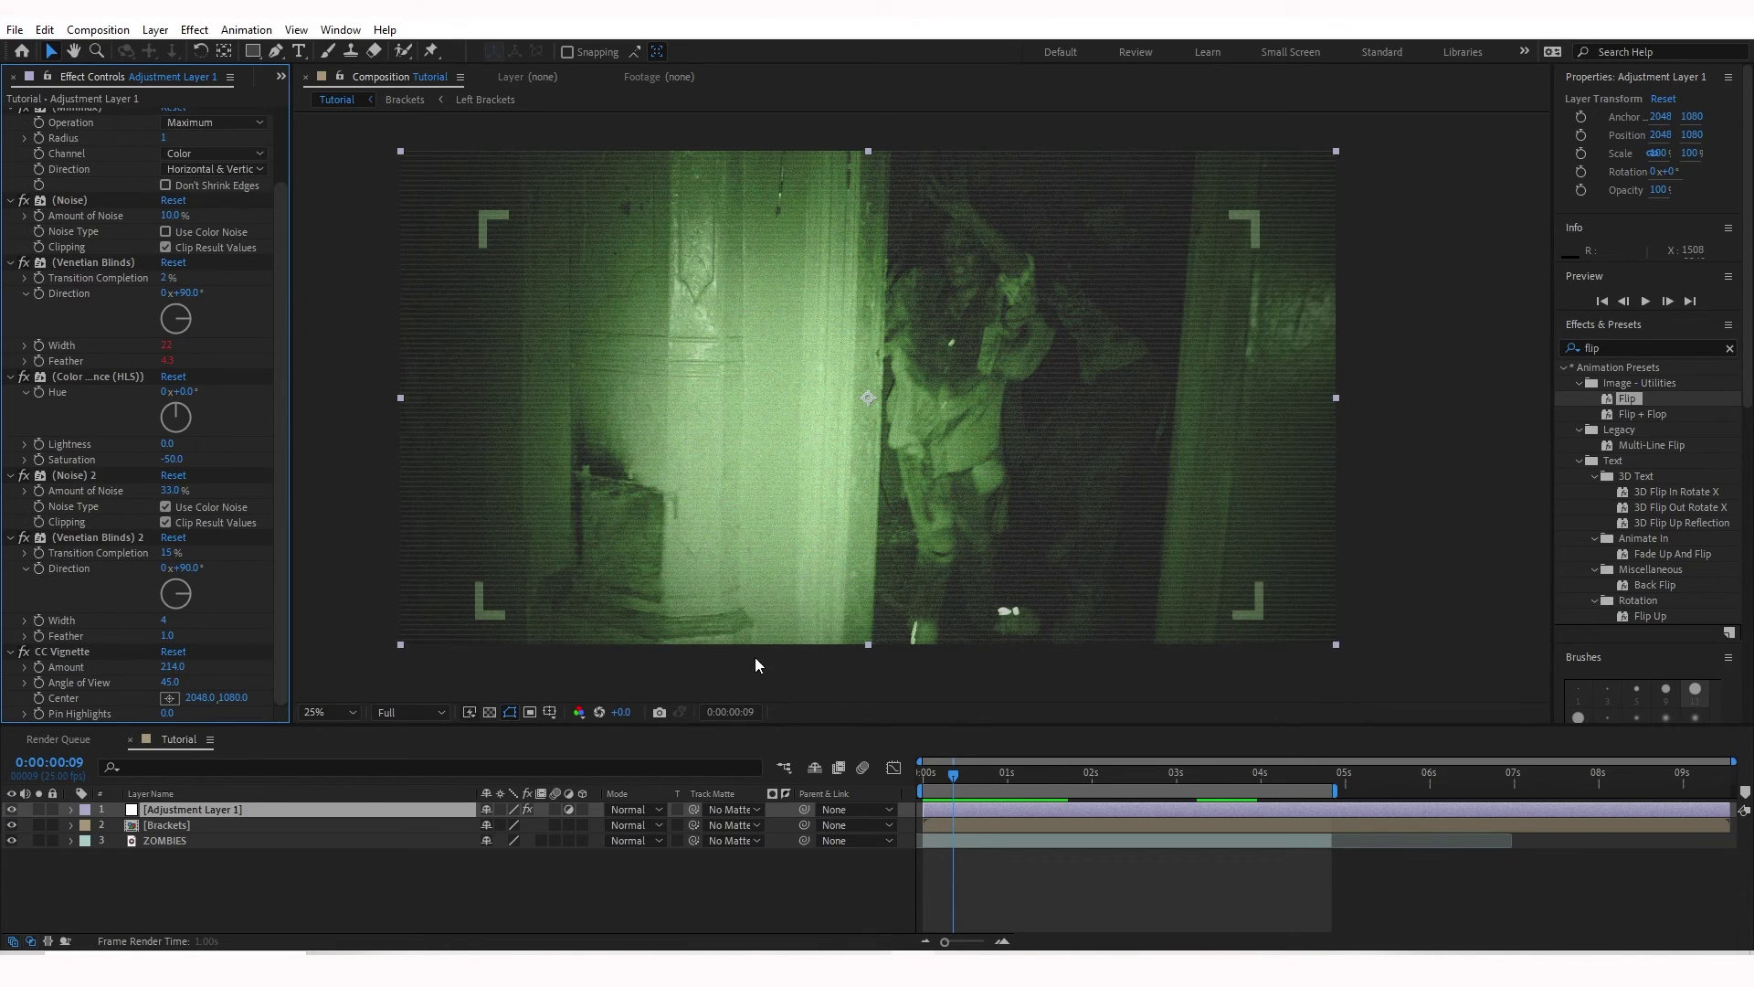
pyautogui.click(953, 839)
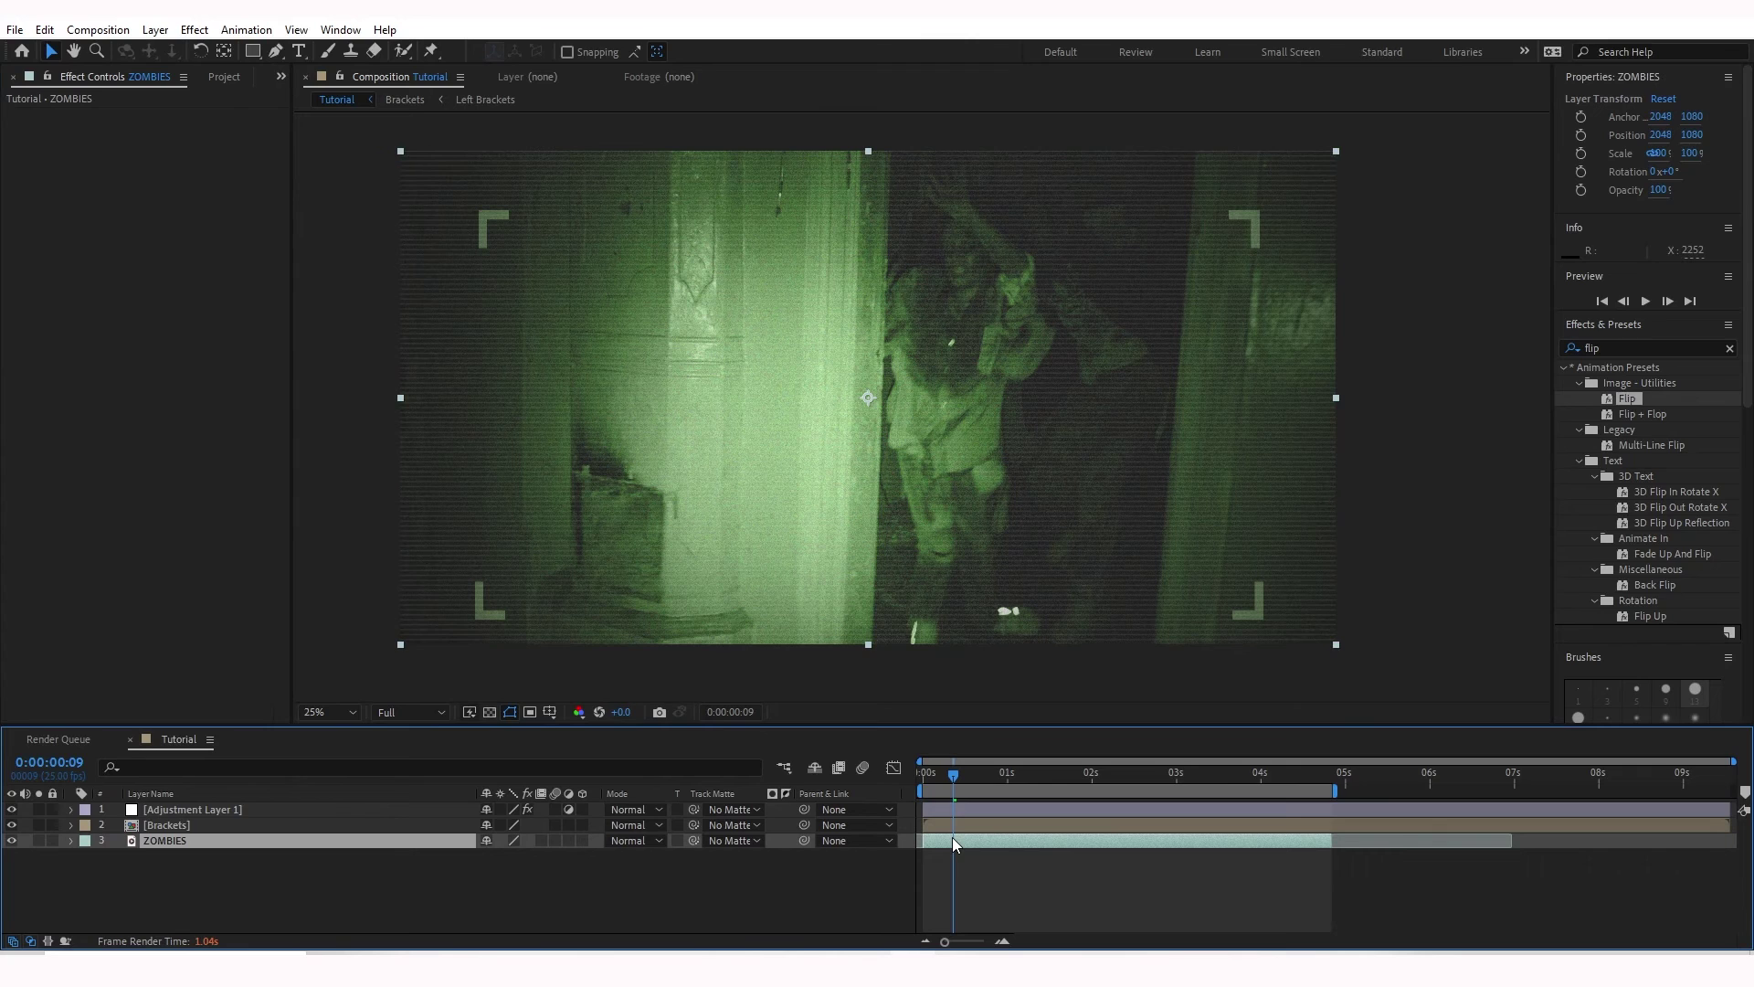
pyautogui.hotkey('ctrl', 'z')
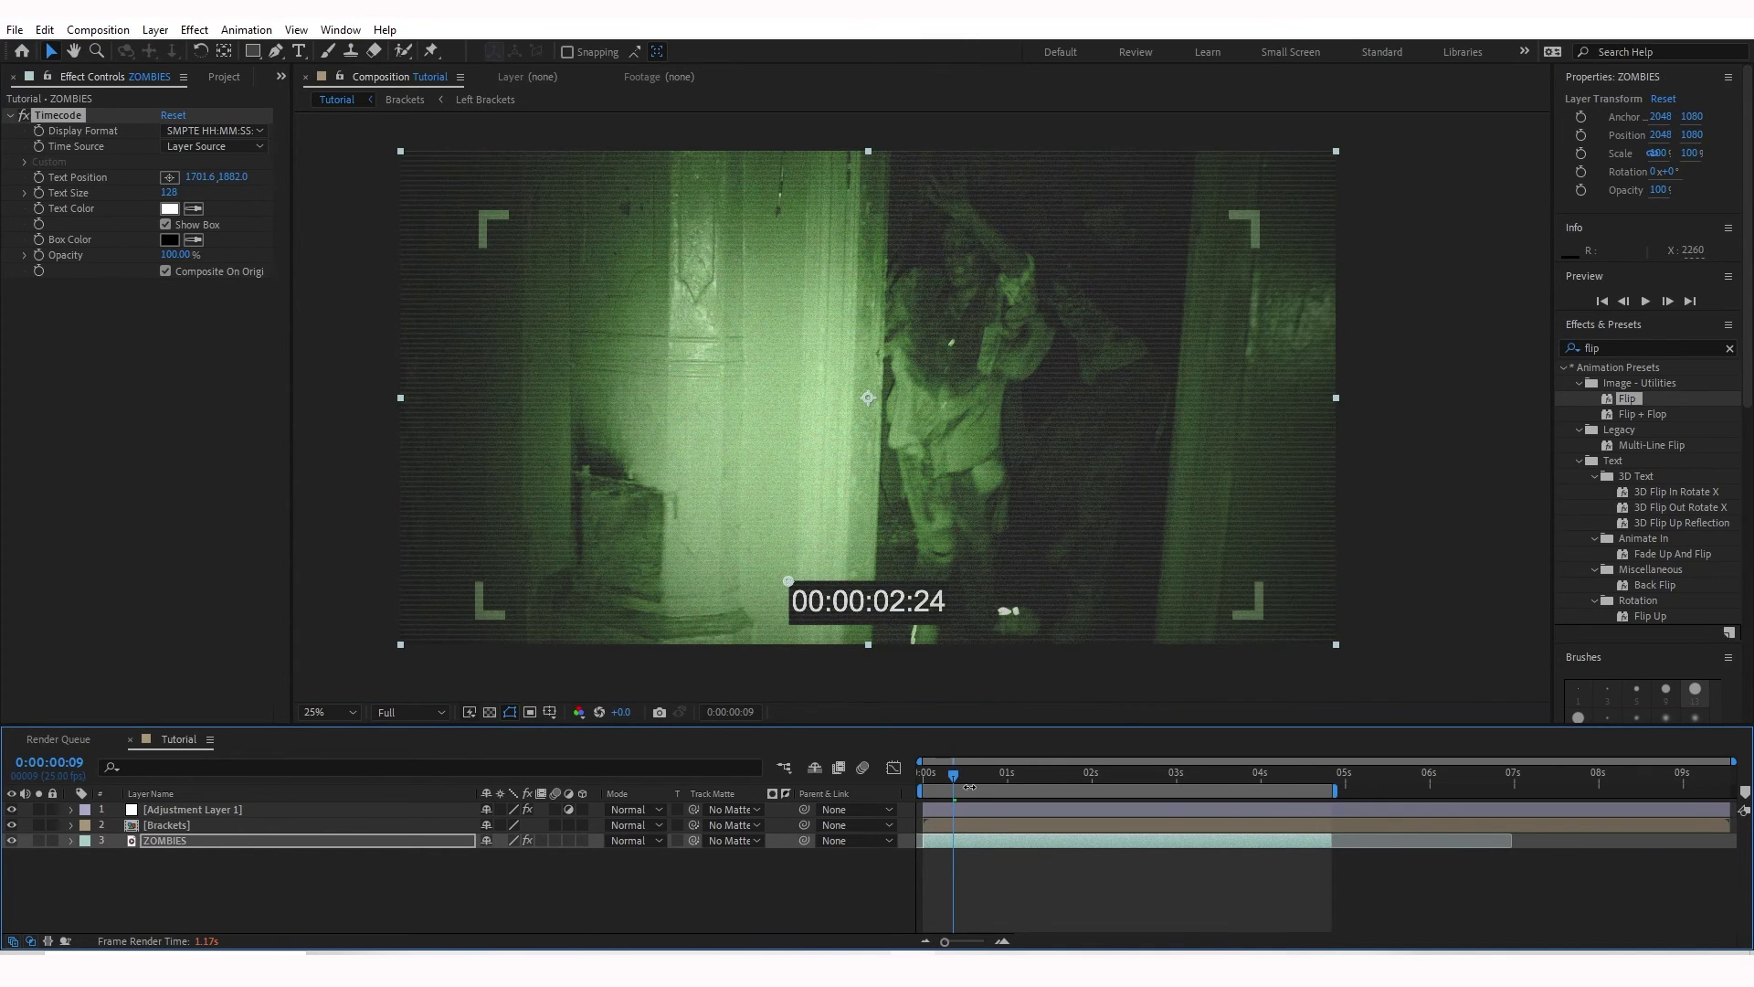
pyautogui.press('space')
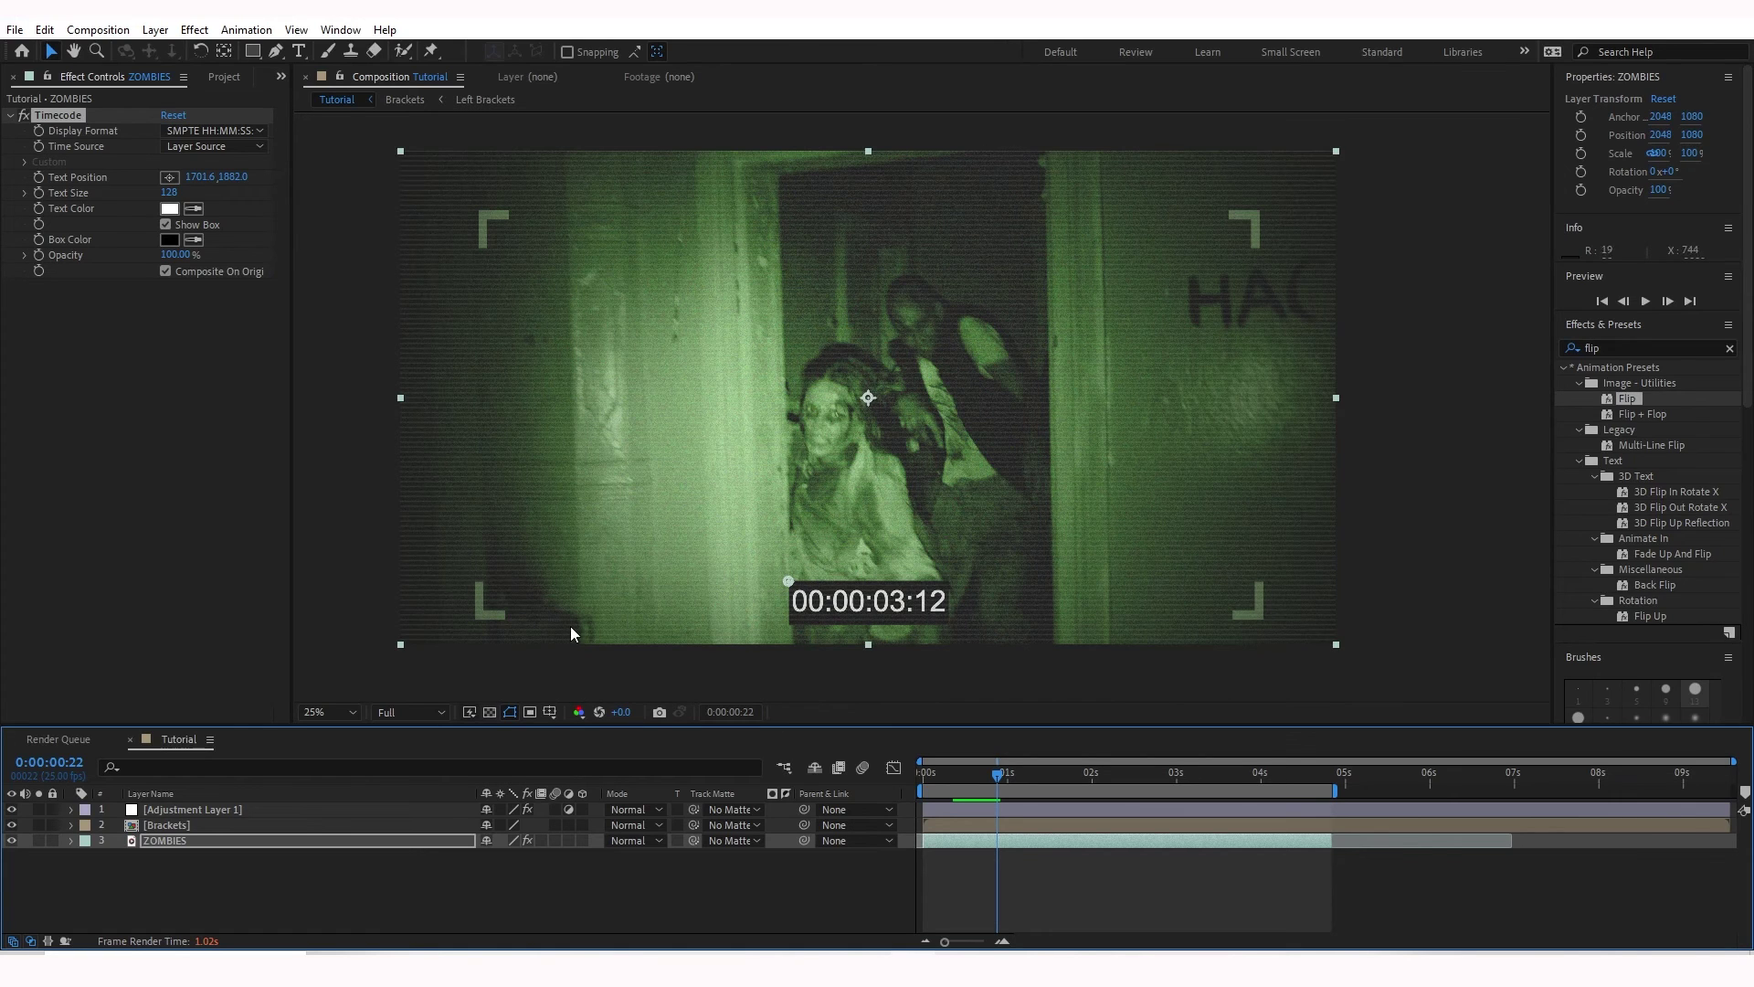
# Step: Create a 'REC' text layer and scale it down to 8.9% beside the top-left bracket
pyautogui.hotkey('ctrl', 'shift', 'a')
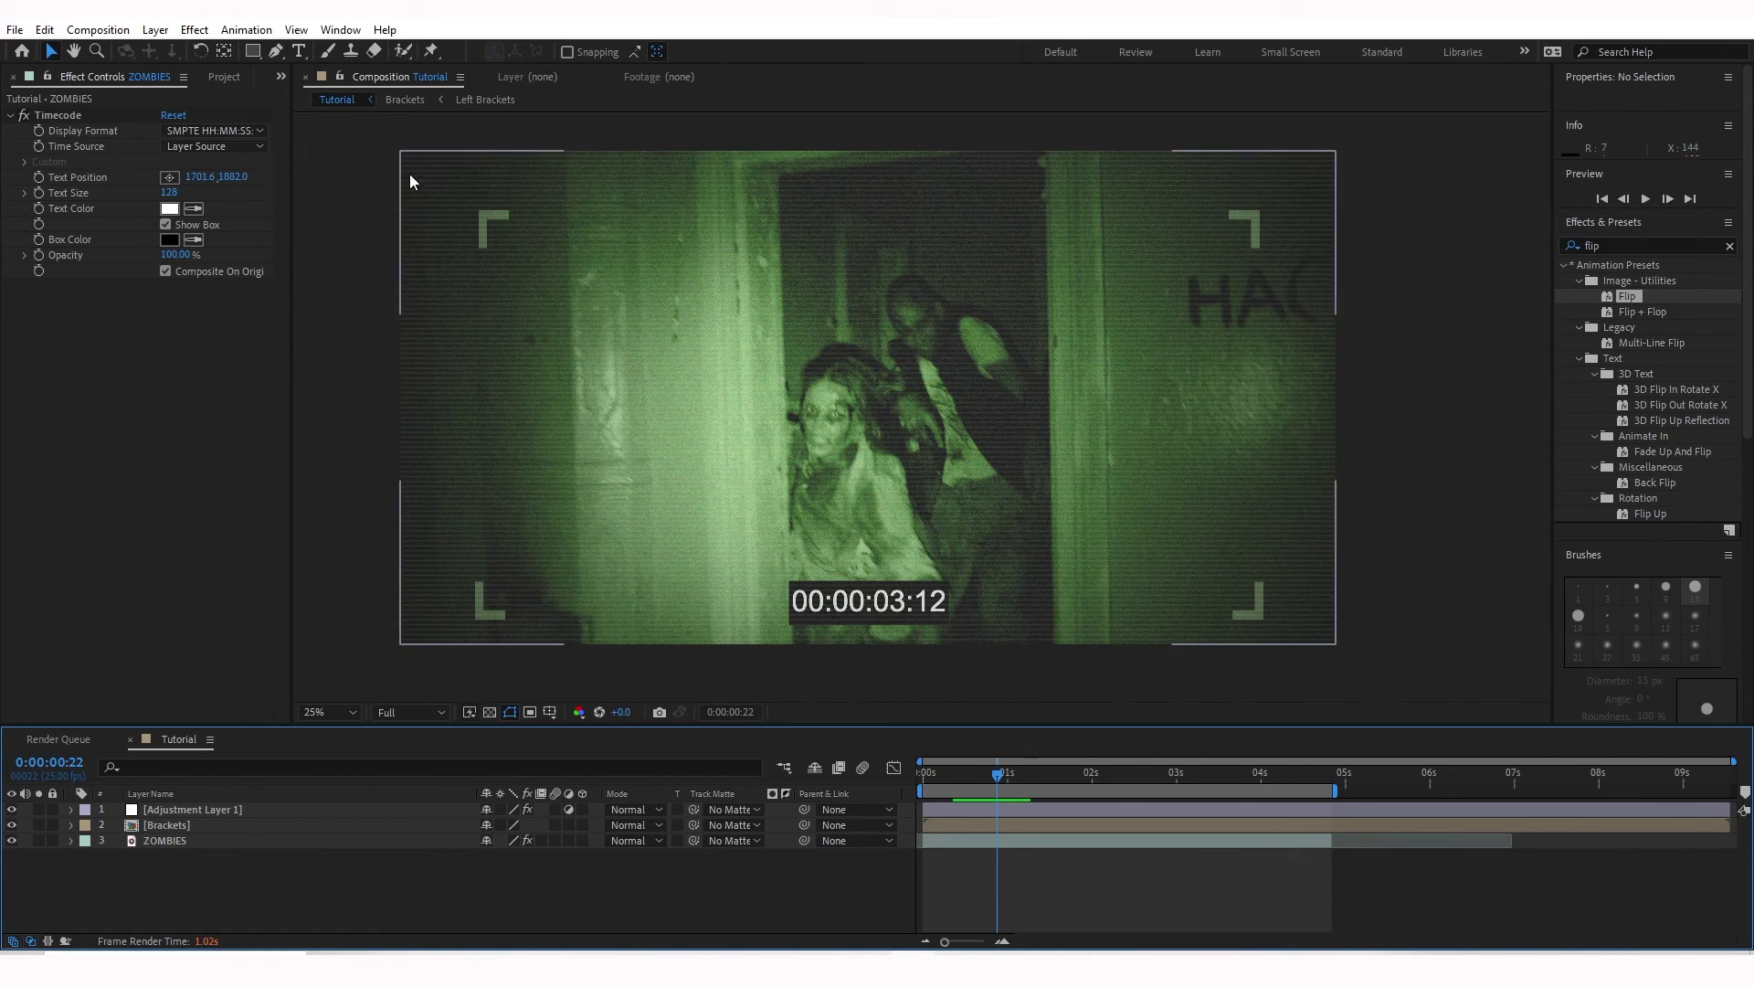
pyautogui.click(156, 29)
pyautogui.moveTo(175, 57)
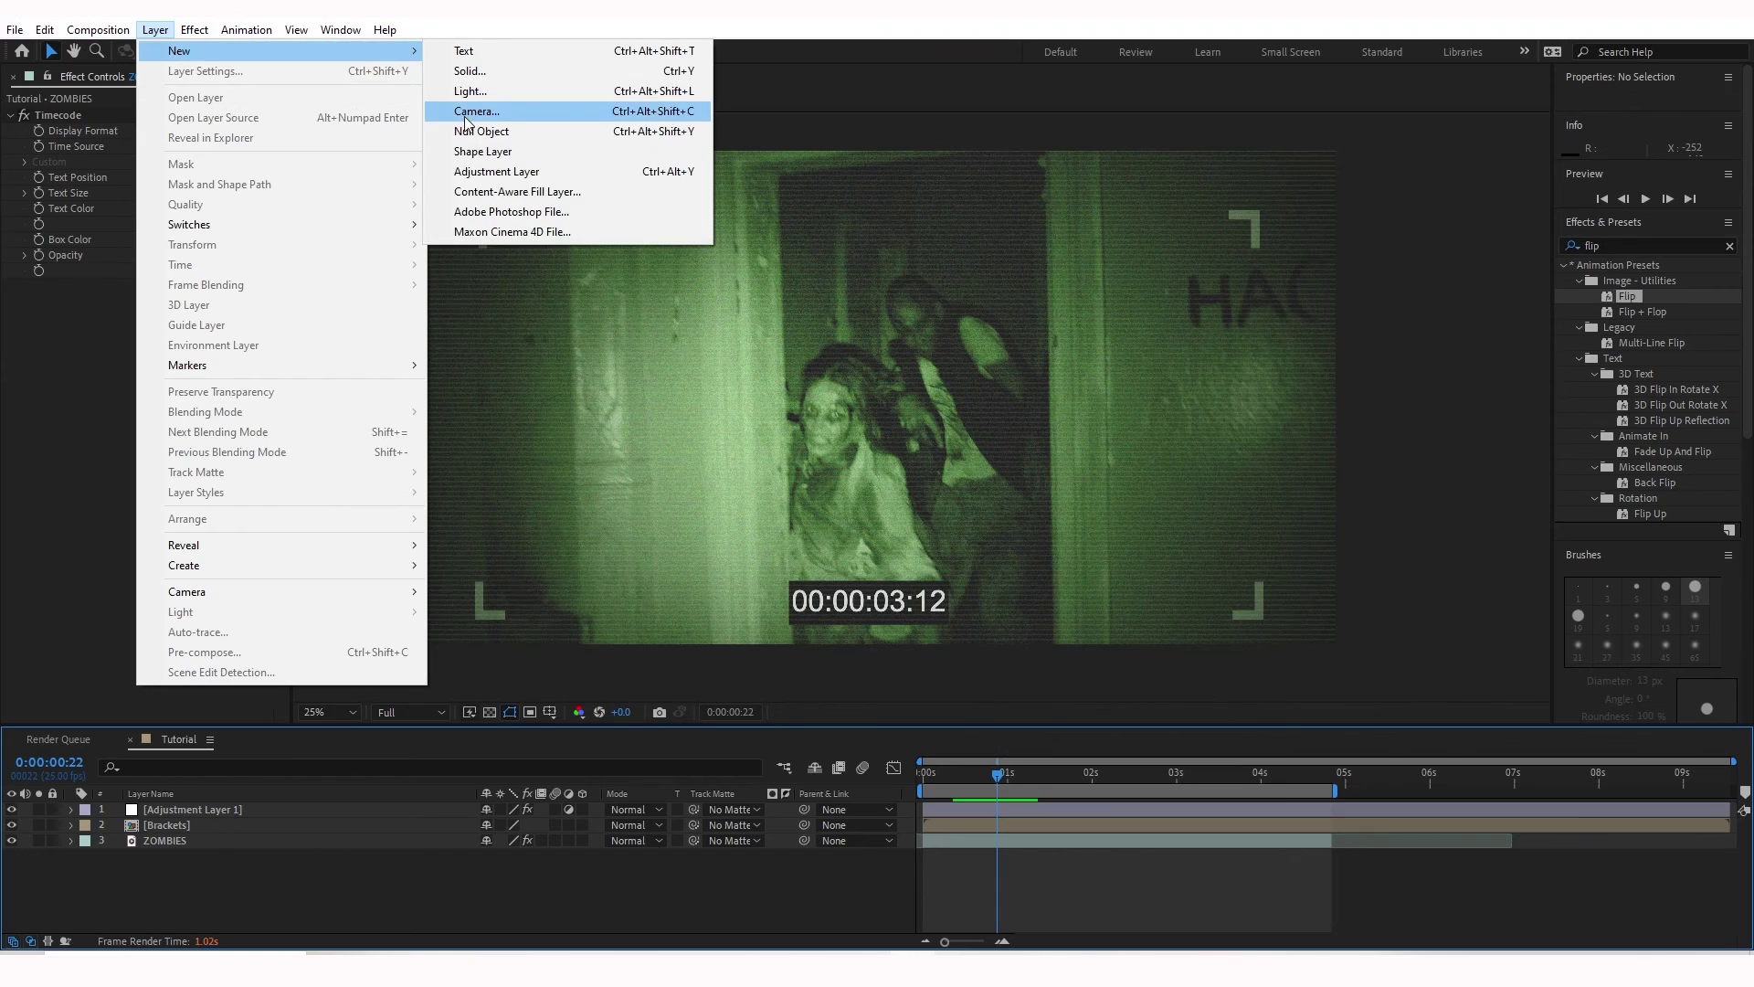
pyautogui.click(464, 50)
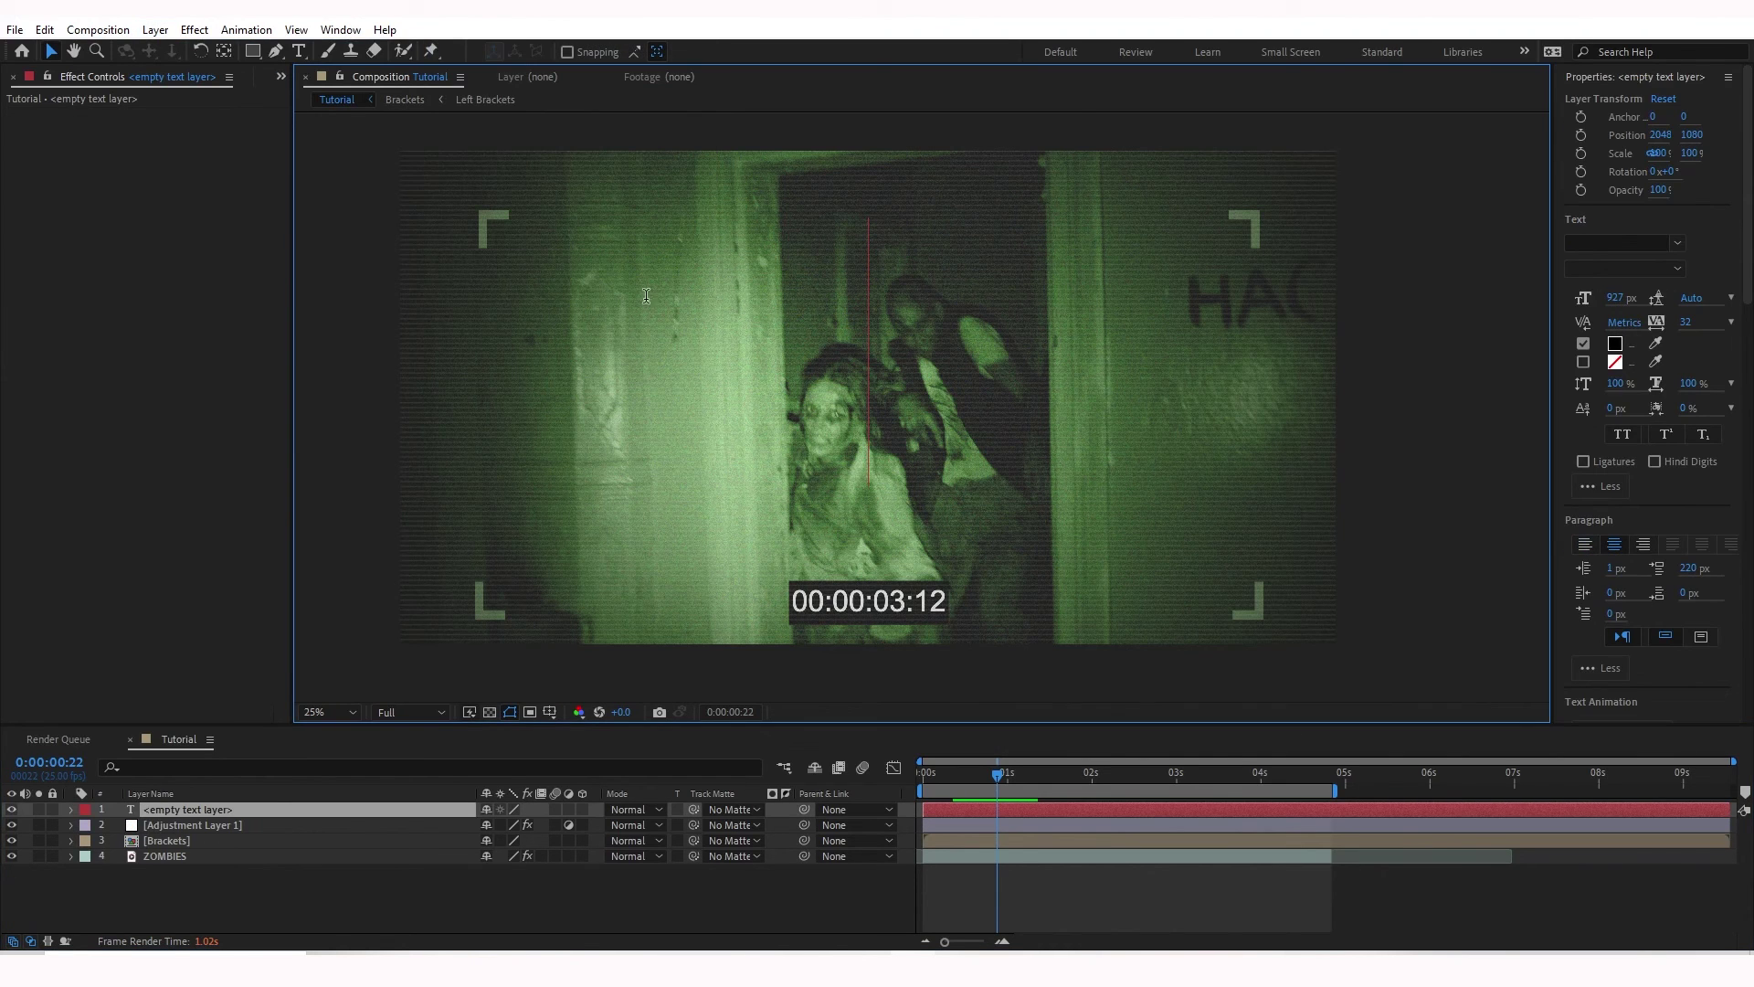
pyautogui.write('REC')
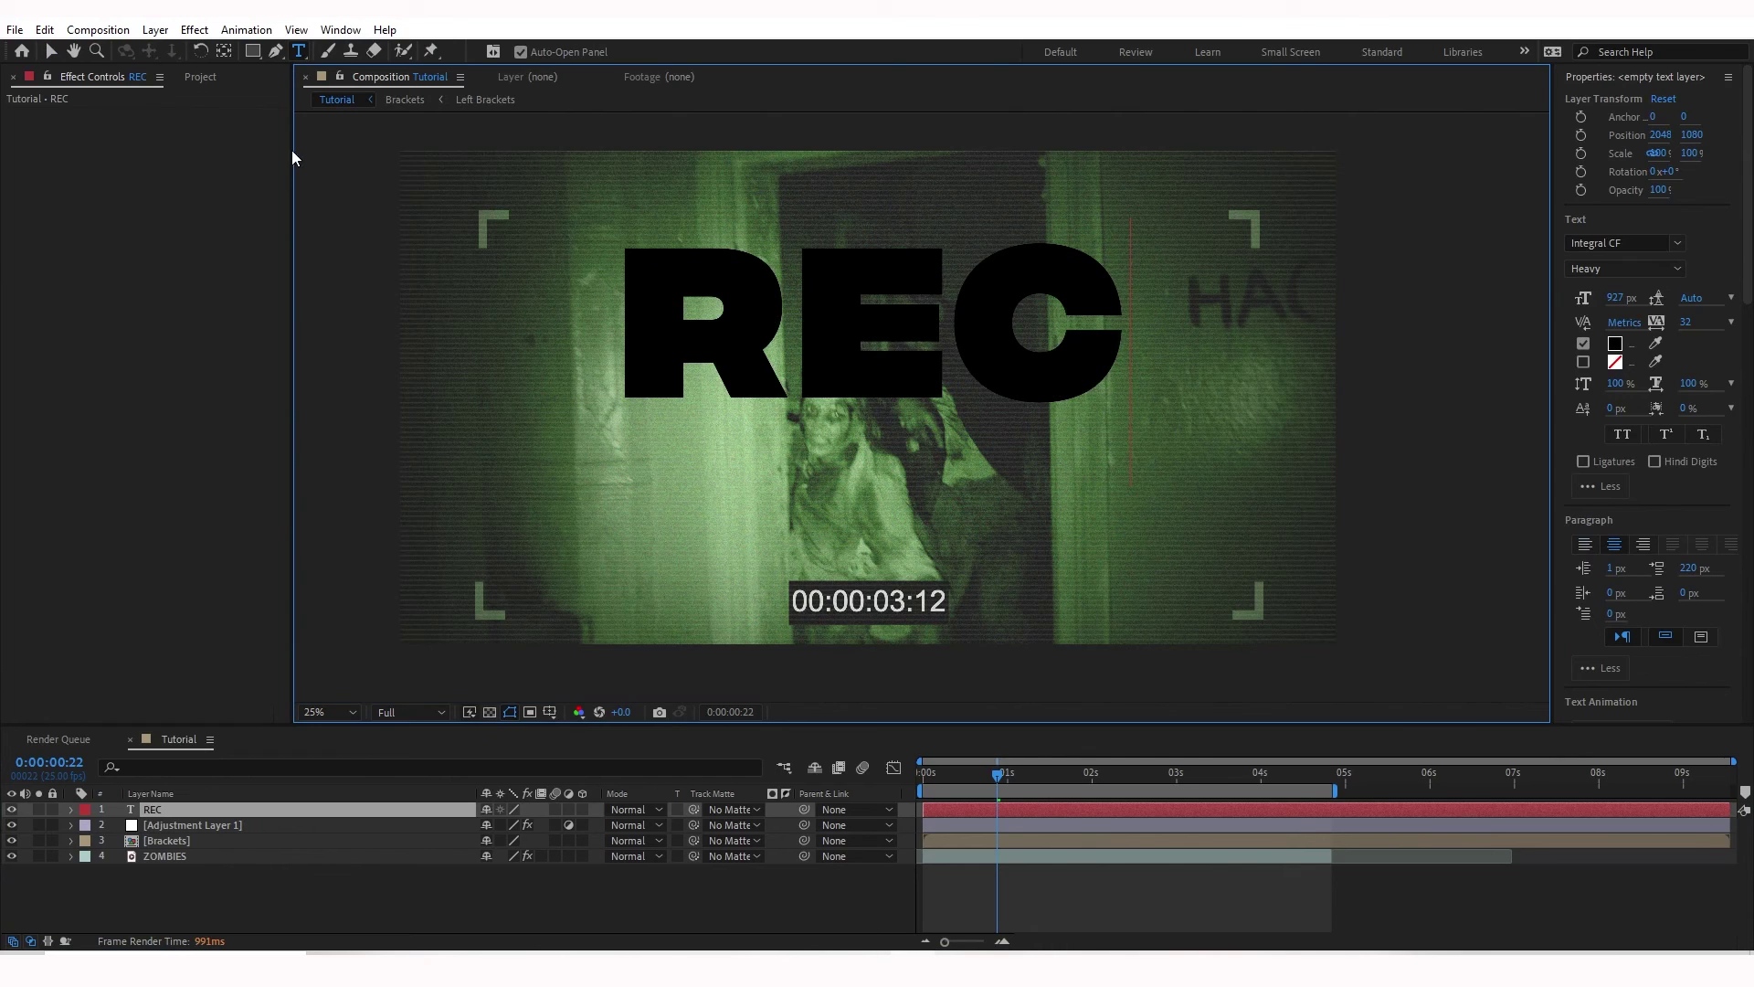
pyautogui.click(51, 52)
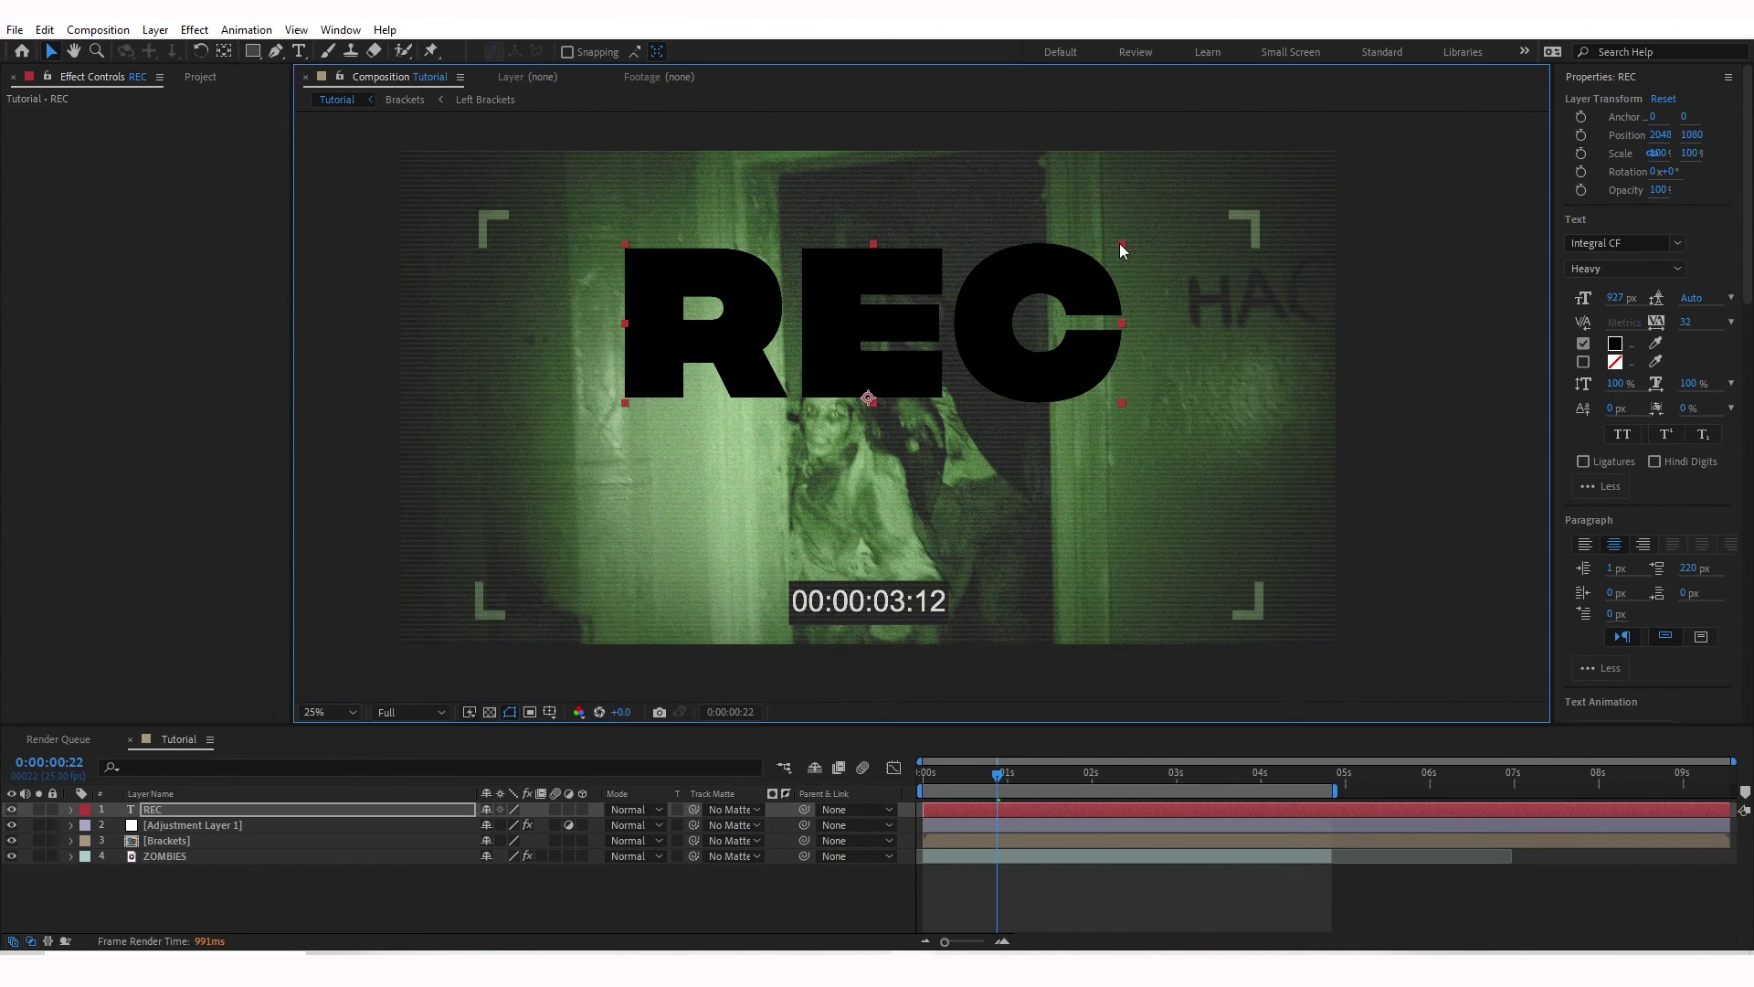
pyautogui.moveTo(1120, 244); pyautogui.dragTo(936, 343)
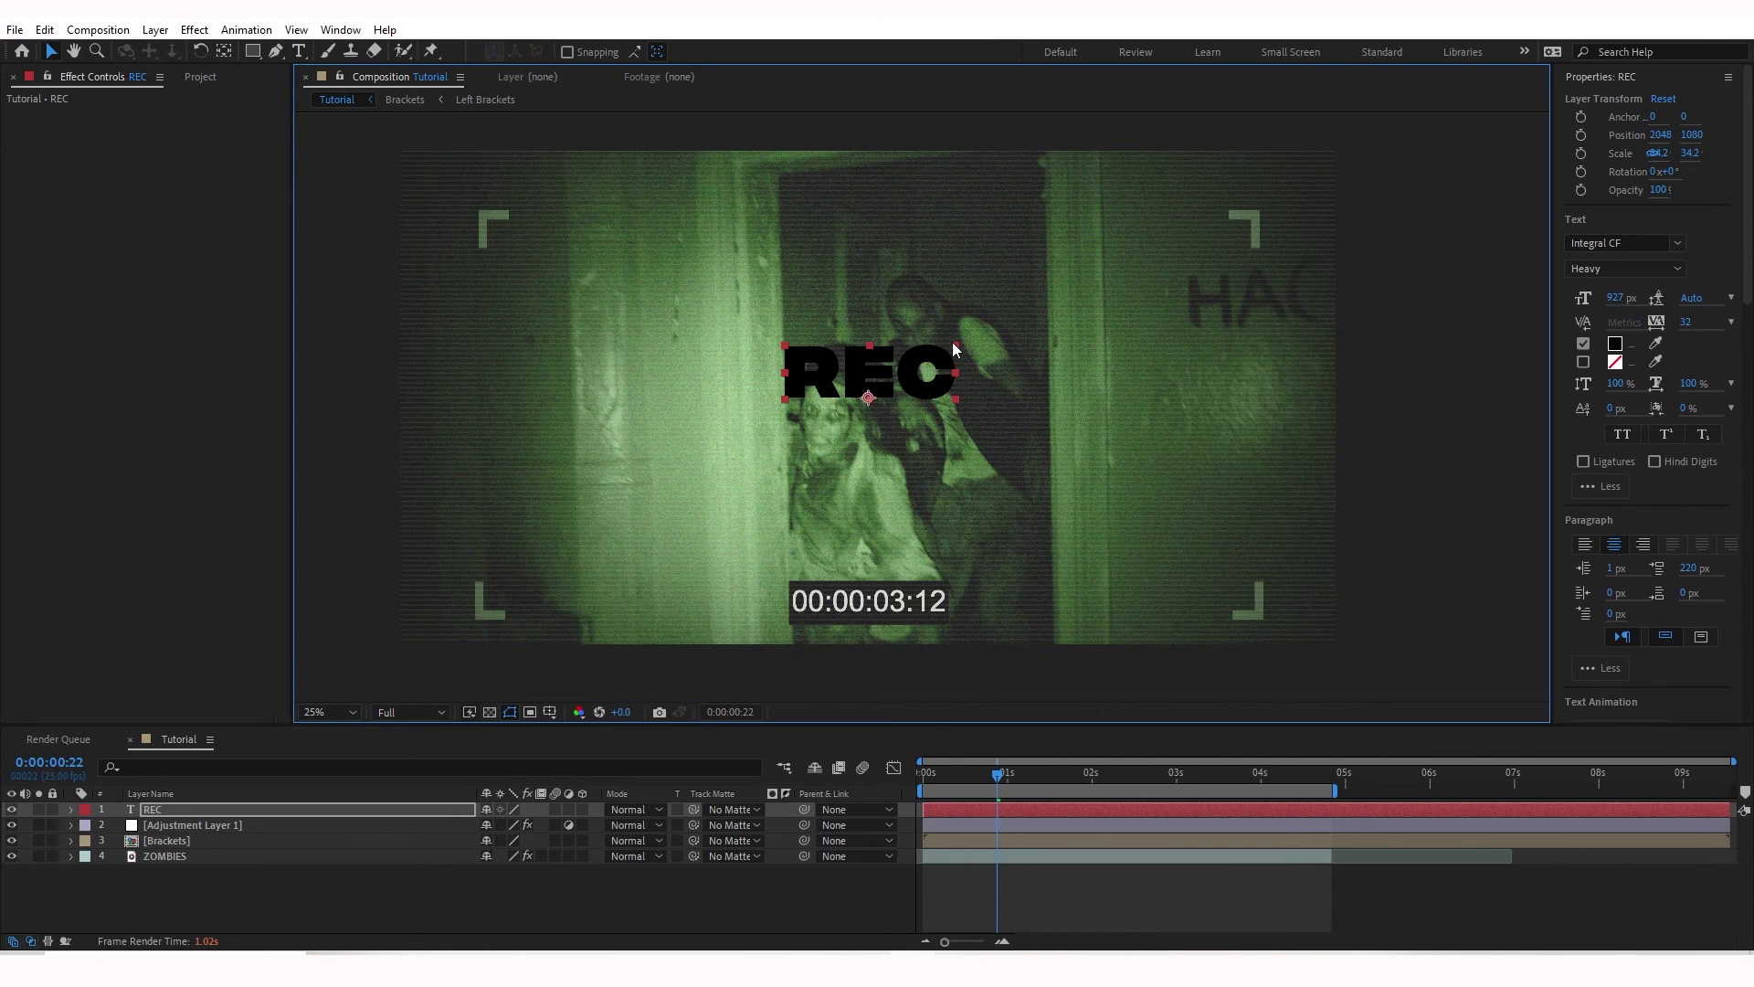
pyautogui.moveTo(952, 345); pyautogui.dragTo(538, 235)
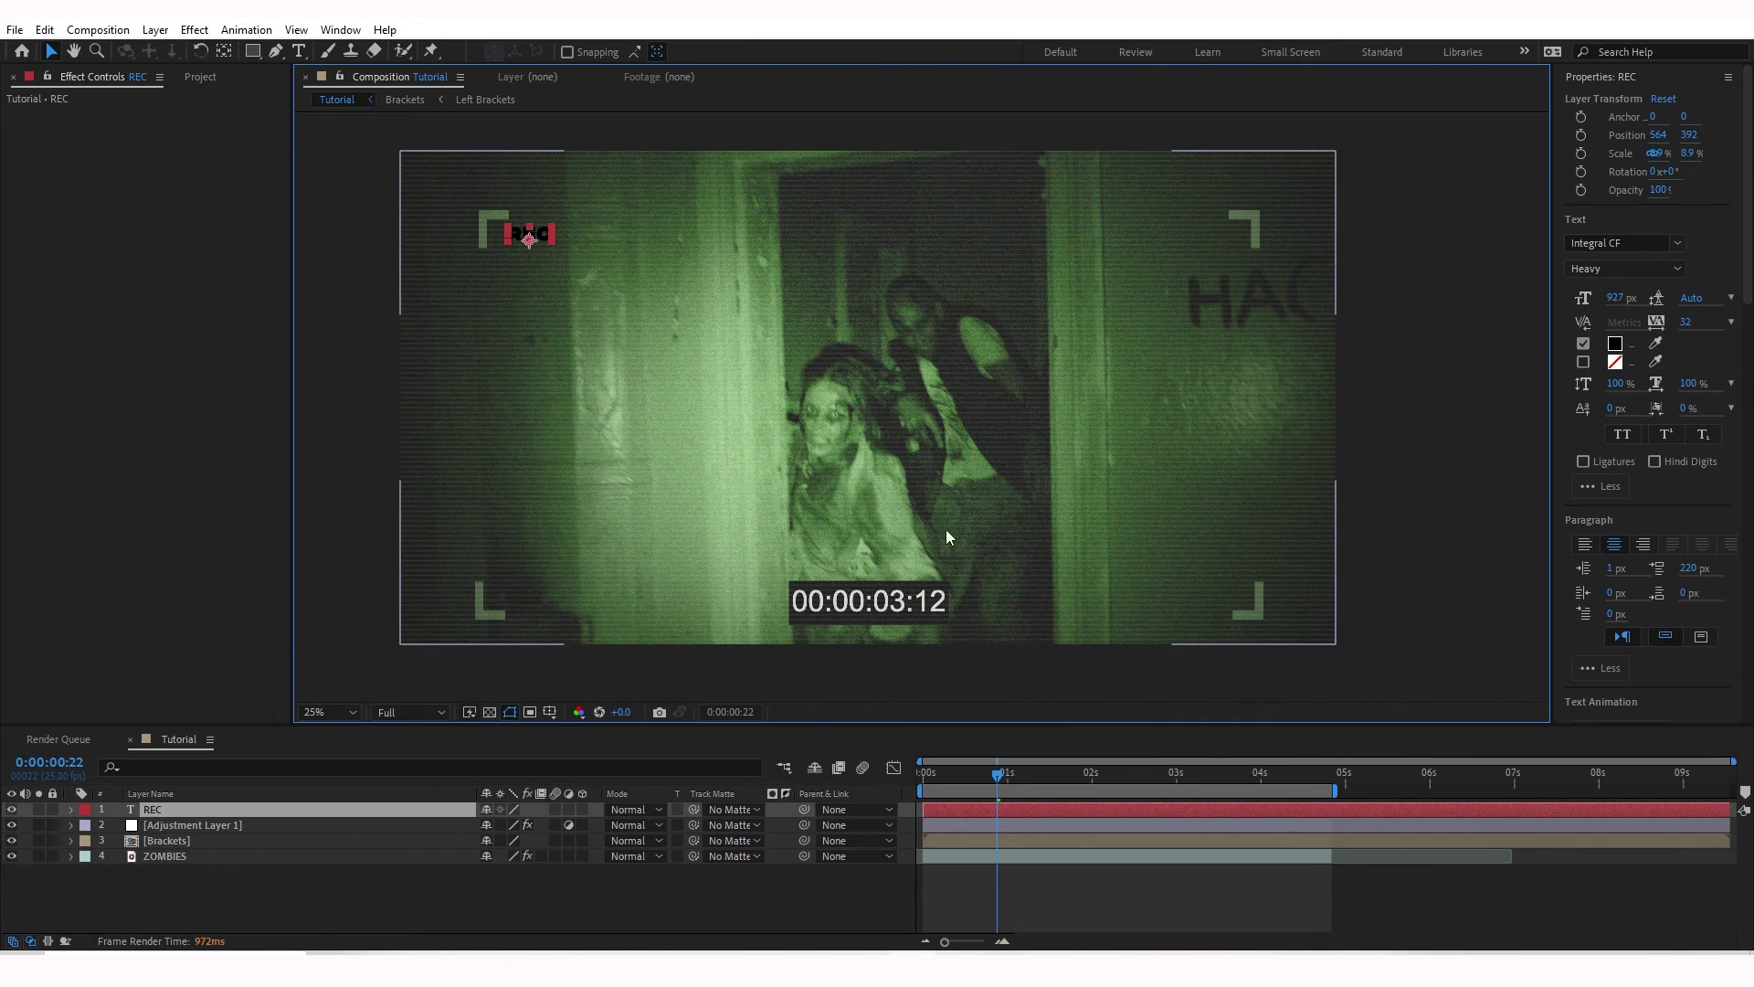
# Step: Select the REC letters and change their fill from black to light grey B2AFAF
pyautogui.hotkey('ctrl', 't')
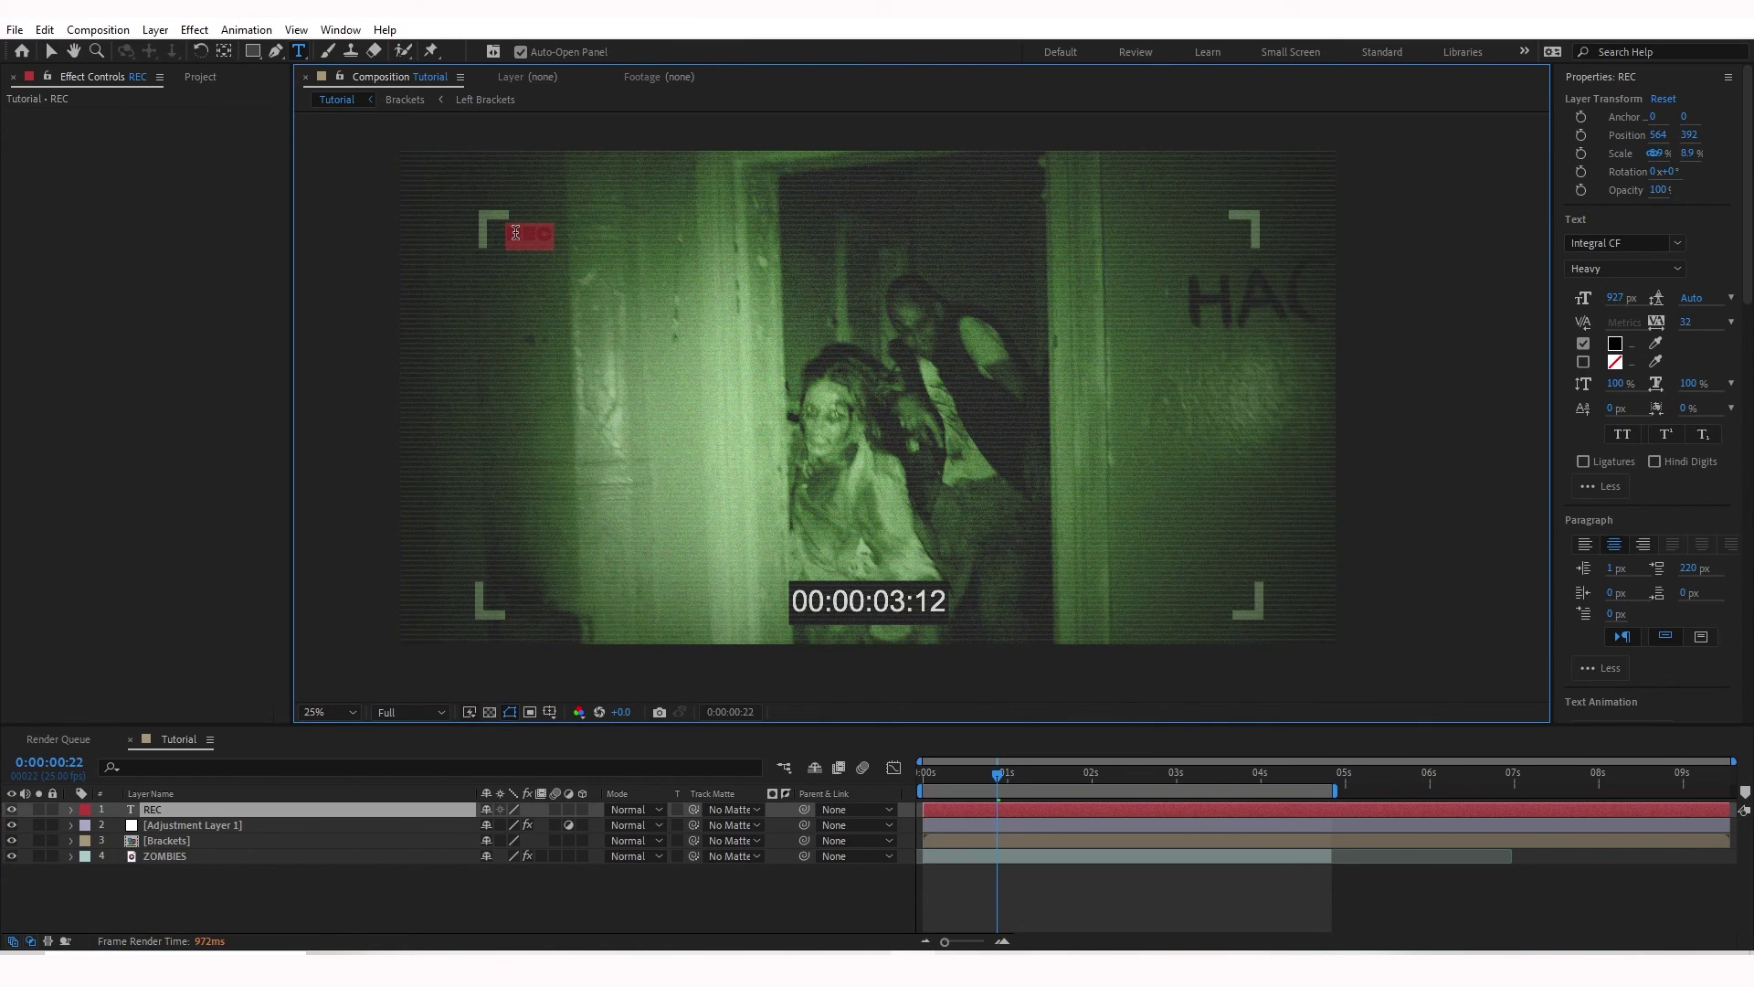
pyautogui.doubleClick(535, 237)
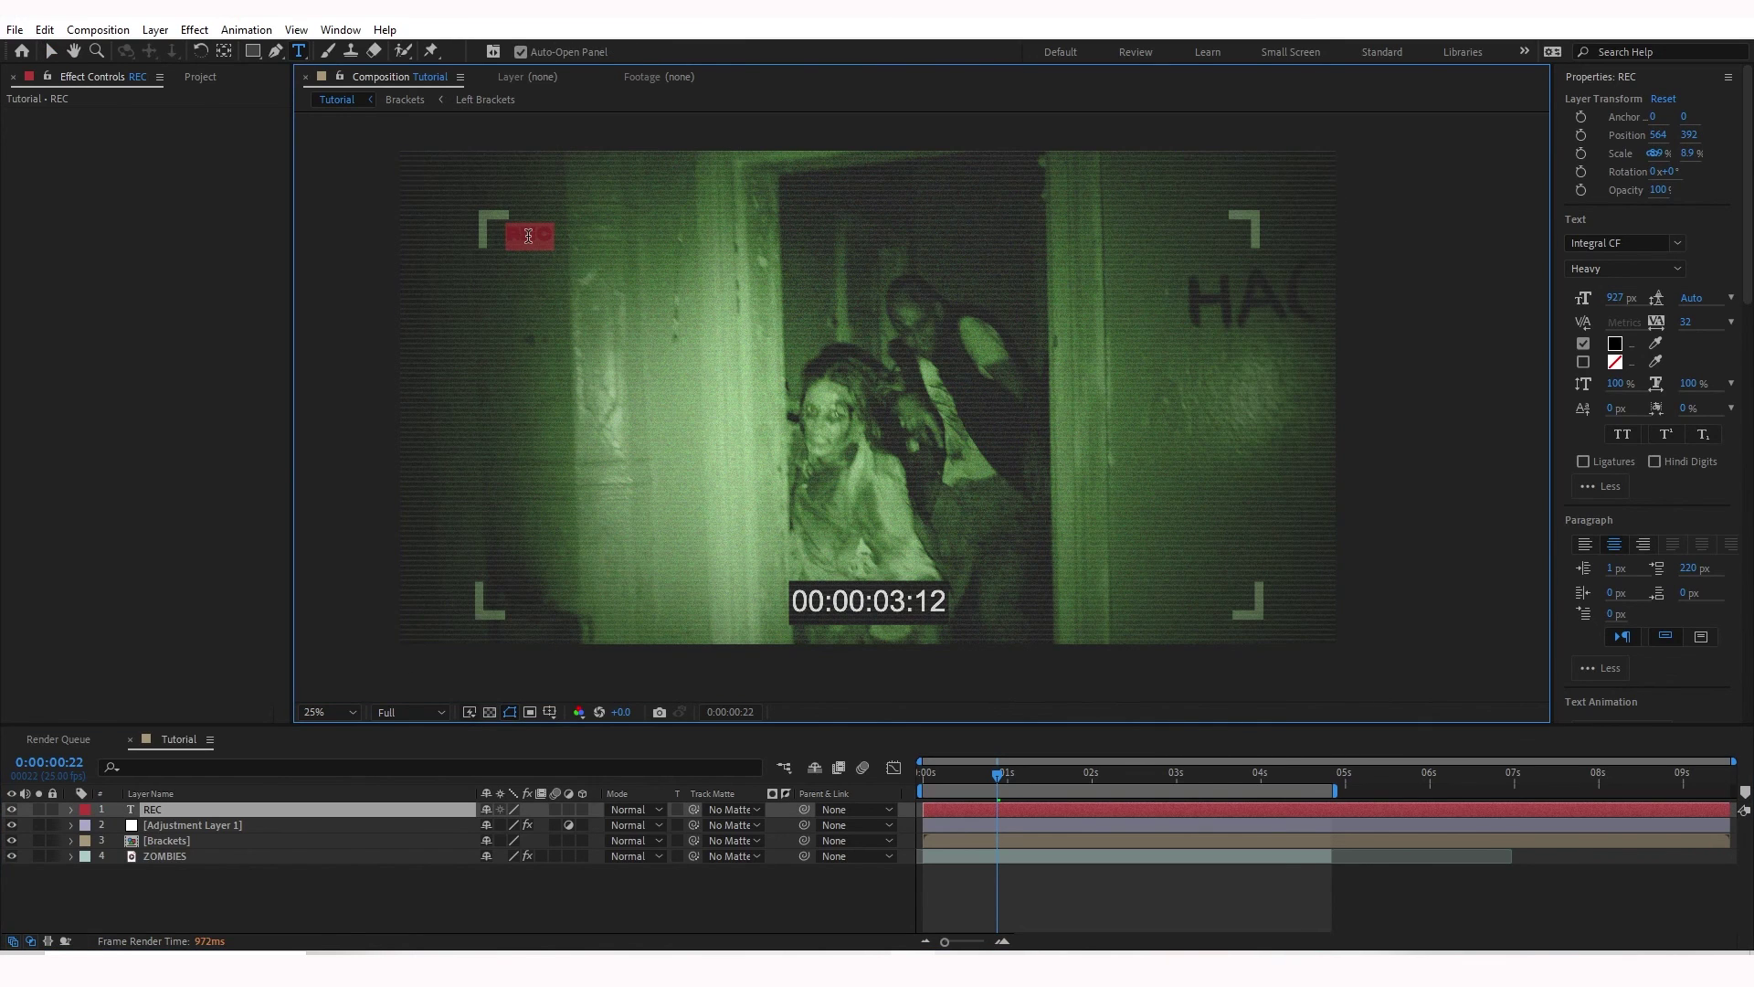
pyautogui.click(995, 810)
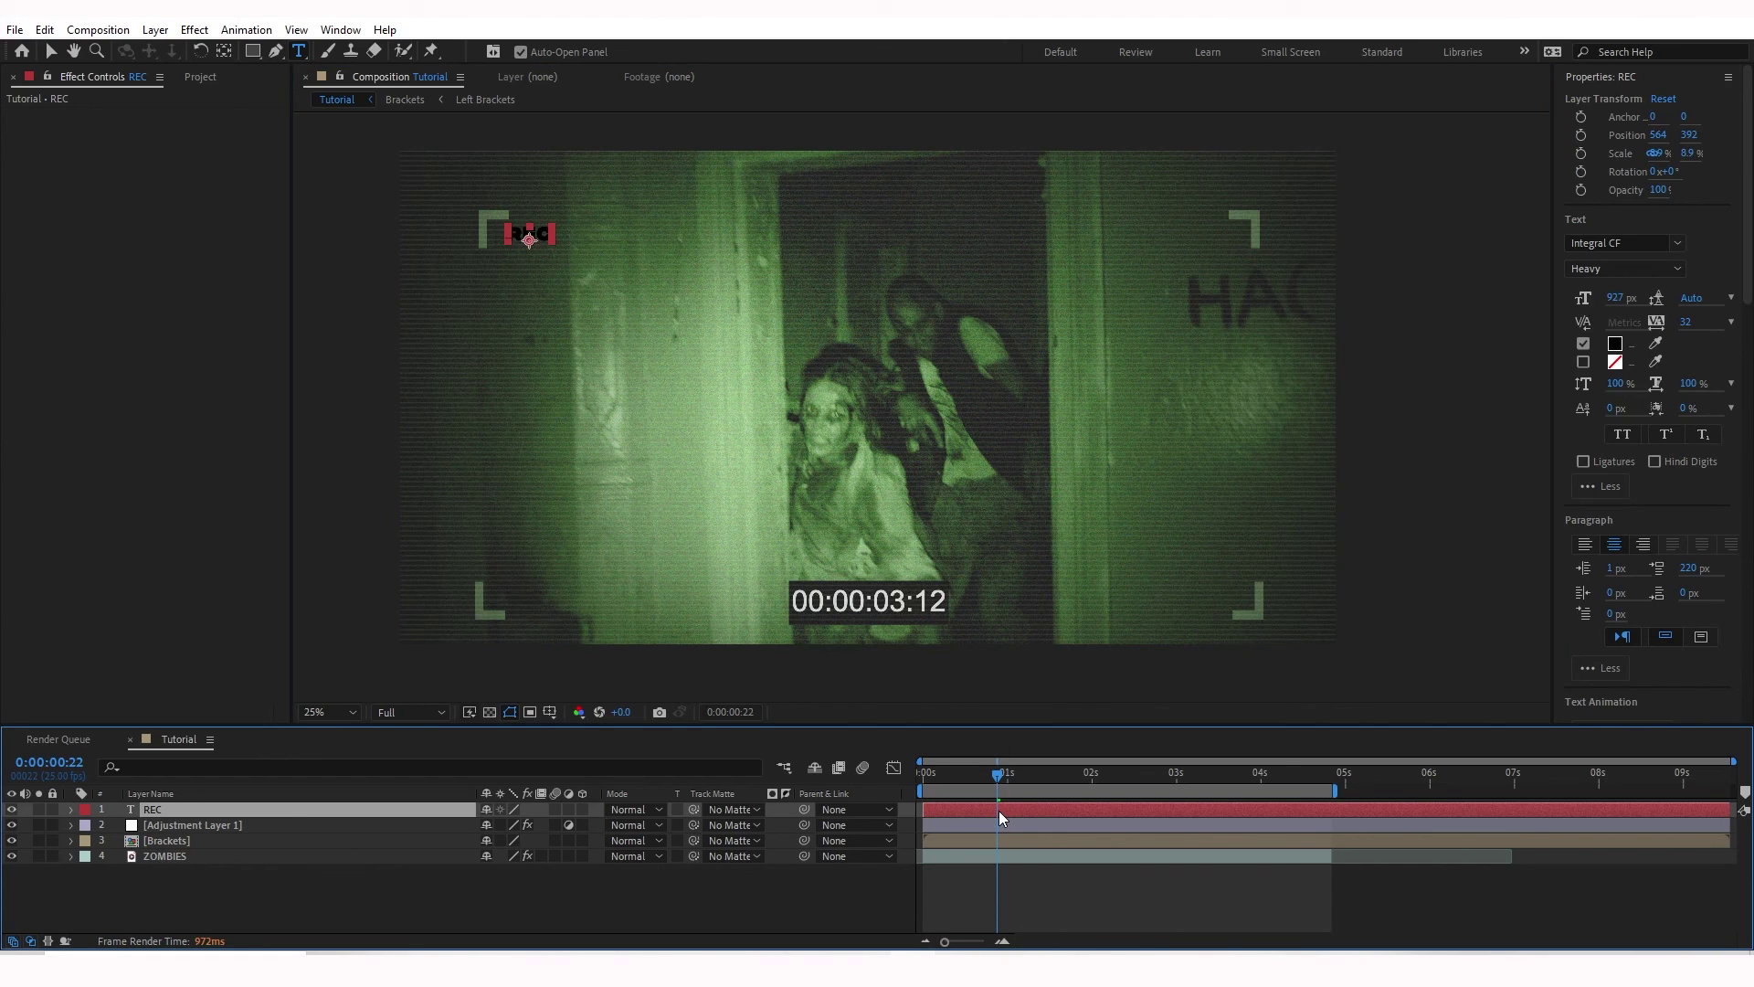
pyautogui.click(519, 233)
pyautogui.doubleClick(519, 233)
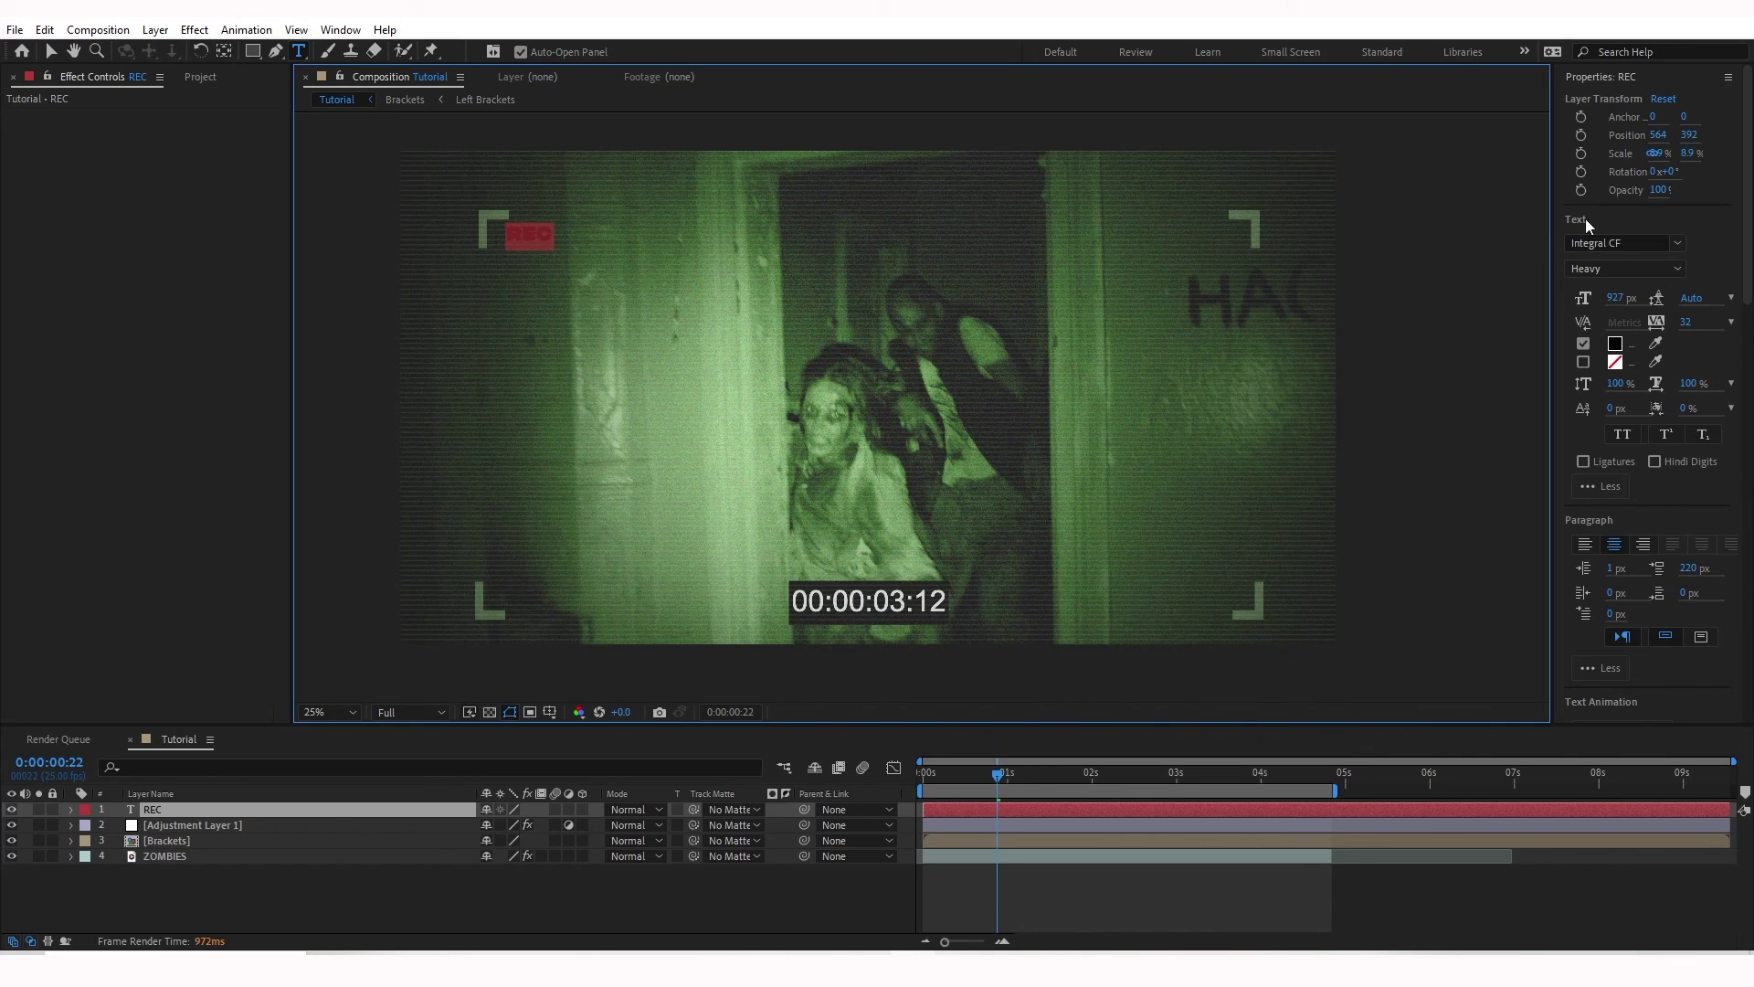
pyautogui.click(1615, 344)
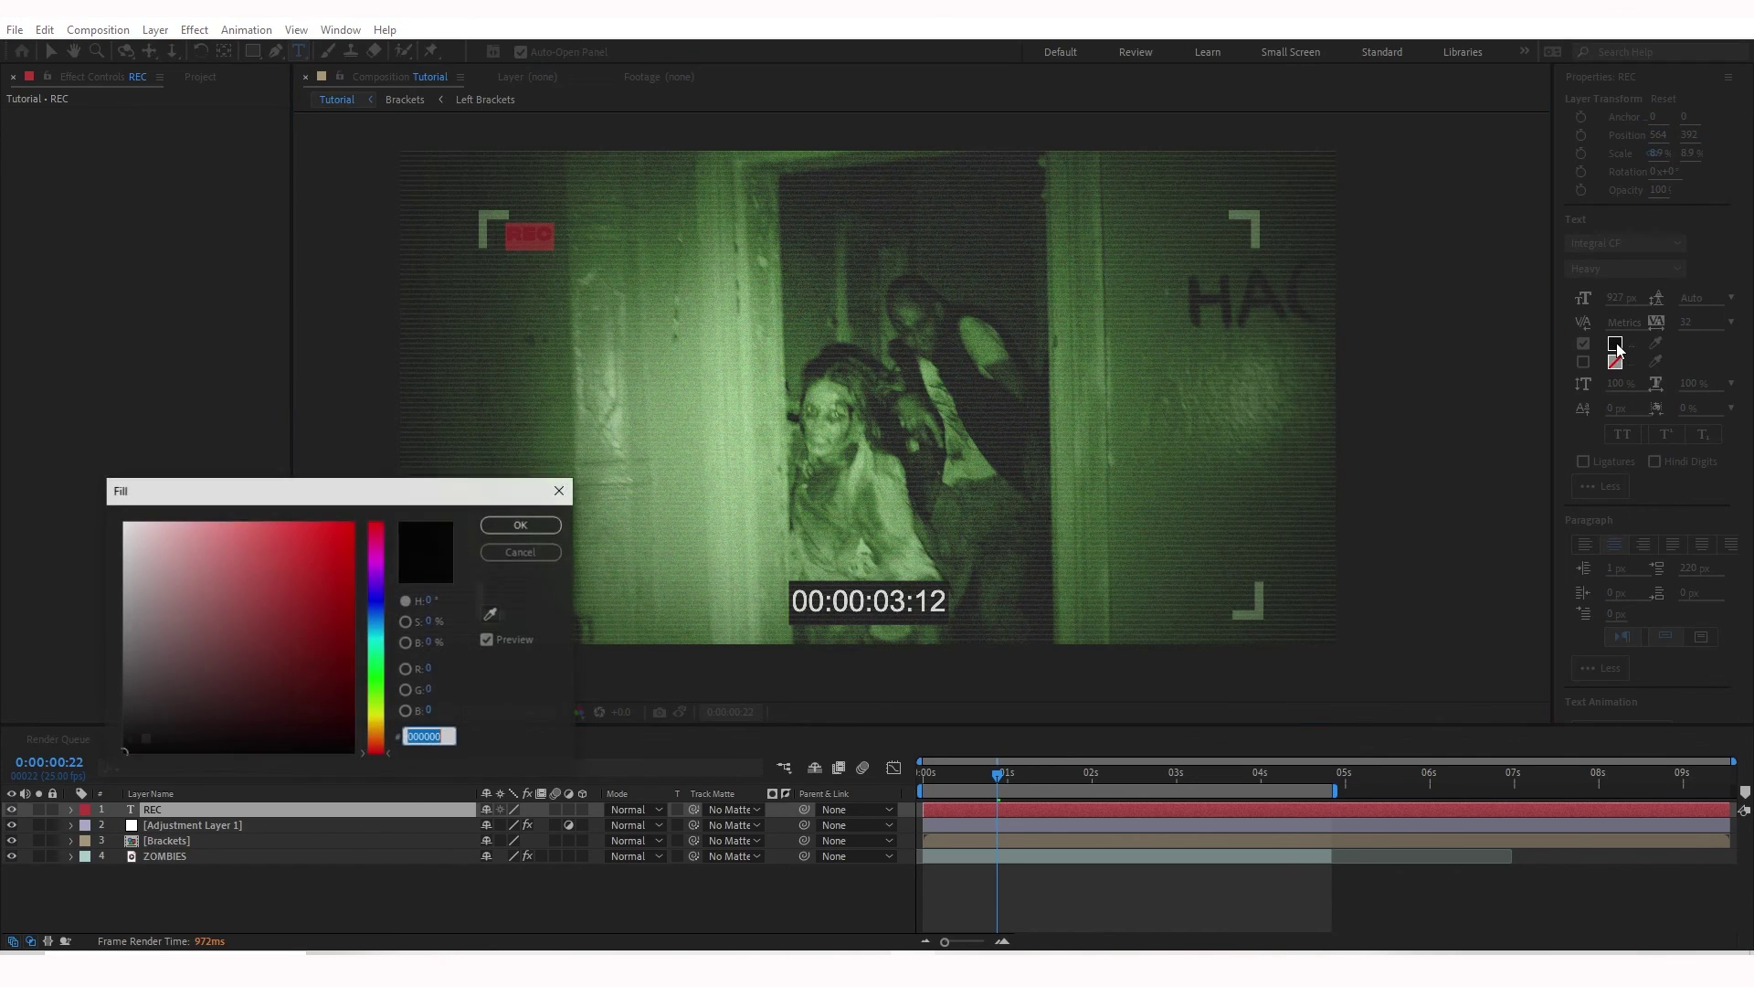
pyautogui.click(128, 591)
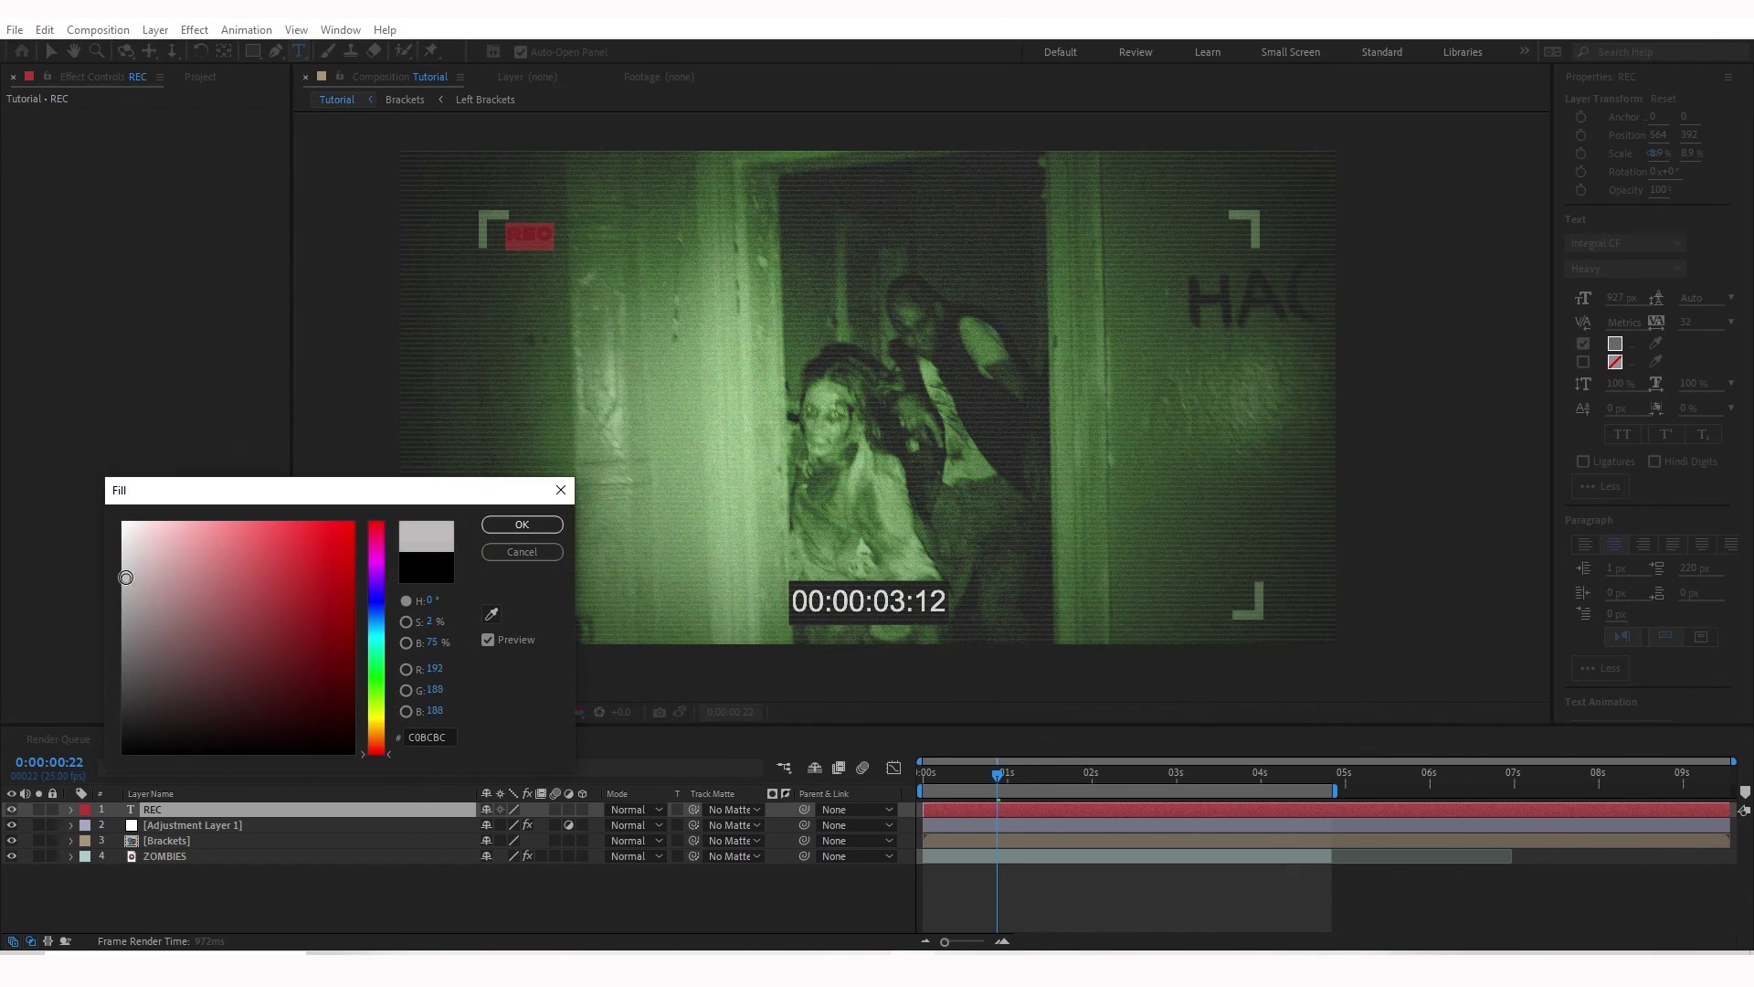
pyautogui.click(520, 525)
pyautogui.click(1111, 862)
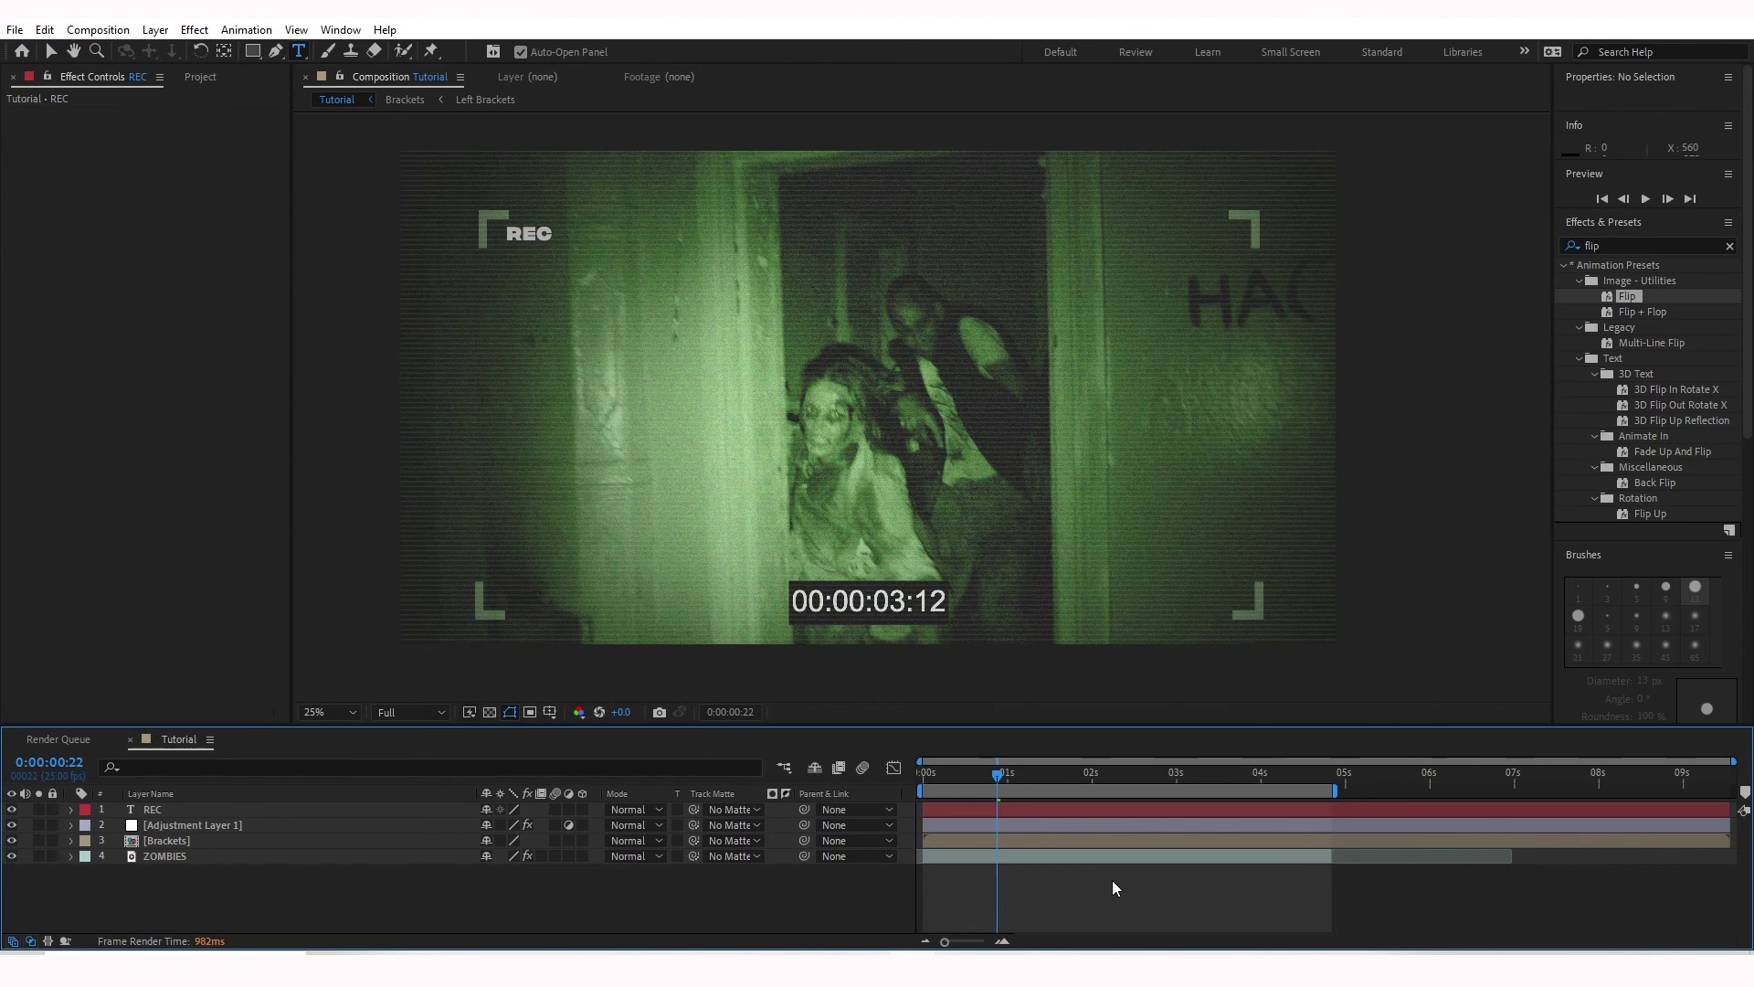
# Step: Move the REC layer below Adjustment Layer 1 so it takes the green night-vision tint
pyautogui.click(996, 812)
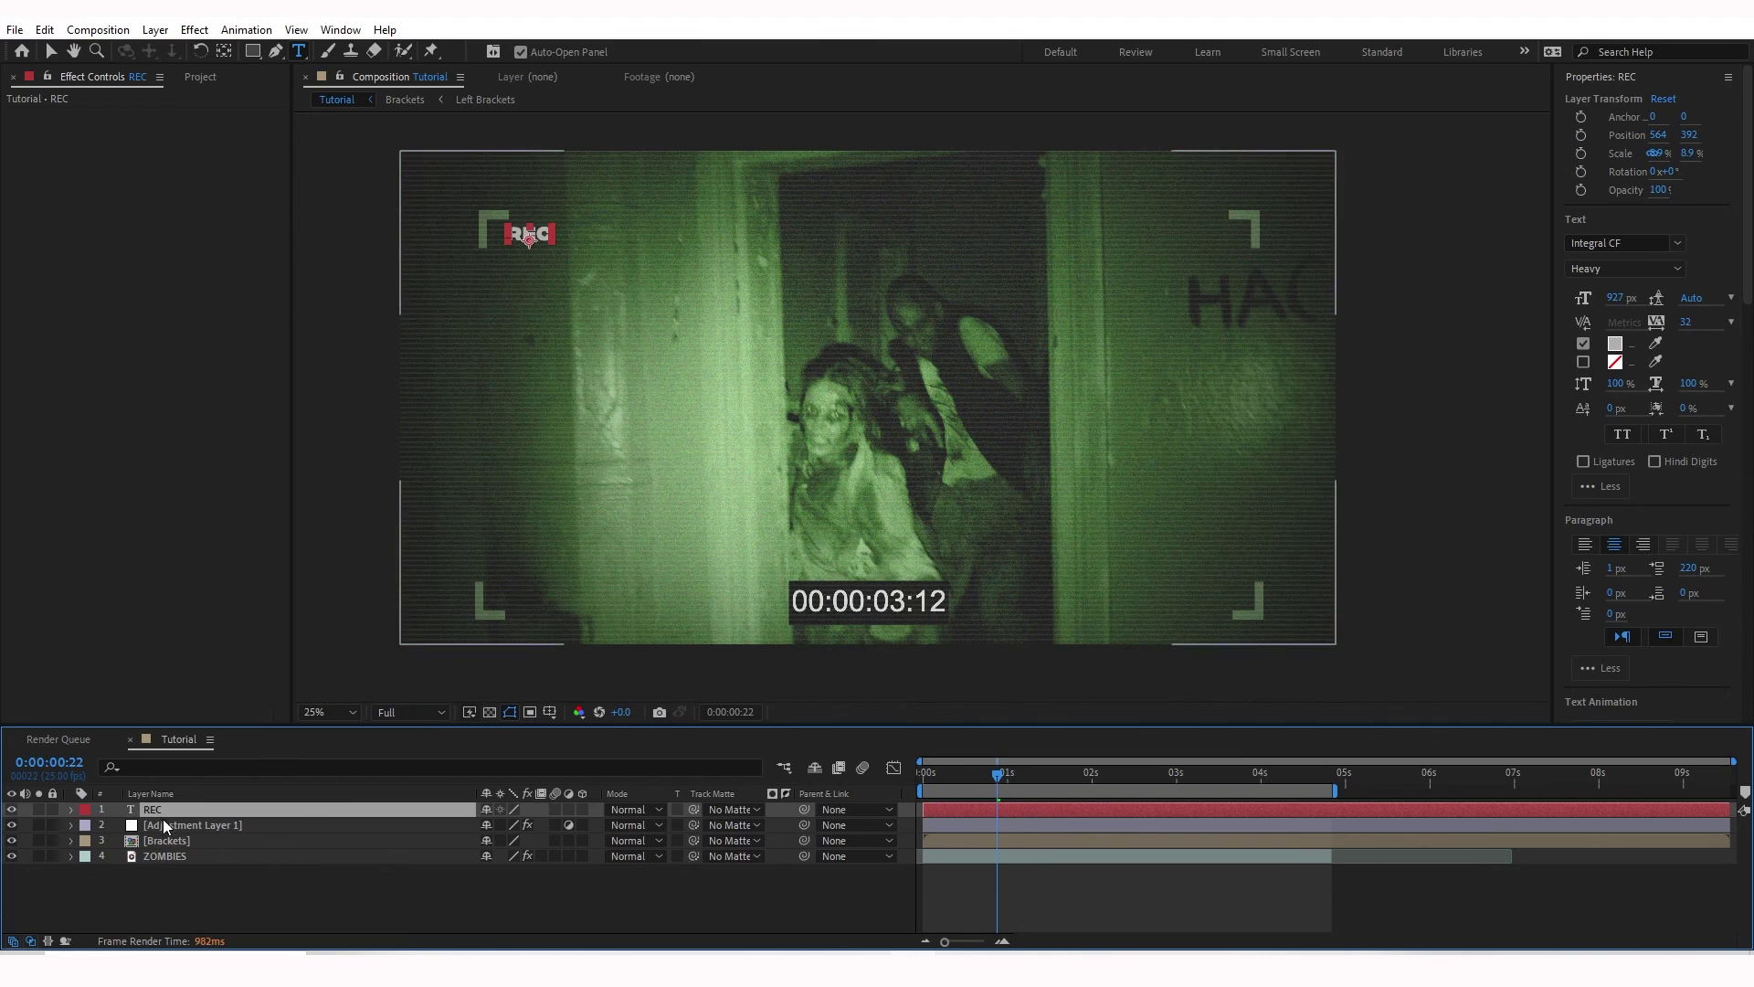
pyautogui.moveTo(163, 808)
pyautogui.mouseDown()
pyautogui.moveTo(188, 825)
pyautogui.moveTo(172, 832)
pyautogui.mouseUp()
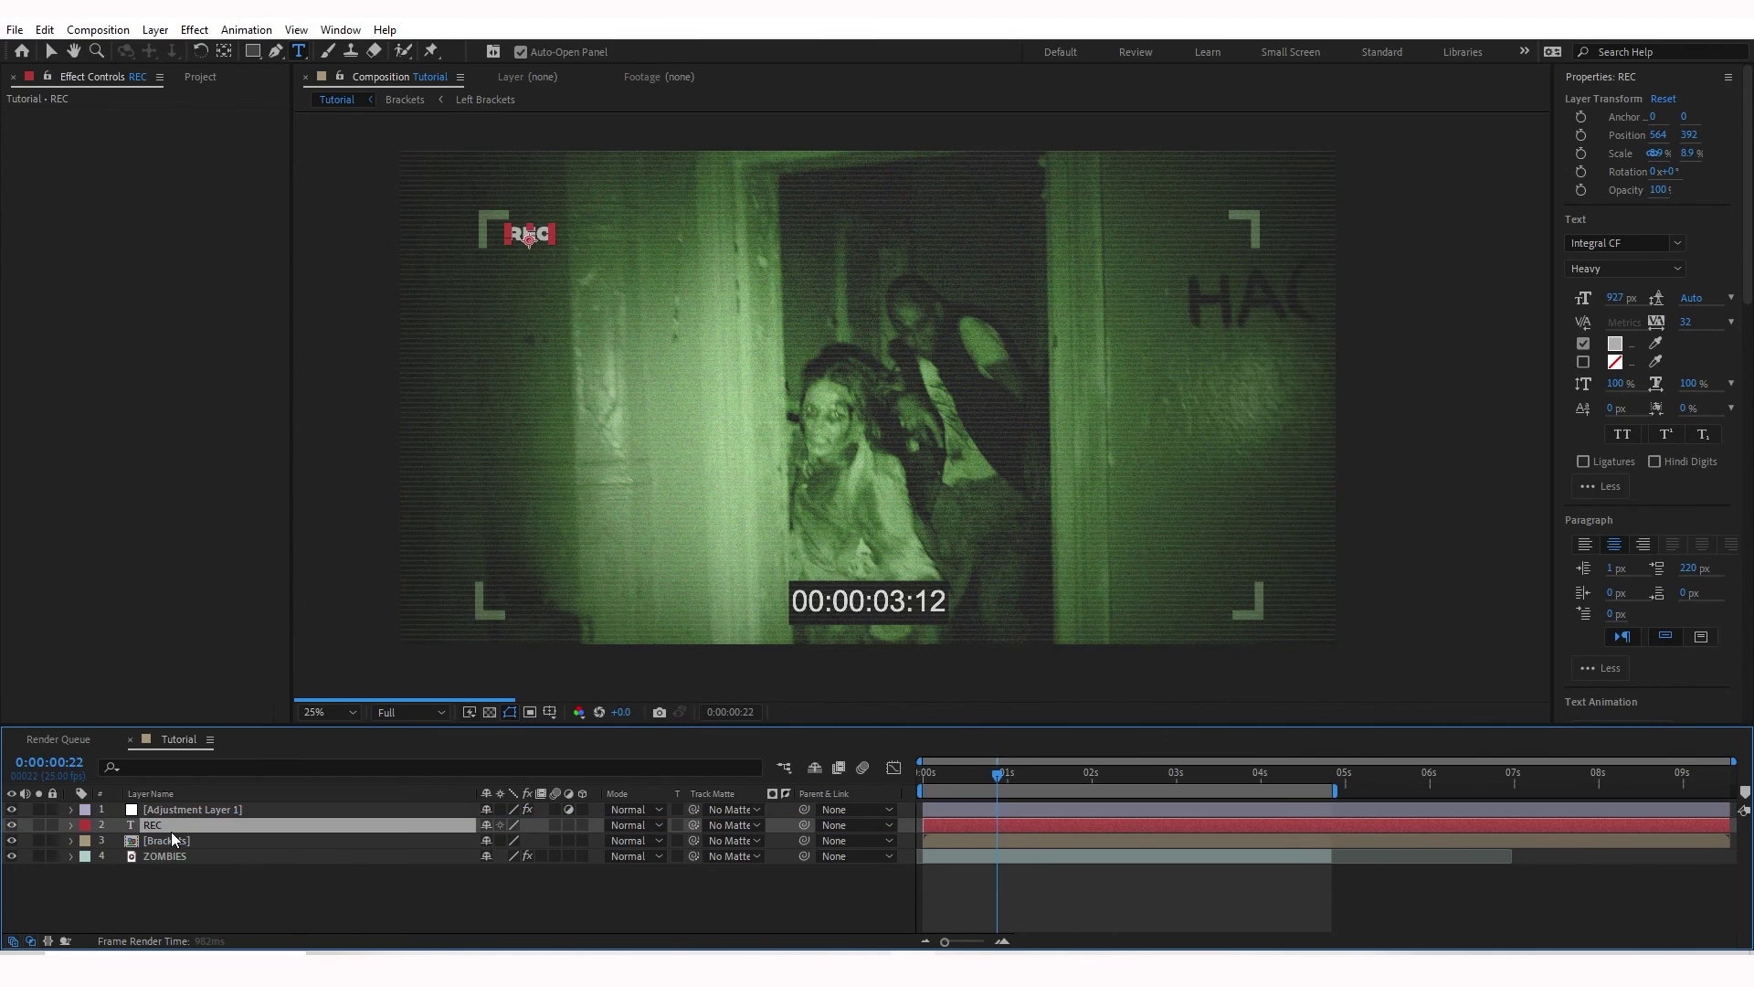
pyautogui.click(1006, 850)
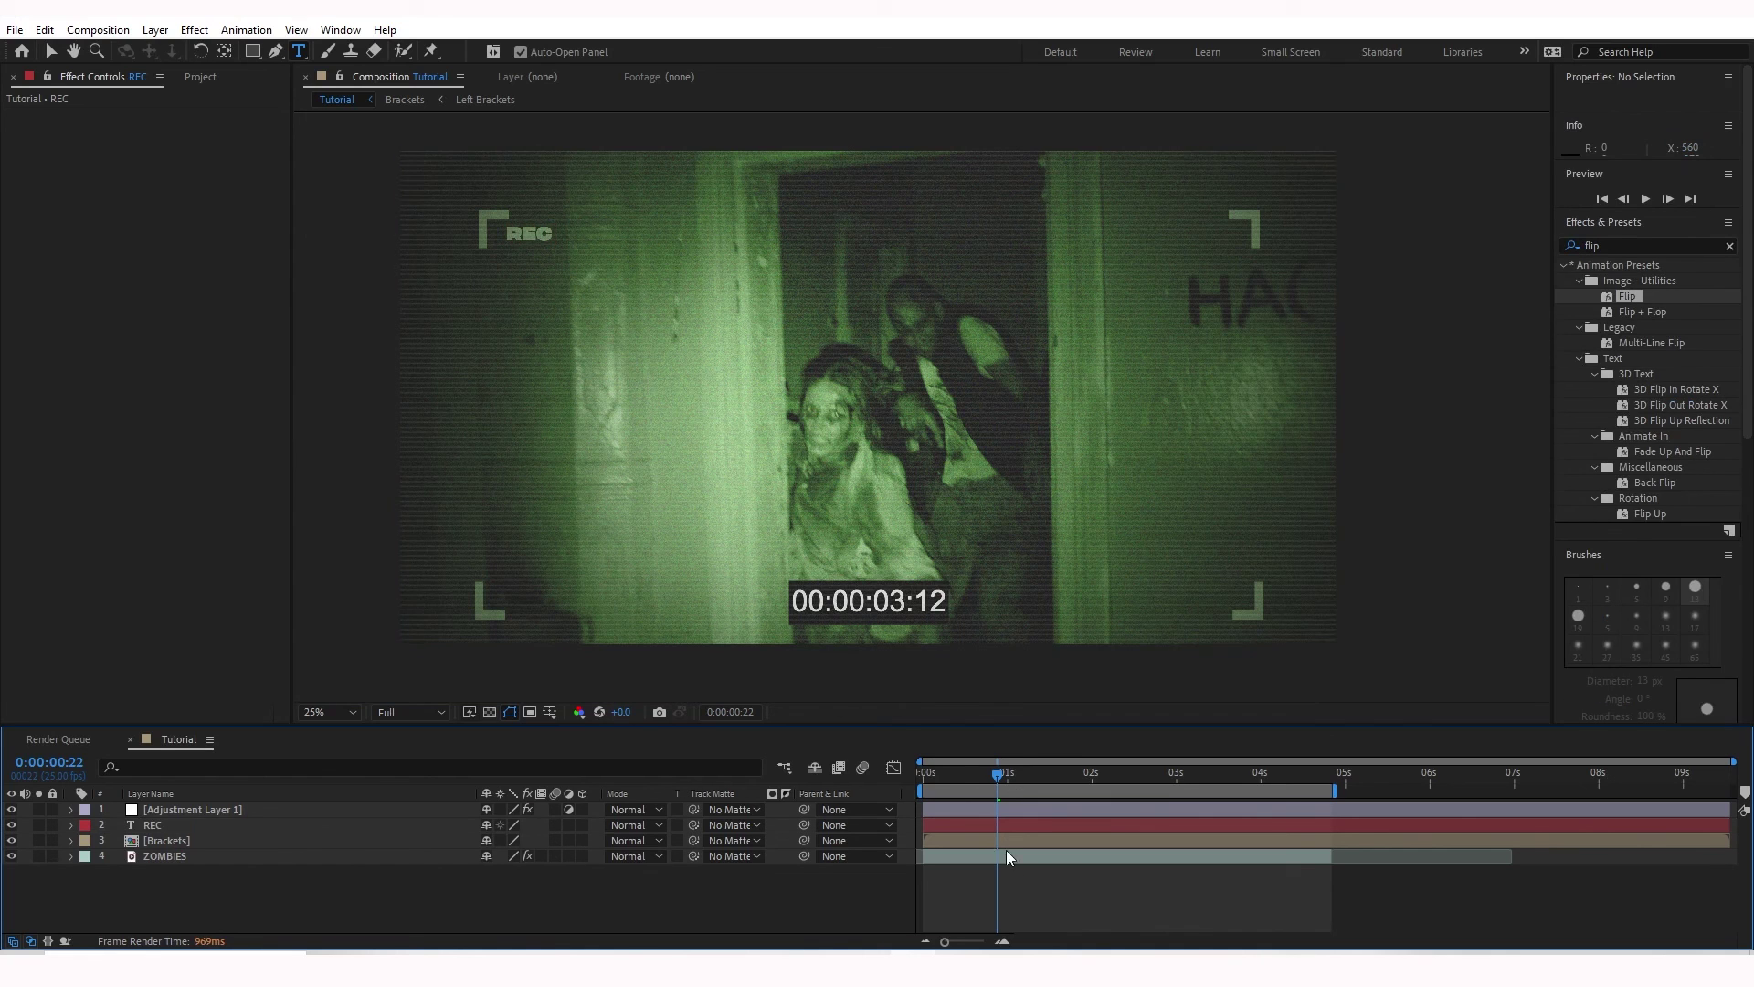